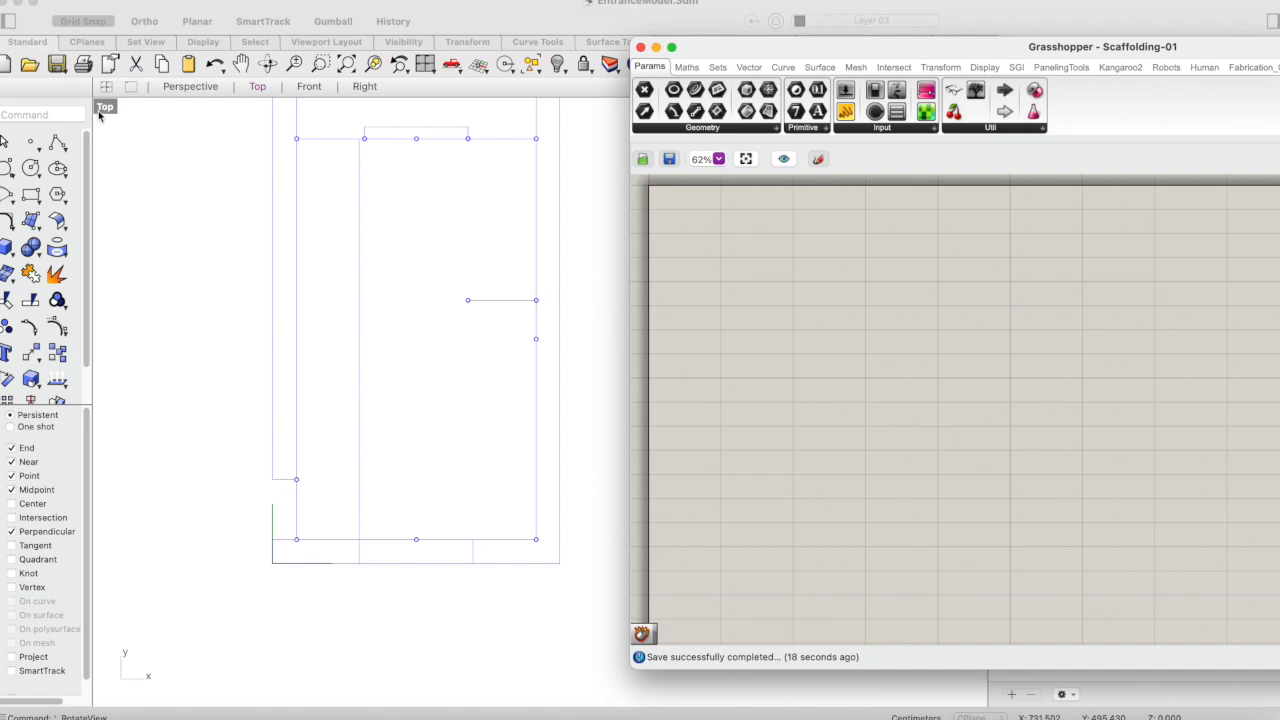
# Step: Maximize the Perspective viewport, move the Grasshopper window aside, and view the whole room wireframe from above
pyautogui.doubleClick(103, 107)
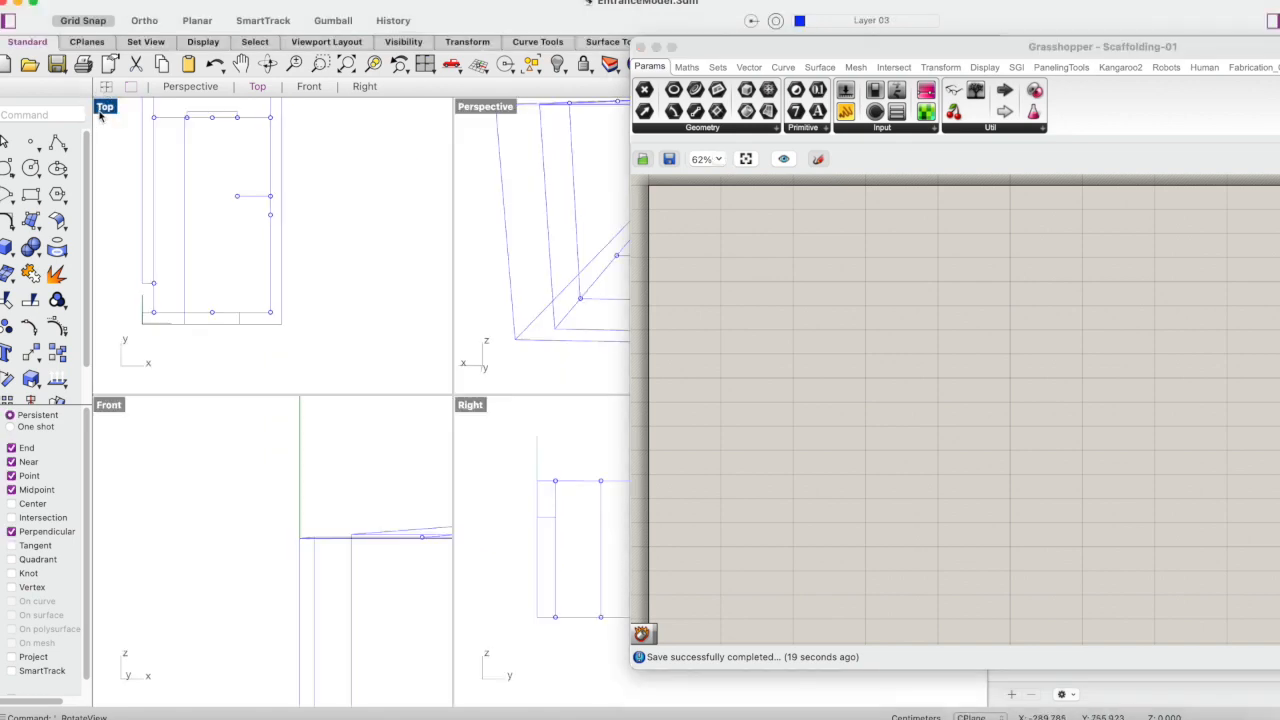
pyautogui.doubleClick(482, 107)
pyautogui.moveTo(860, 52); pyautogui.dragTo(962, 70)
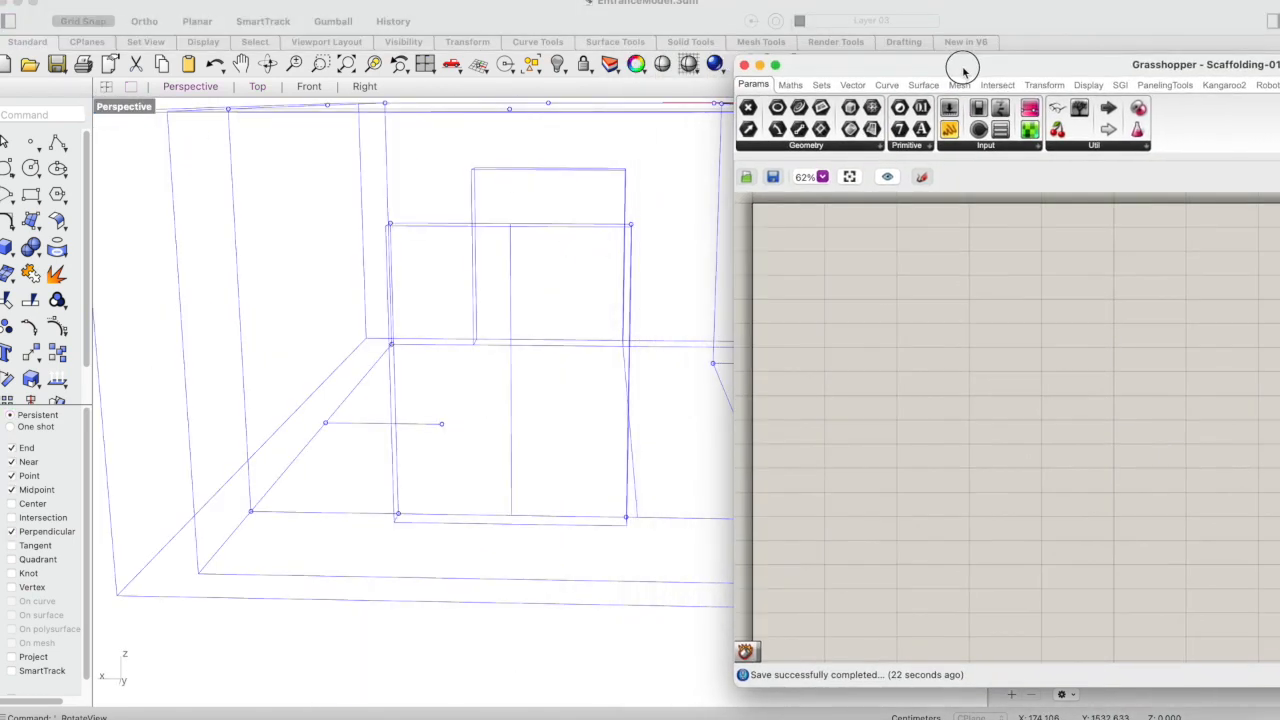
pyautogui.click(267, 64)
pyautogui.moveTo(400, 243); pyautogui.dragTo(523, 268)
pyautogui.scroll(-5, 523, 409)
pyautogui.scroll(6, 647, 257)
pyautogui.scroll(-4, 646, 258)
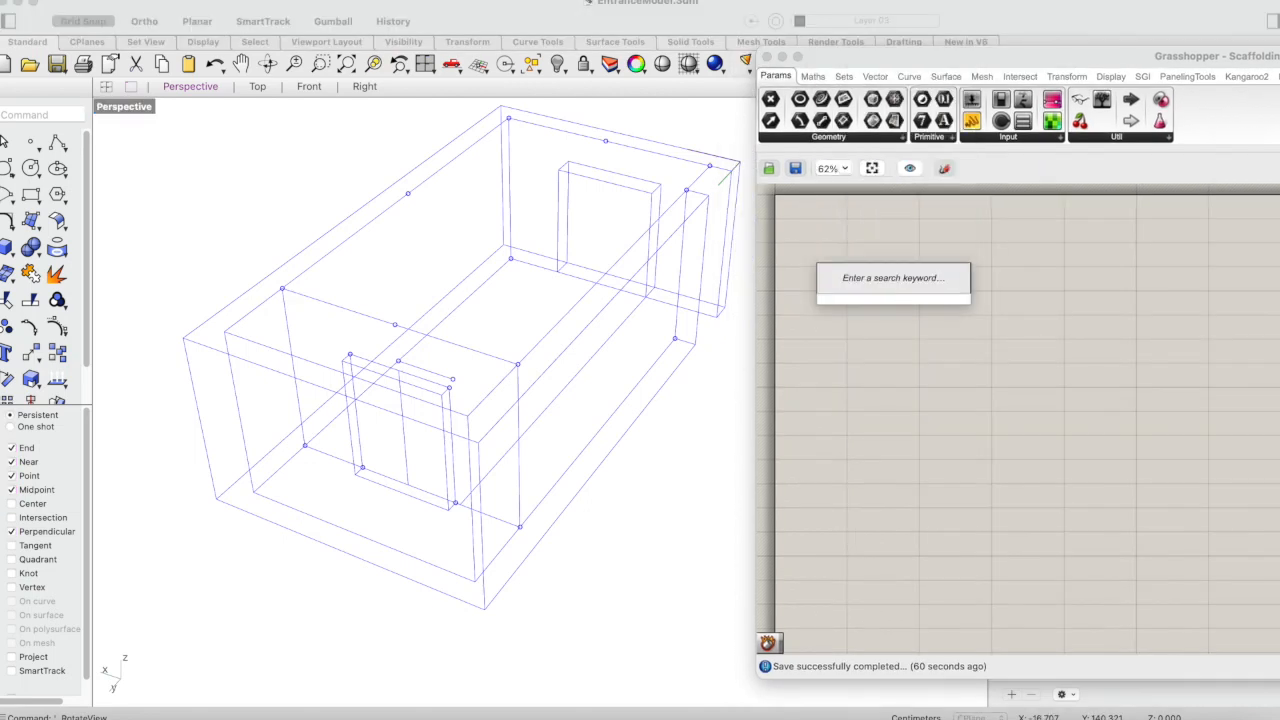
# Step: Add a Point parameter to the empty Grasshopper canvas
pyautogui.write('pt')
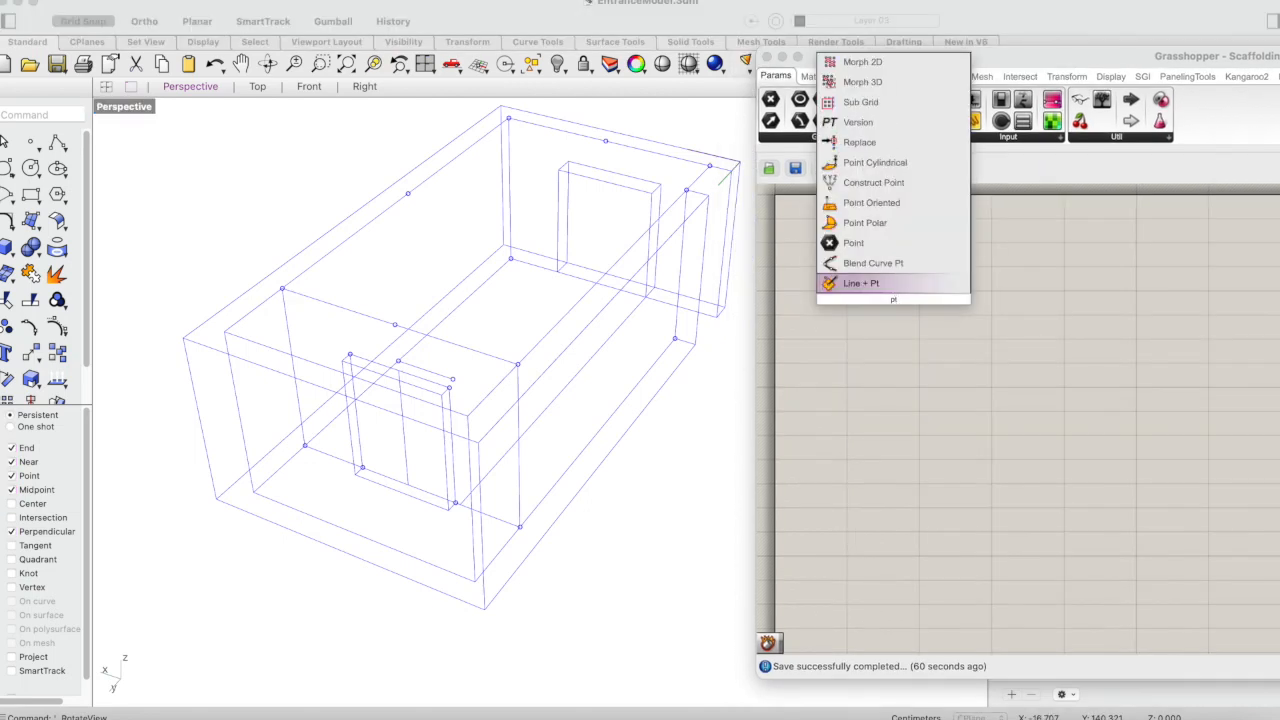
pyautogui.press('Up')
pyautogui.press('Up')
pyautogui.press('Return')
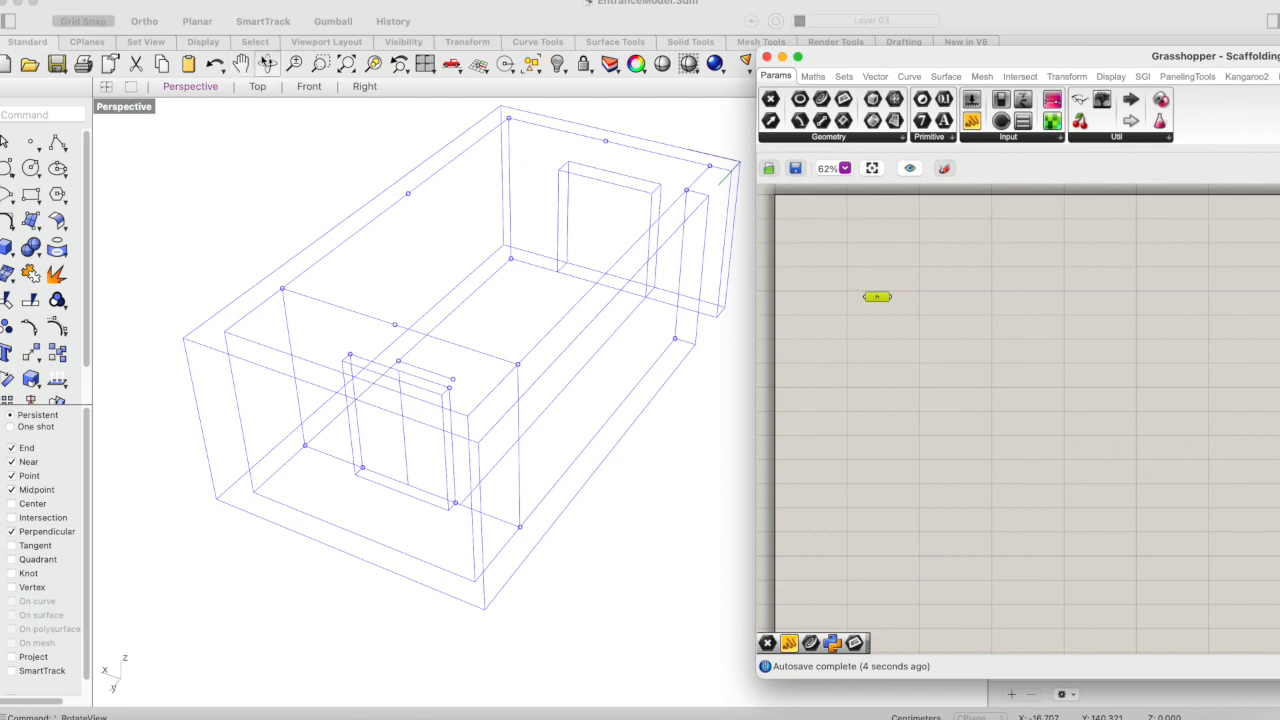
# Step: Duplicate the Point parameter until a column of four Point parameters stands on the canvas
pyautogui.click(266, 63)
pyautogui.moveTo(394, 286); pyautogui.dragTo(480, 237)
pyautogui.press('Return')
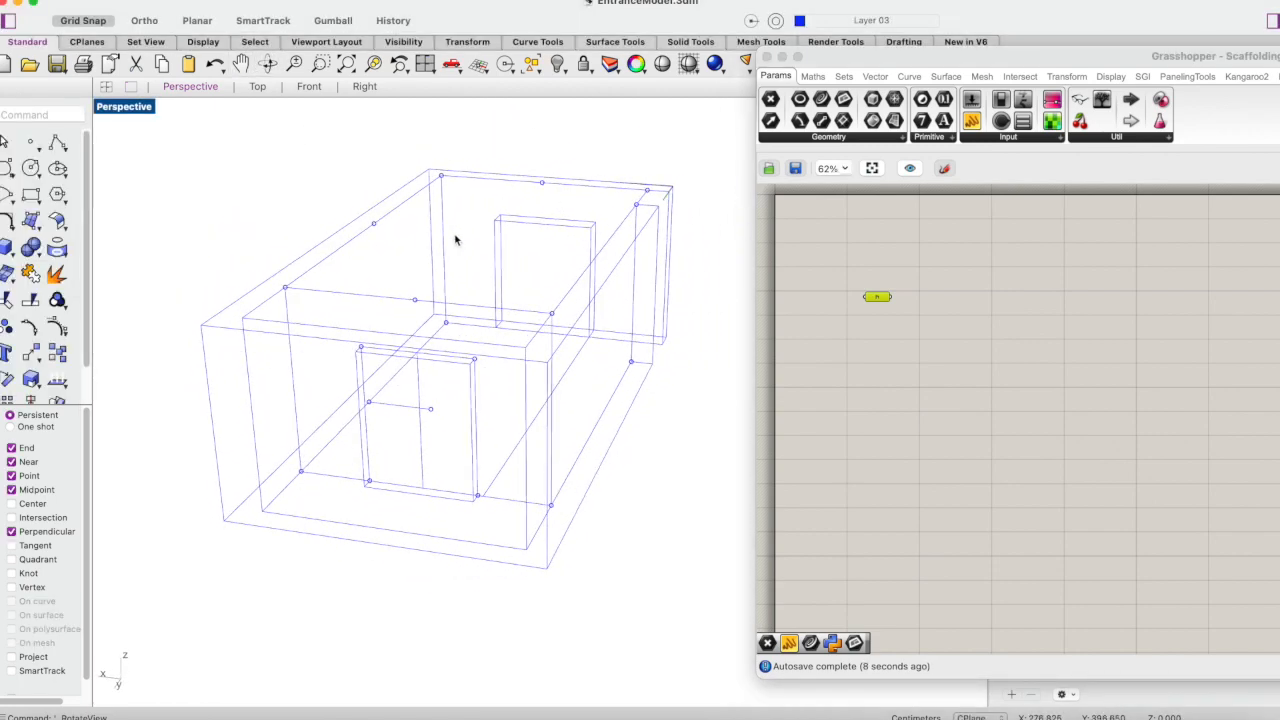
pyautogui.click(873, 343)
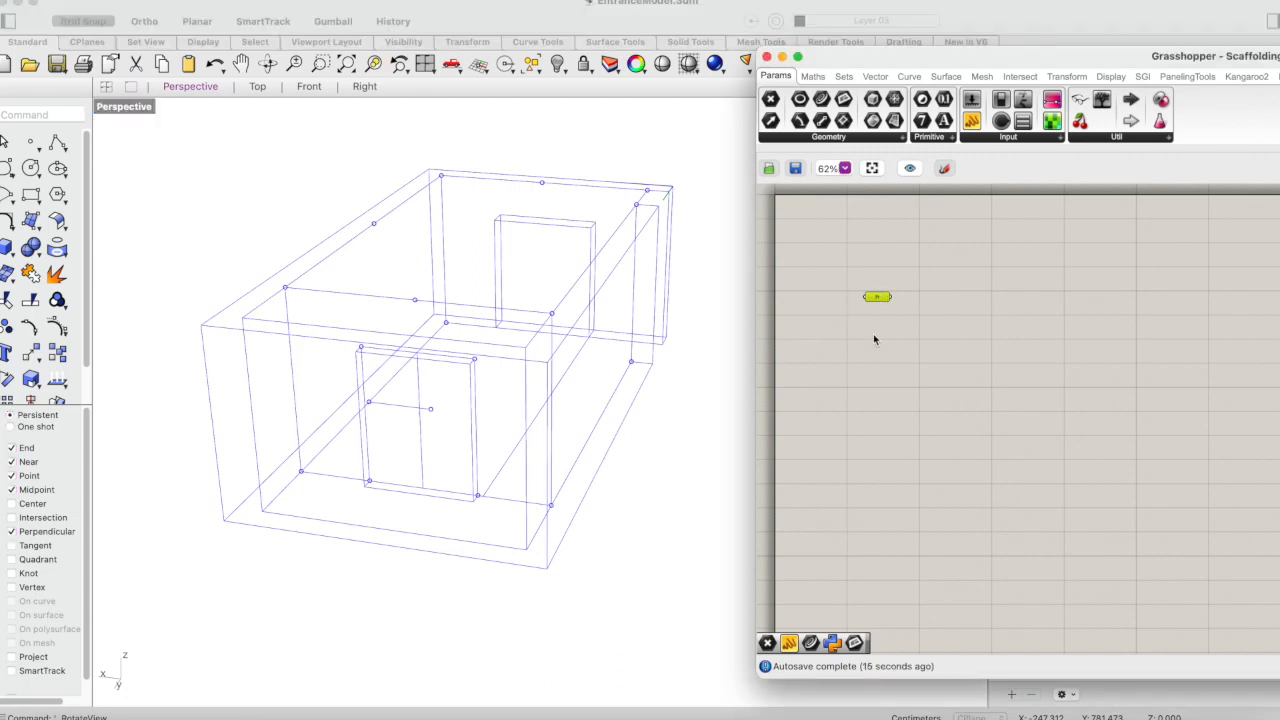
pyautogui.keyDown('alt'); pyautogui.moveTo(880, 301); pyautogui.dragTo(879, 348); pyautogui.keyUp('alt')
pyautogui.click(889, 373)
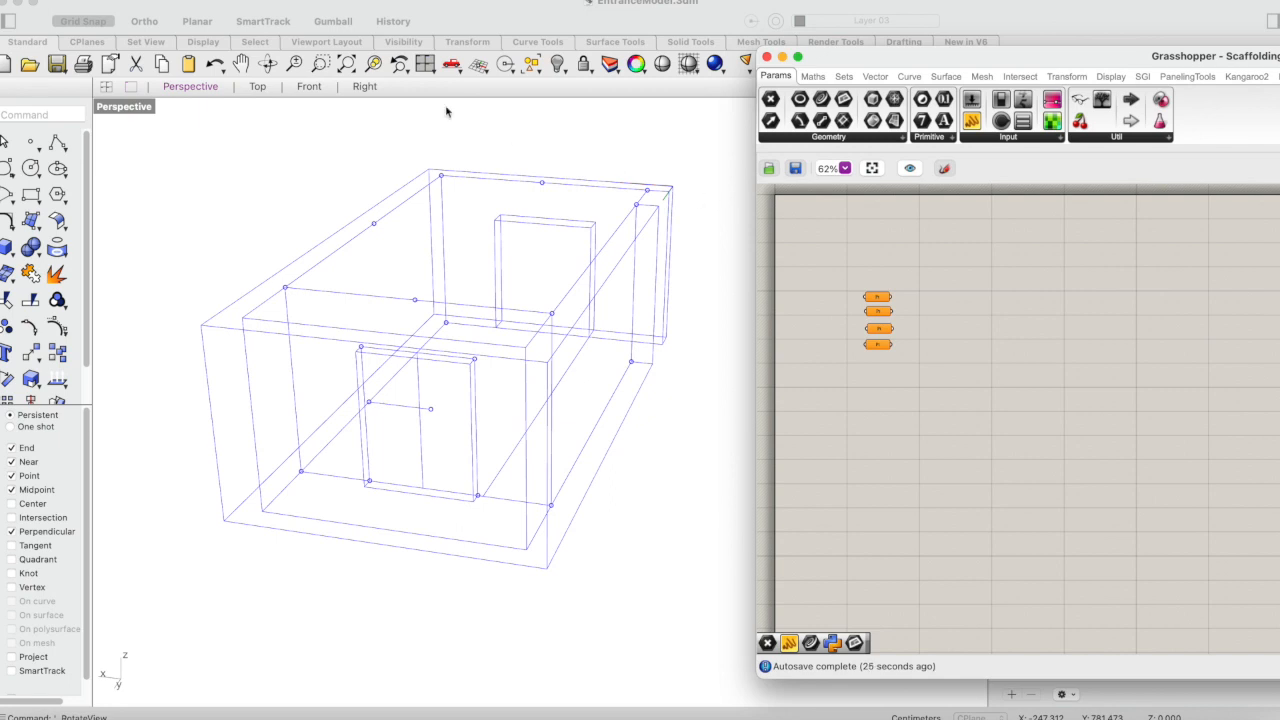
# Step: Examine the room wireframe and its corner points from several angles in the Perspective viewport
pyautogui.click(265, 62)
pyautogui.moveTo(597, 214); pyautogui.dragTo(697, 211)
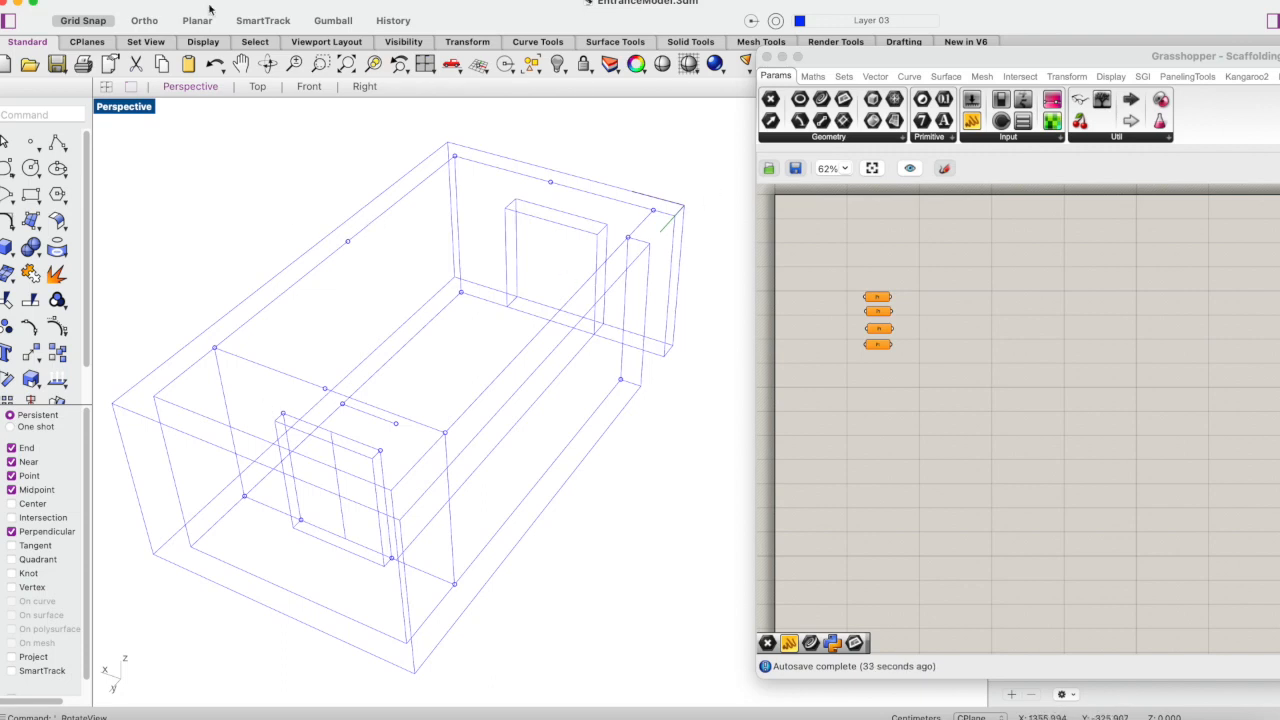
pyautogui.click(262, 70)
pyautogui.moveTo(366, 251)
pyautogui.mouseDown()
pyautogui.moveTo(389, 220)
pyautogui.moveTo(369, 256)
pyautogui.mouseUp()
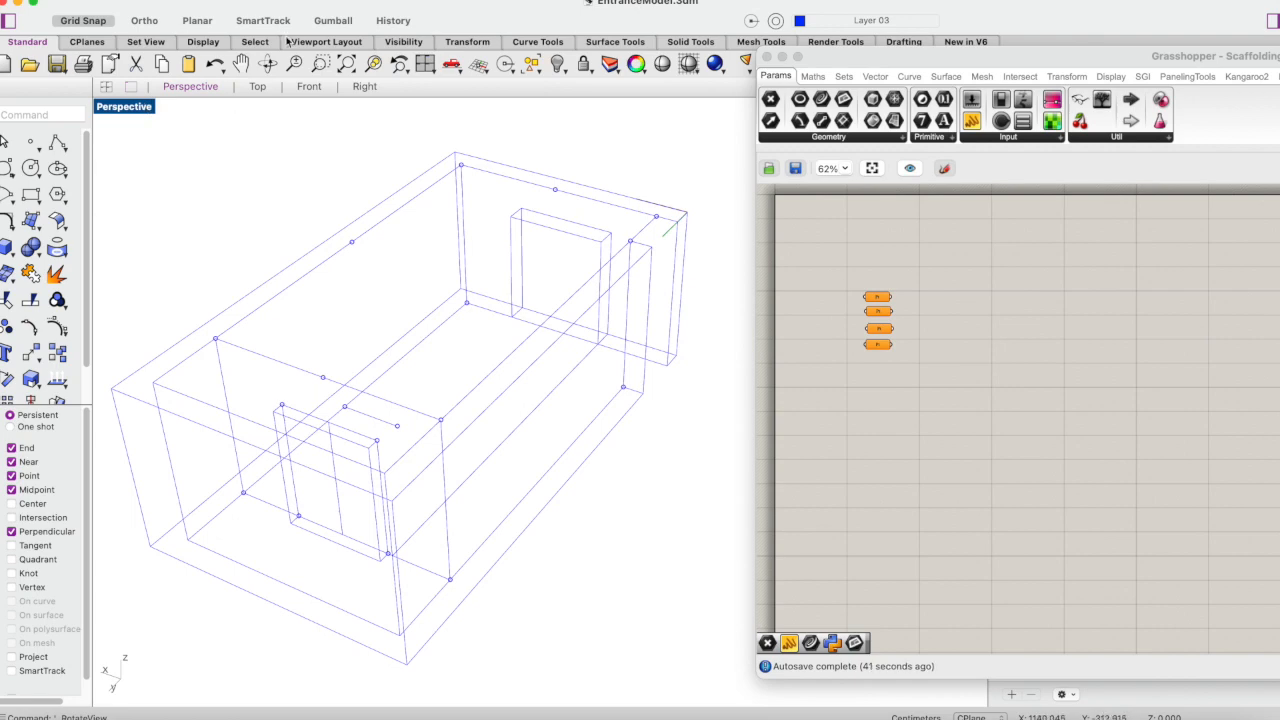
pyautogui.click(268, 63)
pyautogui.moveTo(530, 215); pyautogui.dragTo(434, 171)
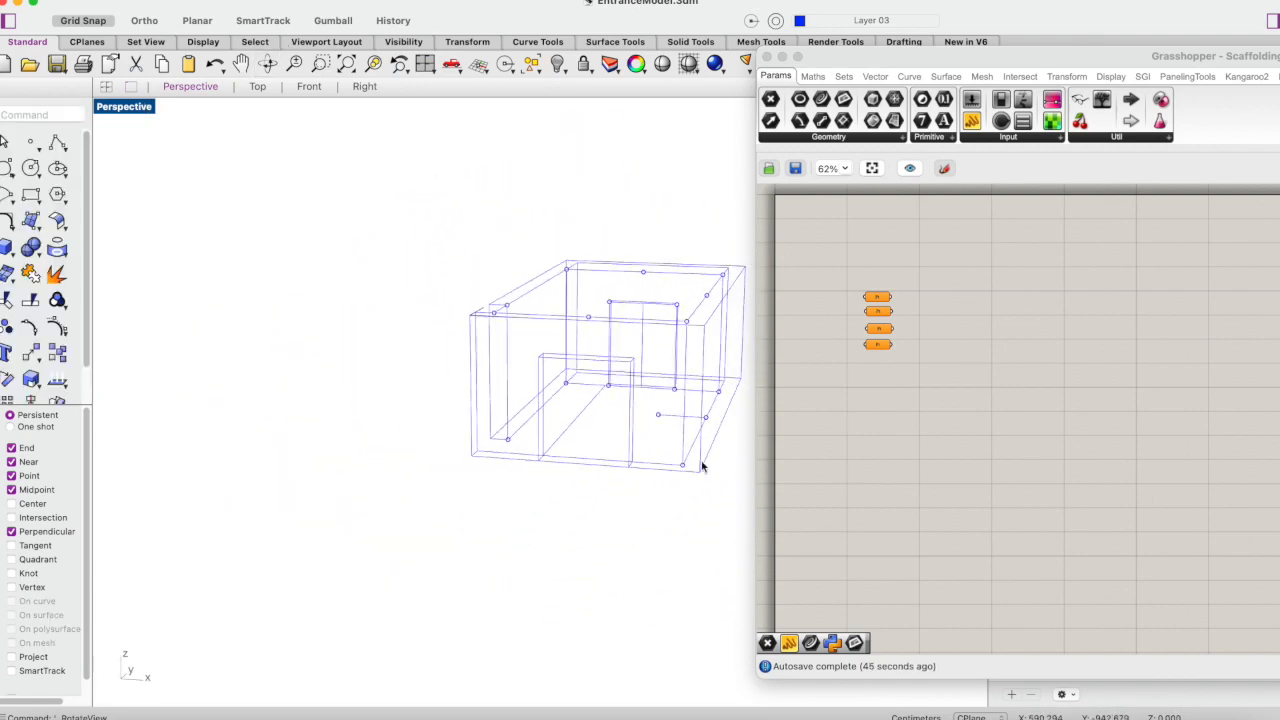
pyautogui.scroll(3, 700, 471)
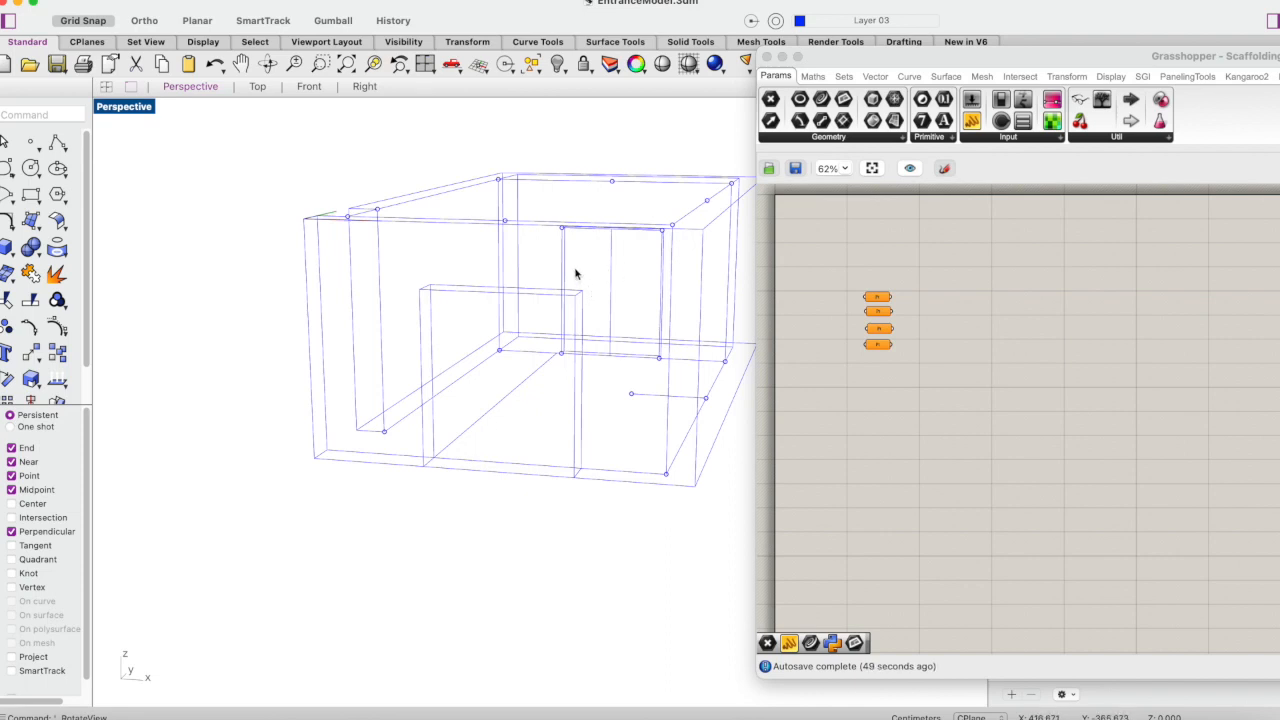
pyautogui.moveTo(557, 243); pyautogui.dragTo(683, 237, button='right')
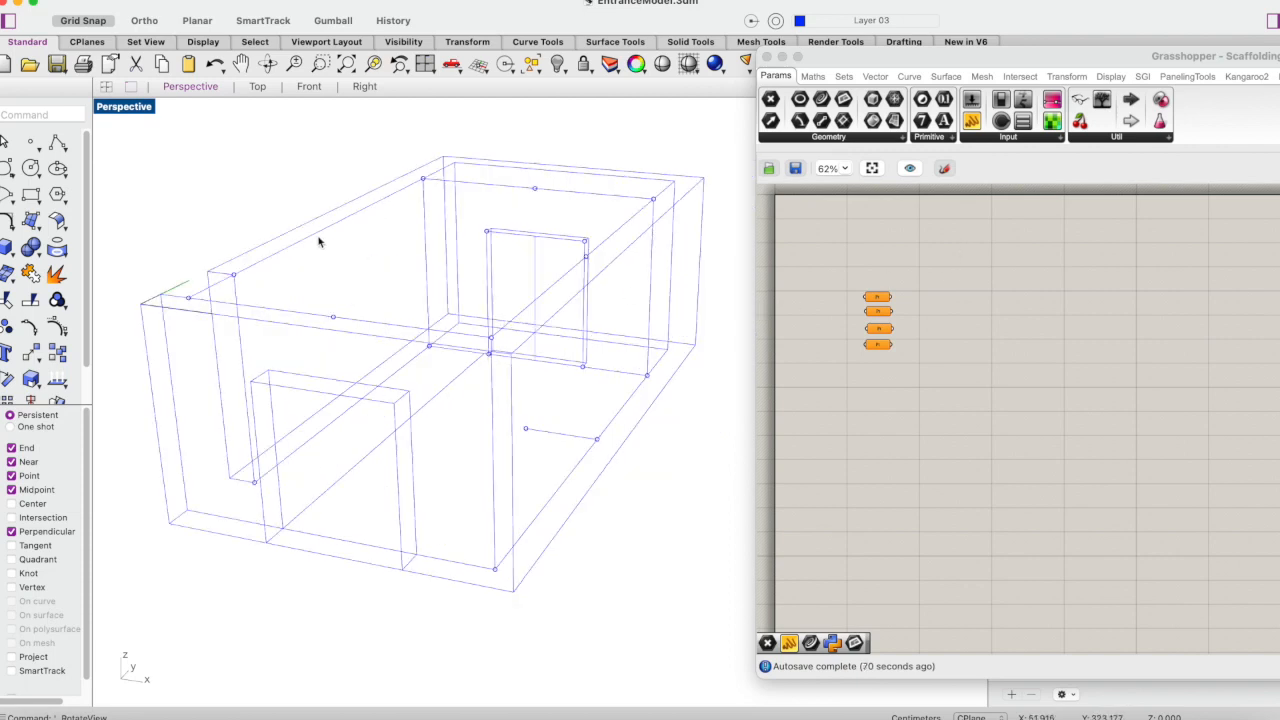
# Step: Set the first Point parameter to the point at the room's near-left upper inner corner
pyautogui.click(881, 299)
pyautogui.rightClick(881, 299)
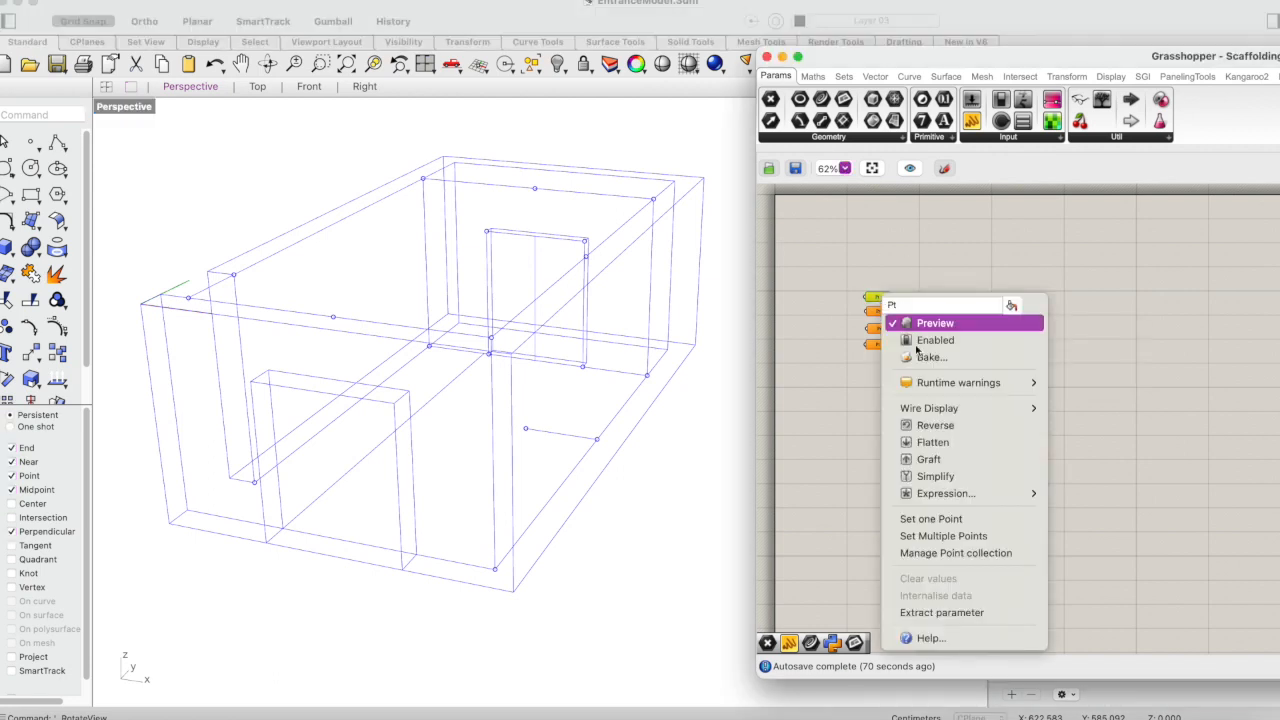
pyautogui.click(891, 520)
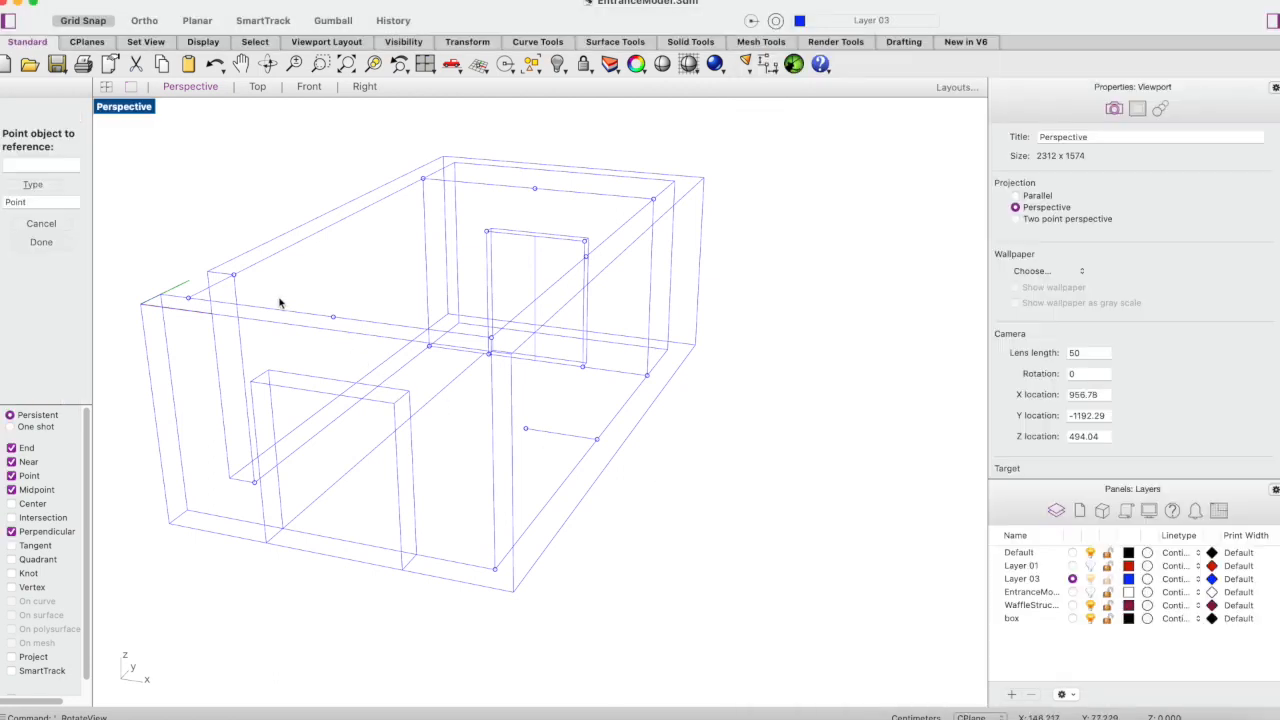
pyautogui.click(235, 274)
pyautogui.click(552, 246)
pyautogui.moveTo(524, 56); pyautogui.dragTo(836, 66)
# Step: Set the second Point parameter to the point at the room's far-left upper inner corner
pyautogui.rightClick(782, 332)
pyautogui.click(865, 553)
pyautogui.click(423, 180)
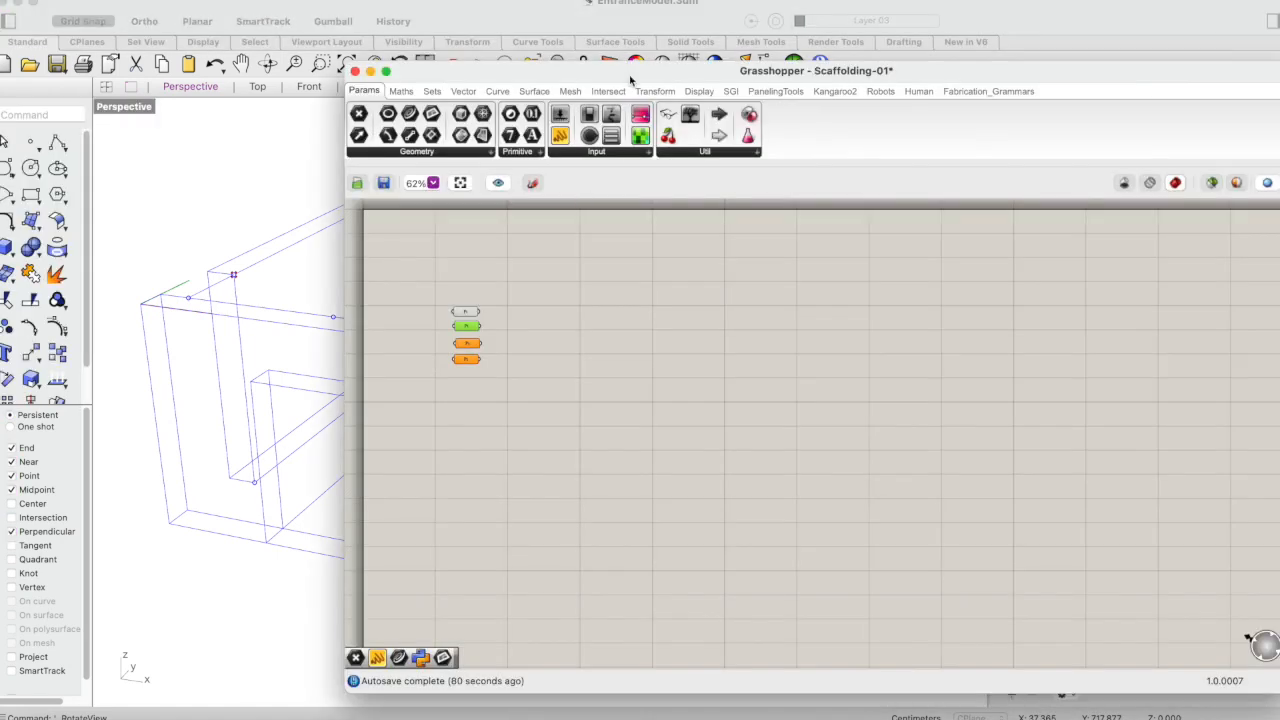
pyautogui.moveTo(628, 72); pyautogui.dragTo(880, 71)
pyautogui.moveTo(786, 76); pyautogui.dragTo(926, 80)
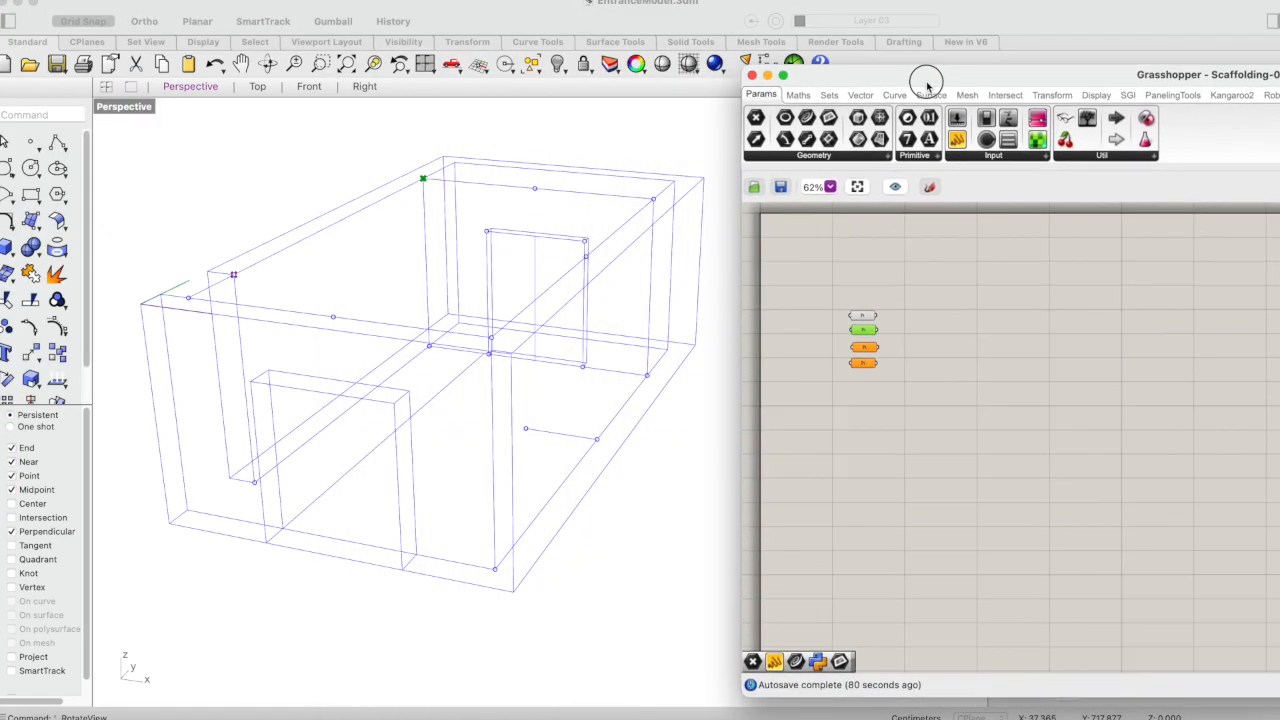
# Step: Set the third Point parameter to the far-right upper corner point and the fourth to the upper point on the near-right side
pyautogui.rightClick(869, 350)
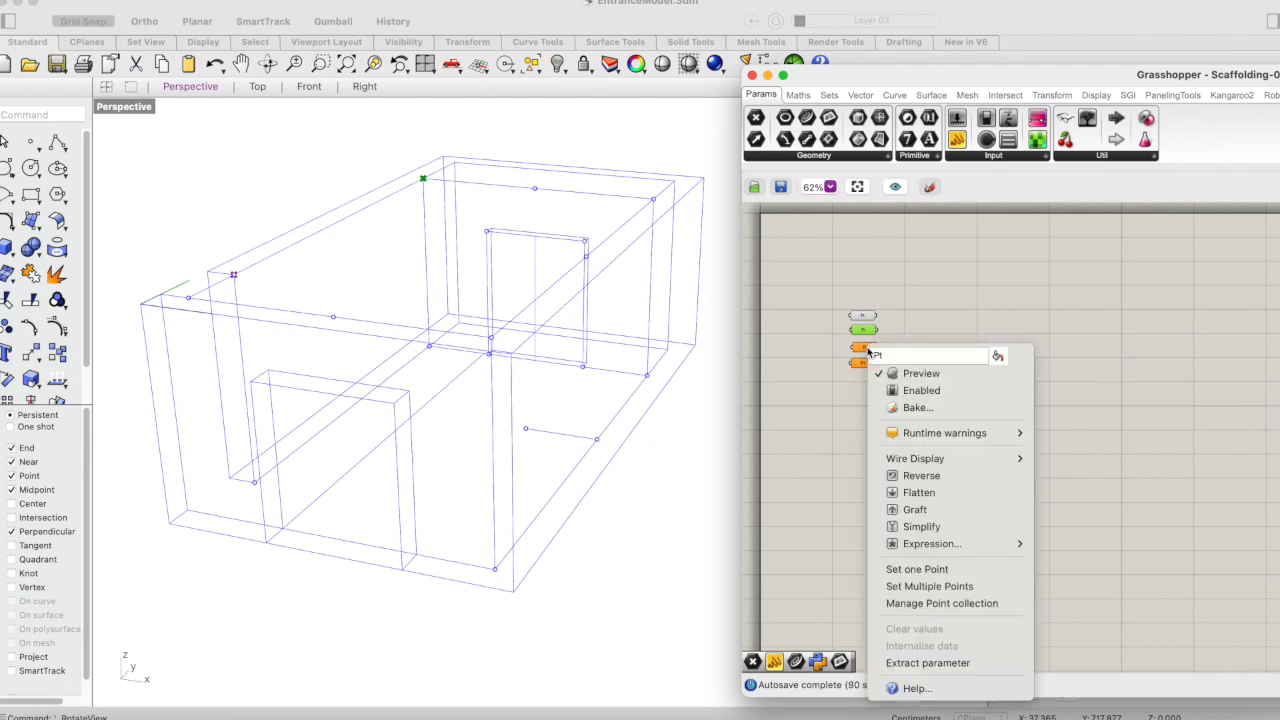
pyautogui.click(916, 569)
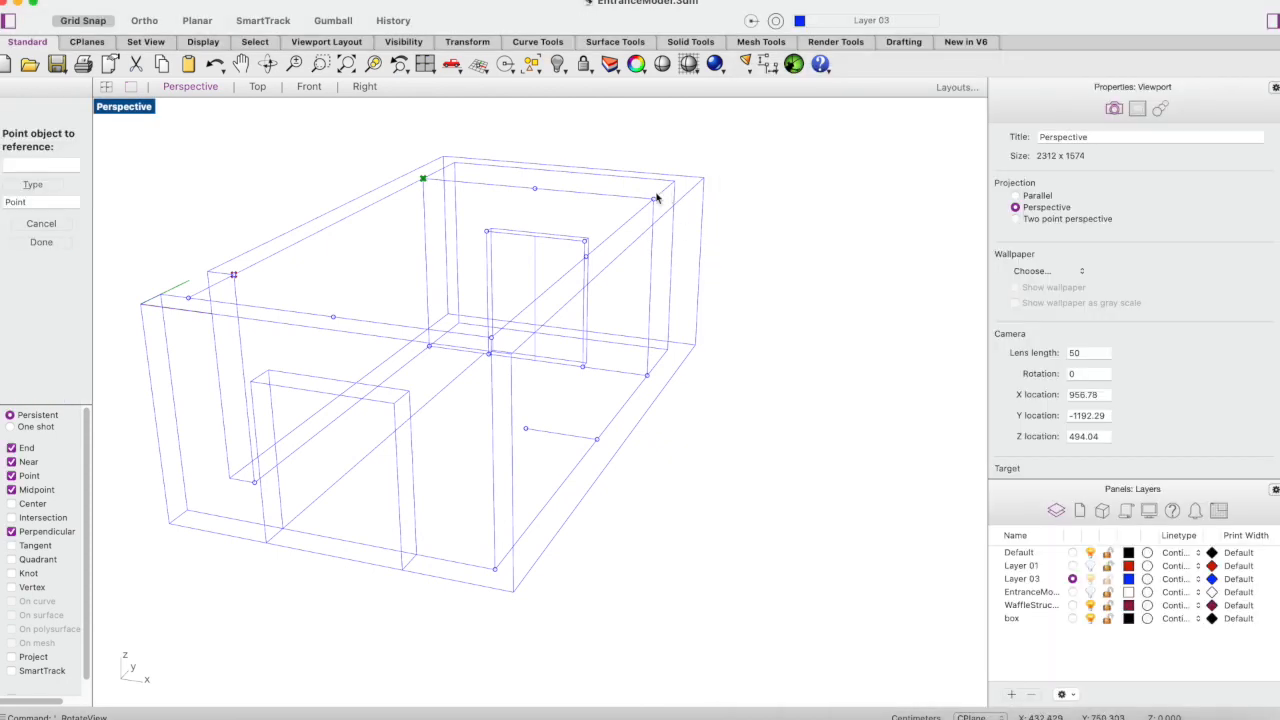
pyautogui.click(656, 199)
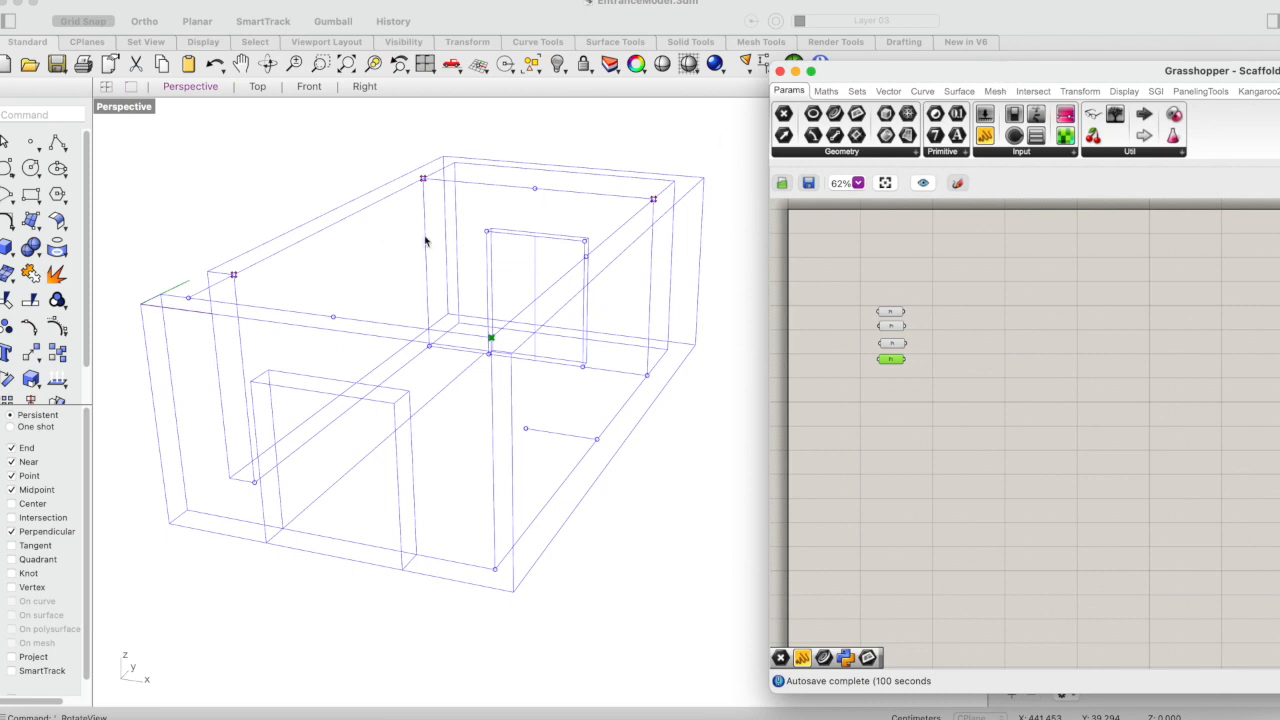
pyautogui.moveTo(1054, 78); pyautogui.dragTo(1010, 71)
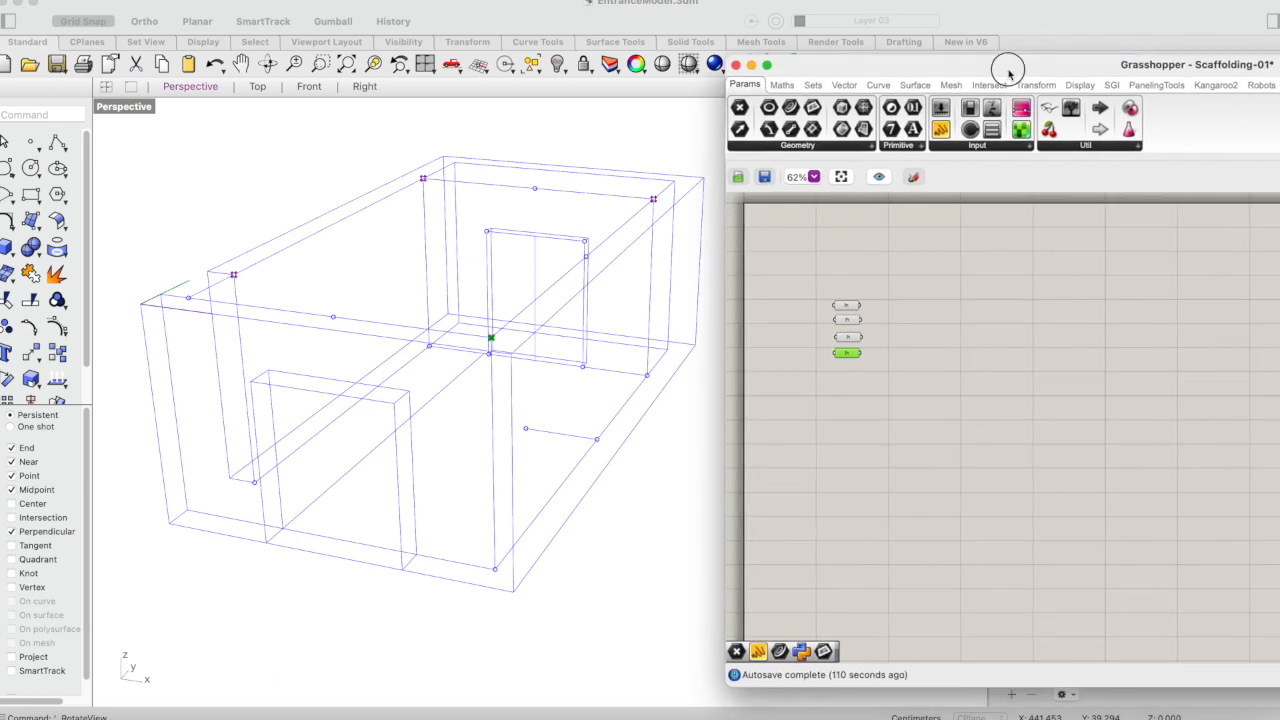
pyautogui.click(941, 320)
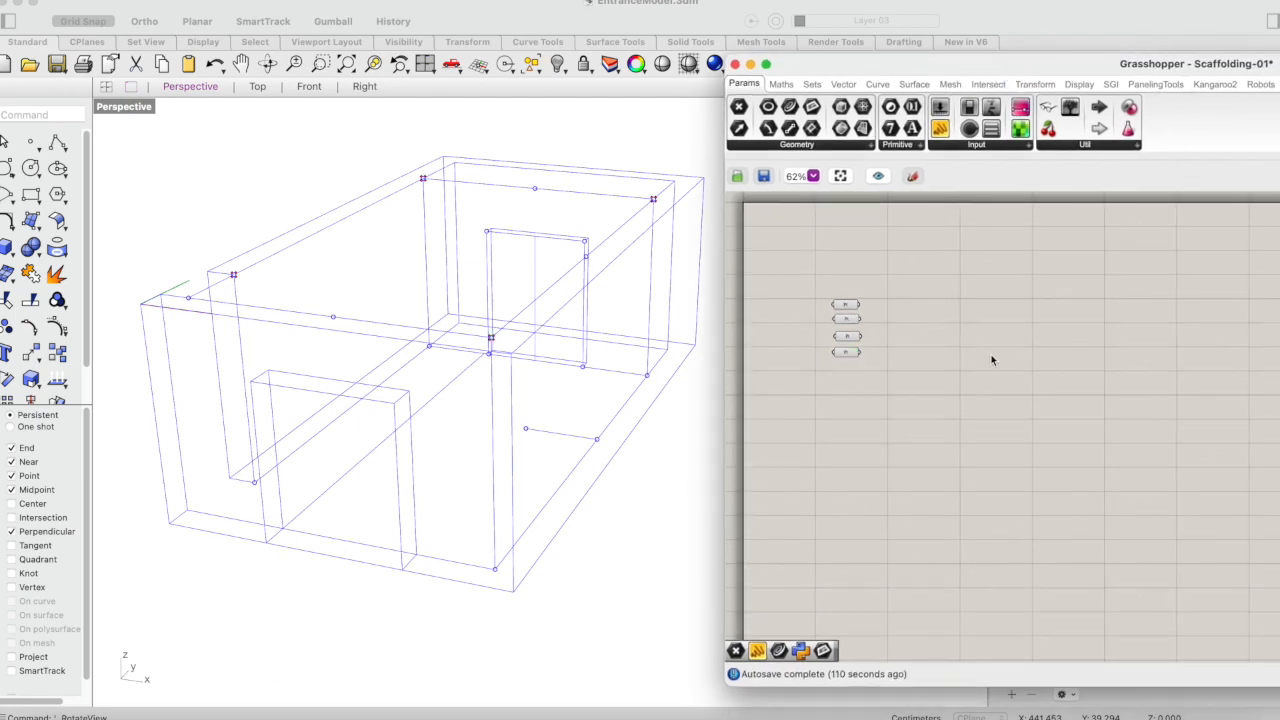
# Step: Add a 4Point Surface component beside the four Point parameters
pyautogui.doubleClick(950, 318)
pyautogui.write('sur')
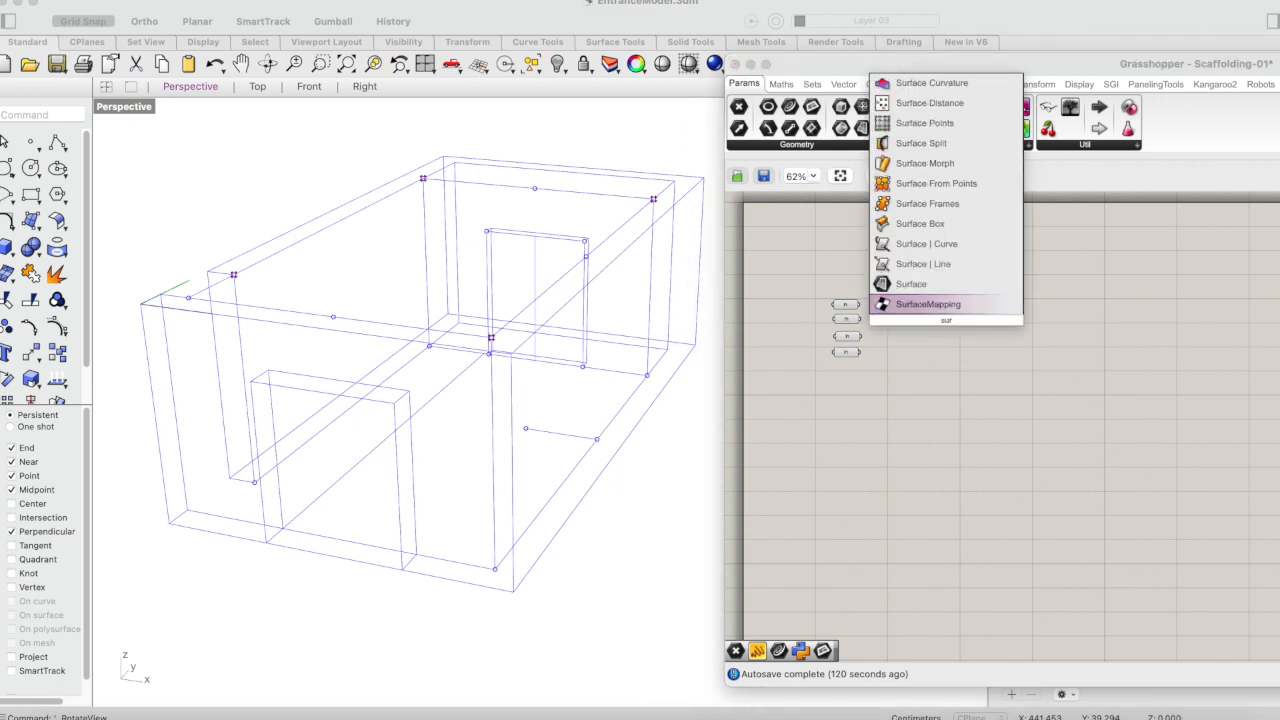
pyautogui.write('FACE')
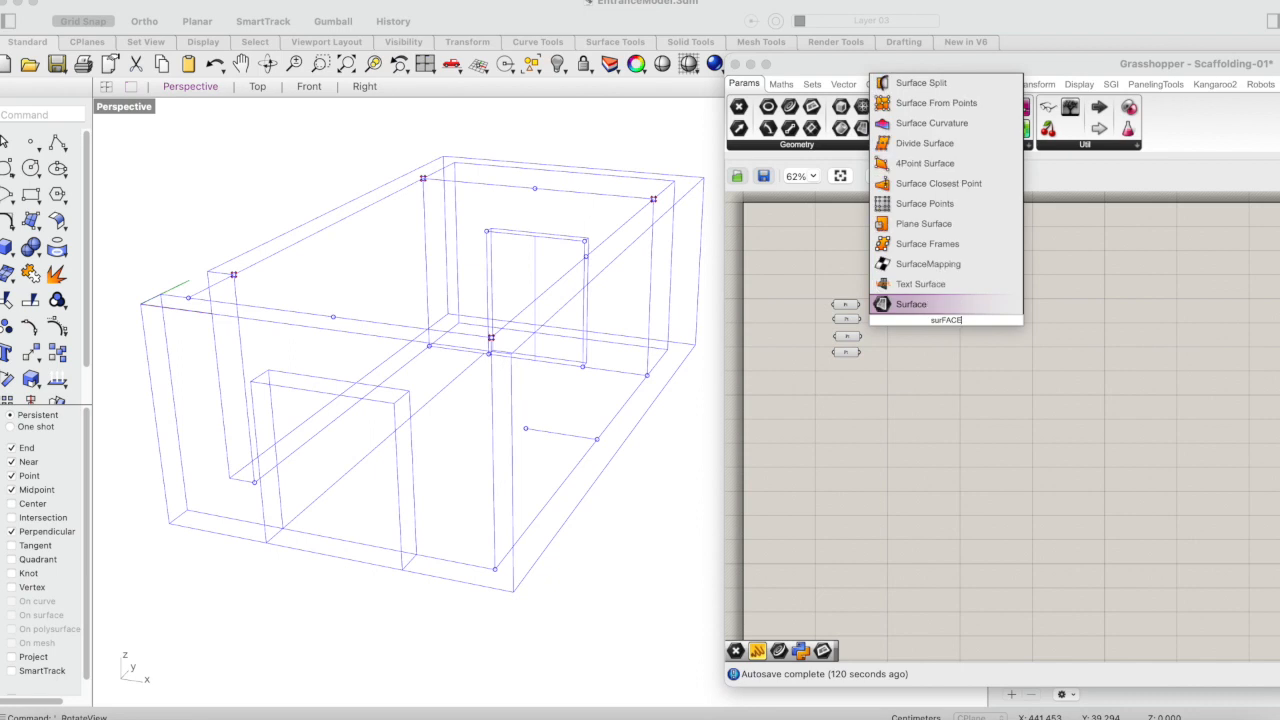
pyautogui.click(930, 162)
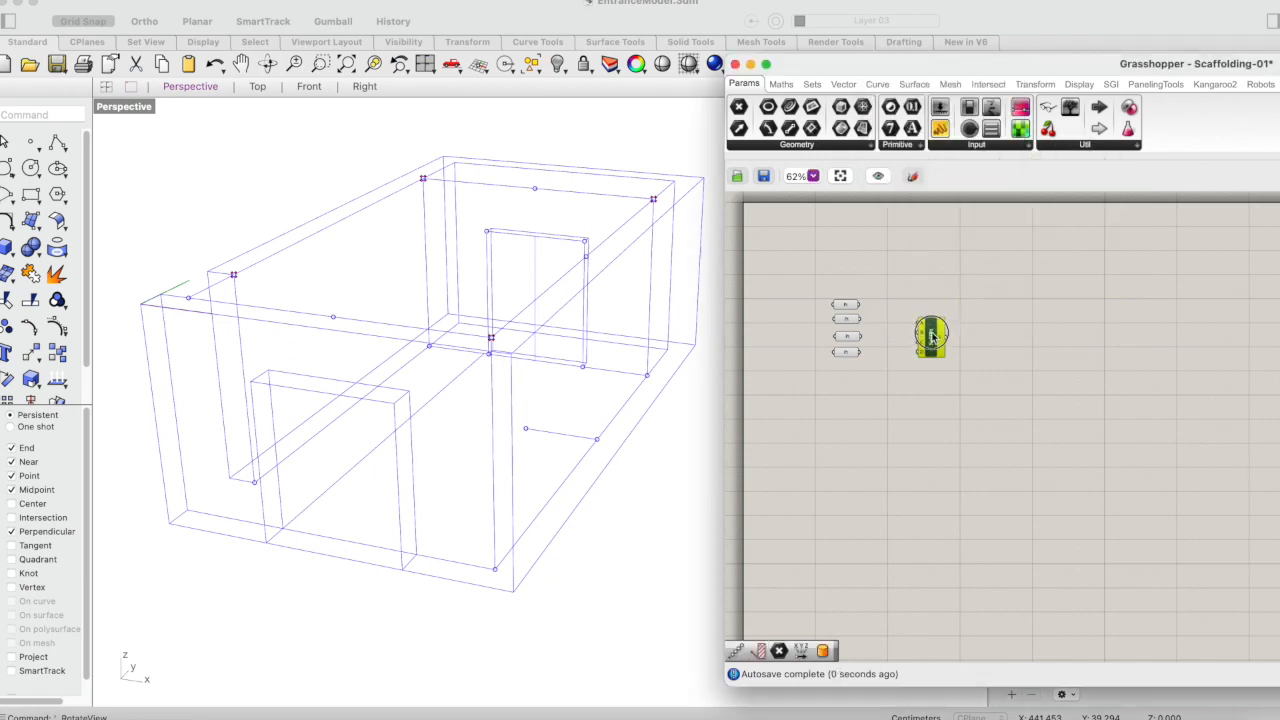
# Step: Connect the four Point parameters in order to inputs A, B, C and D of the 4Point Surface component
pyautogui.click(843, 305)
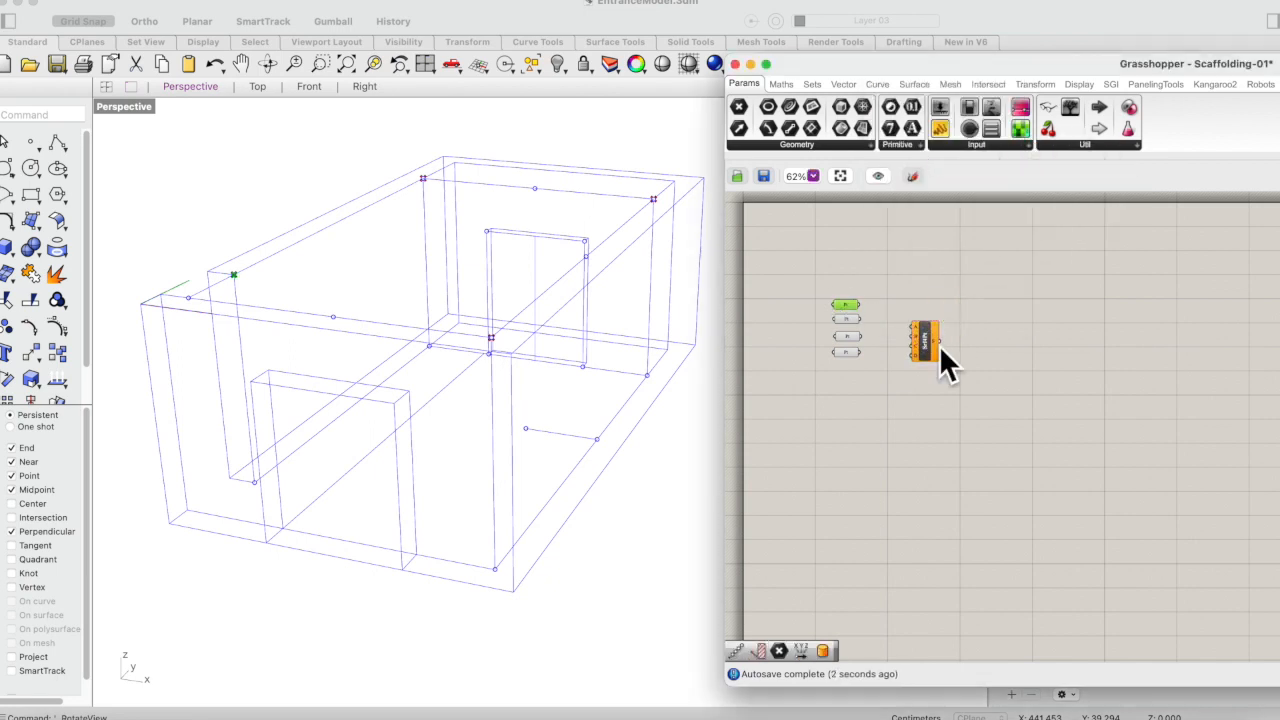
pyautogui.moveTo(927, 340)
pyautogui.mouseDown()
pyautogui.moveTo(910, 321)
pyautogui.moveTo(925, 300)
pyautogui.moveTo(895, 312)
pyautogui.moveTo(917, 322)
pyautogui.mouseUp()
pyautogui.scroll(3, 870, 316)
pyautogui.moveTo(855, 352); pyautogui.dragTo(917, 338)
pyautogui.moveTo(862, 380); pyautogui.dragTo(917, 354)
pyautogui.click(1084, 347)
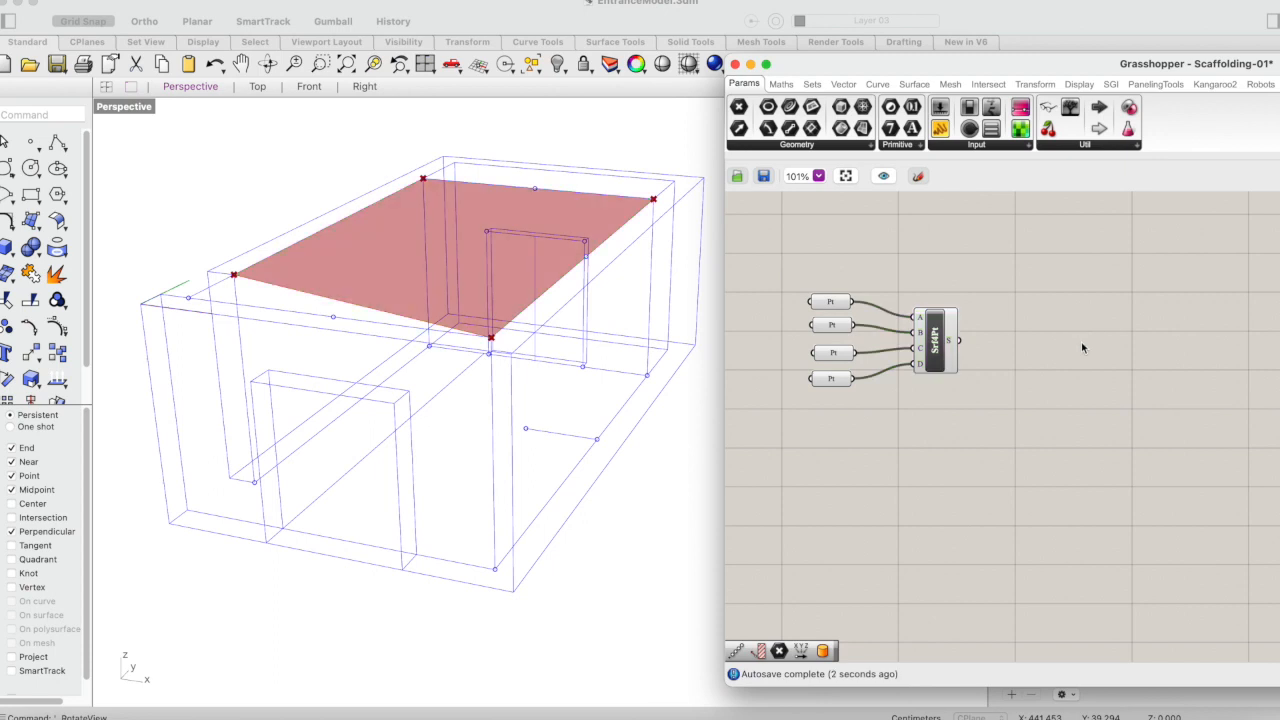
pyautogui.click(934, 348)
pyautogui.moveTo(986, 345); pyautogui.dragTo(955, 353, button='right')
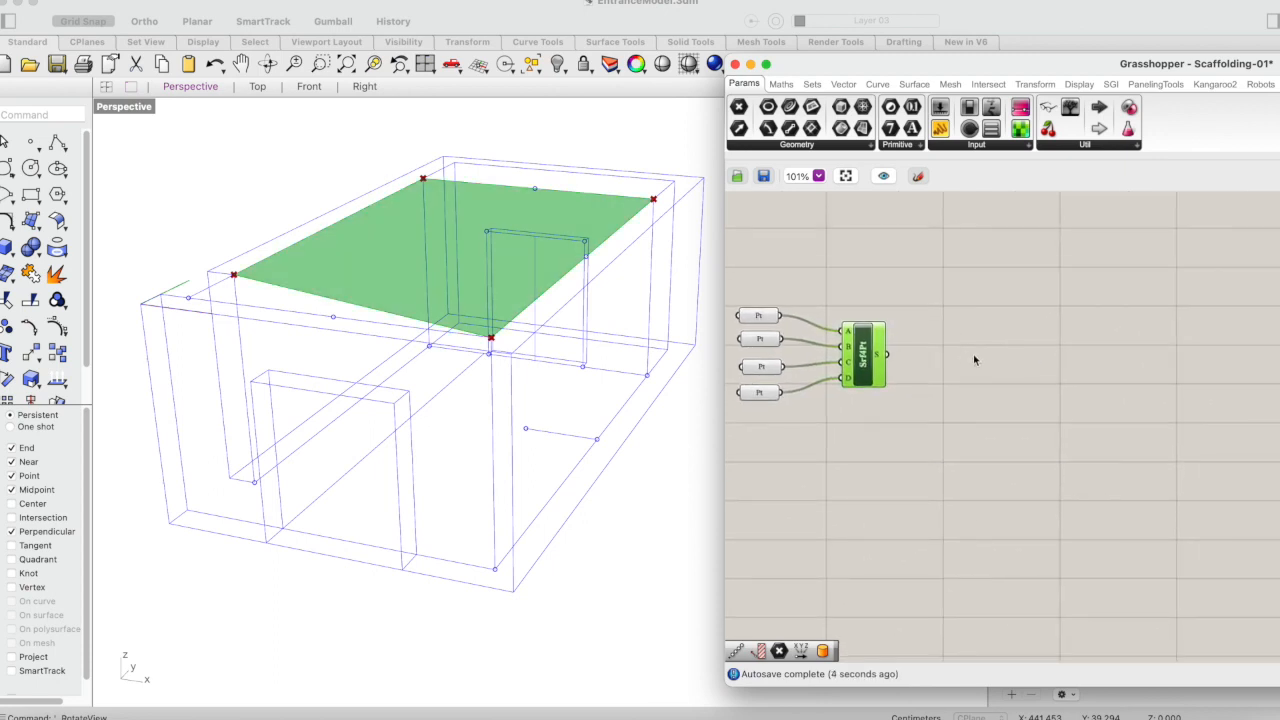
pyautogui.doubleClick(976, 352)
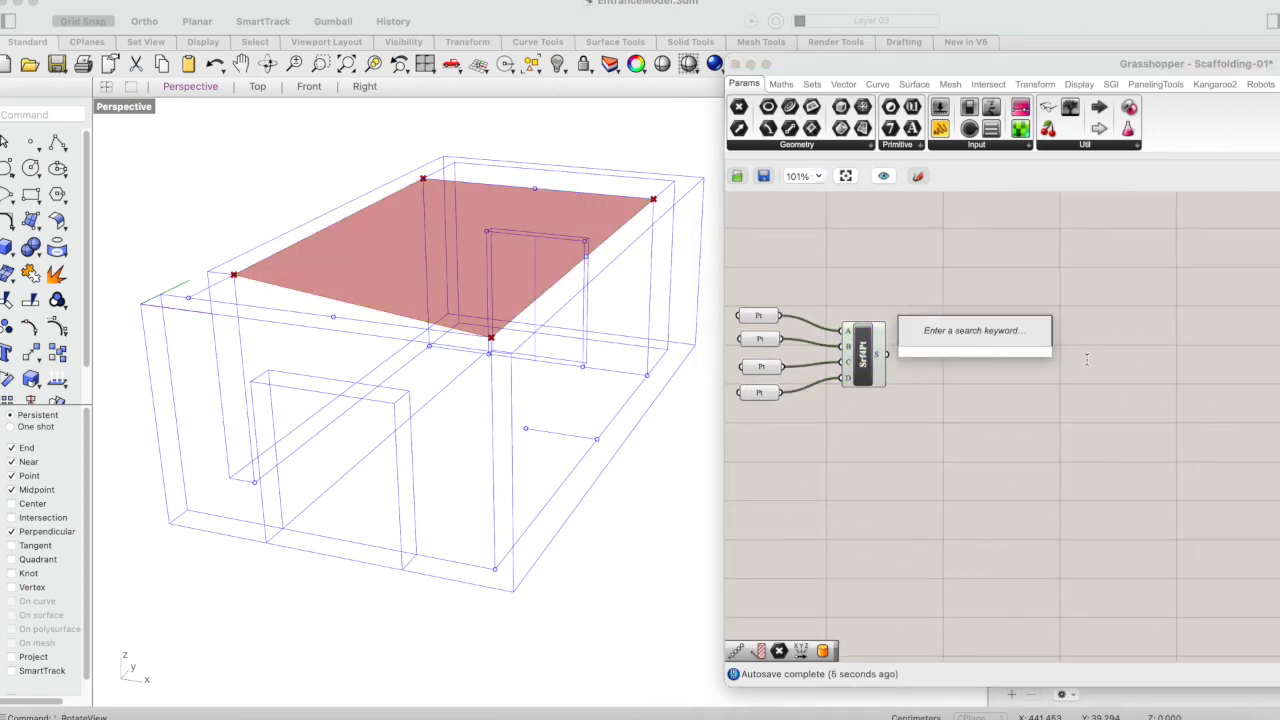
pyautogui.click(1074, 423)
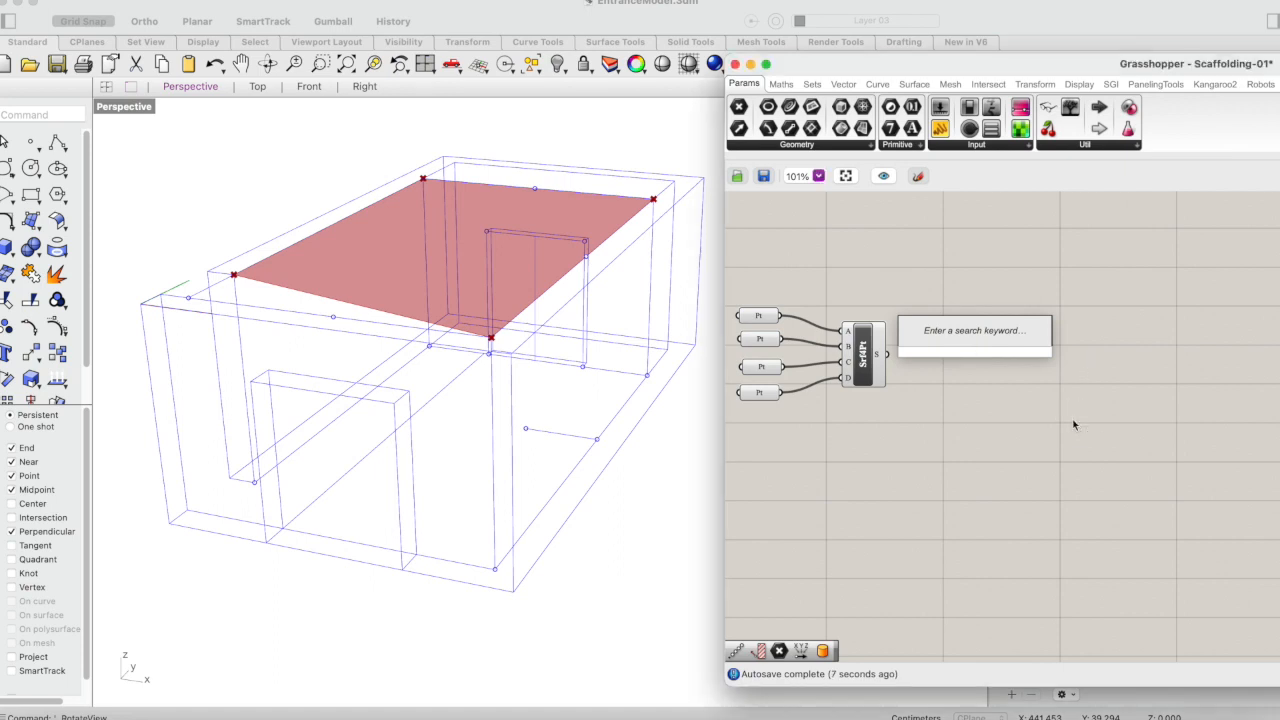
pyautogui.click(865, 360)
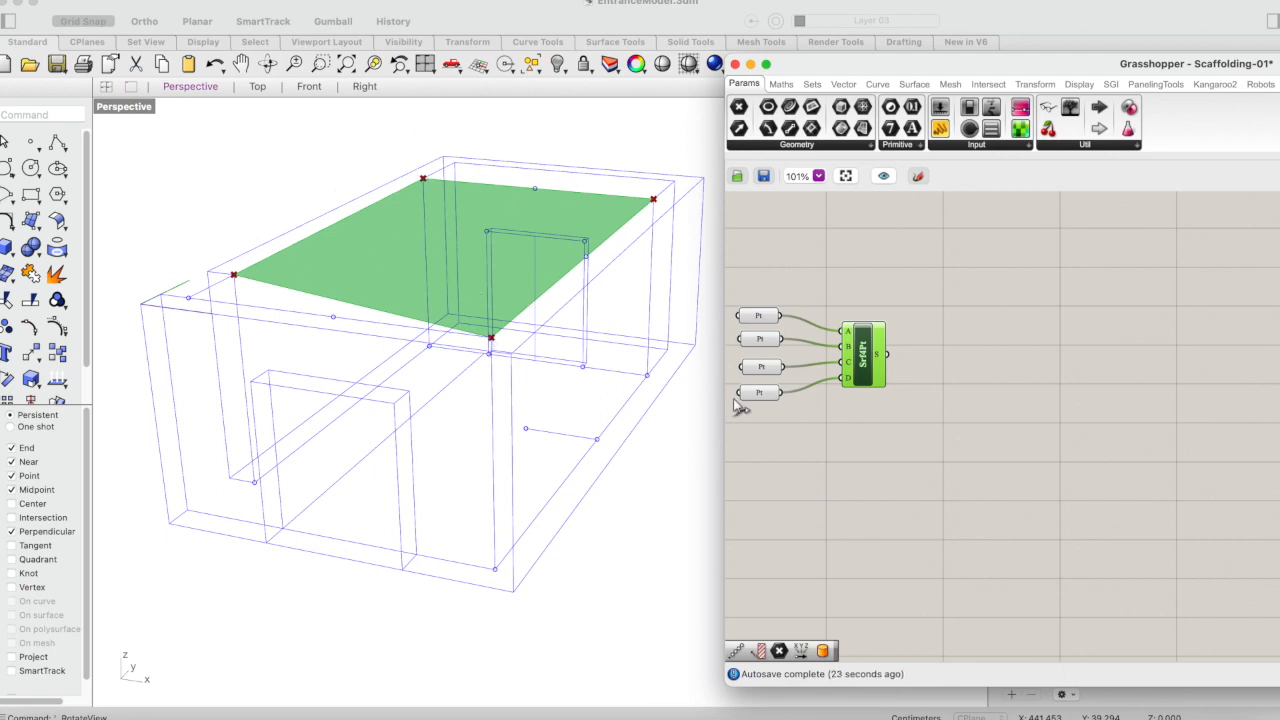
# Step: Add a surface Contour component beside the 4Point Surface component
pyautogui.doubleClick(966, 364)
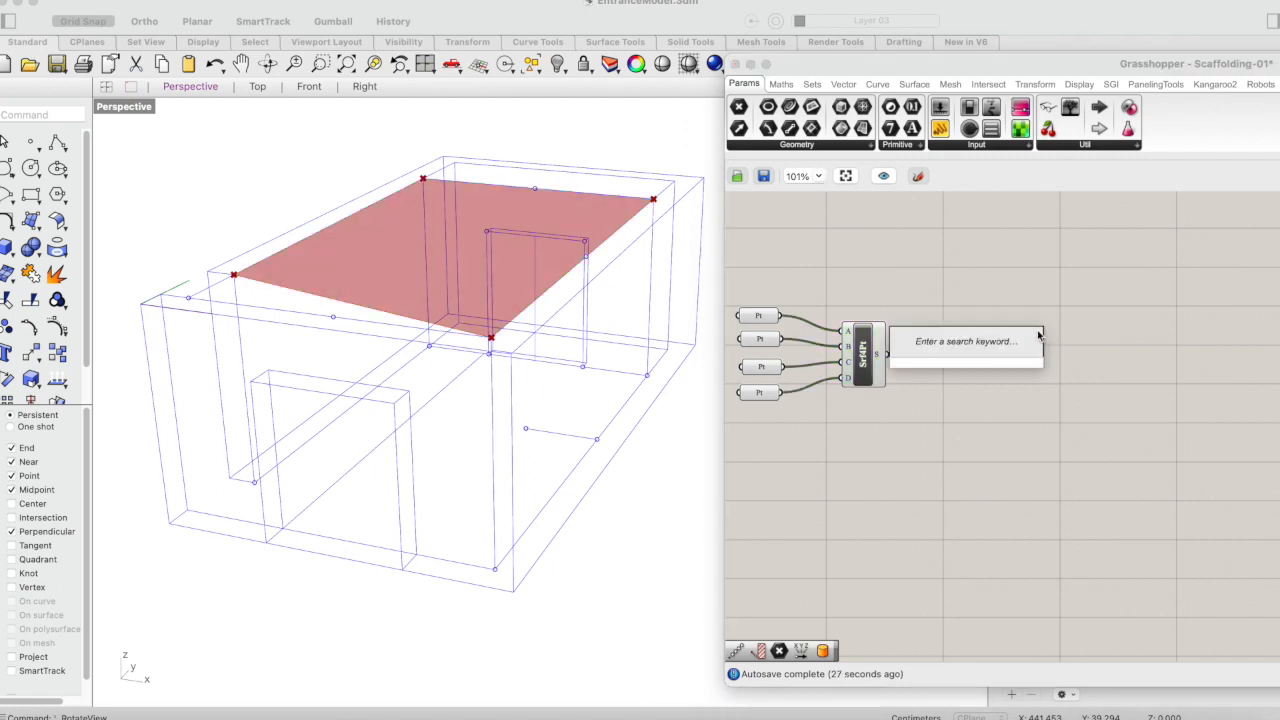
pyautogui.write('cone')
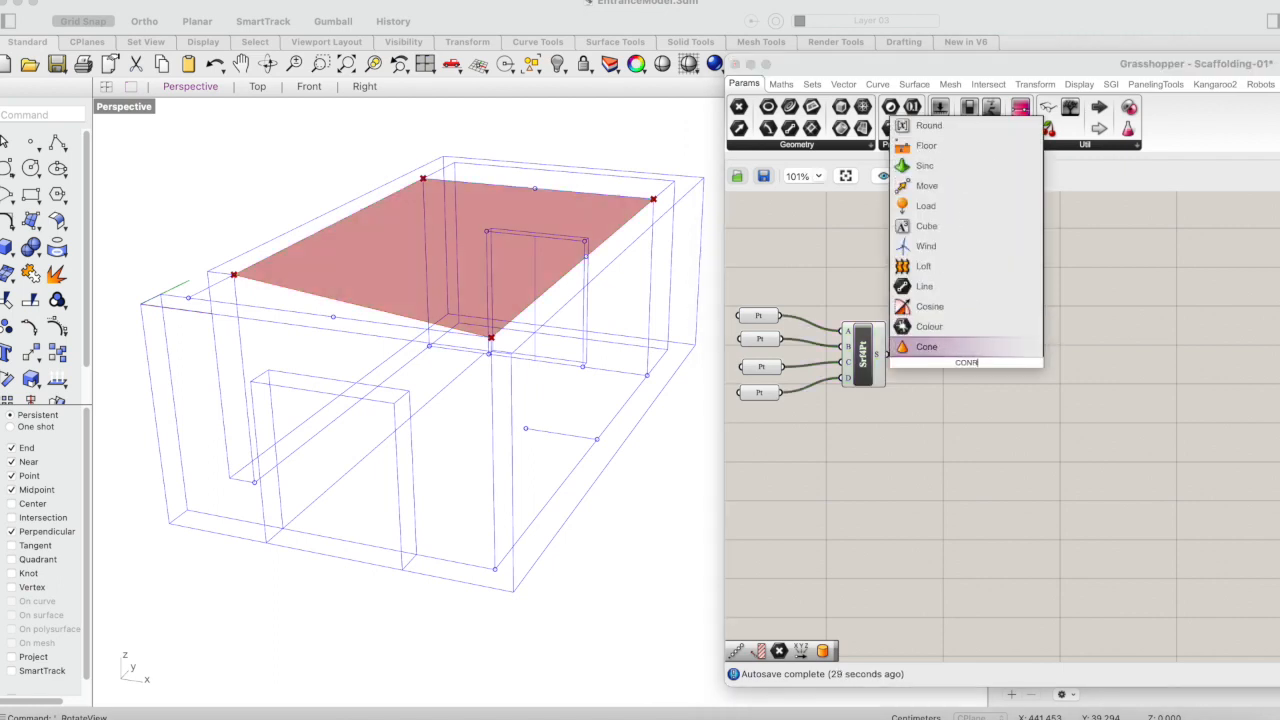
pyautogui.press('BackSpace')
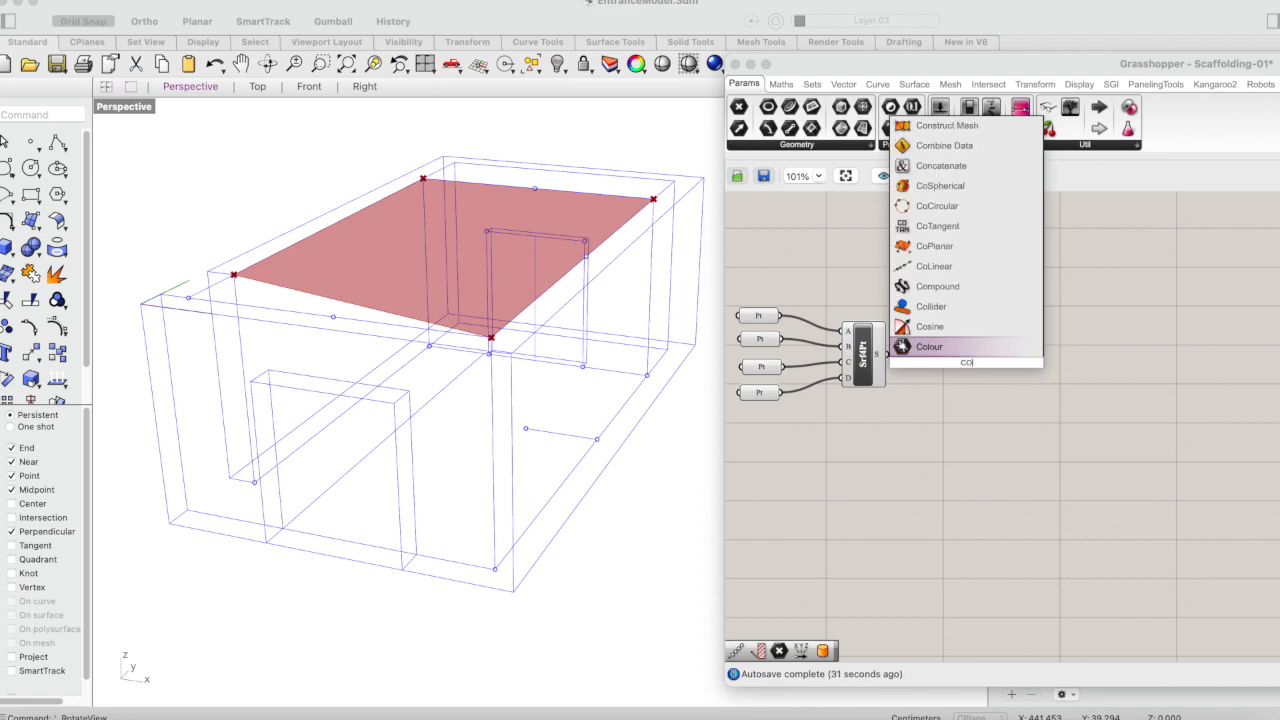
pyautogui.write('tr')
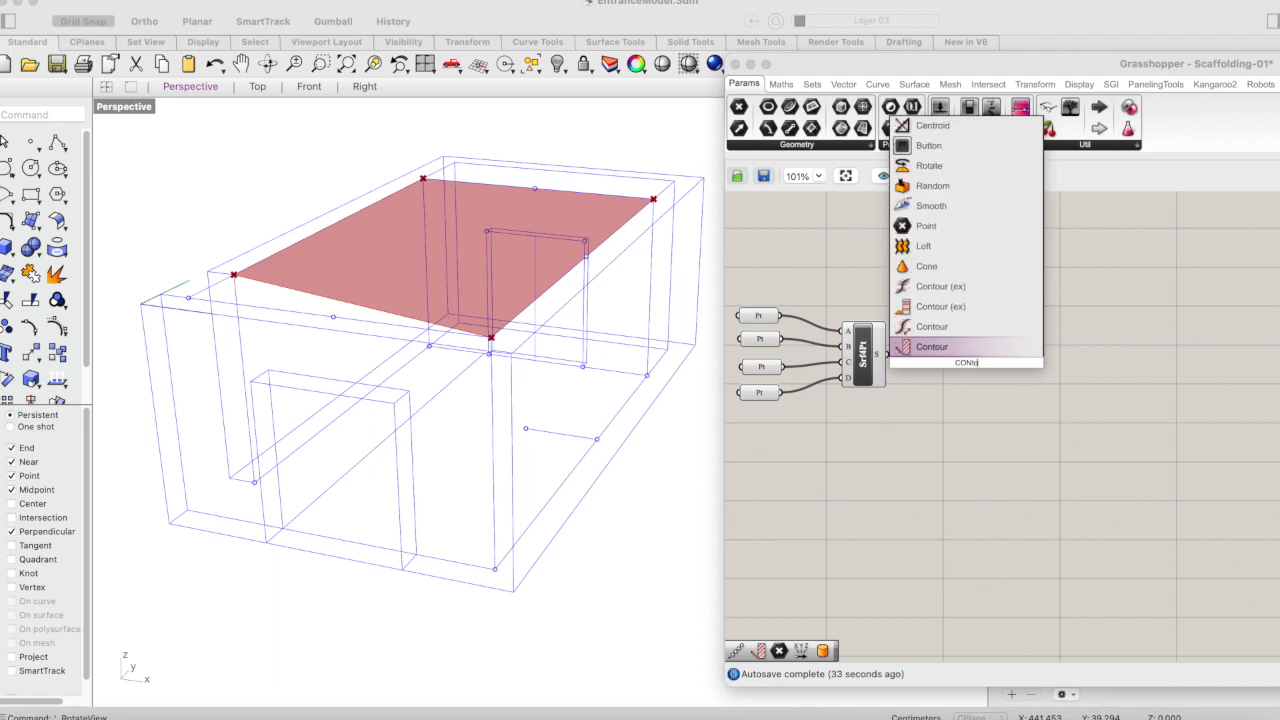
pyautogui.click(981, 348)
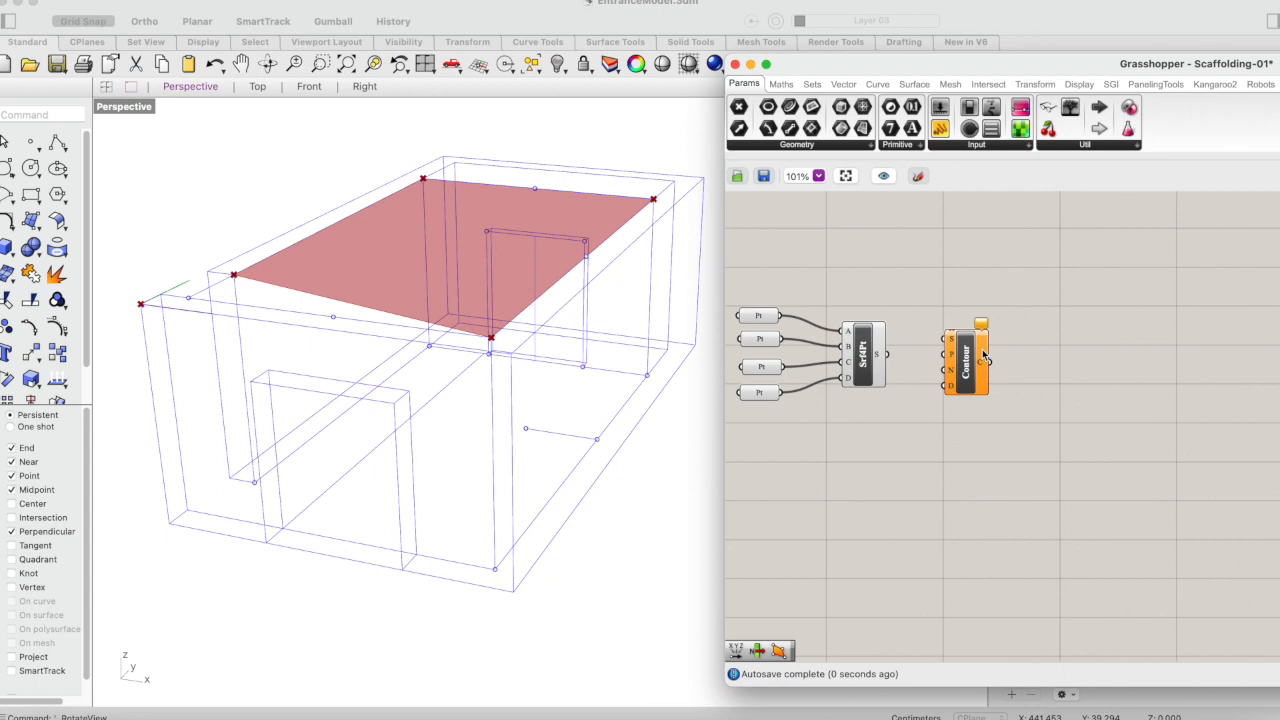
pyautogui.moveTo(983, 355); pyautogui.dragTo(990, 363)
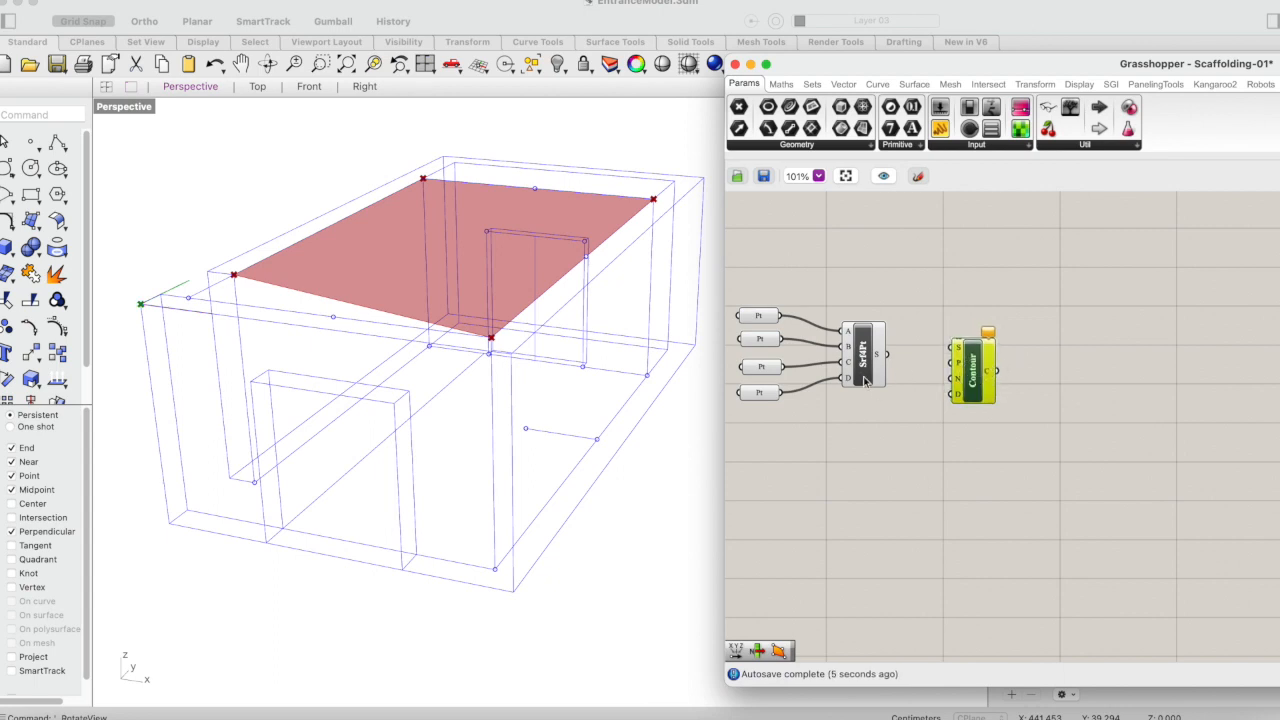
# Step: Connect the 4Point Surface output to the Contour's S input and the first Point parameter to its P input
pyautogui.moveTo(886, 354); pyautogui.dragTo(975, 338)
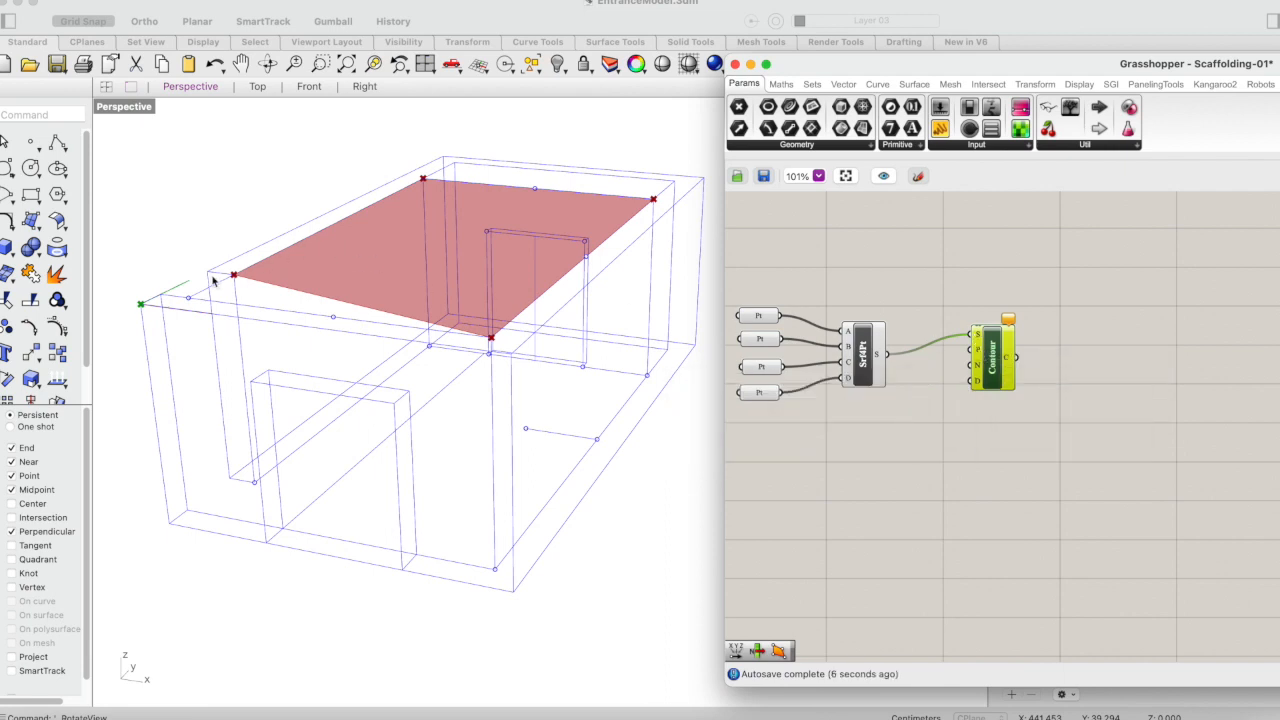
pyautogui.click(768, 318)
pyautogui.moveTo(781, 315); pyautogui.dragTo(993, 360)
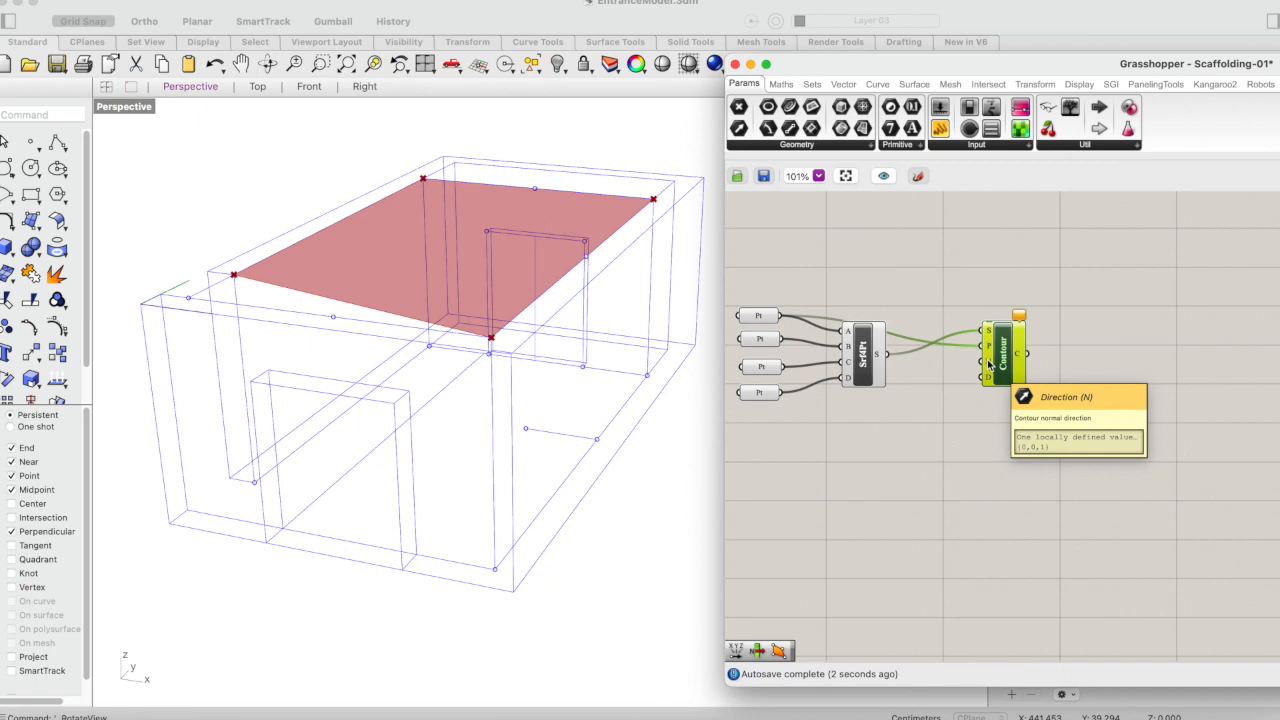
# Step: Add a Vector XYZ component below the 4Point Surface and Contour components
pyautogui.doubleClick(948, 415)
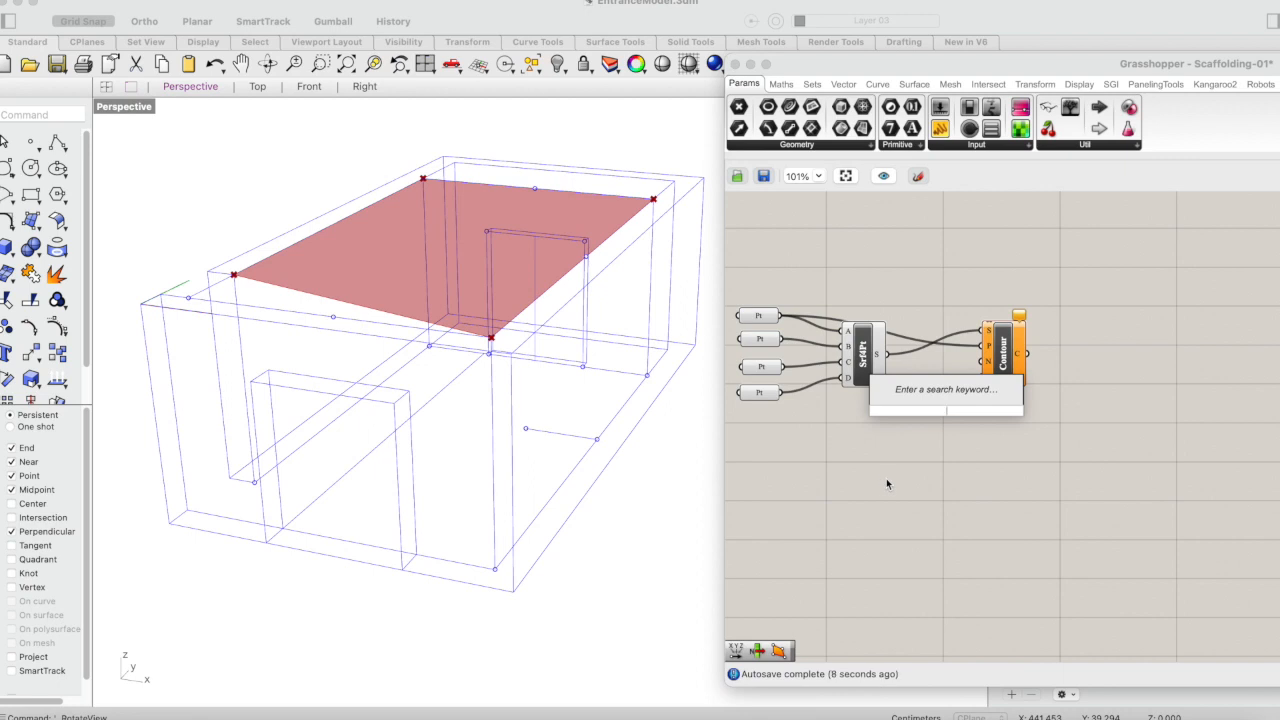
pyautogui.write('vector')
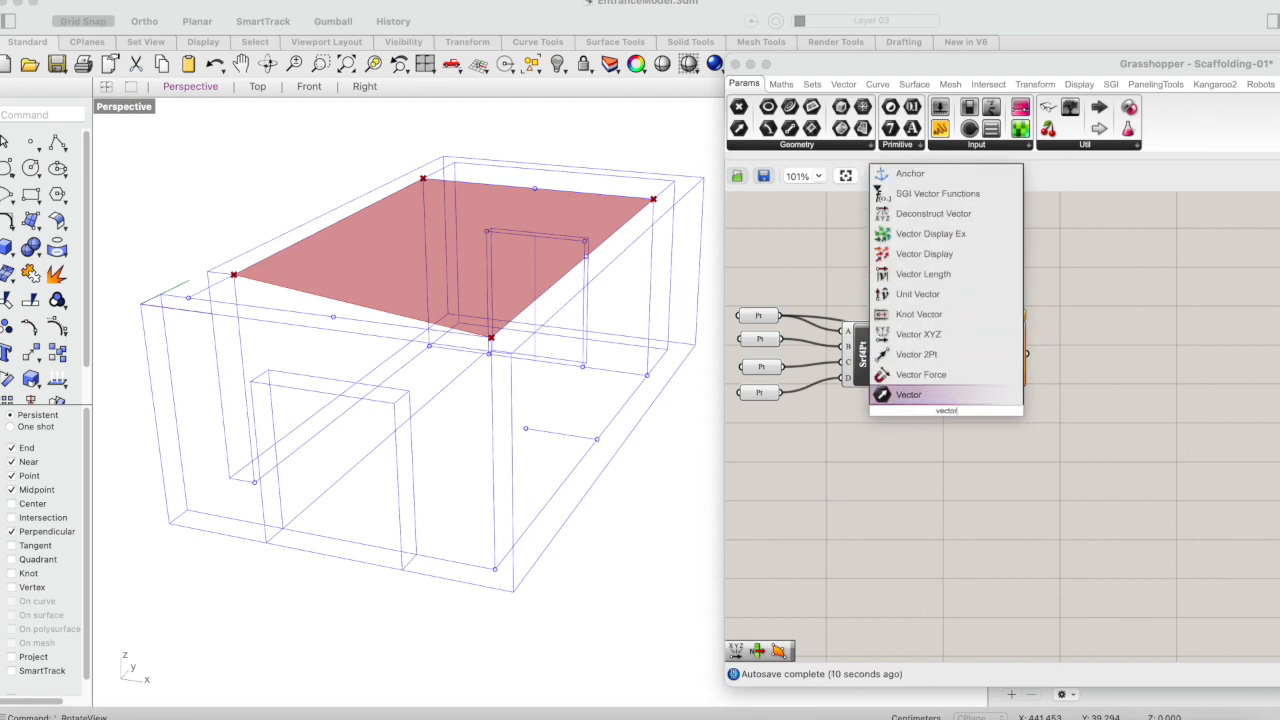
pyautogui.click(918, 334)
pyautogui.moveTo(956, 418); pyautogui.dragTo(922, 455)
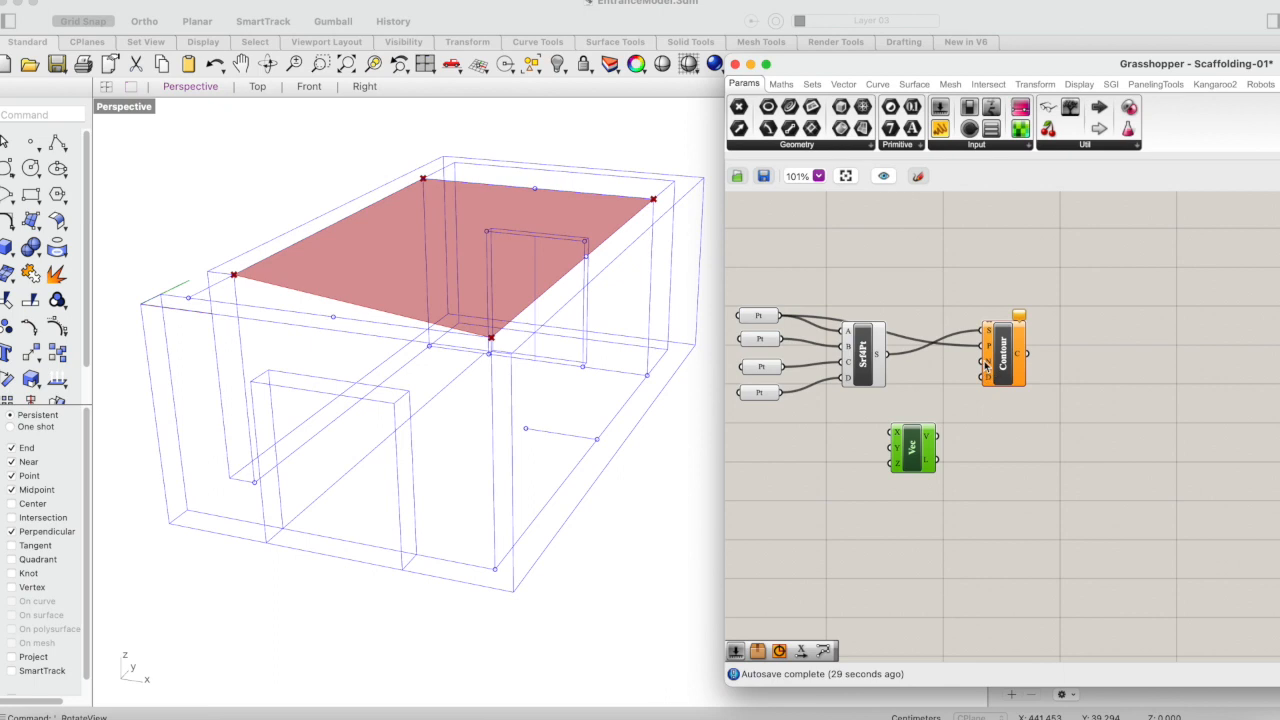
pyautogui.moveTo(991, 349)
pyautogui.moveTo(988, 383)
pyautogui.moveTo(918, 452); pyautogui.dragTo(940, 454)
# Step: Add a Number Slider beside the Vector XYZ component's inputs
pyautogui.doubleClick(791, 437)
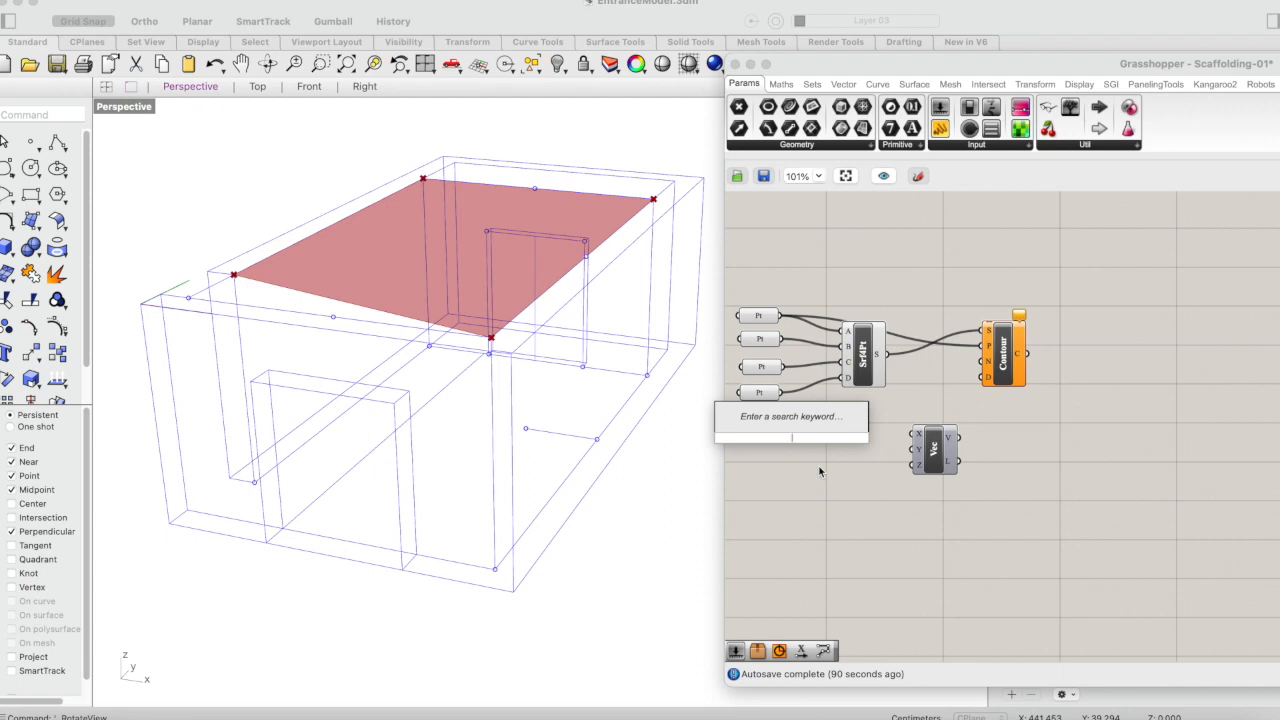
pyautogui.write('number')
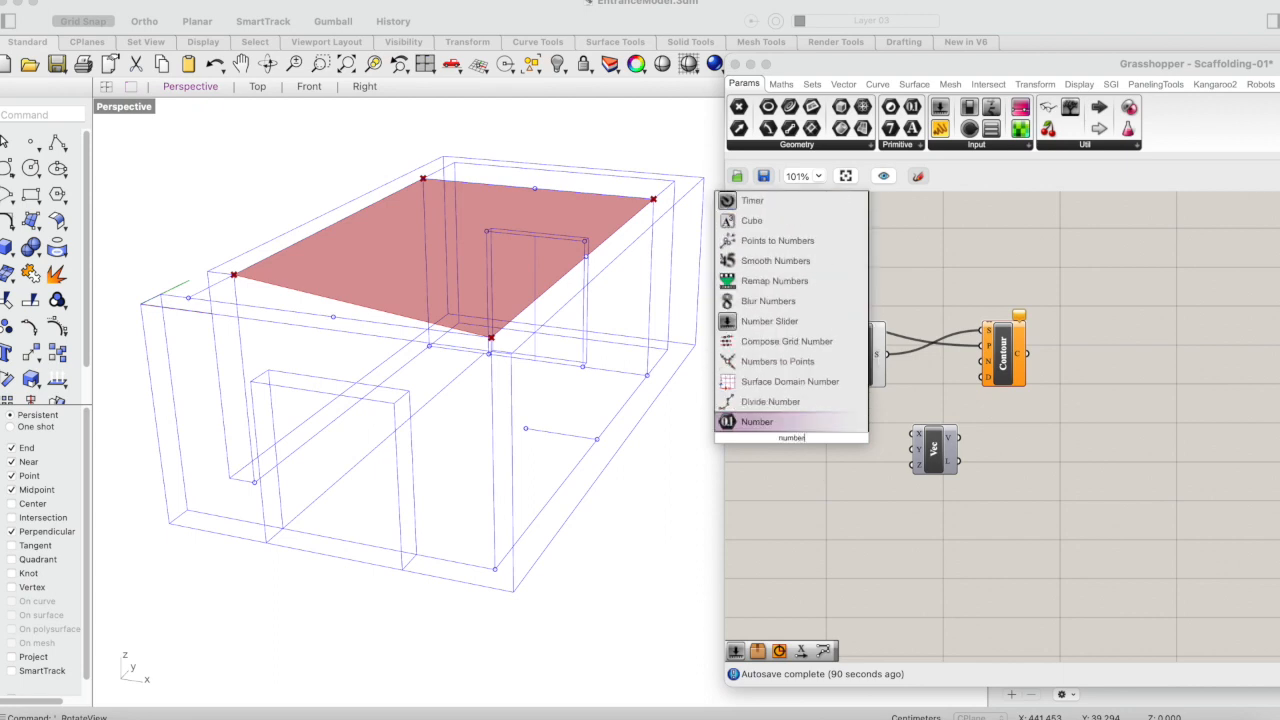
pyautogui.click(815, 321)
pyautogui.moveTo(832, 432)
pyautogui.mouseDown()
pyautogui.moveTo(860, 446)
pyautogui.moveTo(852, 436)
pyautogui.mouseUp()
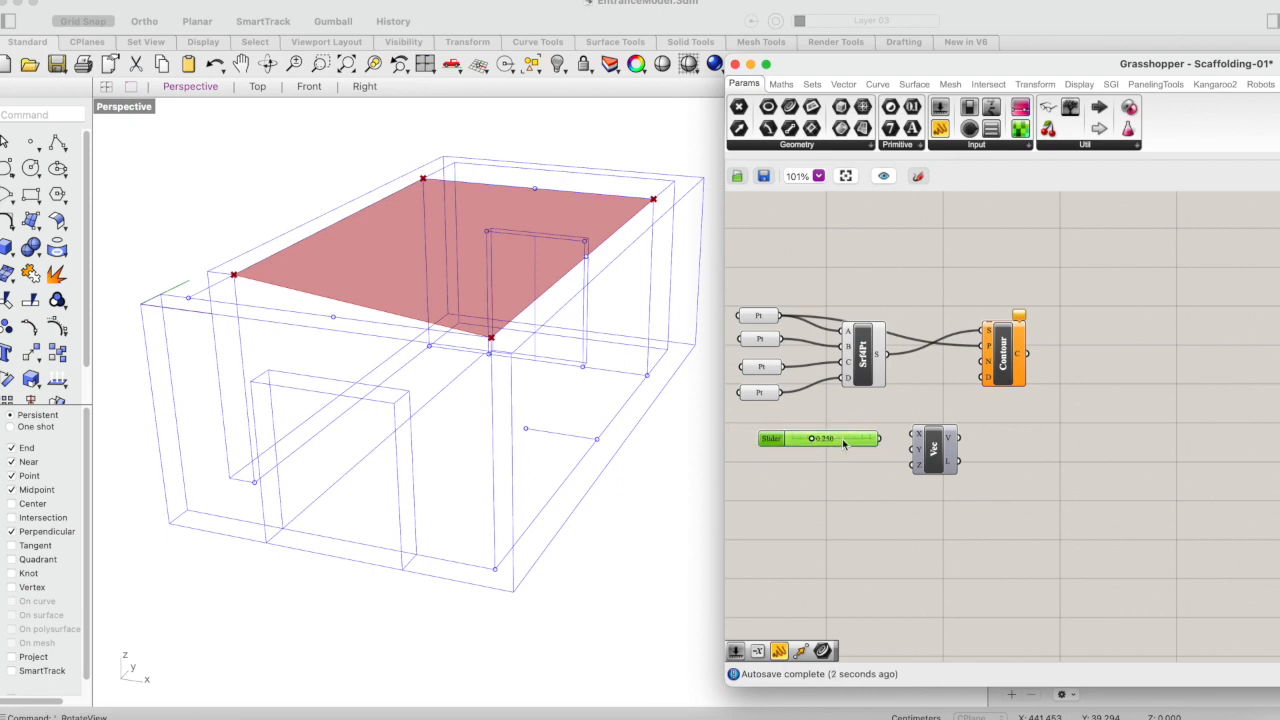
# Step: Set the slider's numeric domain to a minimum of -2 and a maximum of 2
pyautogui.rightClick(844, 440)
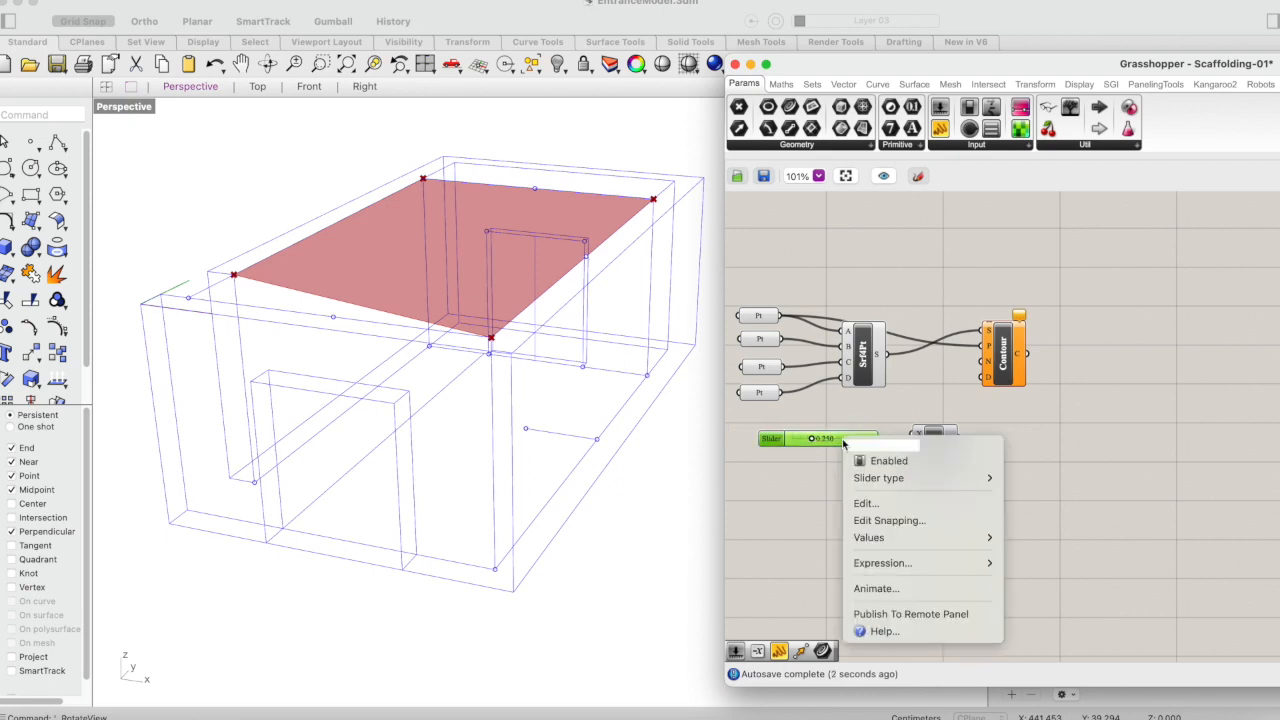
pyautogui.click(877, 503)
pyautogui.moveTo(926, 323); pyautogui.dragTo(781, 245)
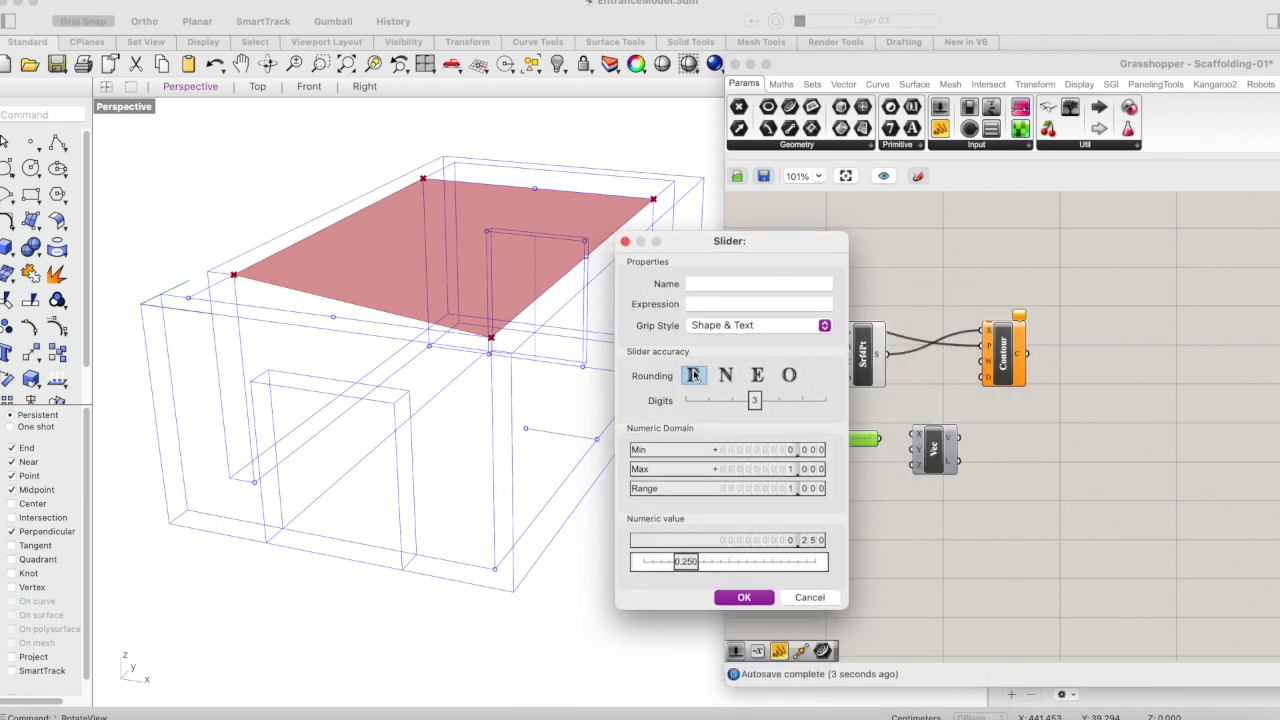
pyautogui.doubleClick(793, 452)
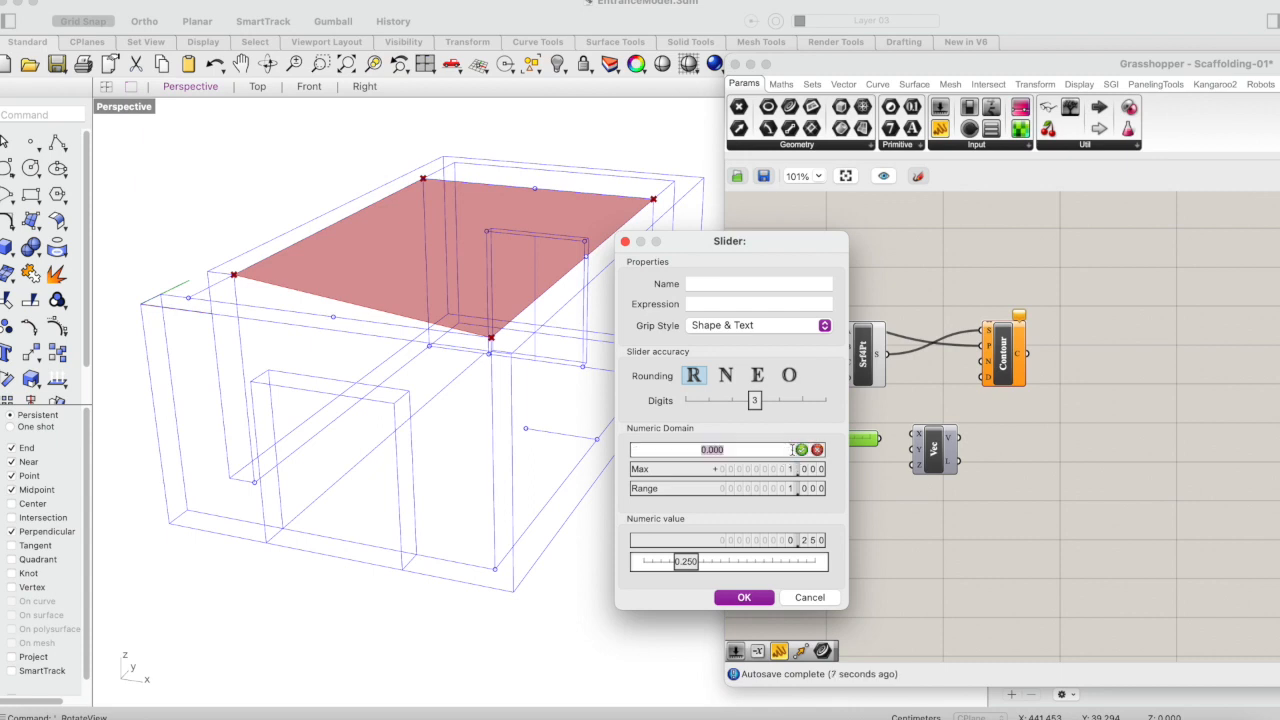
pyautogui.click(708, 450)
pyautogui.press('BackSpace')
pyautogui.write('-2')
pyautogui.click(803, 451)
pyautogui.doubleClick(802, 469)
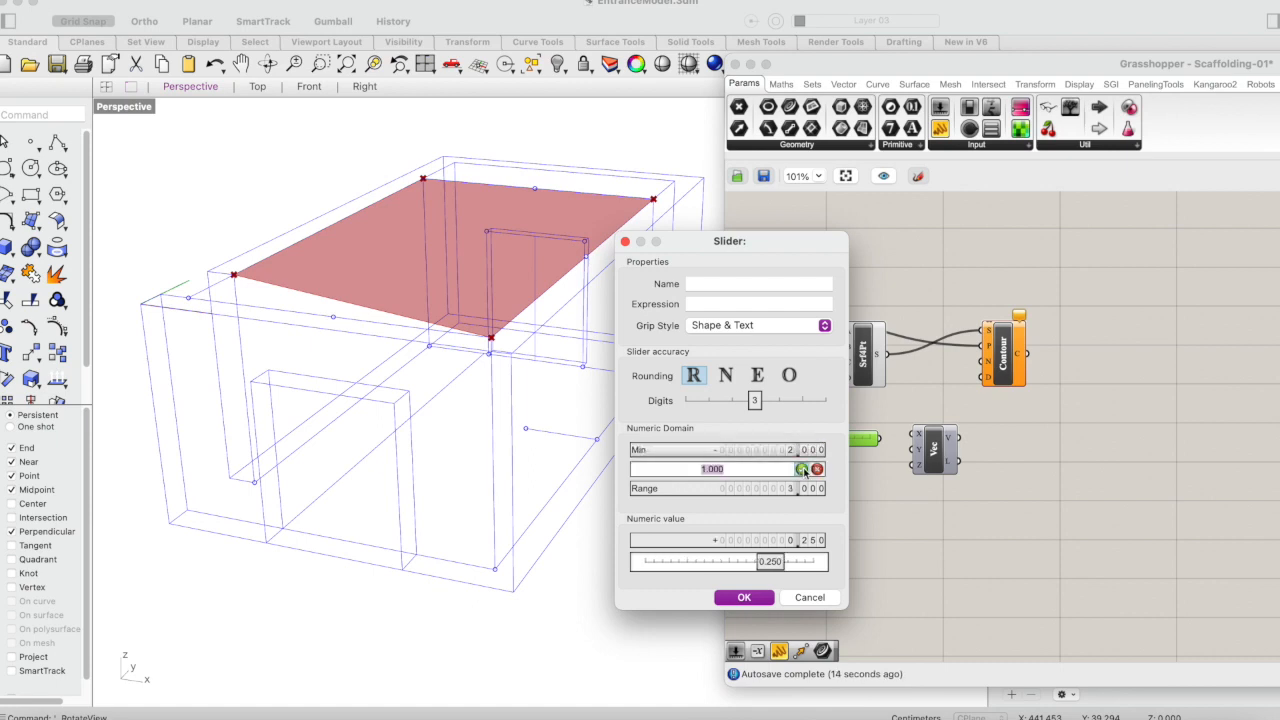
pyautogui.write('2')
pyautogui.click(801, 469)
pyautogui.click(744, 597)
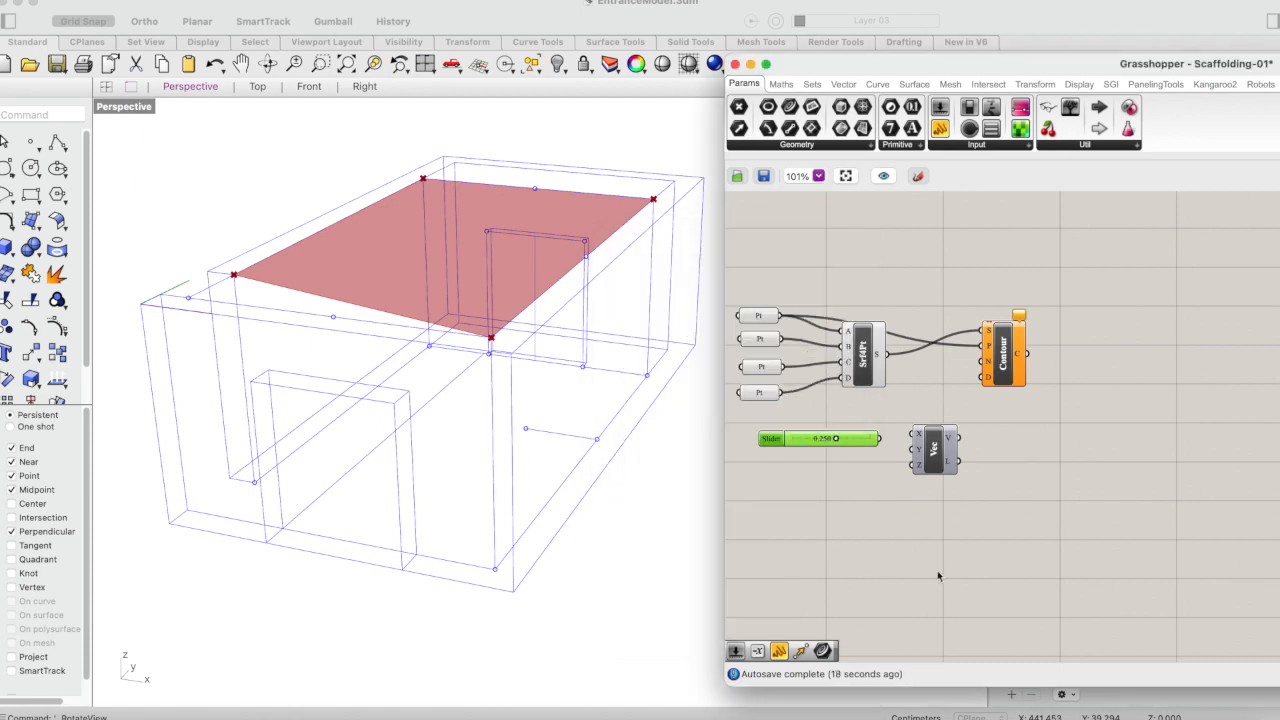
# Step: Connect the slider to the Vector XYZ component's X input and two copies of it to the Y and Z inputs
pyautogui.moveTo(859, 443); pyautogui.dragTo(842, 447)
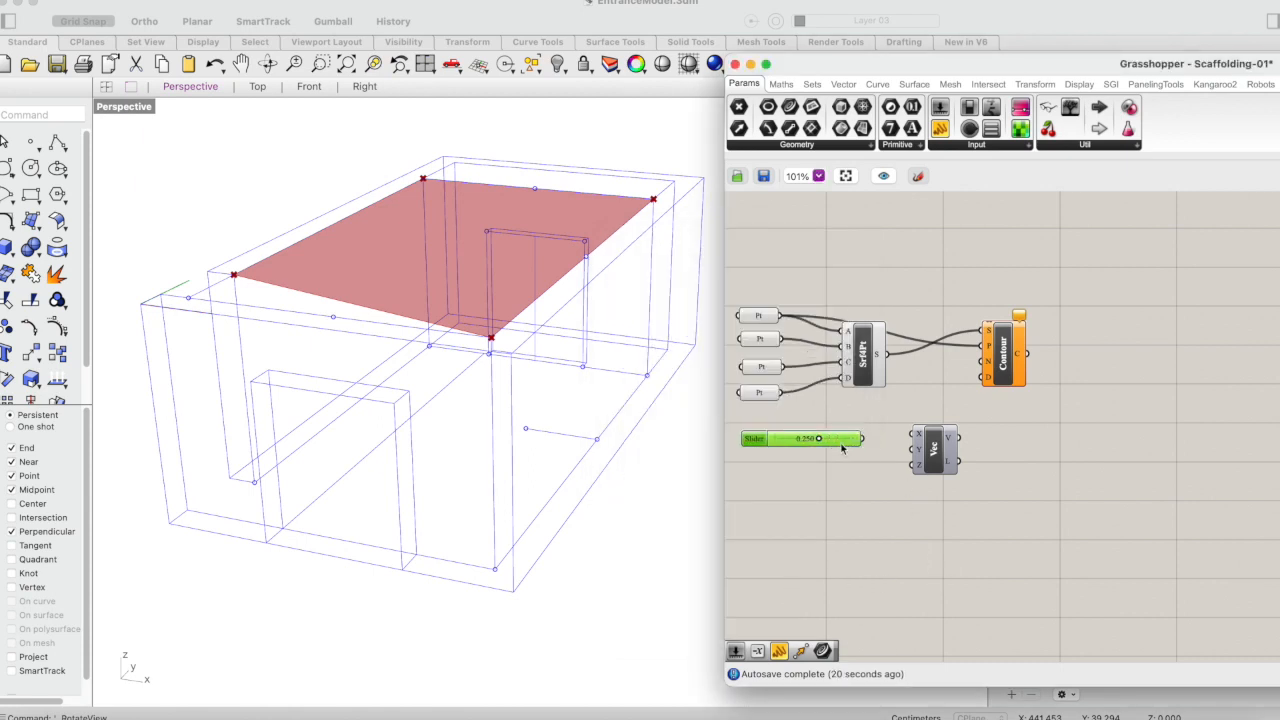
pyautogui.moveTo(863, 438); pyautogui.dragTo(916, 437)
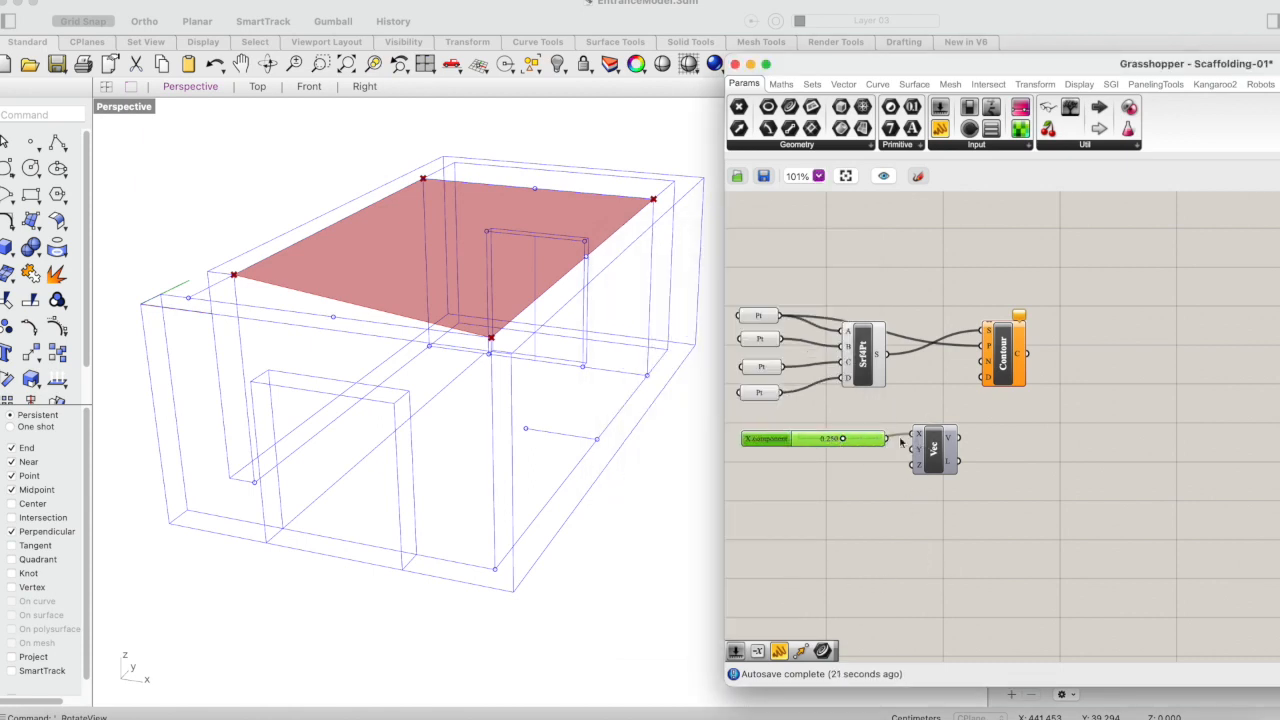
pyautogui.moveTo(799, 442); pyautogui.dragTo(790, 481)
pyautogui.press('super+c')
pyautogui.press('super+v')
pyautogui.press('super+c')
pyautogui.press('super+v')
pyautogui.click(856, 513)
pyautogui.moveTo(890, 460); pyautogui.dragTo(918, 452)
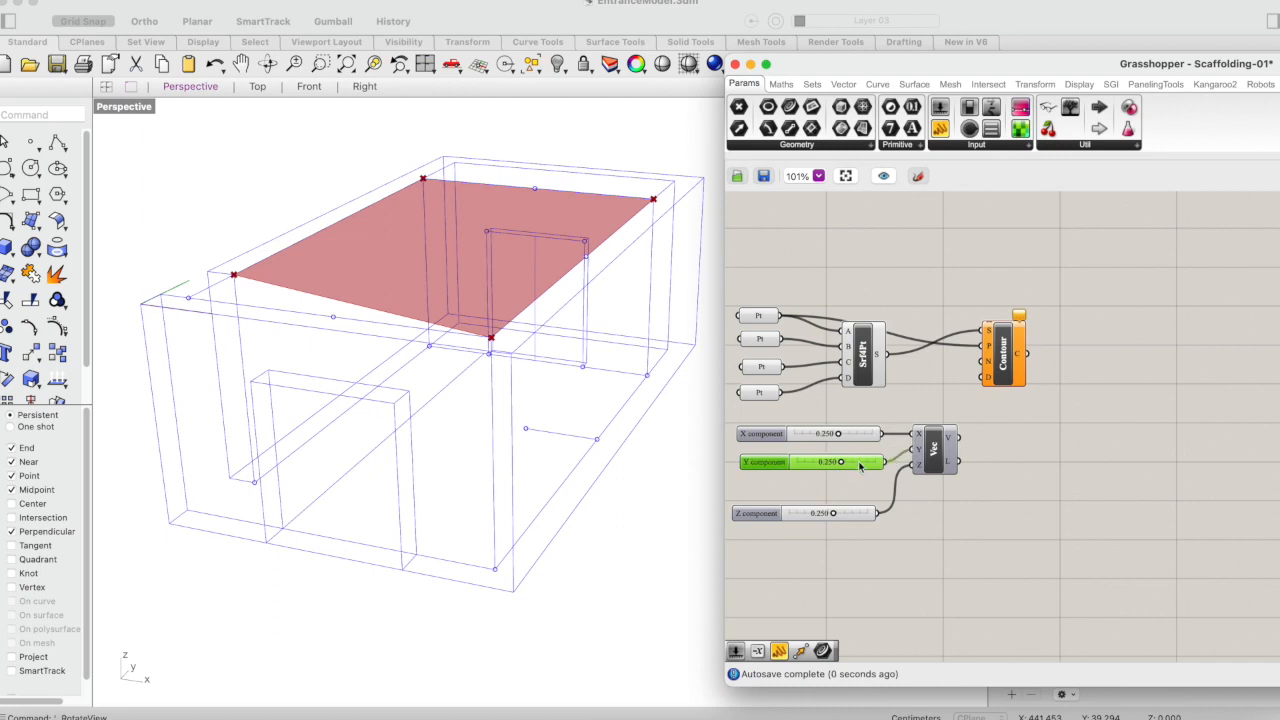
# Step: Arrange the three component sliders in a compact stack beside the Vector XYZ component, below the surface components
pyautogui.moveTo(868, 512); pyautogui.dragTo(940, 461)
pyautogui.click(932, 462)
pyautogui.moveTo(979, 480); pyautogui.dragTo(1037, 512, button='right')
pyautogui.moveTo(1066, 457); pyautogui.dragTo(879, 525)
pyautogui.moveTo(1001, 487); pyautogui.dragTo(1021, 497)
pyautogui.click(1153, 526)
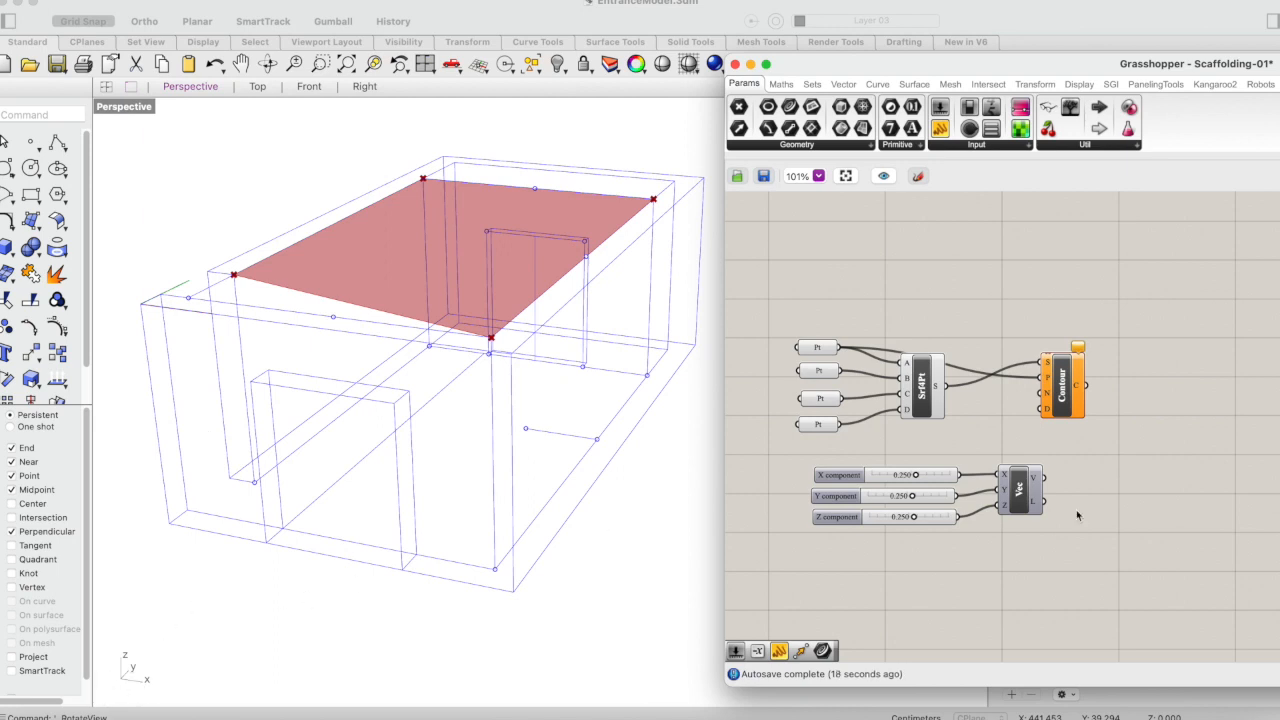
# Step: Set the Z component and Y component sliders to 0
pyautogui.doubleClick(905, 517)
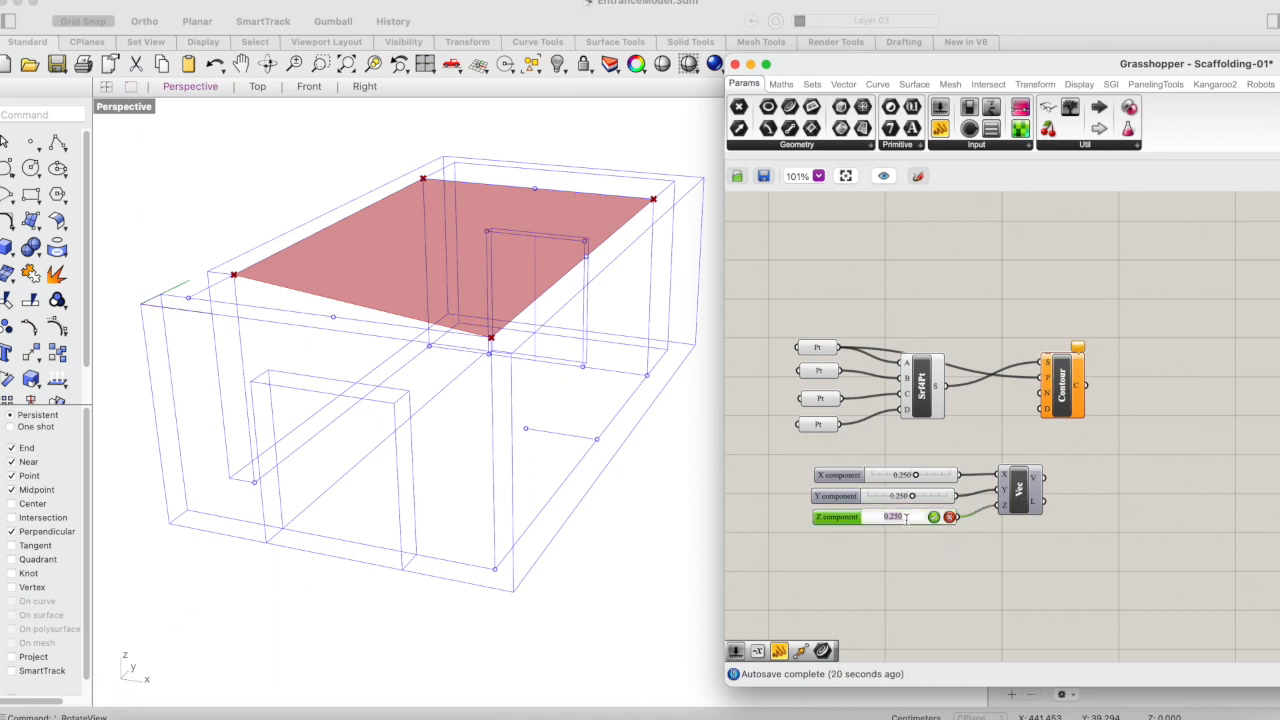
pyautogui.write('0')
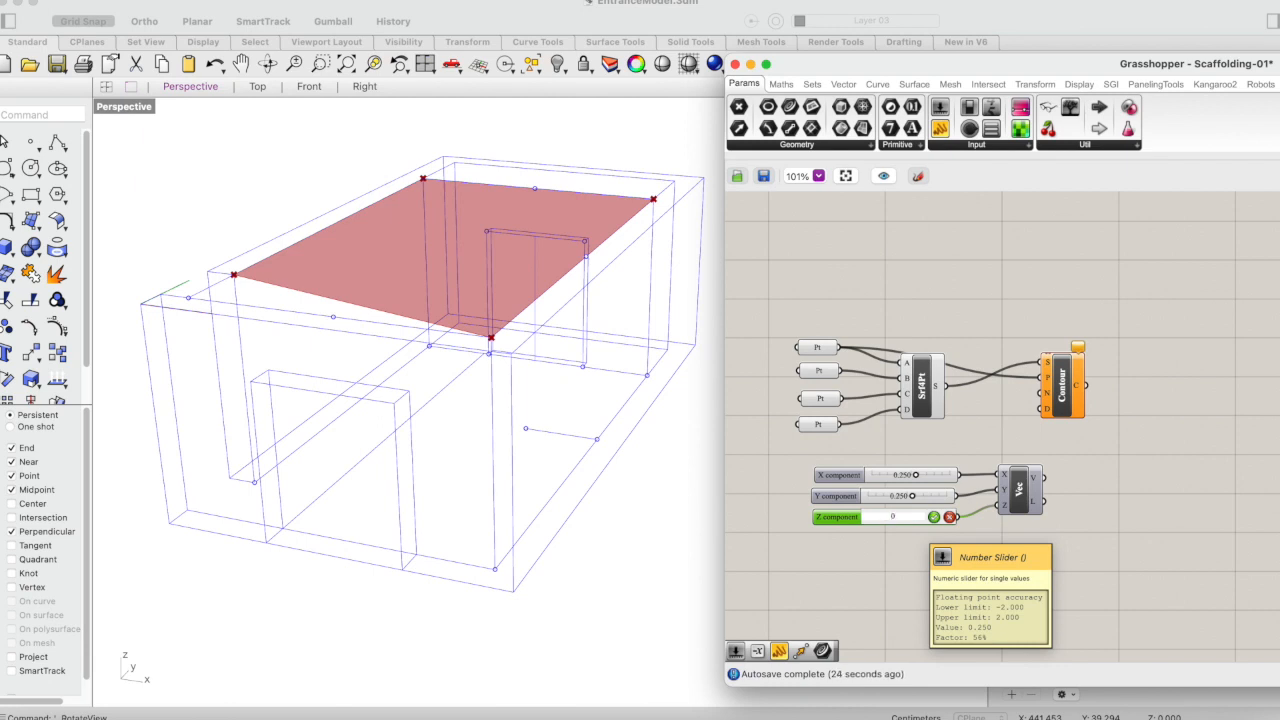
pyautogui.click(933, 518)
pyautogui.click(943, 548)
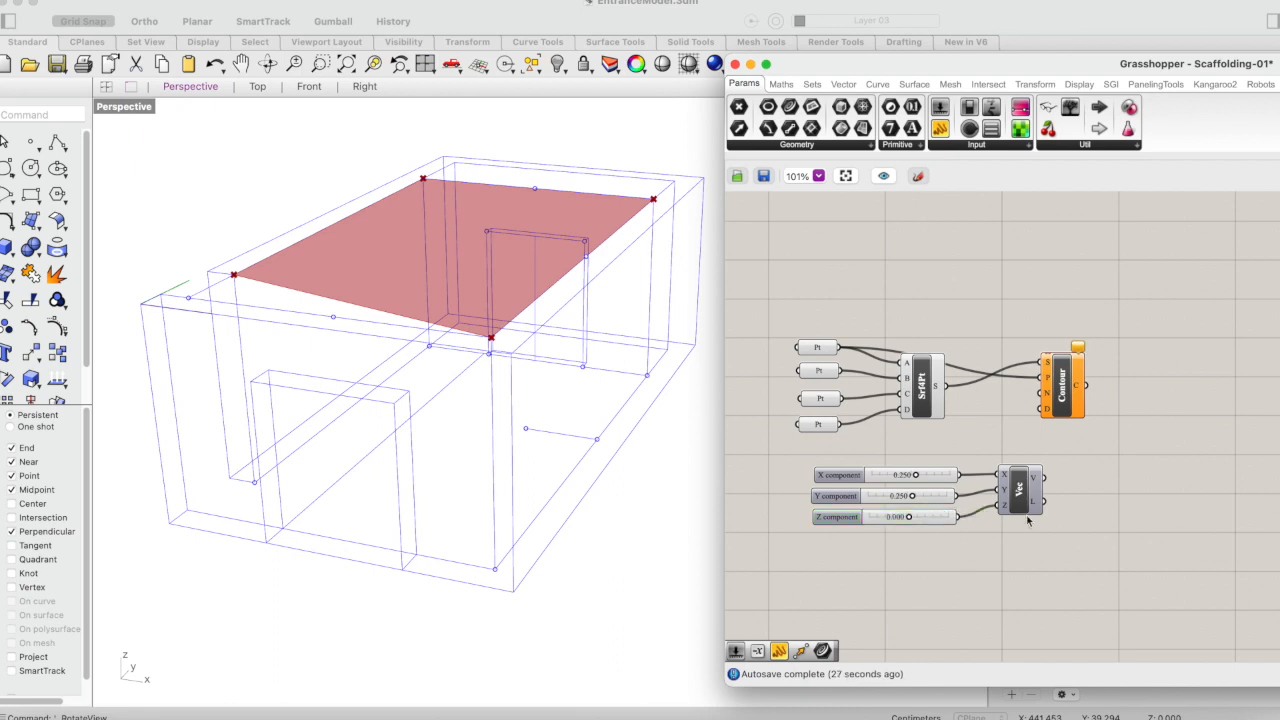
pyautogui.doubleClick(899, 503)
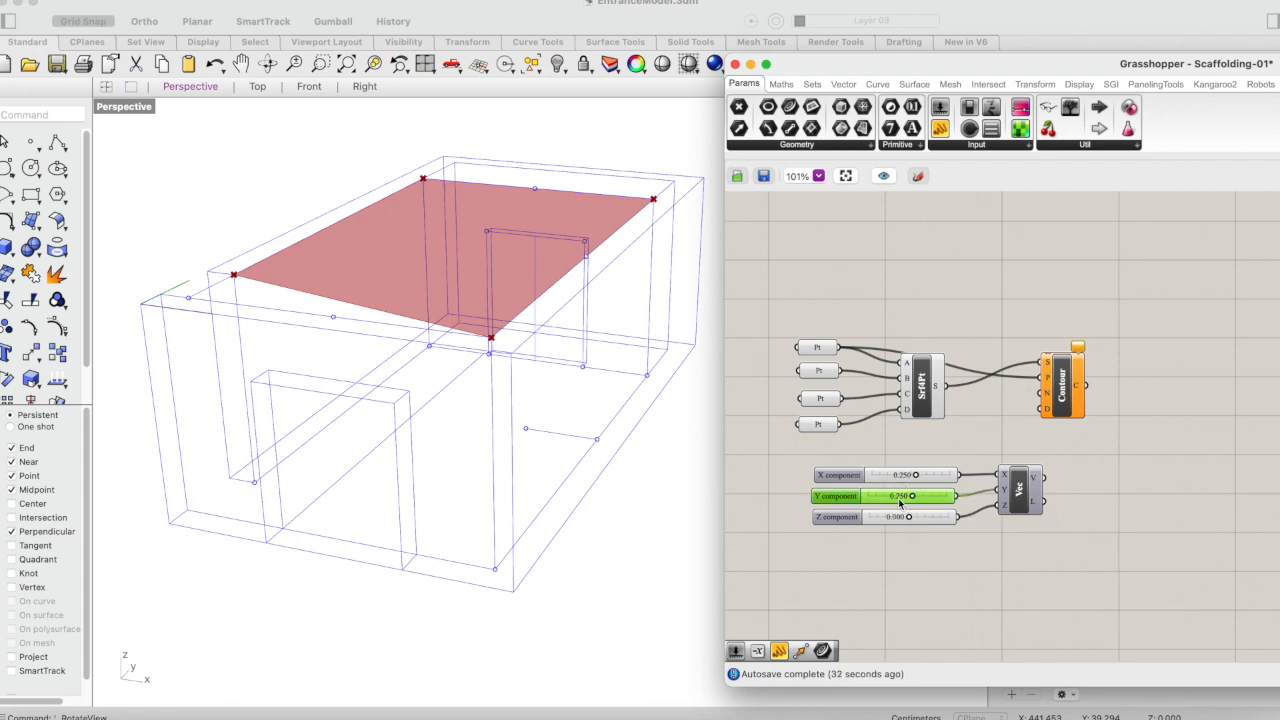
pyautogui.write('0')
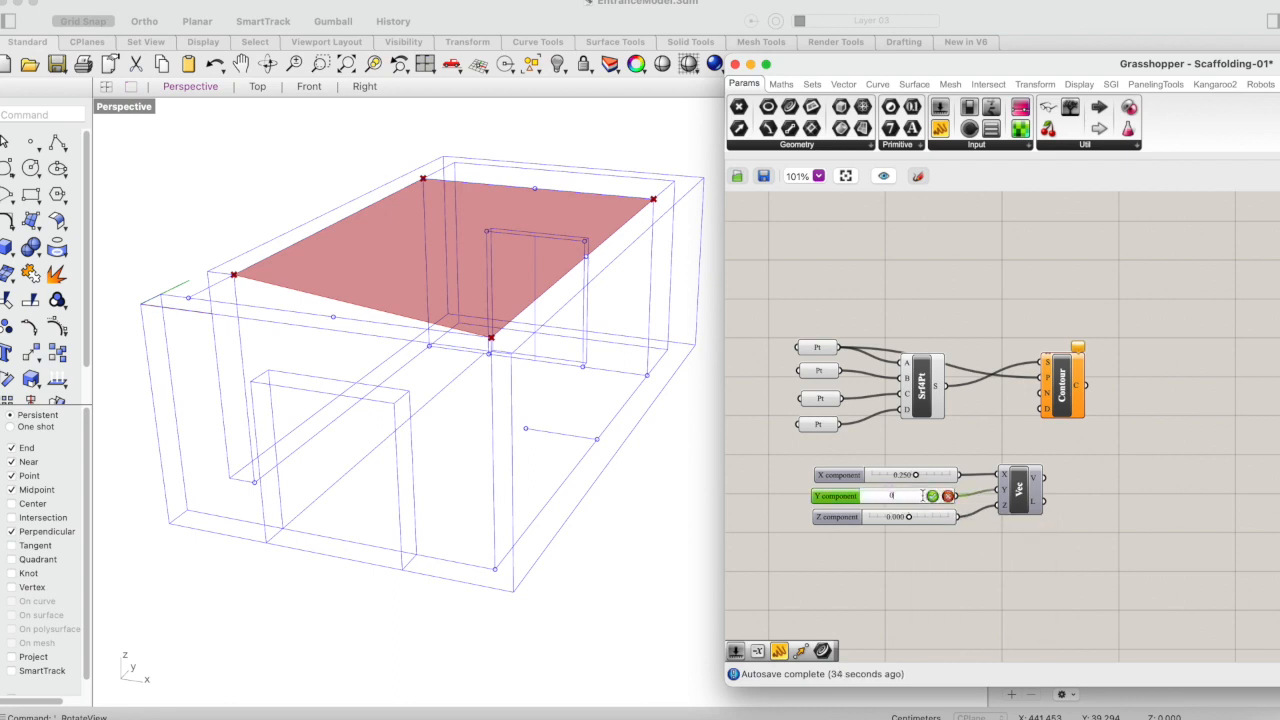
pyautogui.click(932, 496)
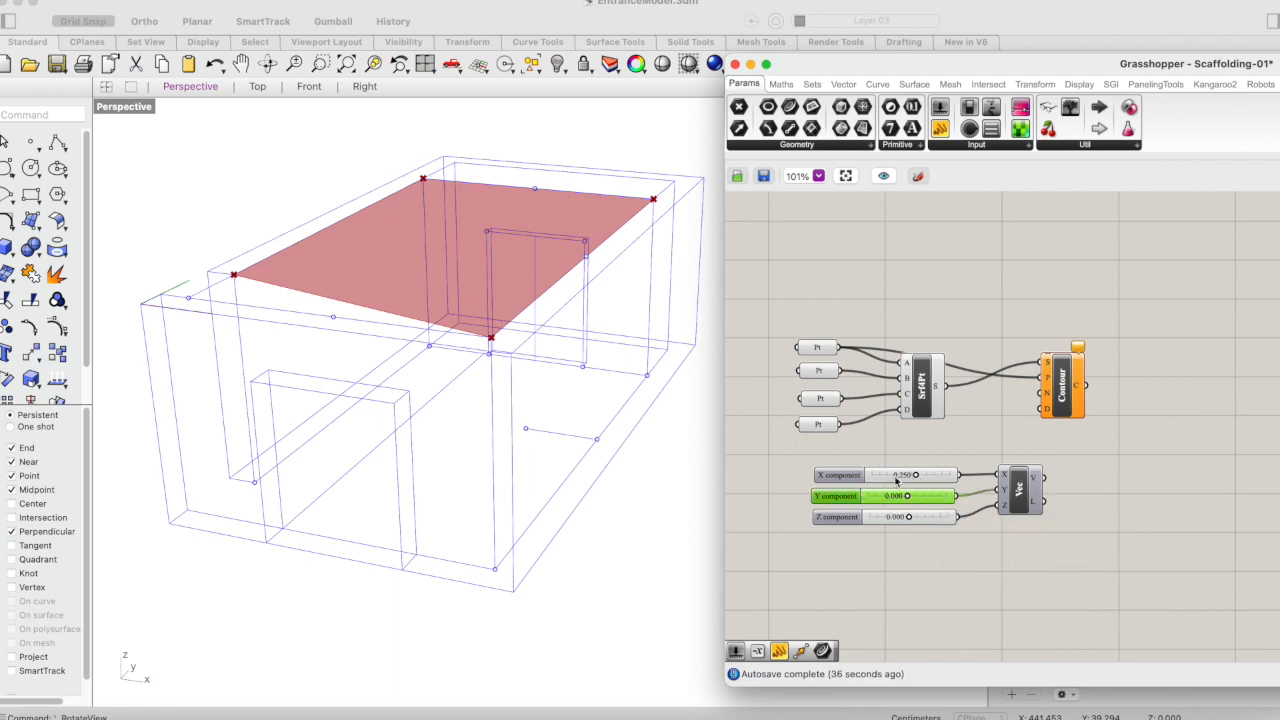
# Step: Set the X component slider to 1 and connect the vector output V to the Contour's N input
pyautogui.doubleClick(897, 476)
pyautogui.write('1')
pyautogui.click(936, 476)
pyautogui.moveTo(1043, 477); pyautogui.dragTo(1104, 404)
# Step: Add a number slider with the value 10 and connect it to the Contour's D input
pyautogui.doubleClick(1102, 515)
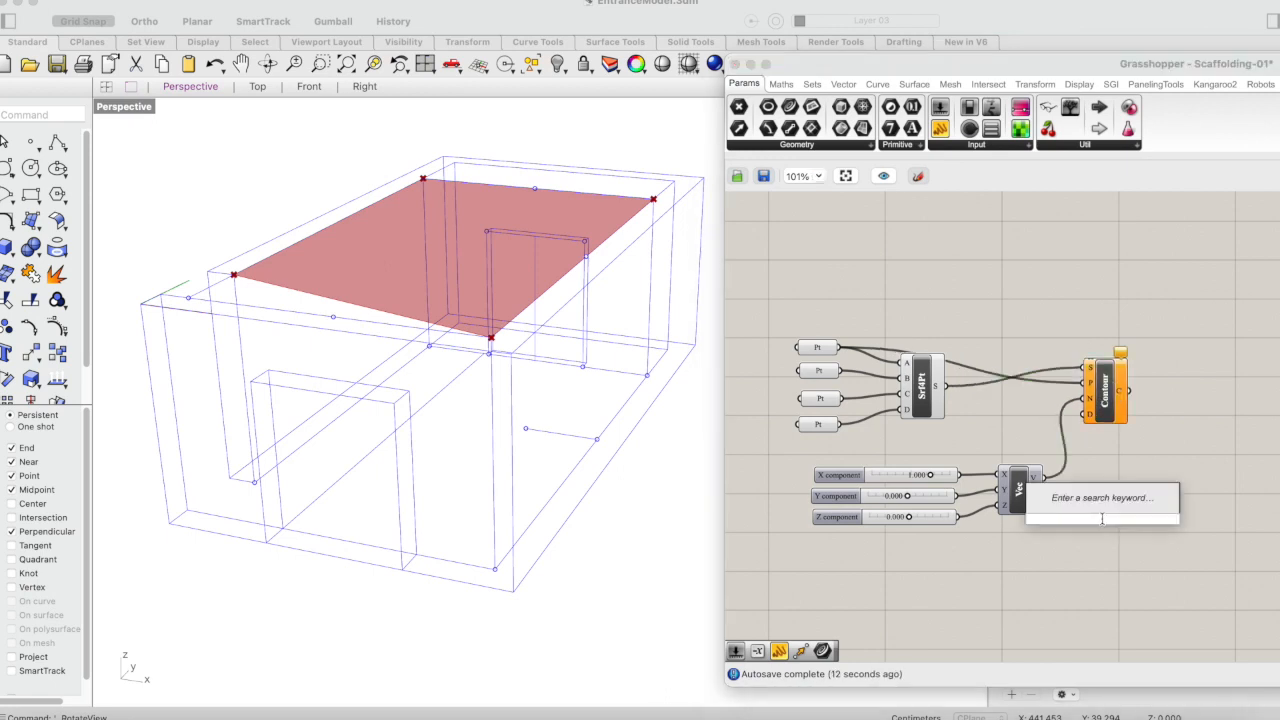
pyautogui.write('10')
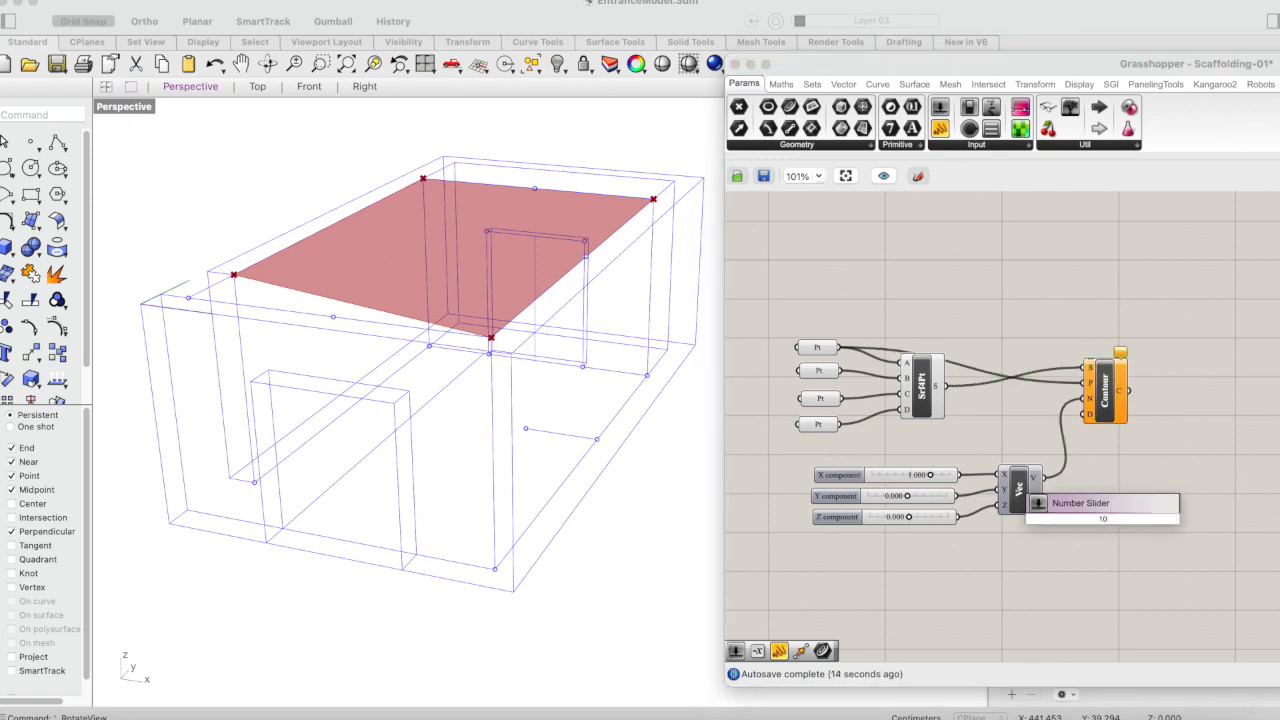
pyautogui.press('Return')
pyautogui.moveTo(1030, 446); pyautogui.dragTo(862, 552)
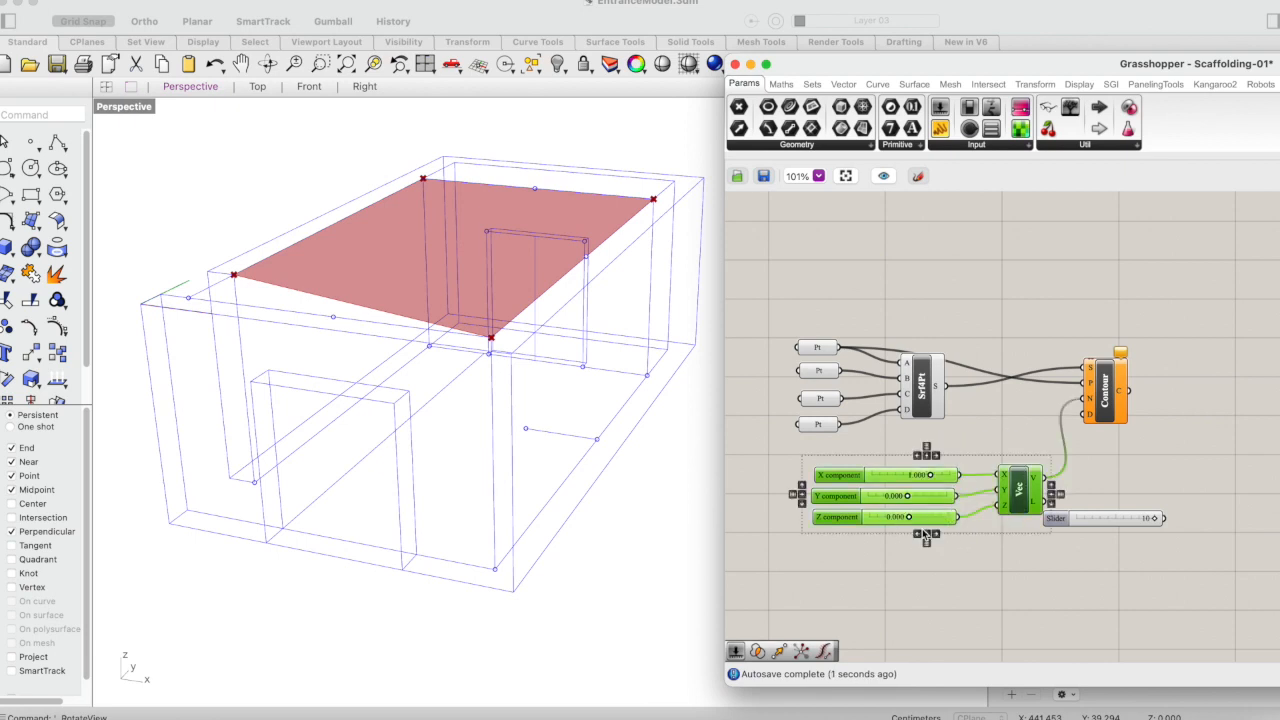
pyautogui.moveTo(1030, 492); pyautogui.dragTo(999, 474)
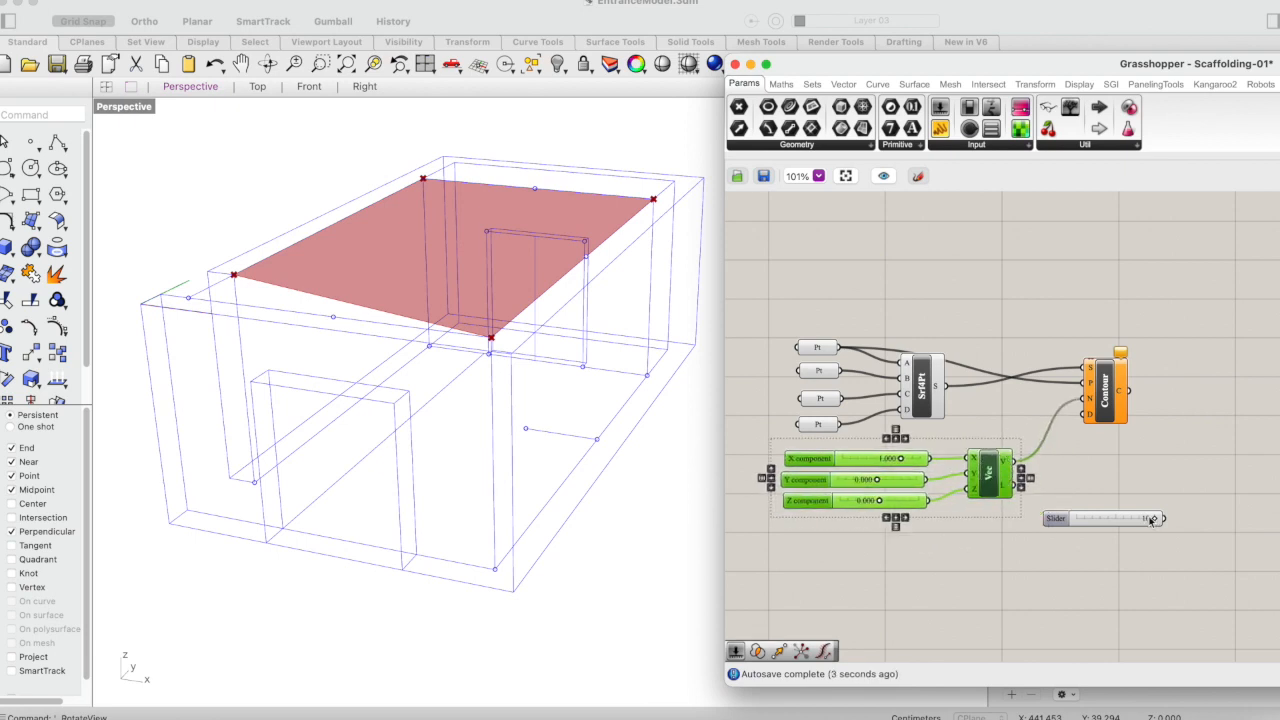
pyautogui.moveTo(1166, 518); pyautogui.dragTo(1124, 381)
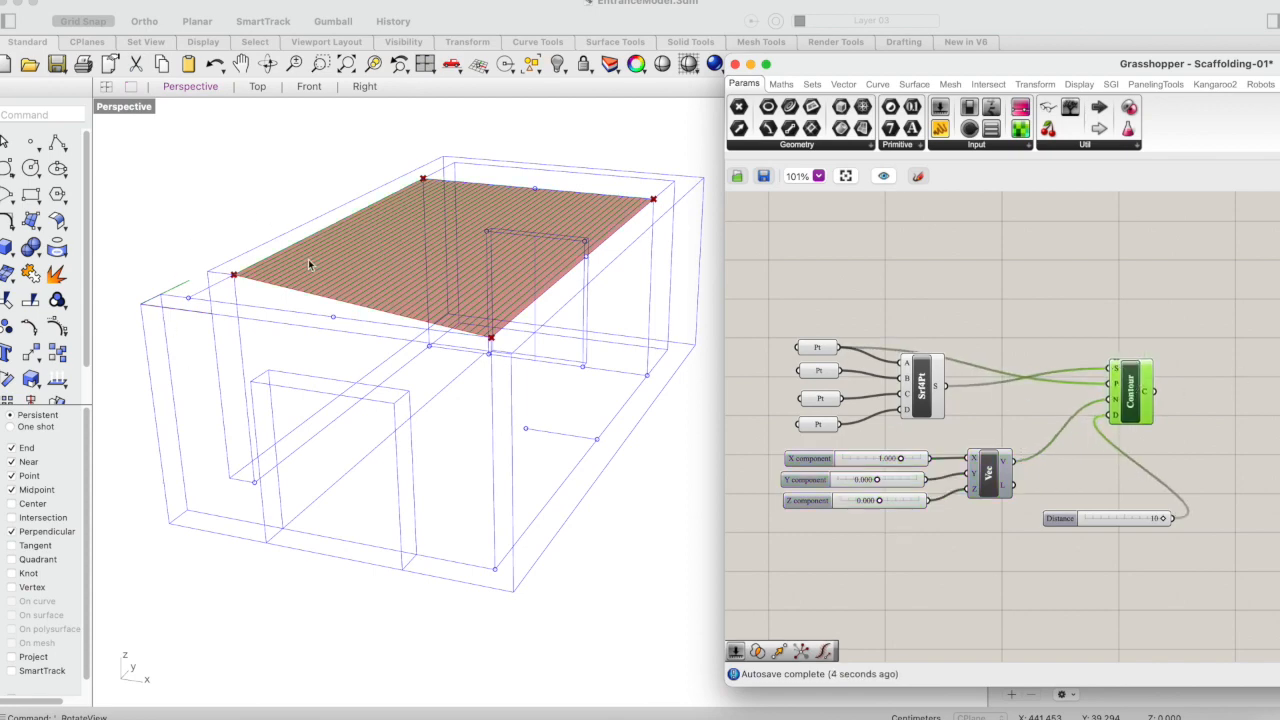
# Step: Show the contoured surface in Rhino's Top view to examine the direction of the contour lines
pyautogui.doubleClick(138, 111)
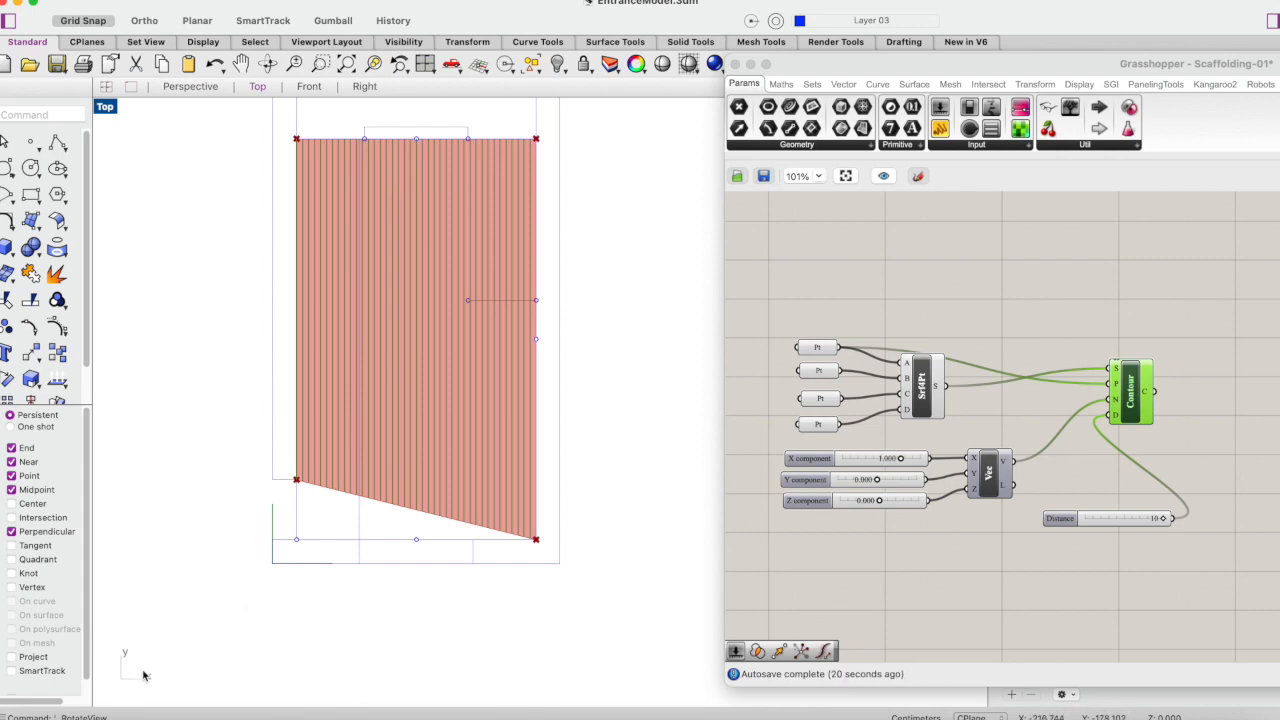
# Step: Move the Distance slider to just below the vector component sliders
pyautogui.click(1064, 520)
pyautogui.moveTo(1102, 522); pyautogui.dragTo(998, 536)
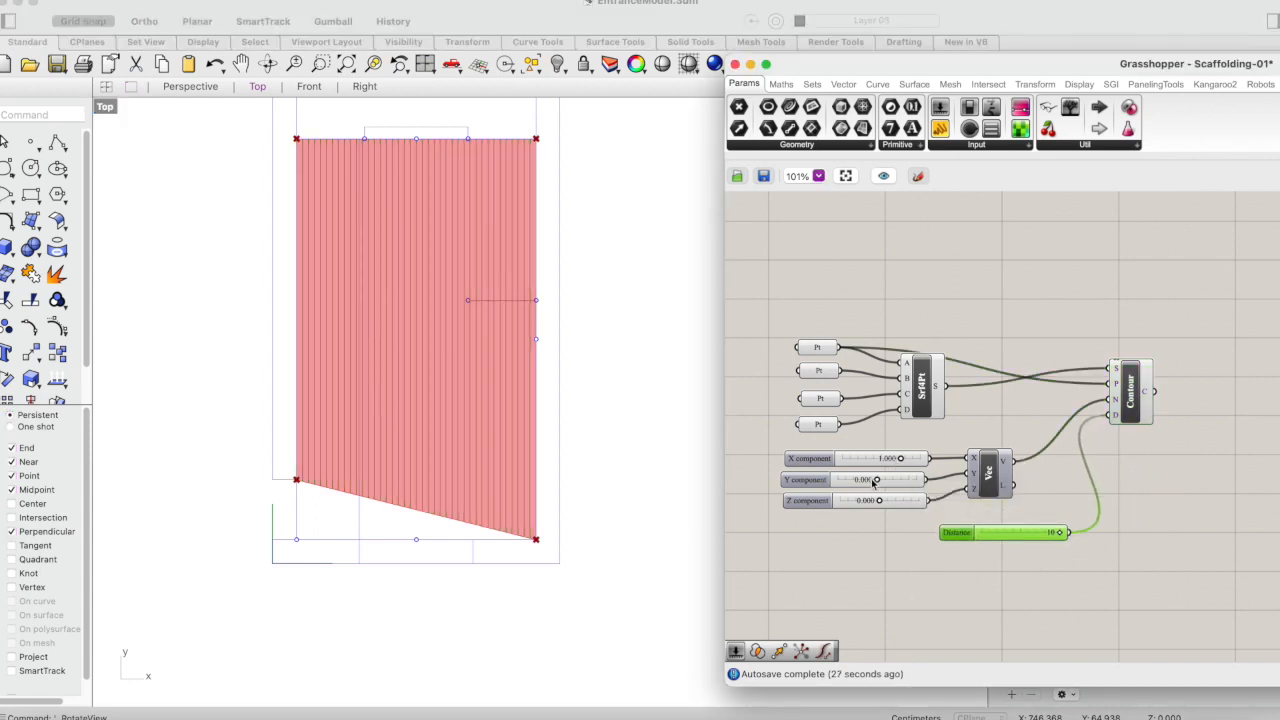
pyautogui.scroll(3, 873, 483)
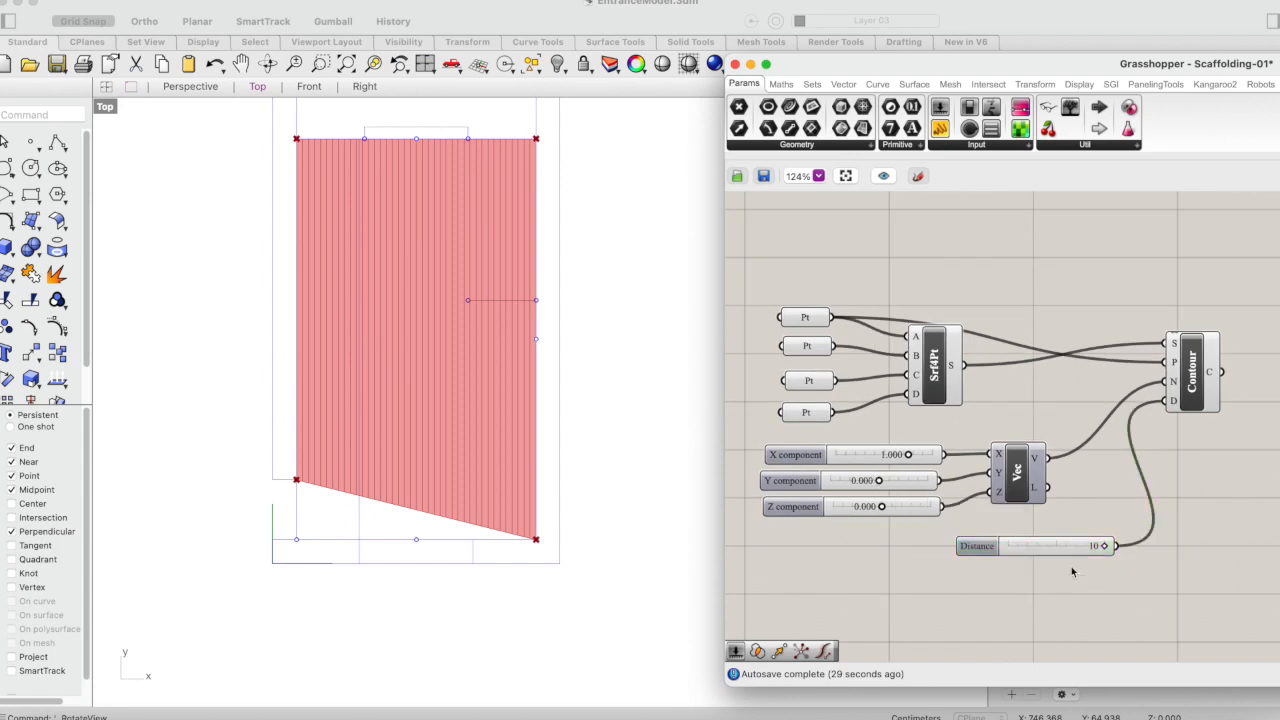
# Step: Add a new number slider with the value 100 and connect it to the Contour's D input in place of the old slider
pyautogui.doubleClick(1067, 601)
pyautogui.write('10')
pyautogui.press('Return')
pyautogui.moveTo(1088, 598); pyautogui.dragTo(1175, 401)
pyautogui.click(1122, 602)
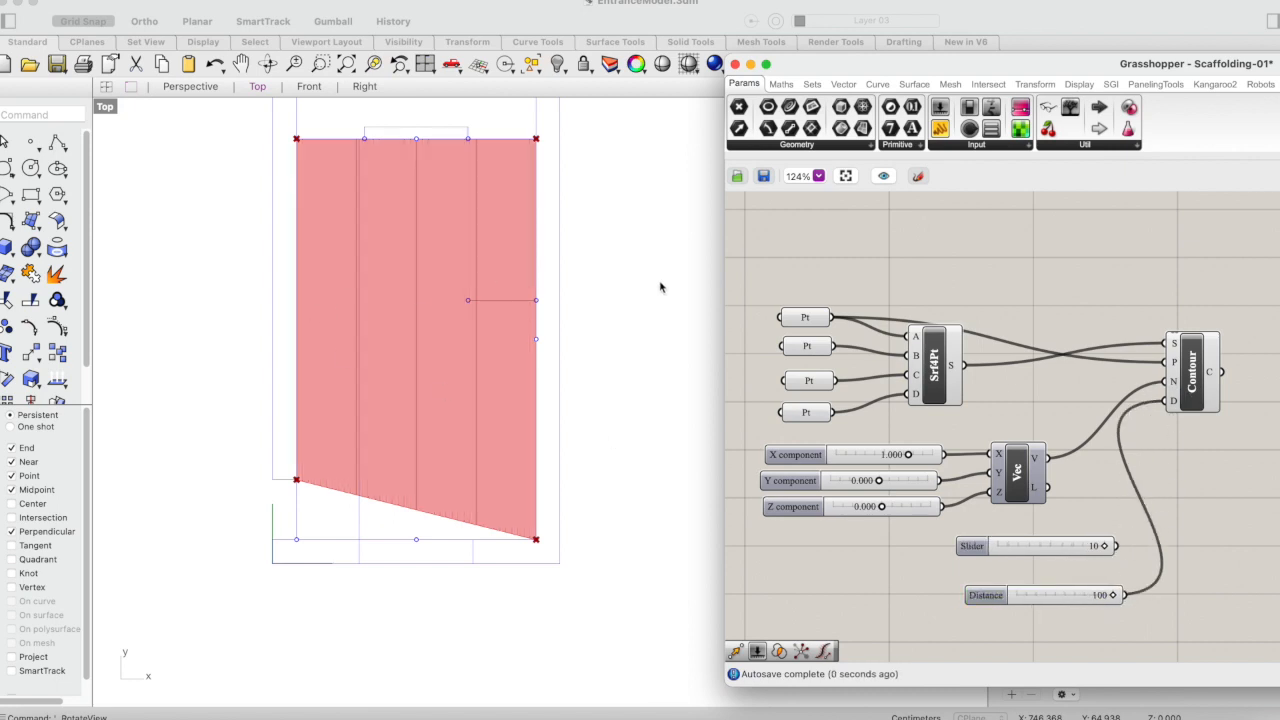
# Step: Set the new Distance slider to 20
pyautogui.click(567, 335)
pyautogui.scroll(-8, 406, 391)
pyautogui.scroll(6, 406, 391)
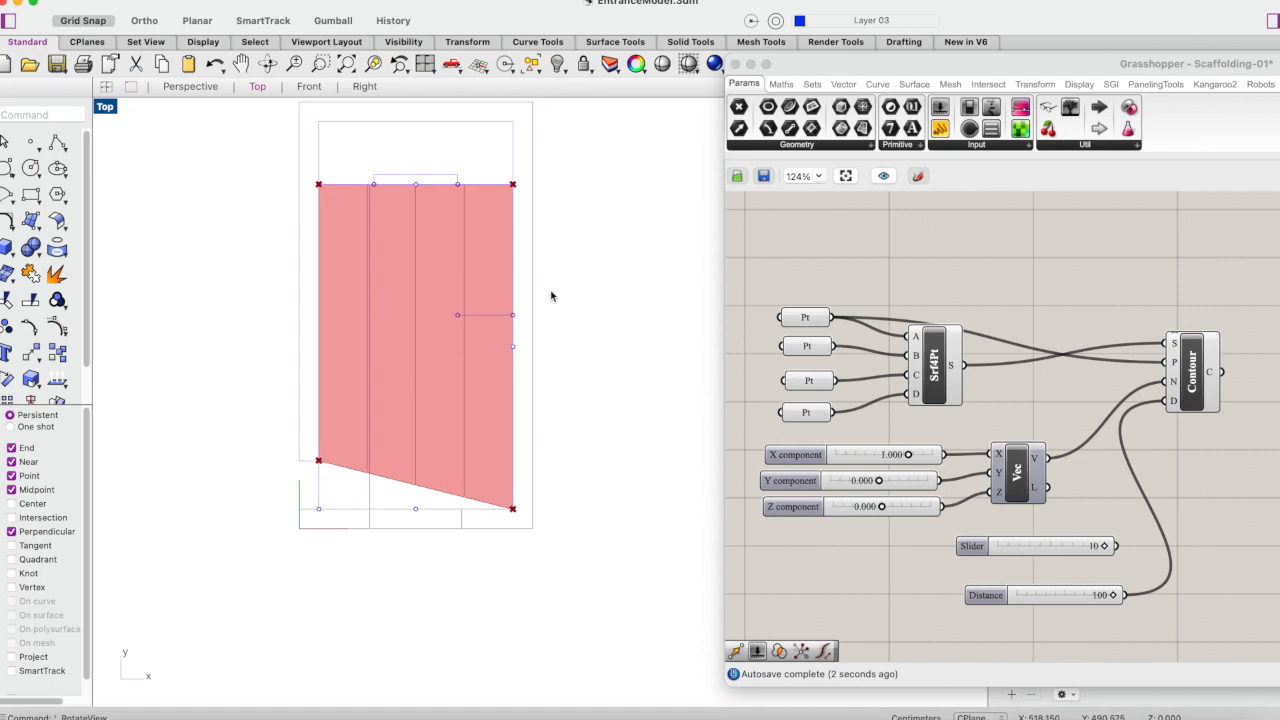
pyautogui.click(1100, 597)
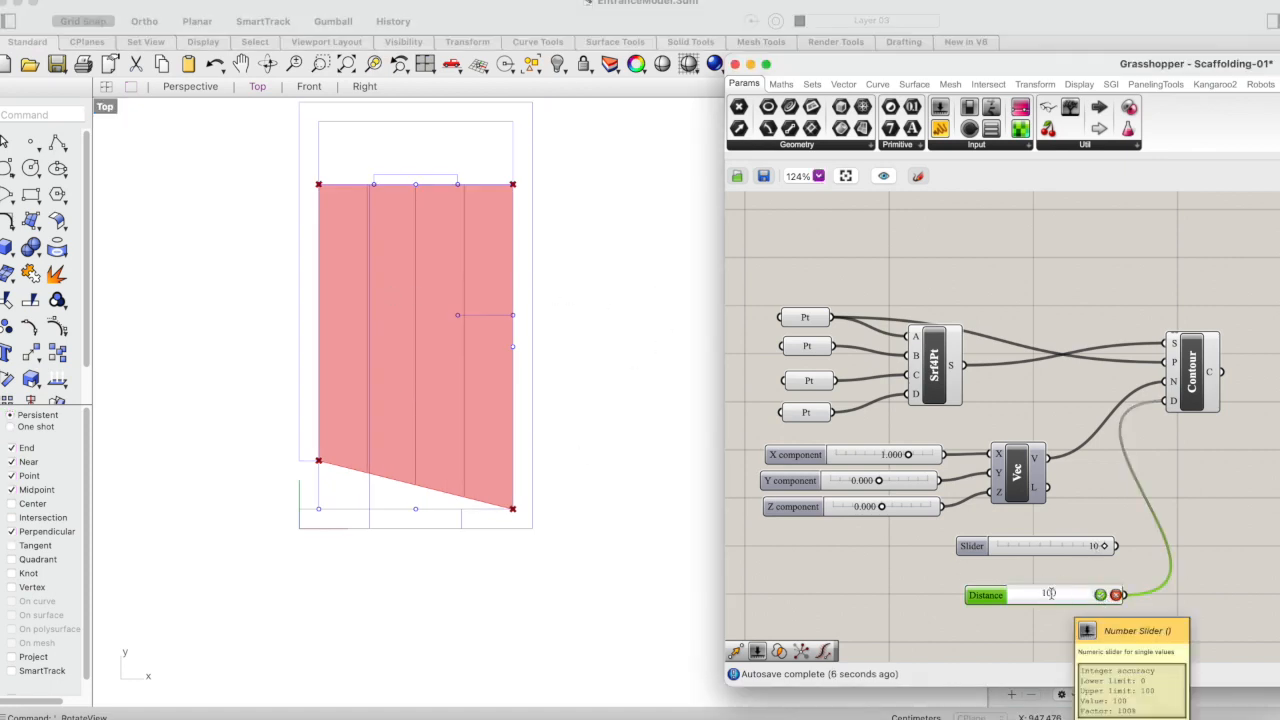
pyautogui.write('20')
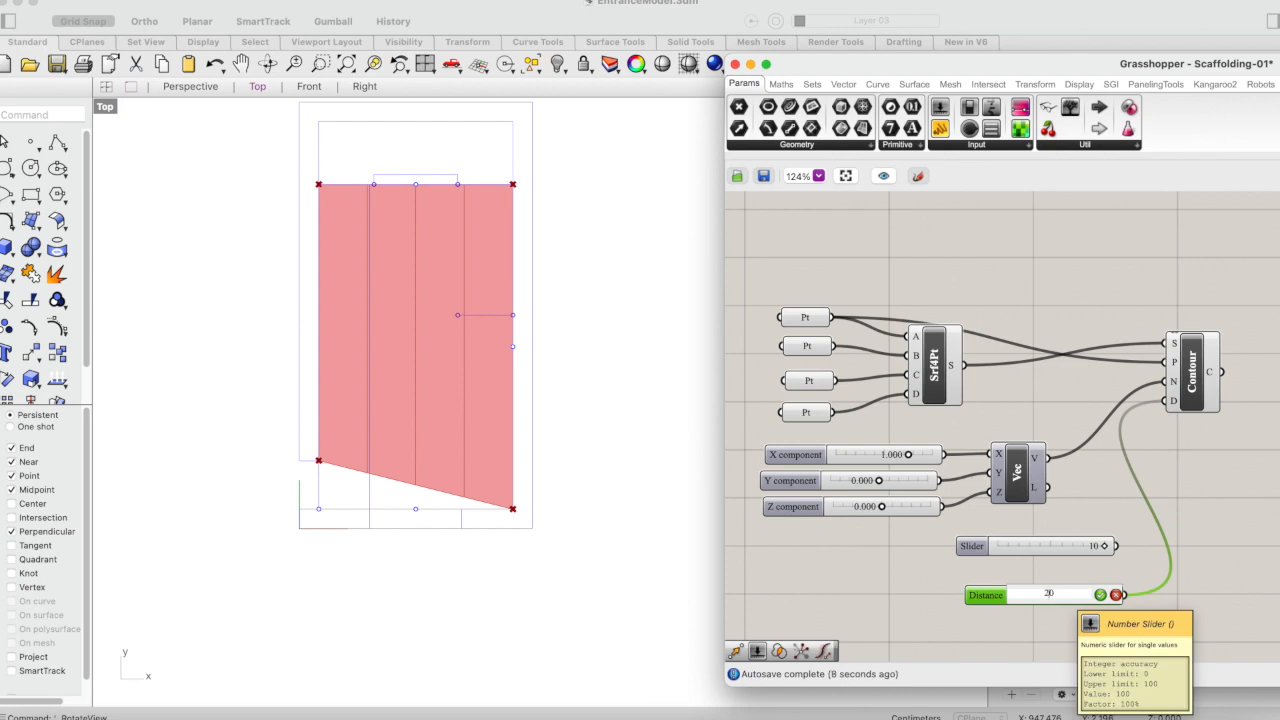
pyautogui.click(1100, 594)
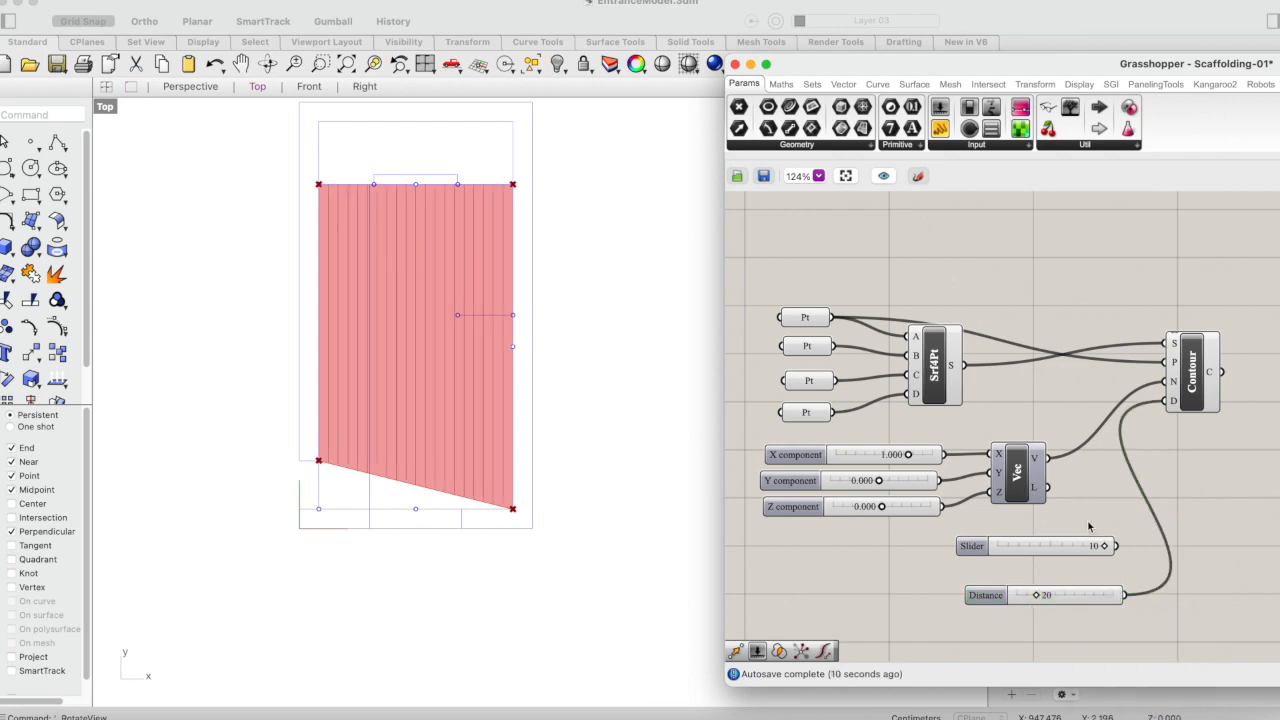
# Step: Delete the disconnected slider with the value 10 and move the Distance slider up below the Vector component
pyautogui.click(1064, 546)
pyautogui.moveTo(1075, 598); pyautogui.dragTo(1107, 527)
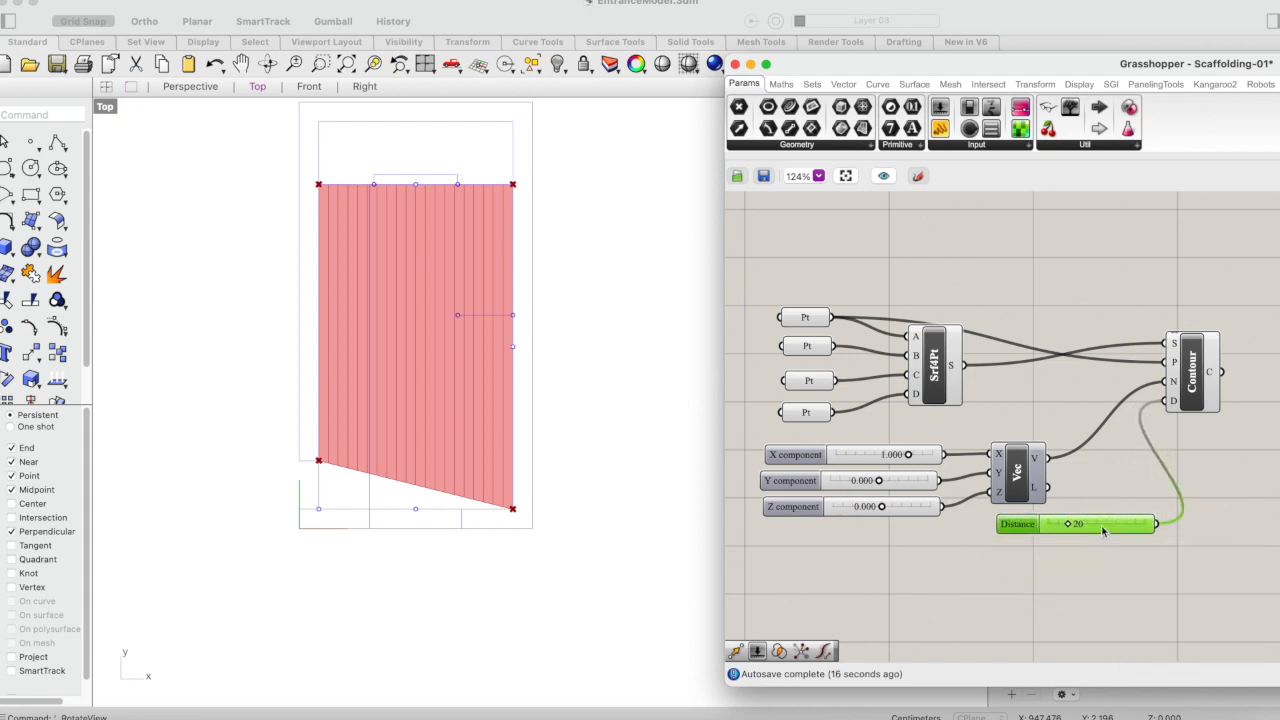
pyautogui.click(950, 497)
# Step: Set the Y component slider to 0.45 to tilt the contour lines
pyautogui.doubleClick(866, 481)
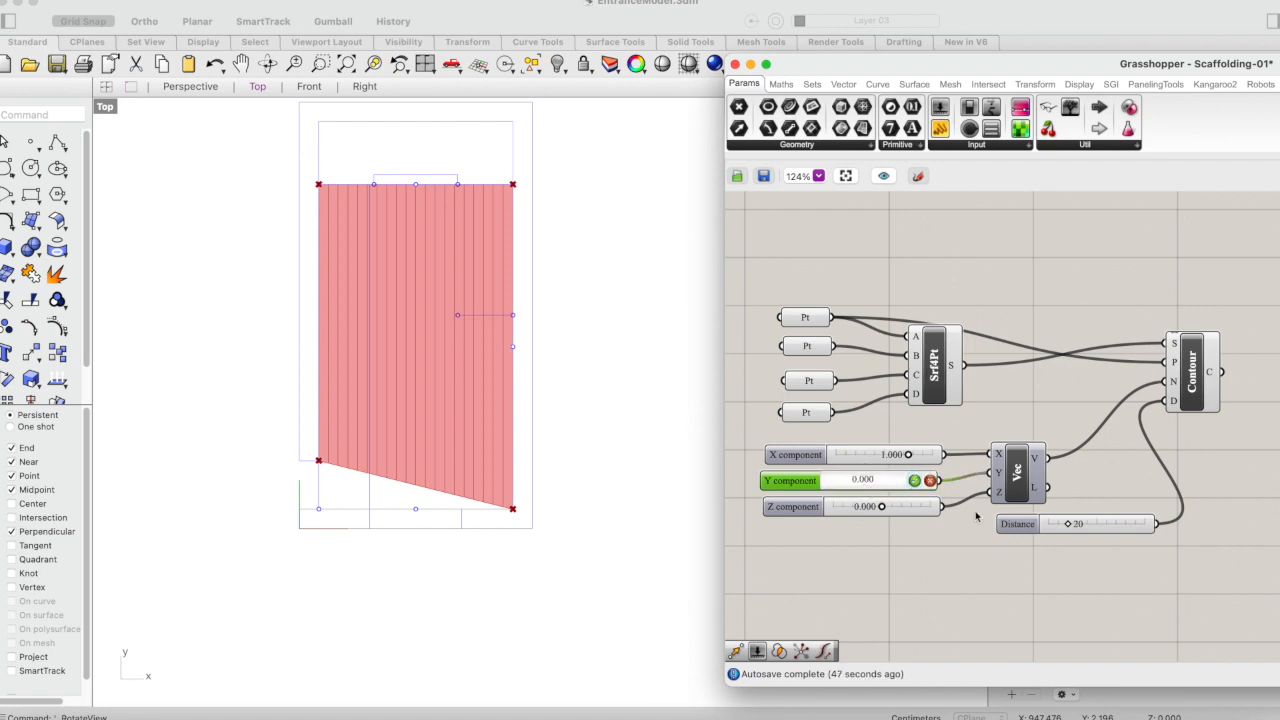
pyautogui.press('BackSpace')
pyautogui.write('5')
pyautogui.press('Return')
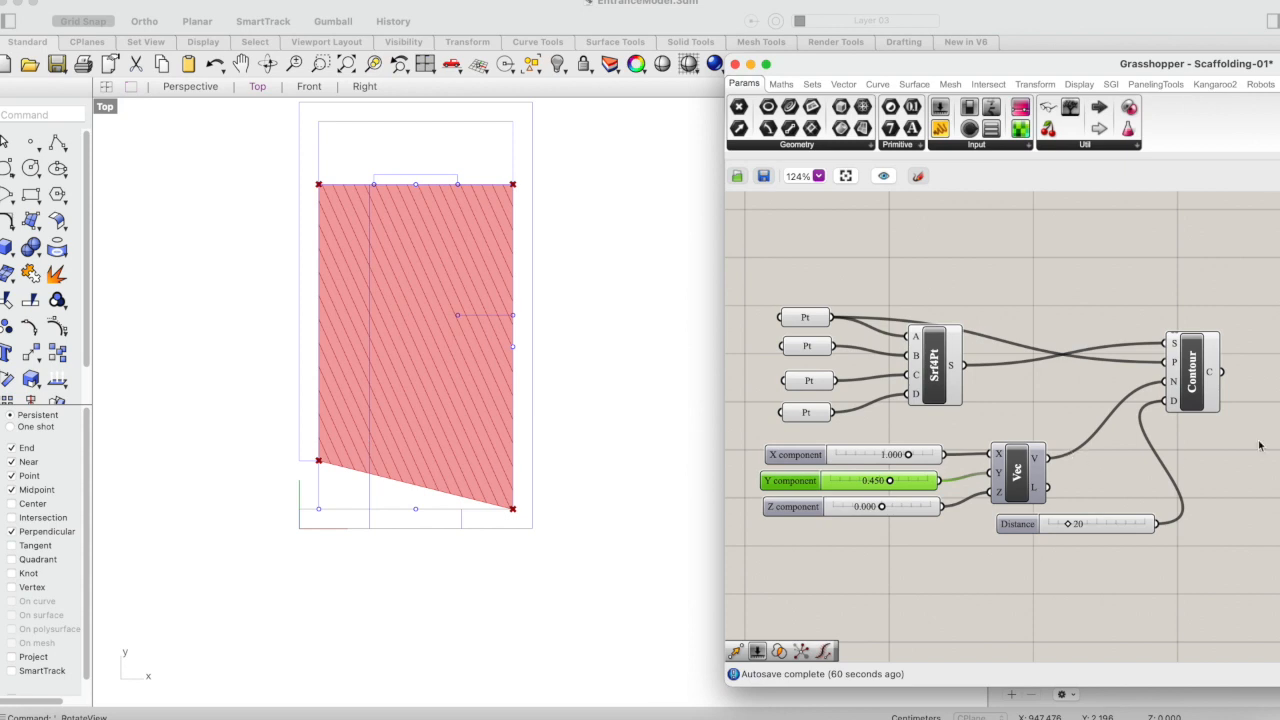
pyautogui.doubleClick(887, 456)
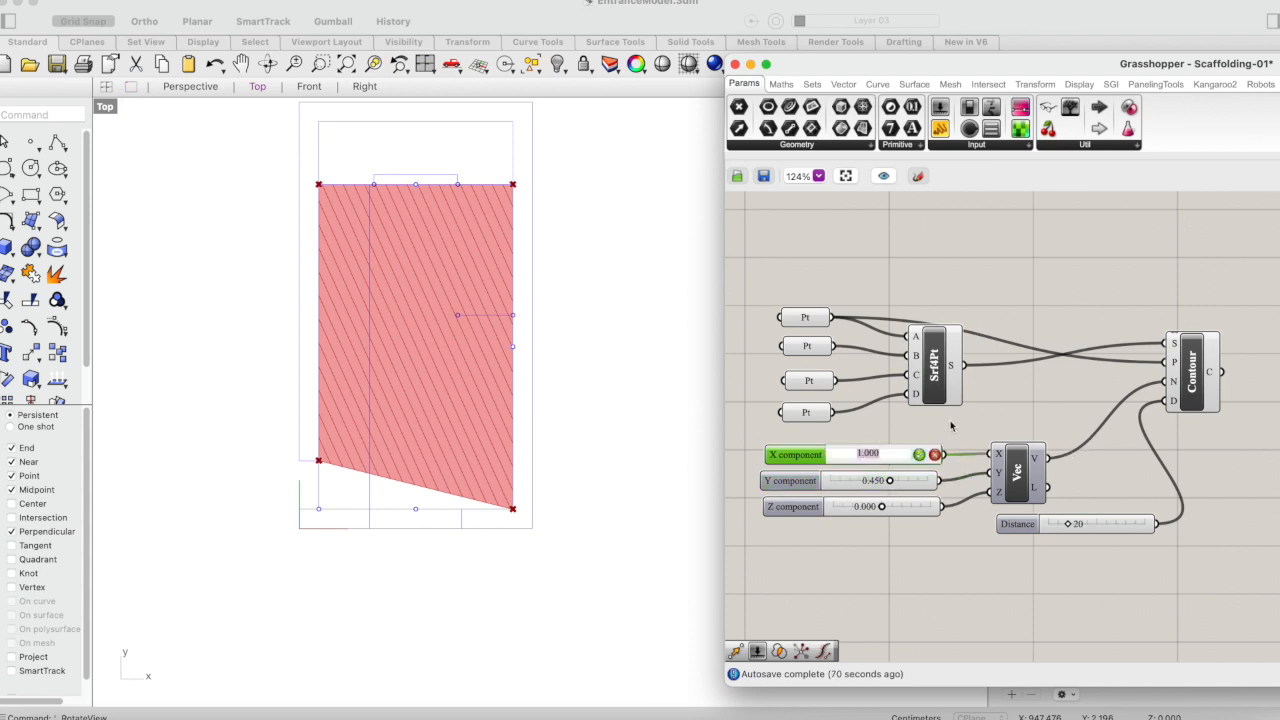
pyautogui.click(1090, 397)
# Step: Move the Distance slider beside the Vector component, beneath the Contour component
pyautogui.scroll(-2, 1220, 360)
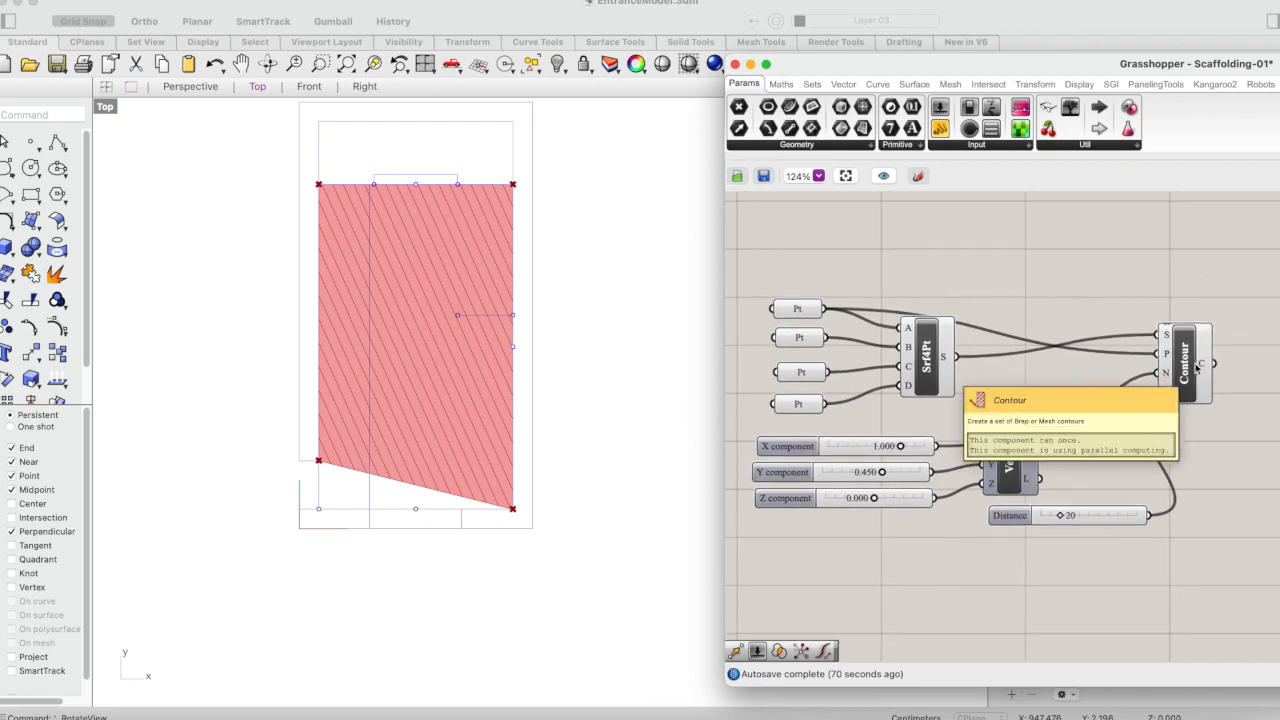
pyautogui.moveTo(1118, 505); pyautogui.dragTo(1174, 467)
pyautogui.click(1120, 569)
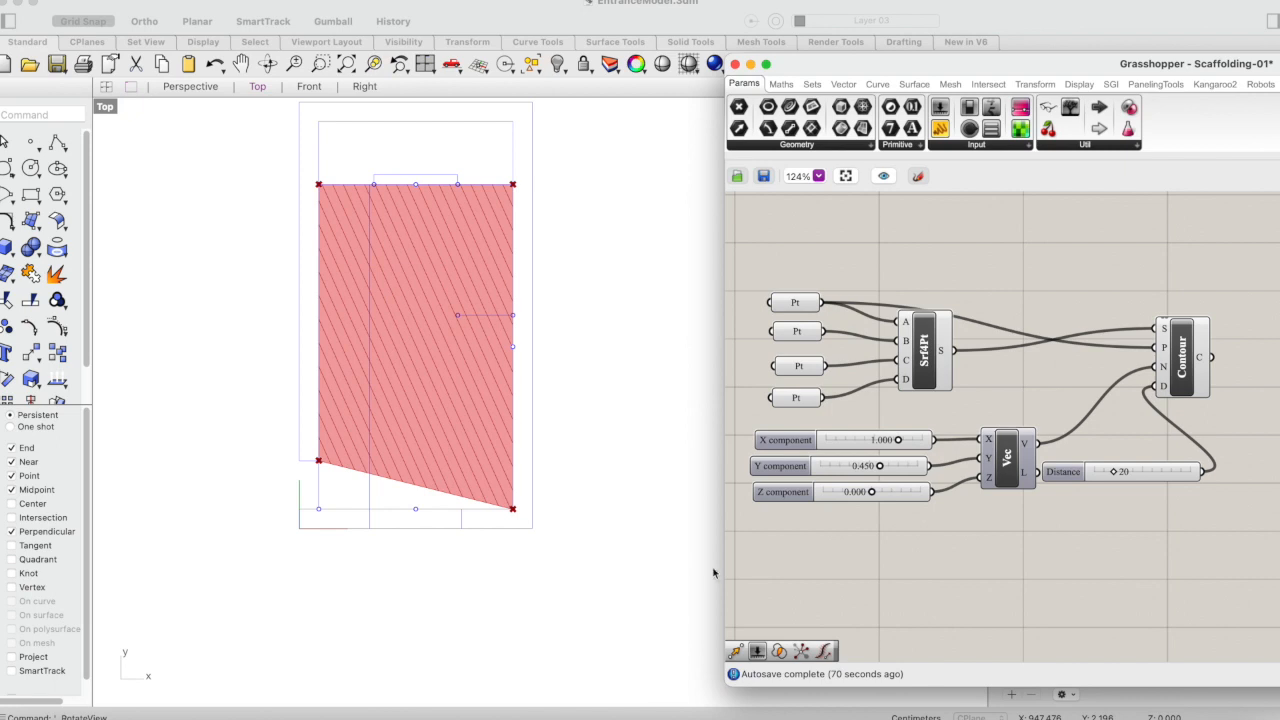
# Step: Maximize Rhino's Perspective viewport to examine the diagonal contour lines, and return to the four-viewport layout
pyautogui.scroll(-2, 1000, 430)
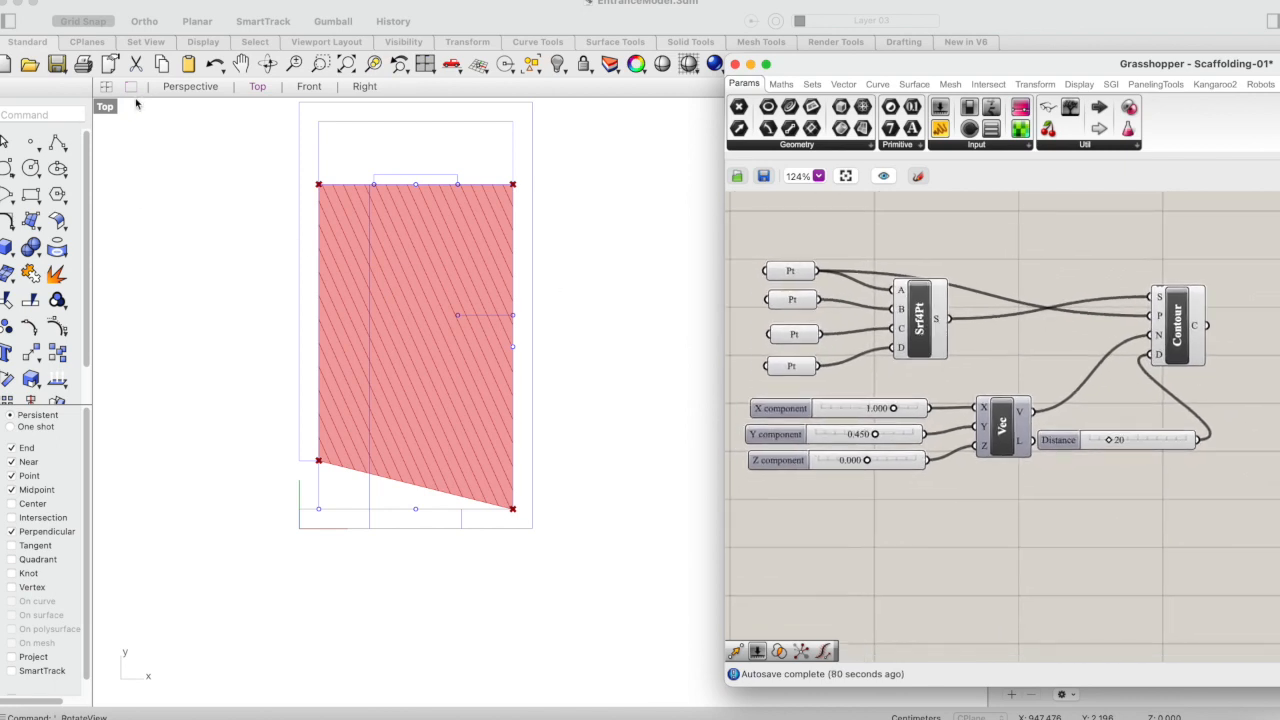
pyautogui.doubleClick(112, 107)
pyautogui.click(485, 107)
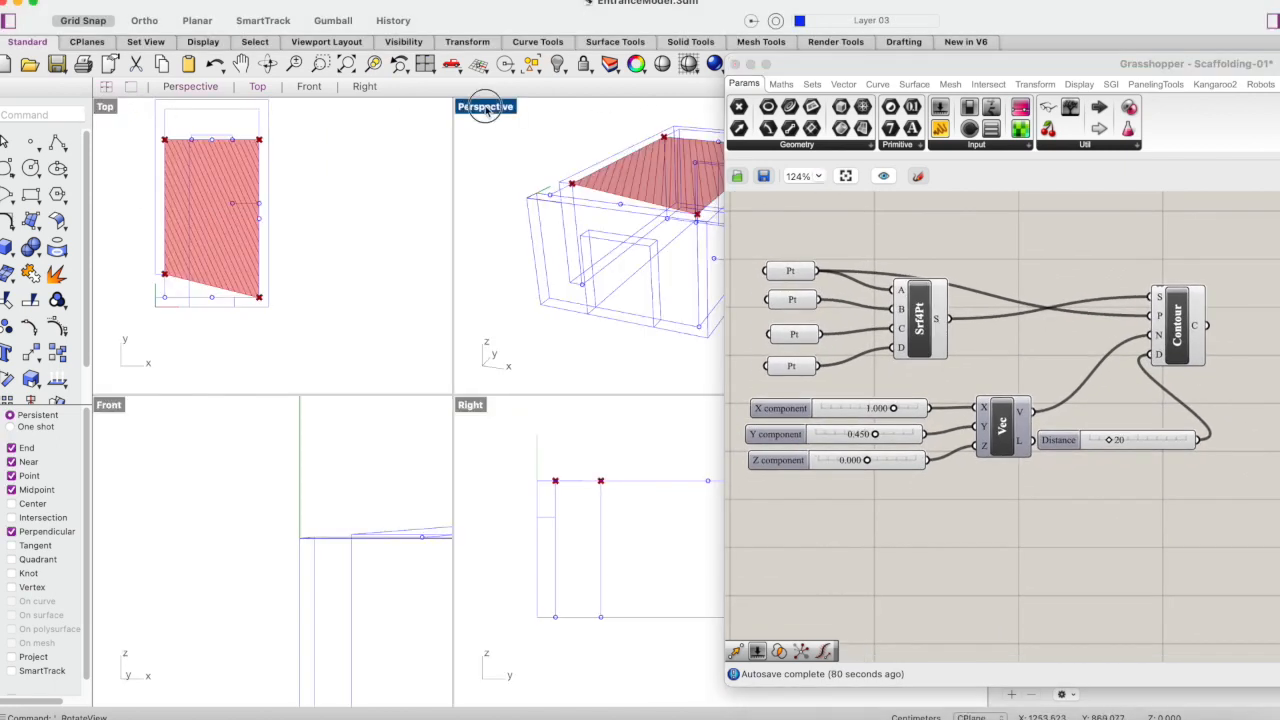
pyautogui.doubleClick(485, 107)
pyautogui.click(1071, 543)
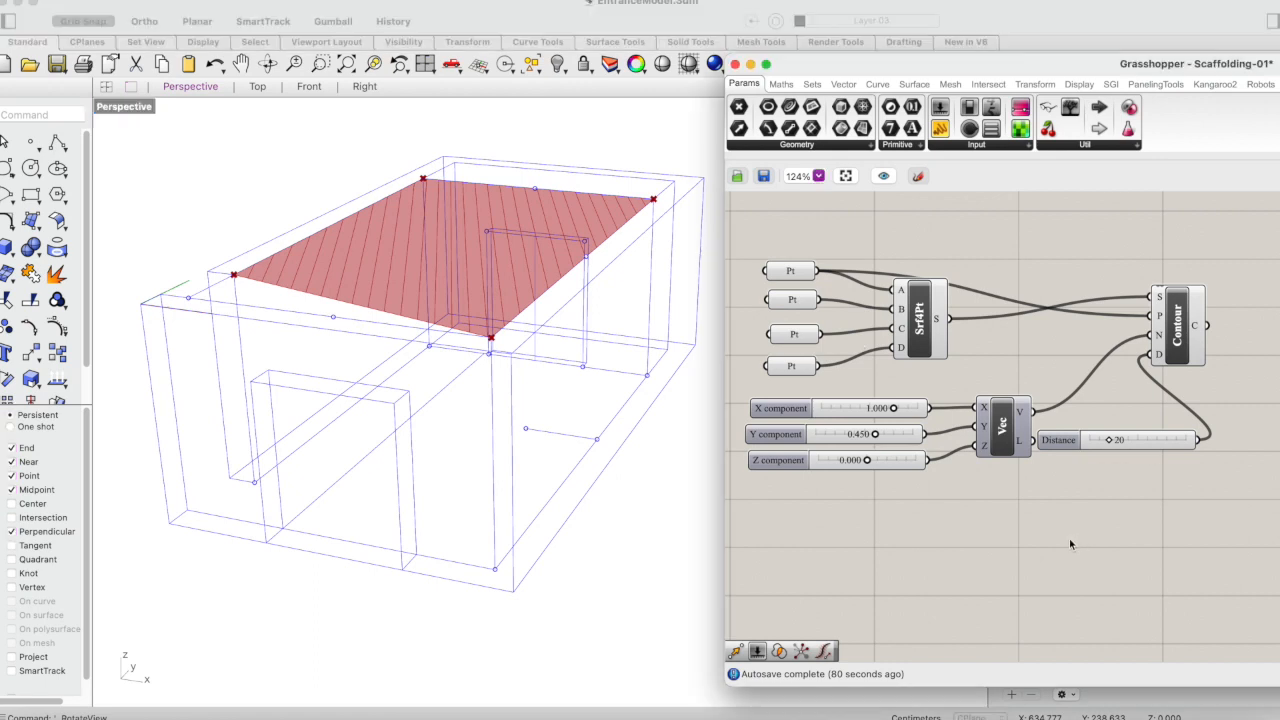
pyautogui.hscroll(1, 1071, 543)
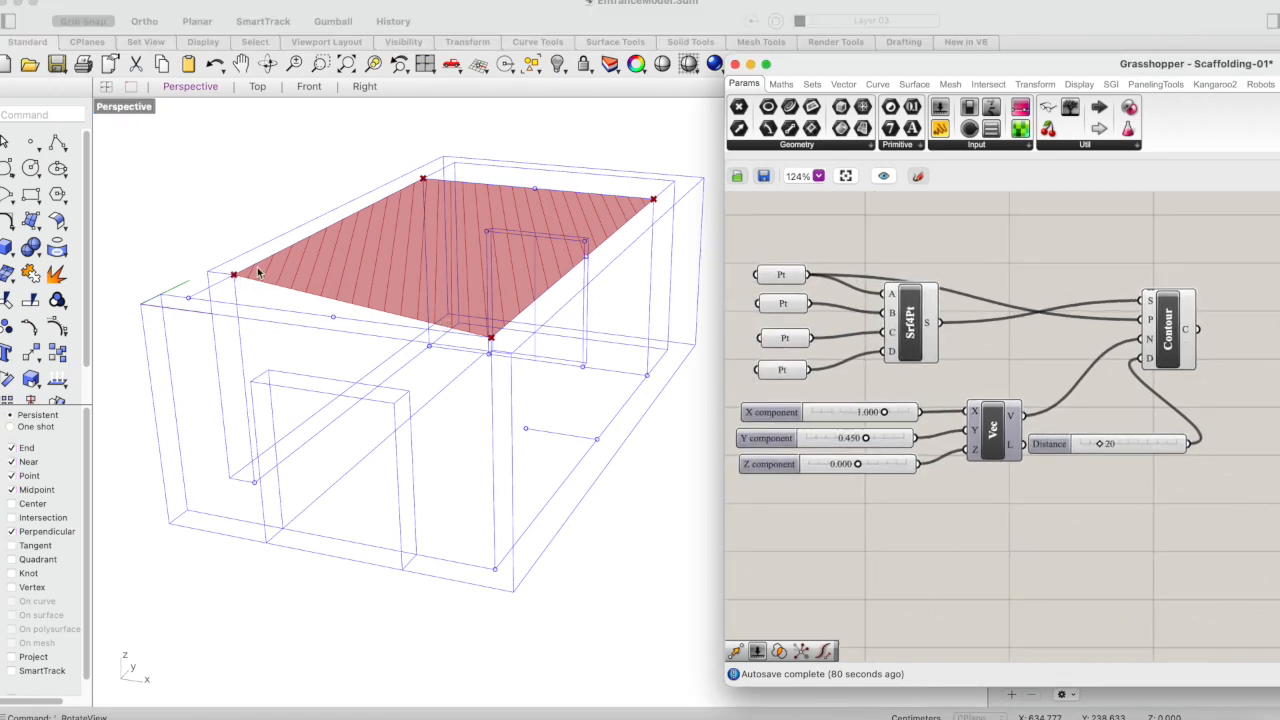
pyautogui.doubleClick(109, 107)
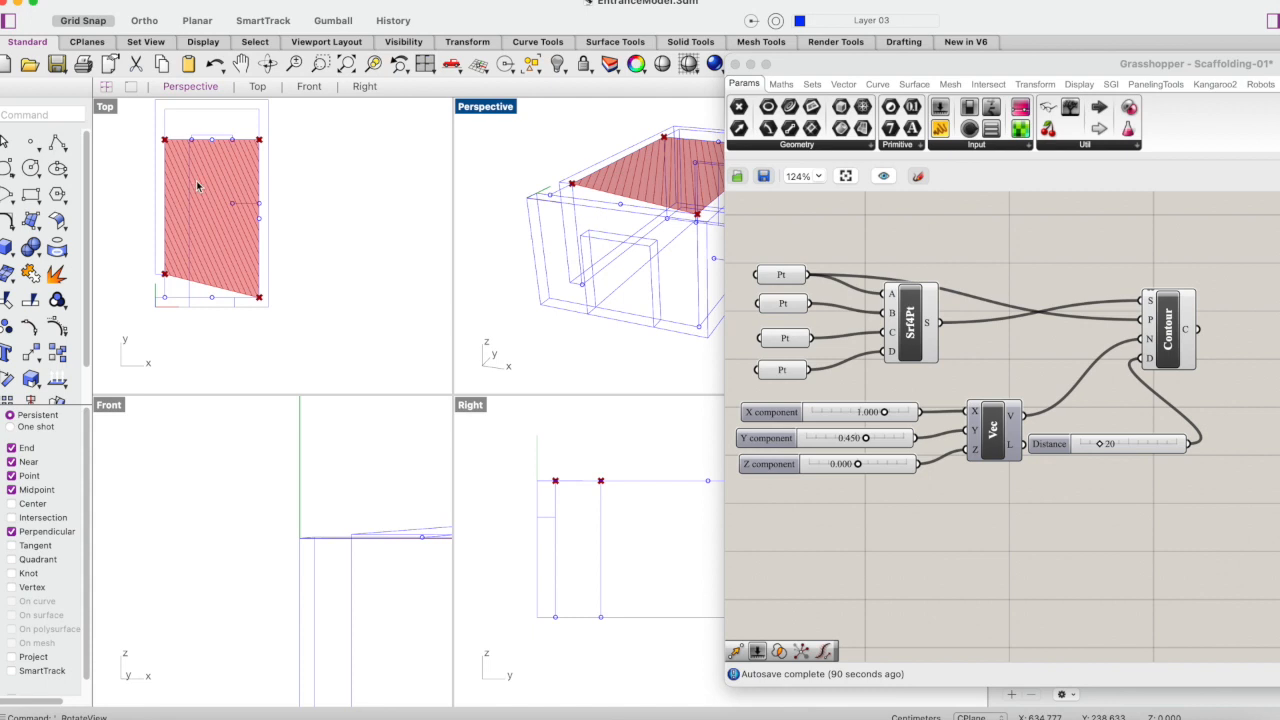
# Step: Duplicate the Contour, Vector, Distance slider and X, Y and Z component sliders, and place the copies below the originals
pyautogui.click(1237, 375)
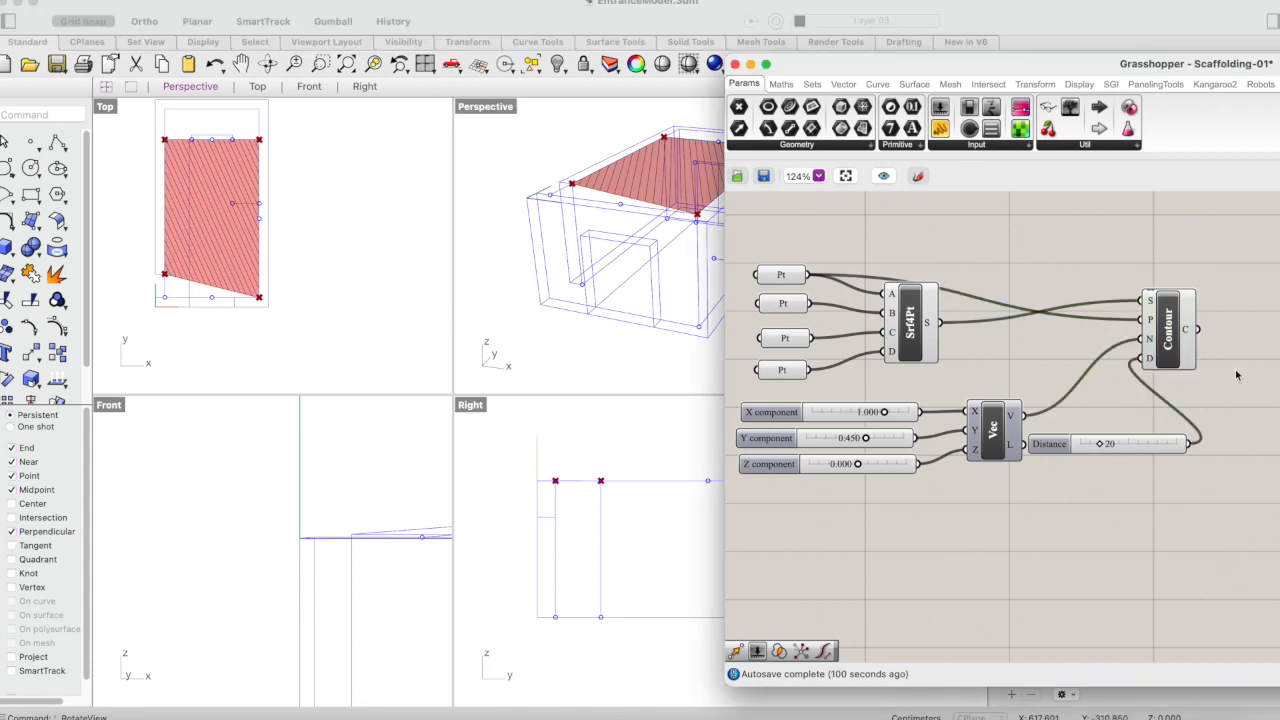
pyautogui.moveTo(1222, 263); pyautogui.dragTo(1003, 488)
pyautogui.keyDown('shift'); pyautogui.click(866, 412); pyautogui.keyUp('shift')
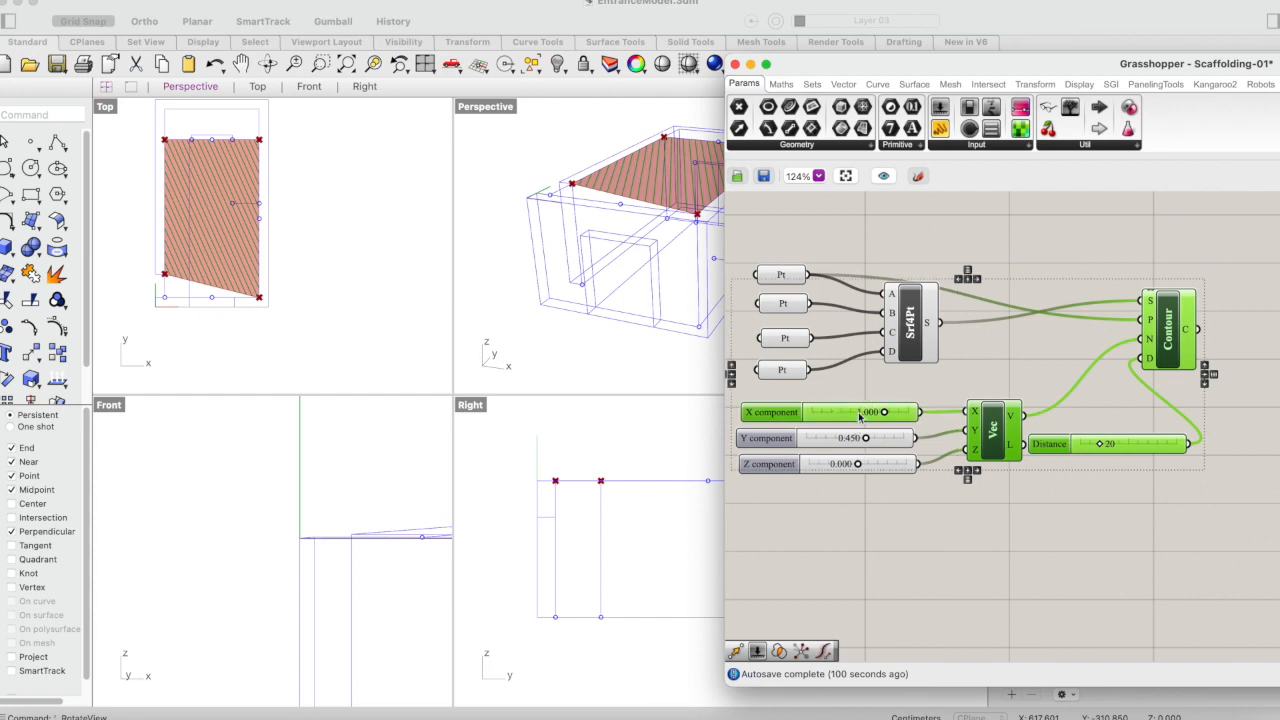
pyautogui.keyDown('shift'); pyautogui.click(850, 440); pyautogui.keyUp('shift')
pyautogui.keyDown('shift'); pyautogui.click(838, 465); pyautogui.keyUp('shift')
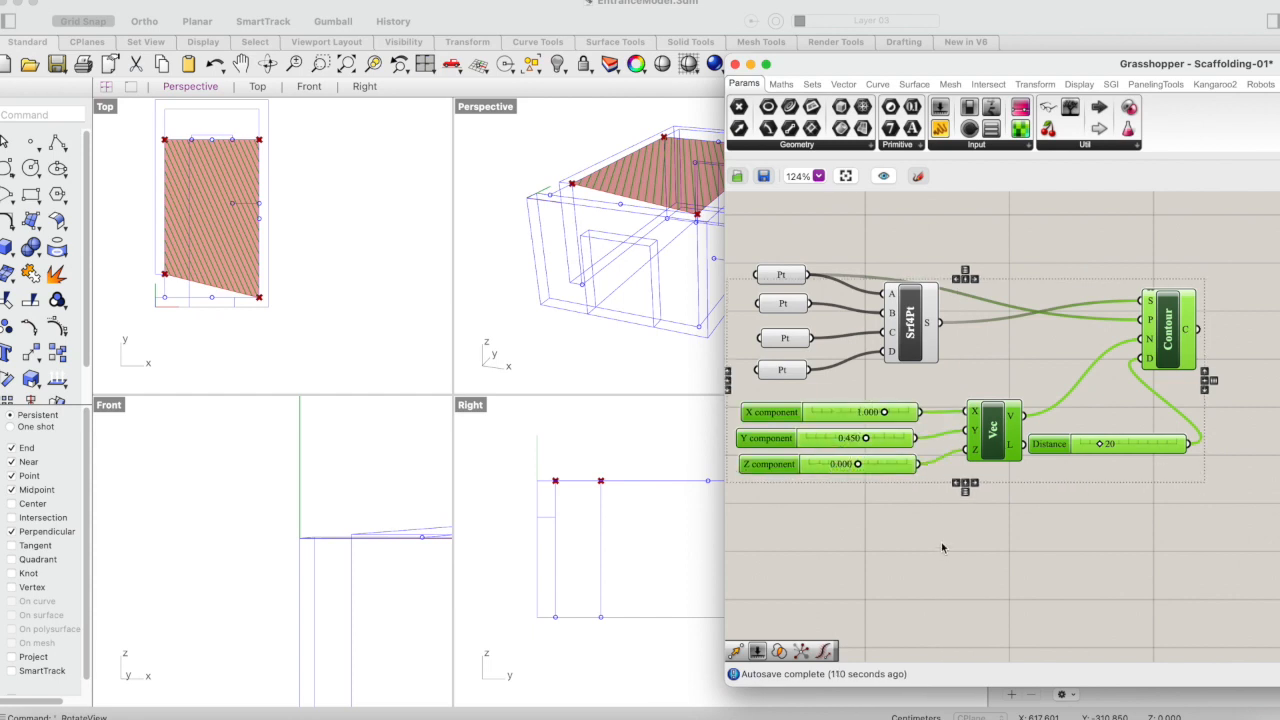
pyautogui.press('super+c')
pyautogui.press('super+v')
pyautogui.moveTo(1193, 340); pyautogui.dragTo(1190, 565)
pyautogui.scroll(-5, 1190, 565)
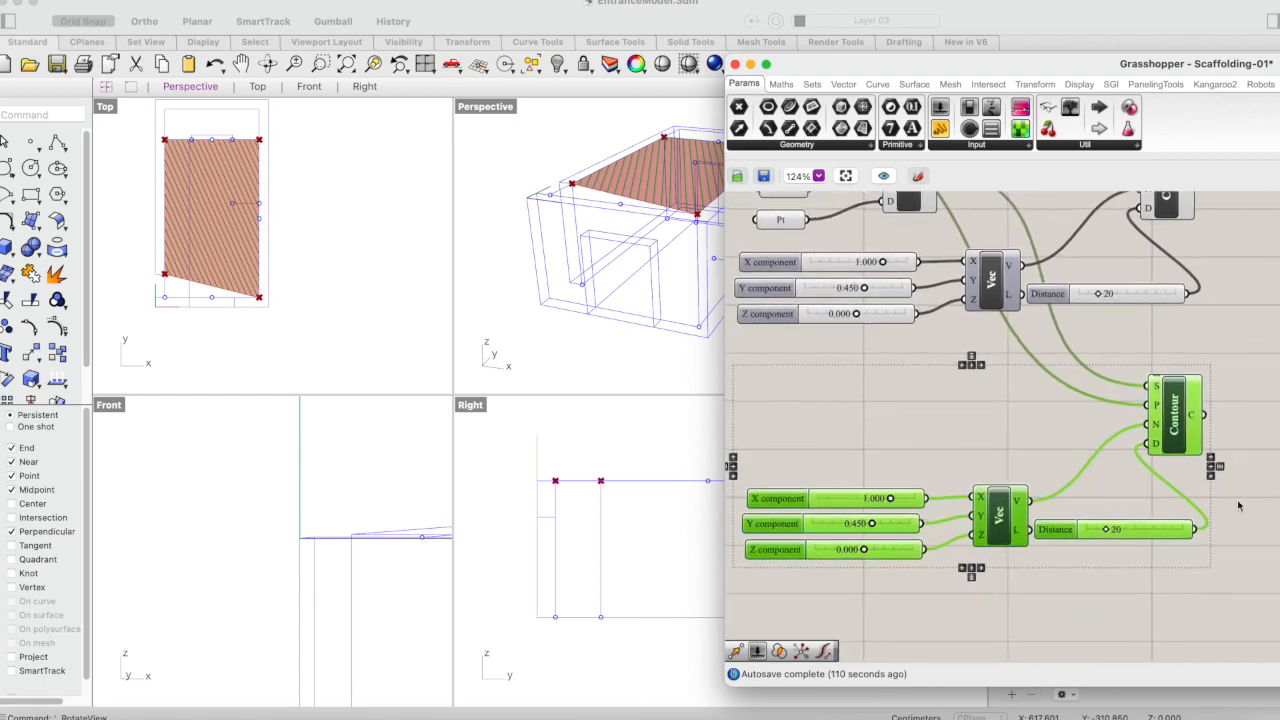
# Step: Reposition the Grasshopper window and maximize Rhino's Perspective viewport to examine the contoured surface
pyautogui.moveTo(1004, 60); pyautogui.dragTo(977, 45)
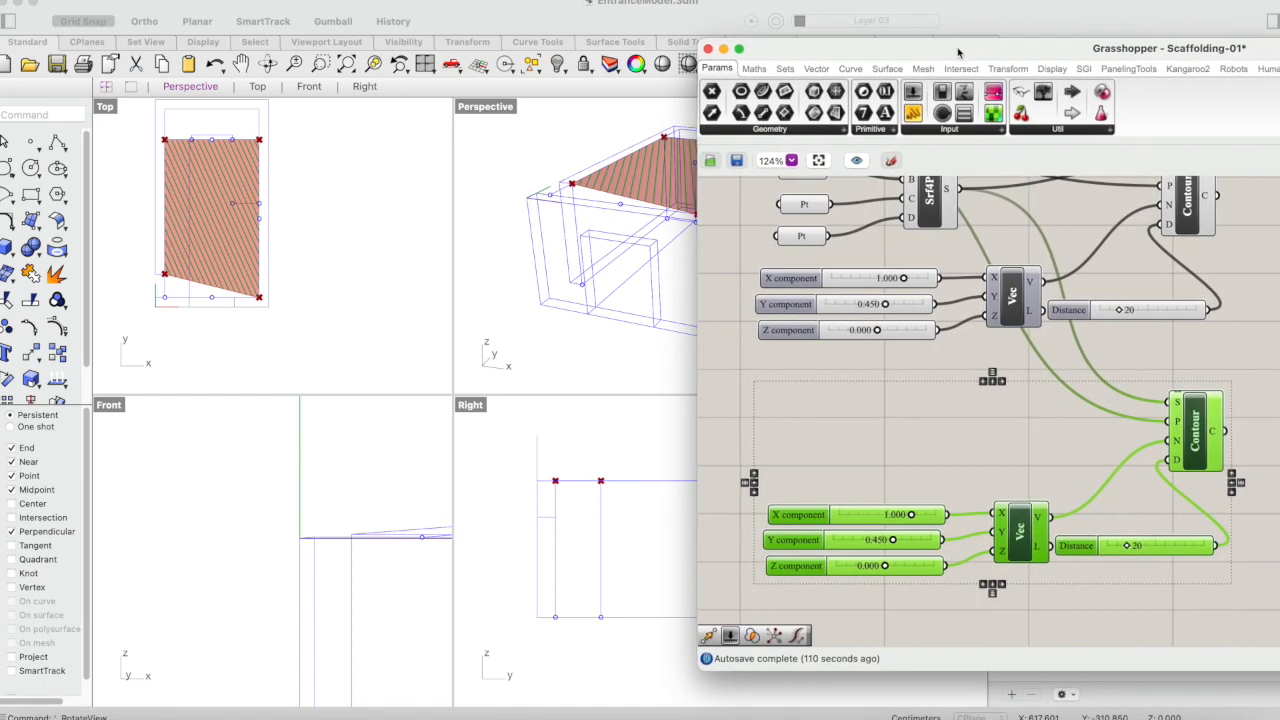
pyautogui.doubleClick(508, 112)
pyautogui.moveTo(820, 46); pyautogui.dragTo(729, 40)
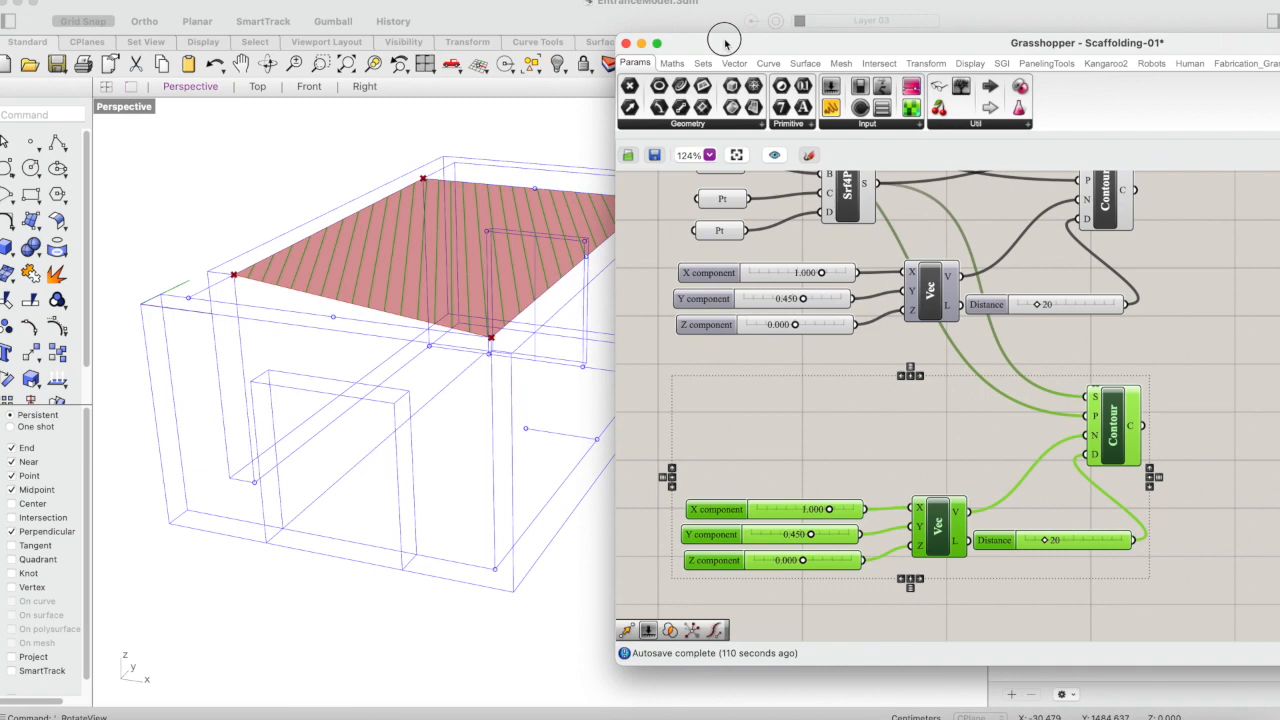
pyautogui.click(1226, 473)
pyautogui.scroll(3, 1226, 473)
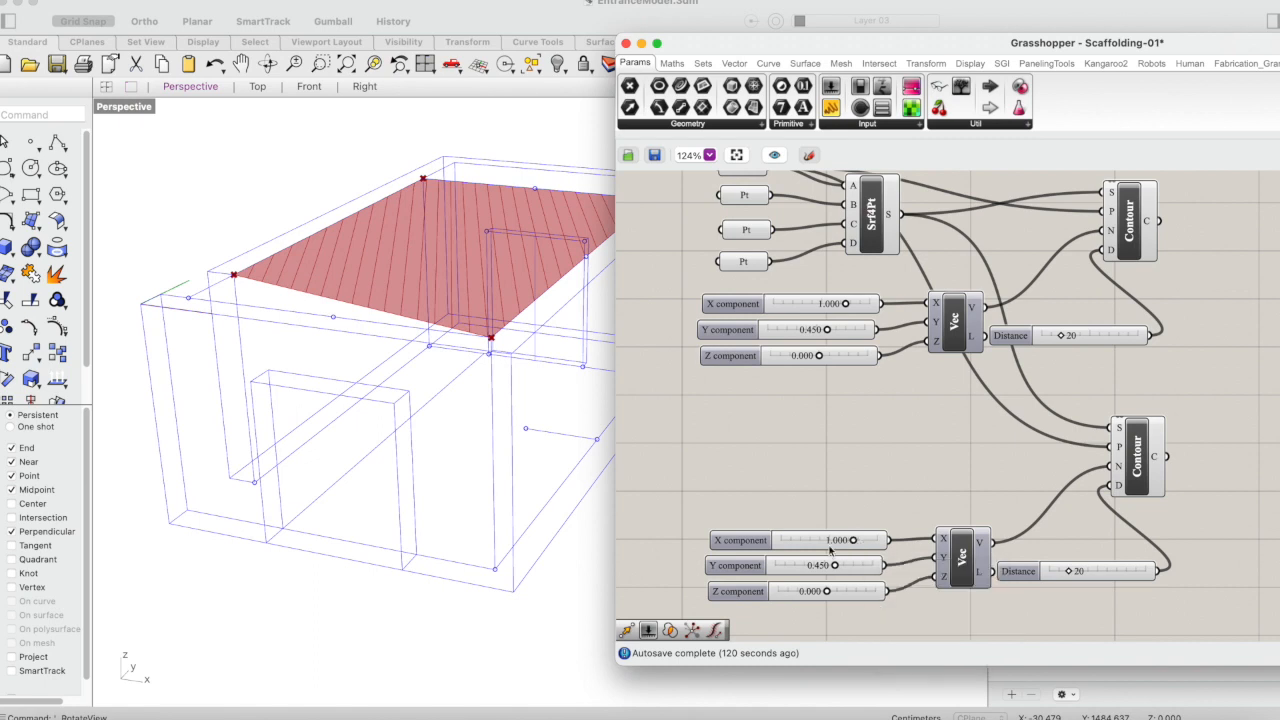
# Step: Show the surface in Rhino's Top view and set the copied X component slider to 0
pyautogui.doubleClick(124, 108)
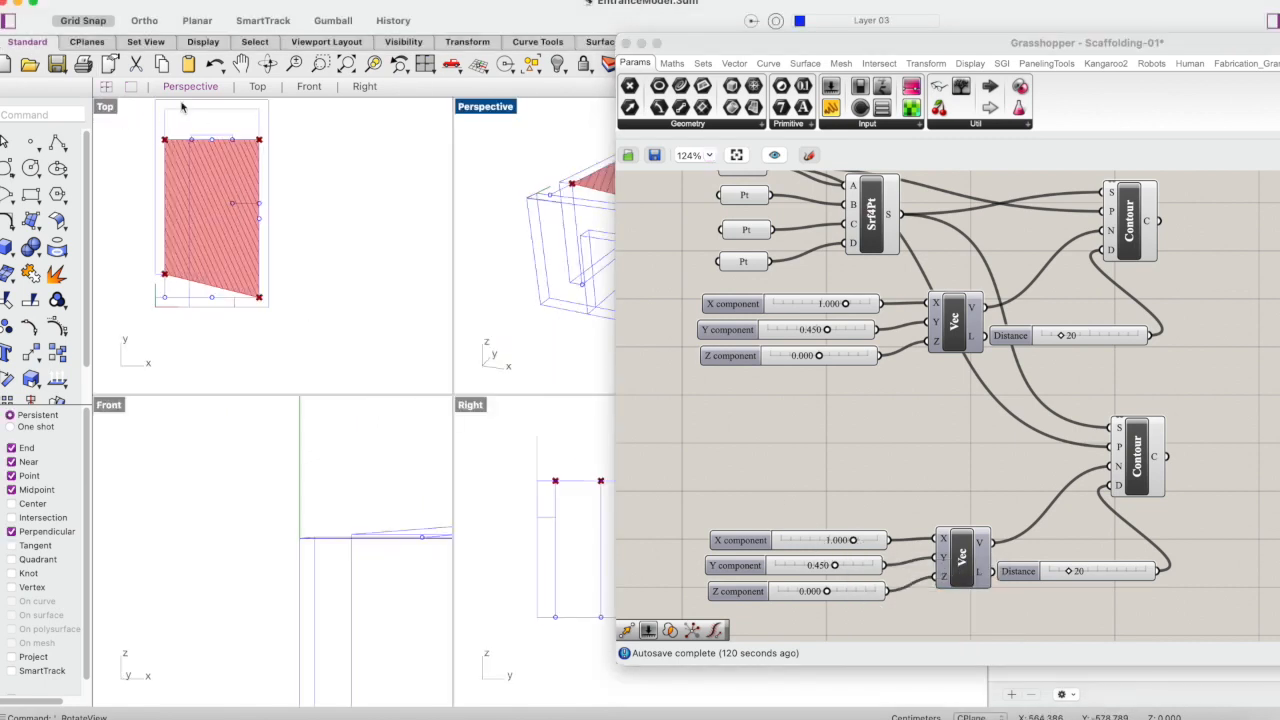
pyautogui.click(110, 108)
pyautogui.doubleClick(108, 107)
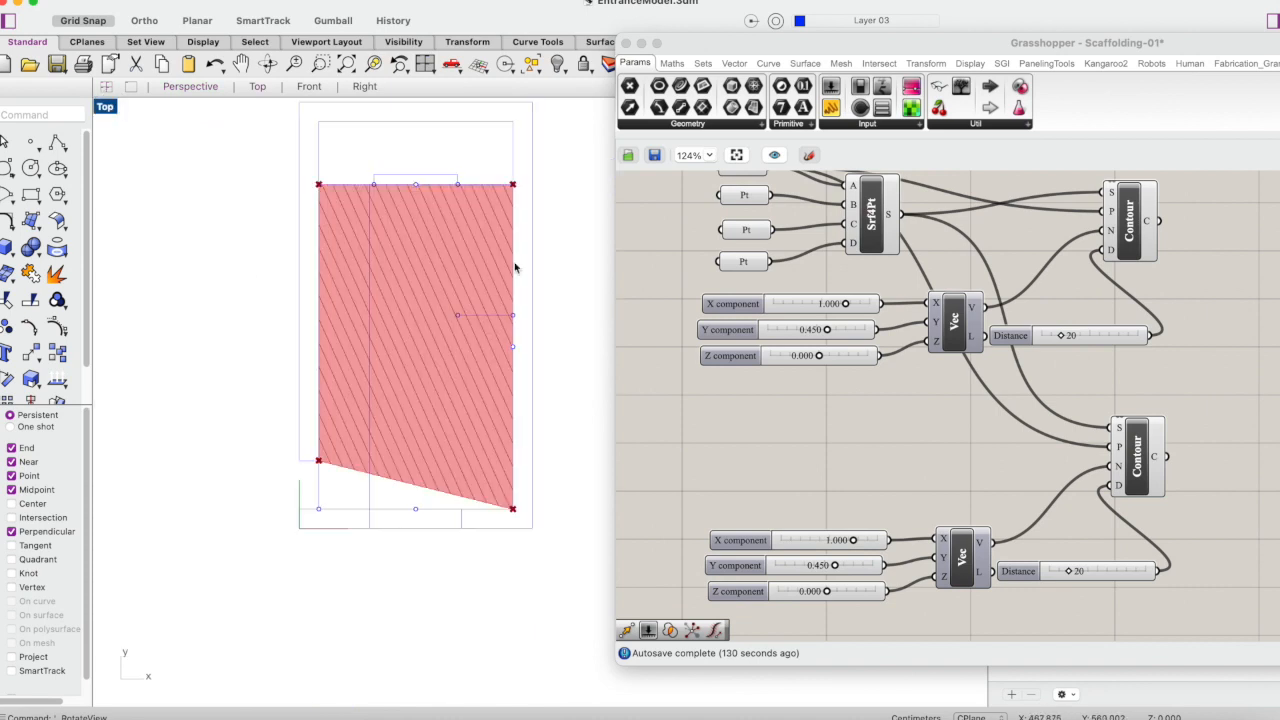
pyautogui.click(836, 546)
pyautogui.write('0')
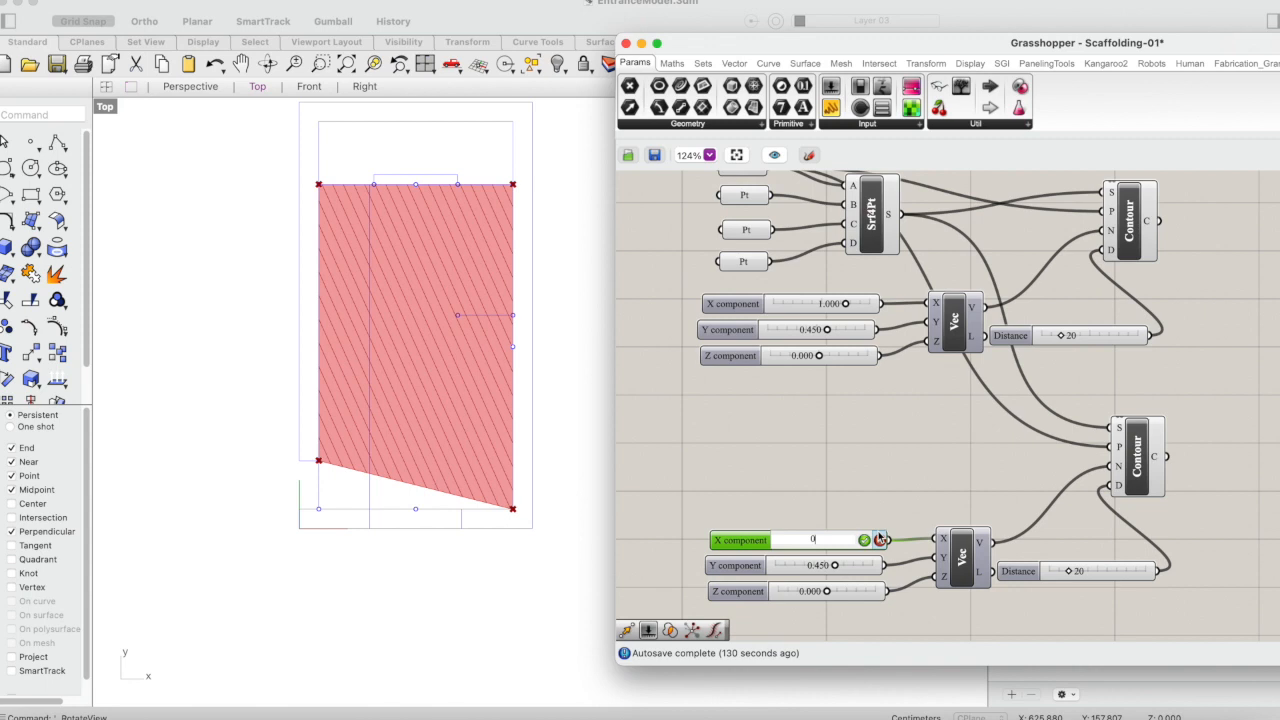
pyautogui.click(864, 540)
# Step: Set the copied Y component slider to 1
pyautogui.doubleClick(823, 565)
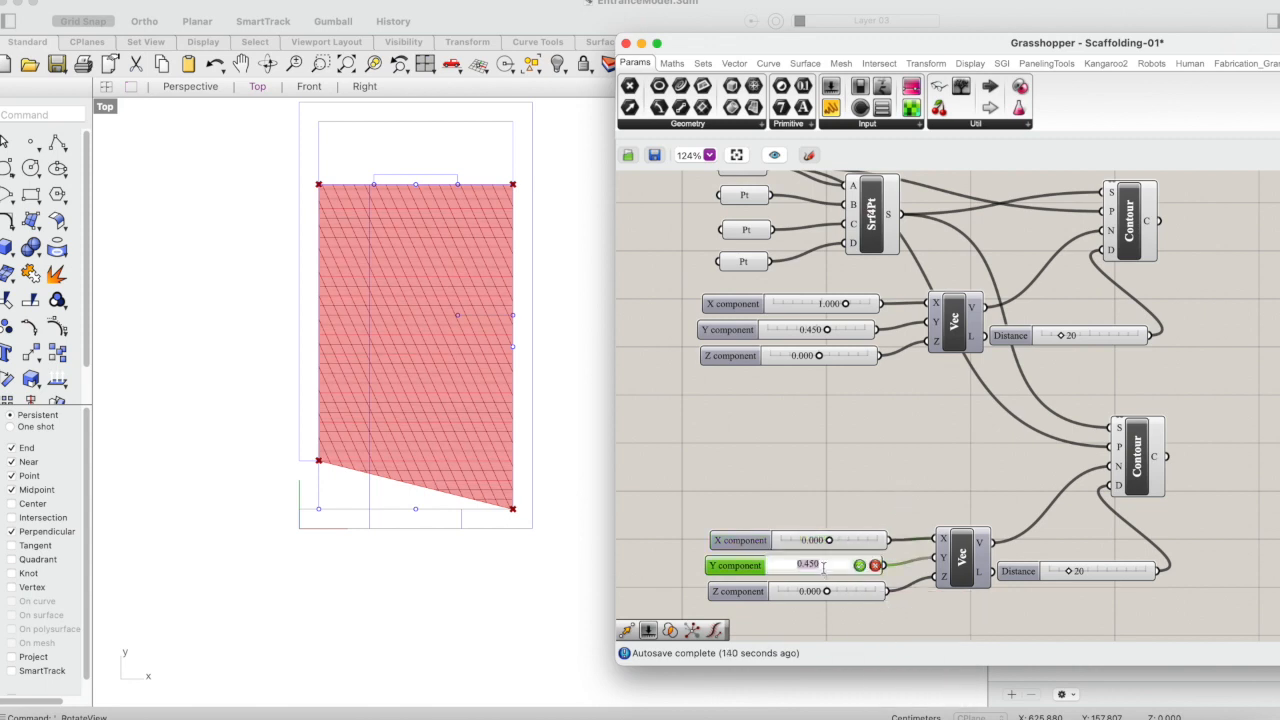
pyautogui.write('1')
pyautogui.click(859, 565)
pyautogui.click(845, 487)
pyautogui.click(827, 570)
pyautogui.click(761, 439)
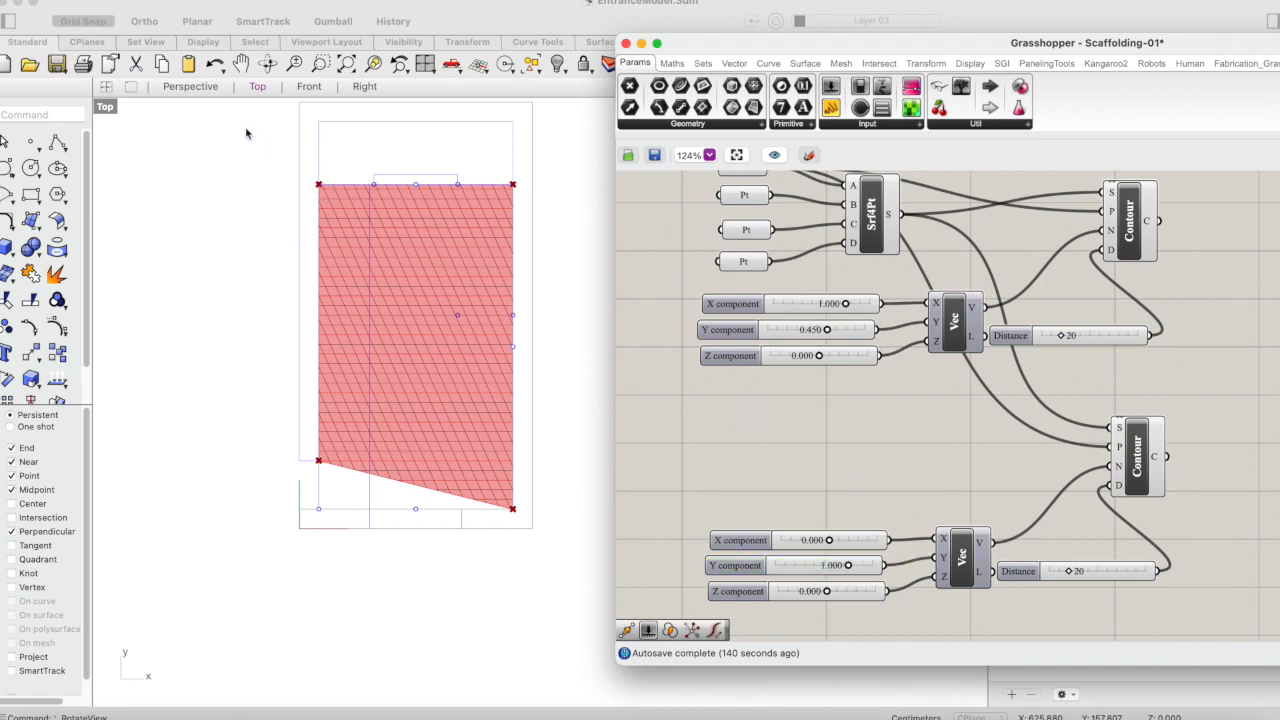
pyautogui.click(546, 343)
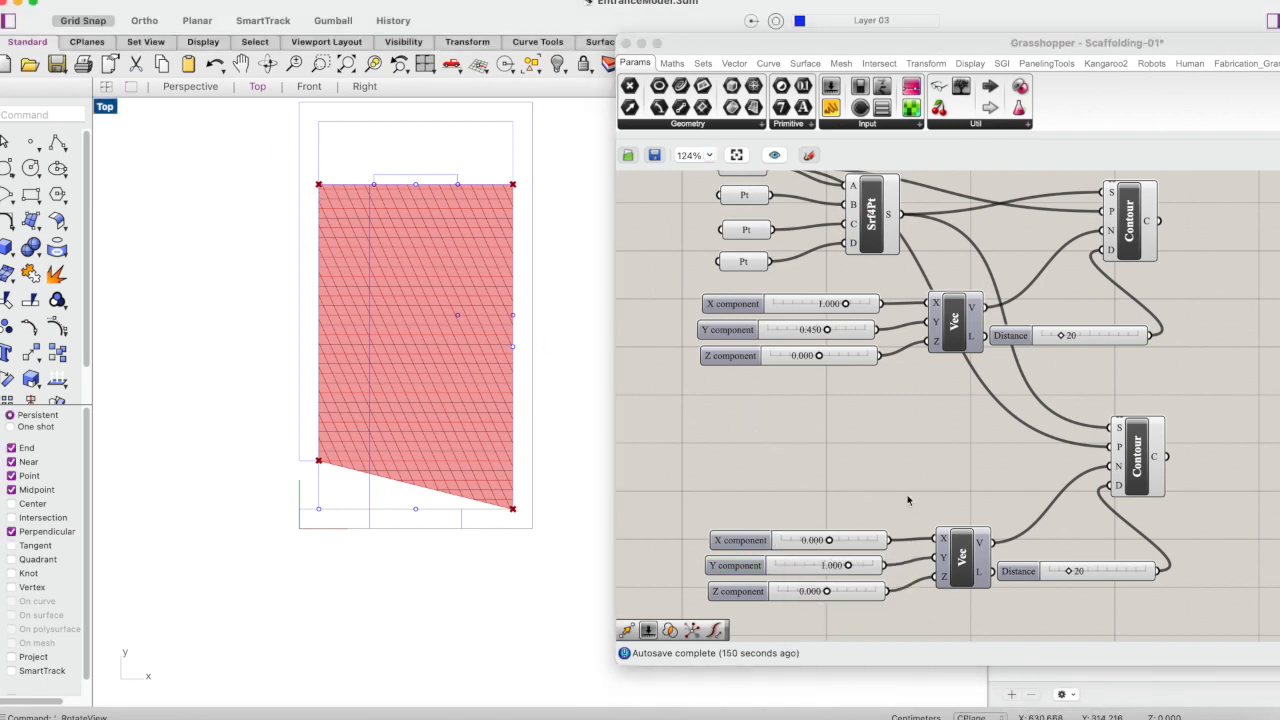
# Step: Set the copied Y component slider to 0.45
pyautogui.click(836, 568)
pyautogui.doubleClick(836, 568)
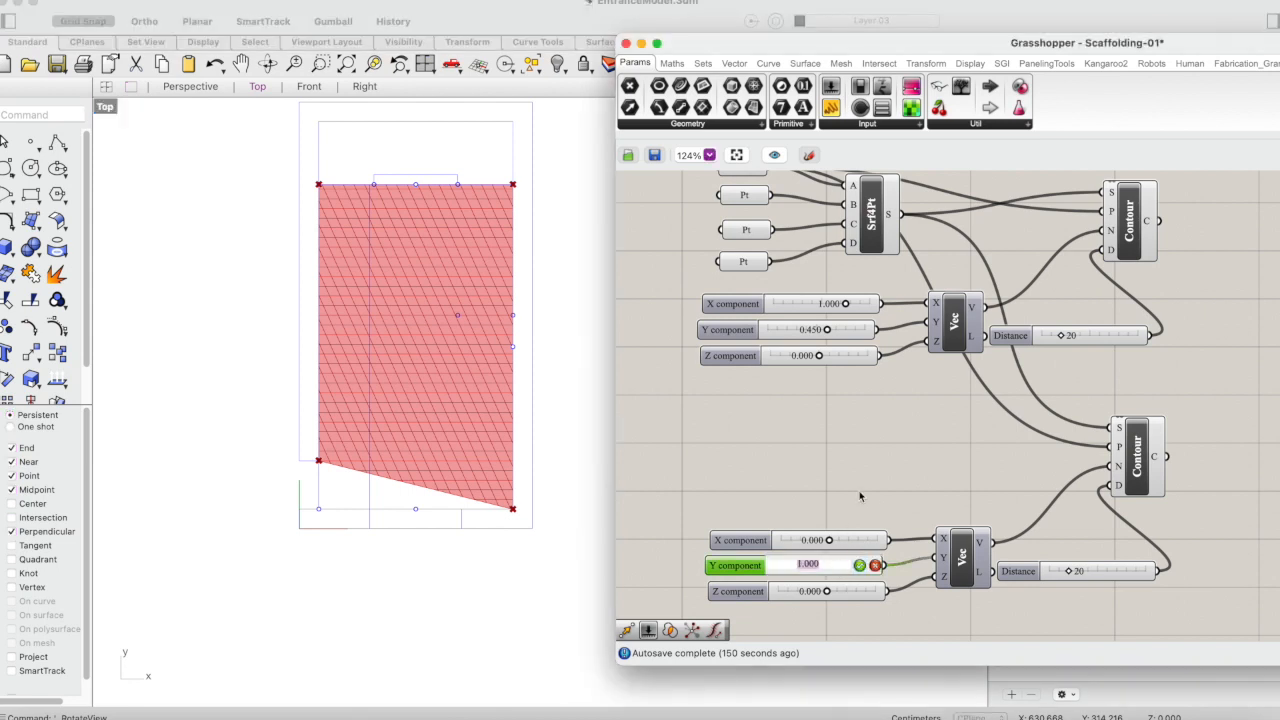
pyautogui.write('0.45')
pyautogui.click(859, 565)
pyautogui.click(886, 460)
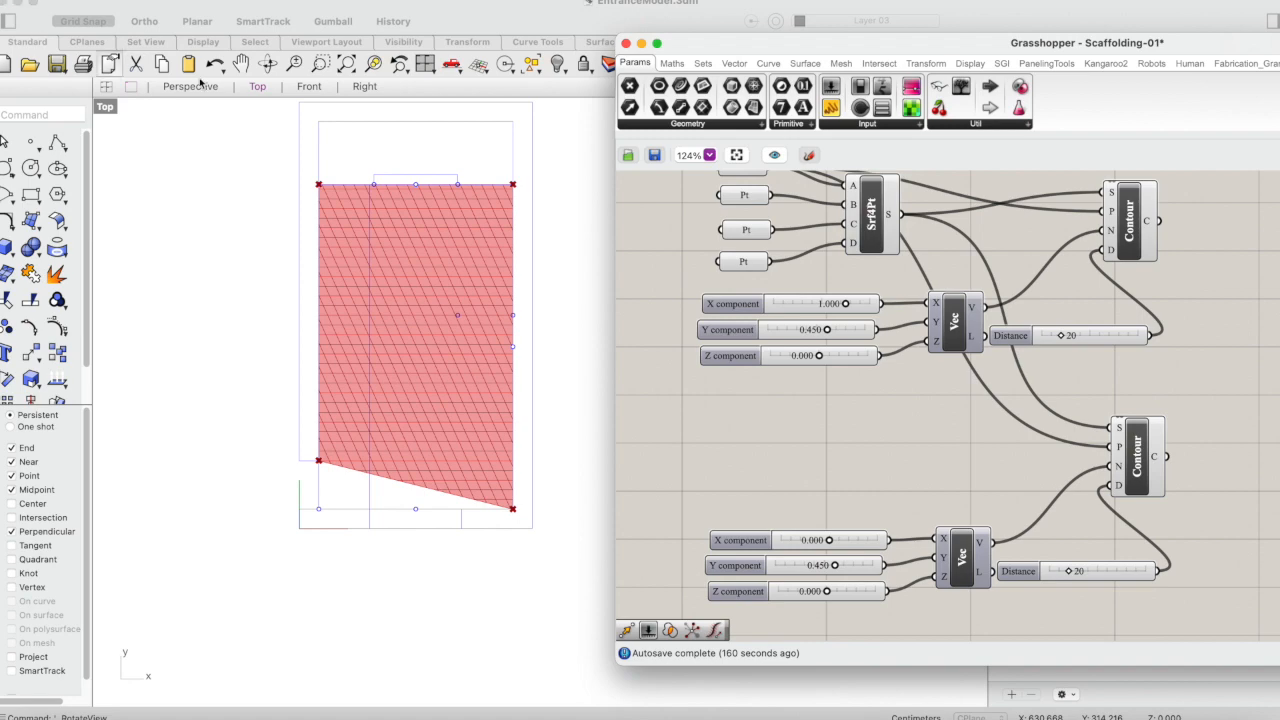
# Step: Maximize Rhino's Perspective viewport to examine the crossing contour lines on the surface
pyautogui.click(267, 64)
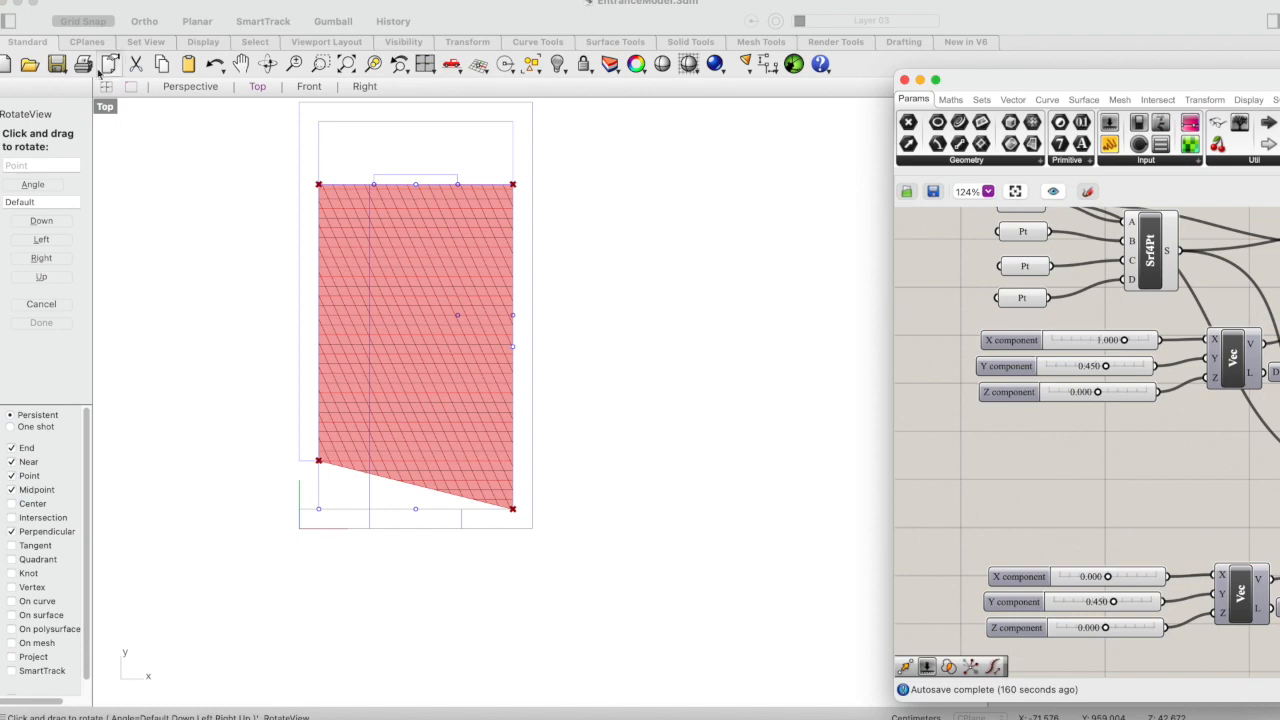
pyautogui.doubleClick(105, 106)
pyautogui.click(486, 106)
pyautogui.doubleClick(487, 104)
pyautogui.scroll(5, 436, 270)
pyautogui.scroll(-3, 436, 269)
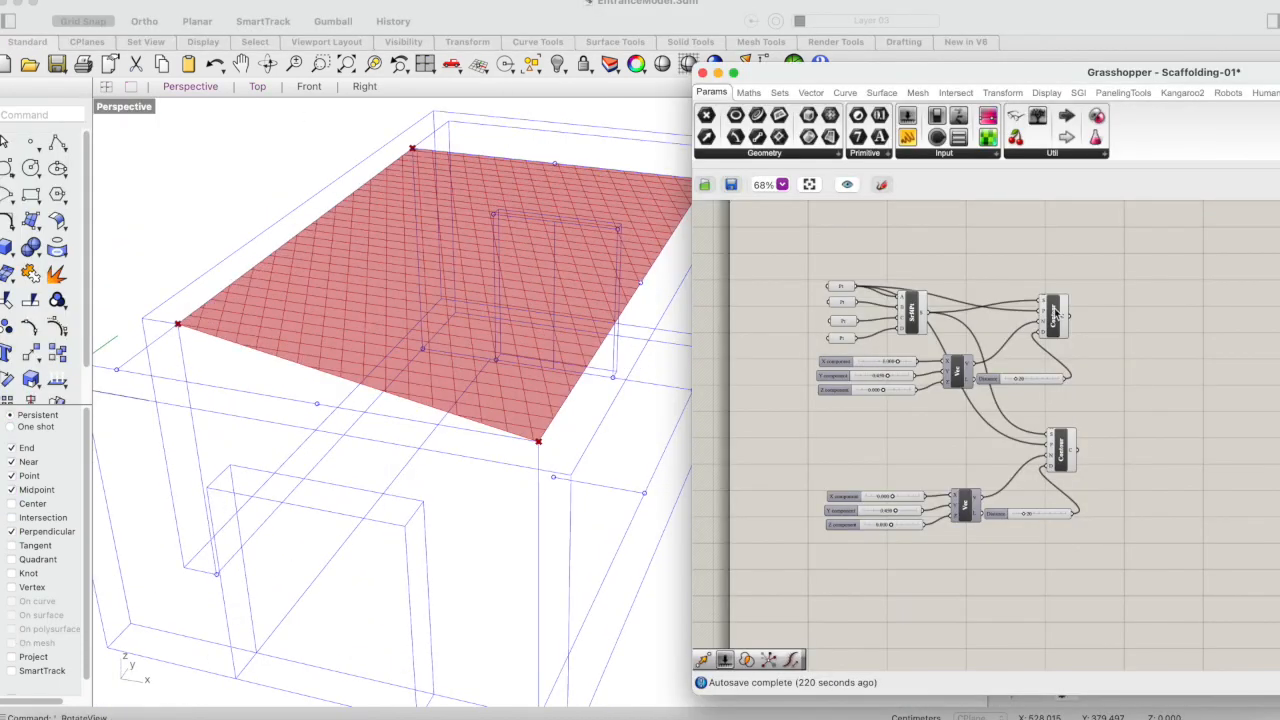
# Step: Add a Linear Array component beside the two Contour components
pyautogui.click(1054, 314)
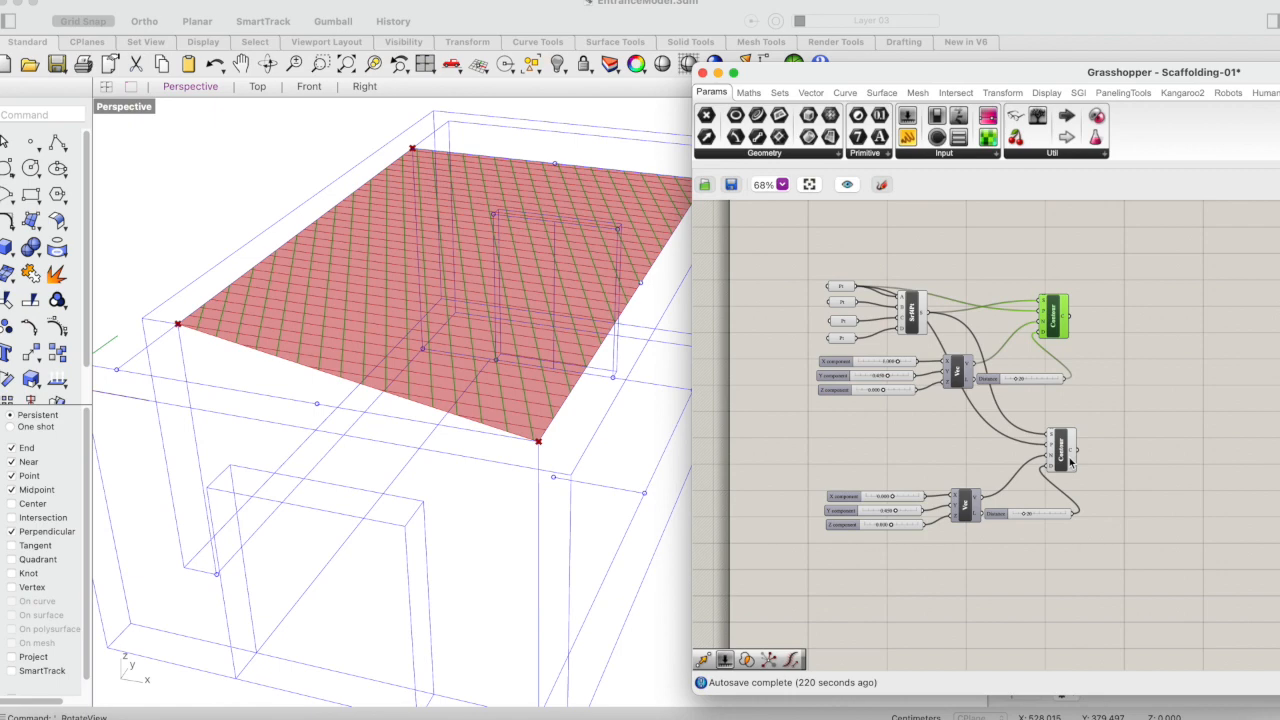
pyautogui.keyDown('shift'); pyautogui.click(1060, 450); pyautogui.keyUp('shift')
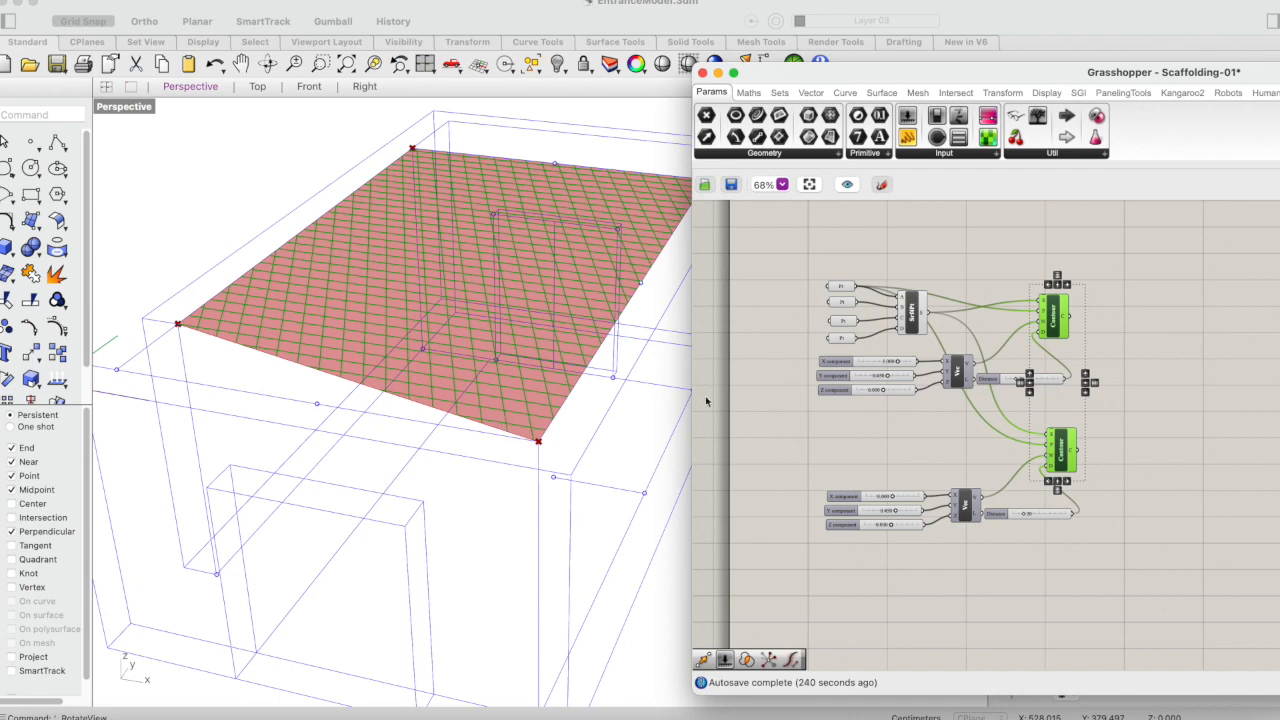
pyautogui.click(267, 64)
pyautogui.moveTo(435, 270); pyautogui.dragTo(333, 237)
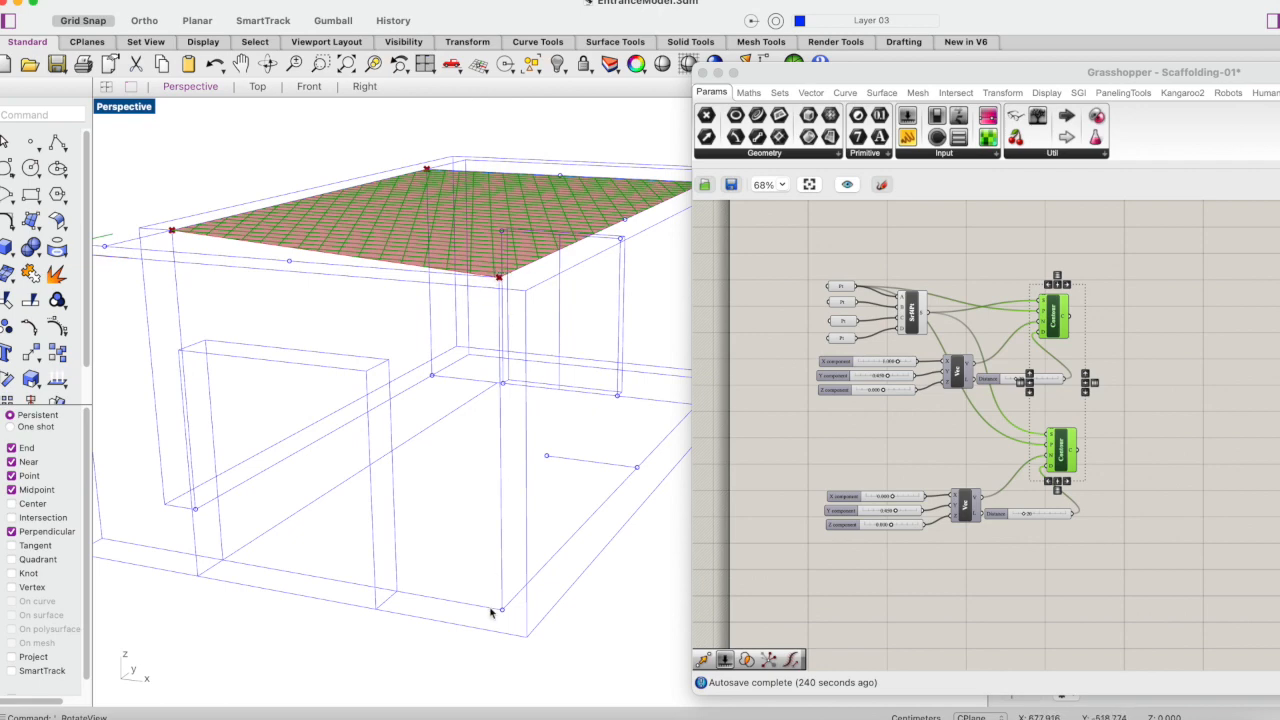
pyautogui.doubleClick(1178, 375)
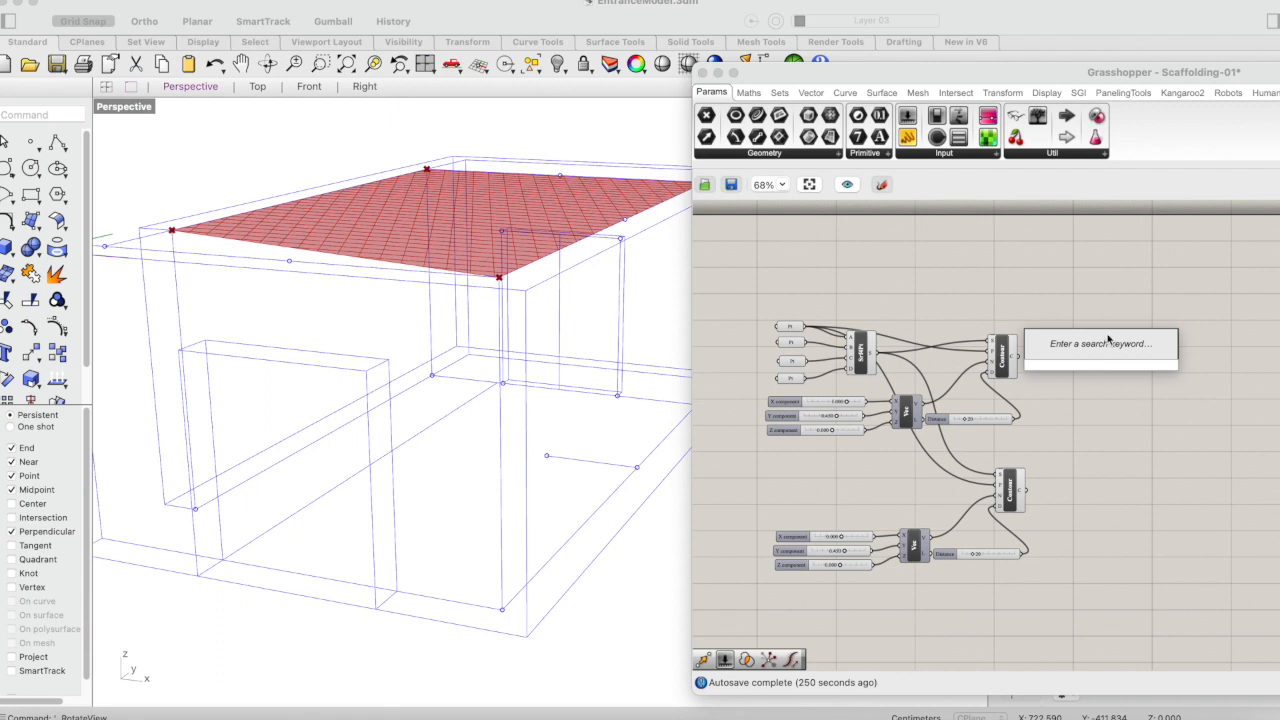
pyautogui.write('linea')
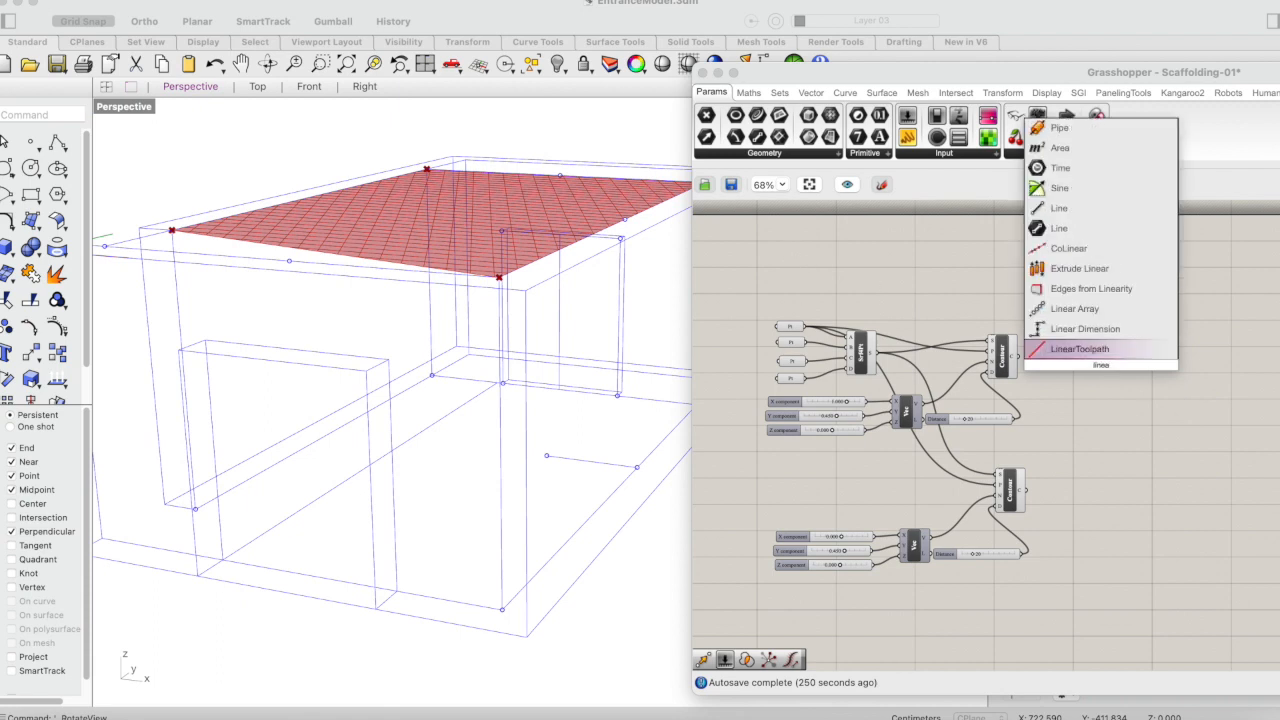
pyautogui.click(1075, 309)
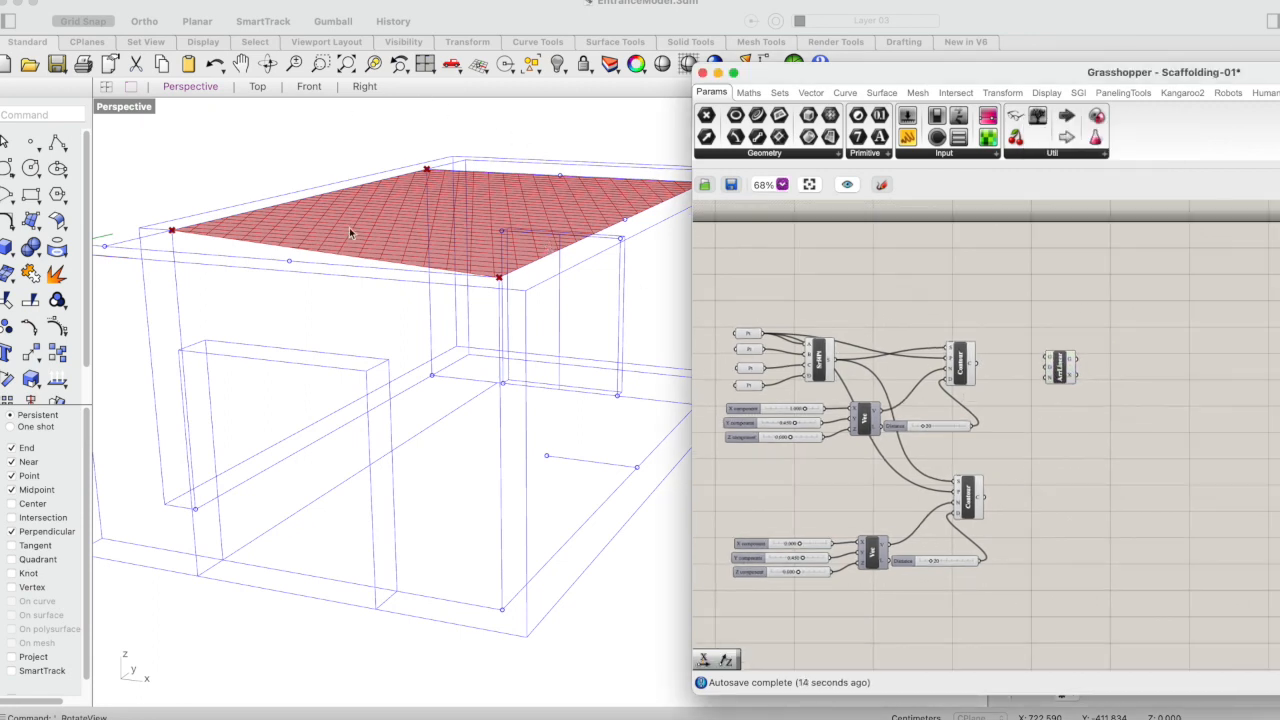
# Step: Connect the first Contour component's curve output to the Linear Array's geometry input
pyautogui.click(957, 370)
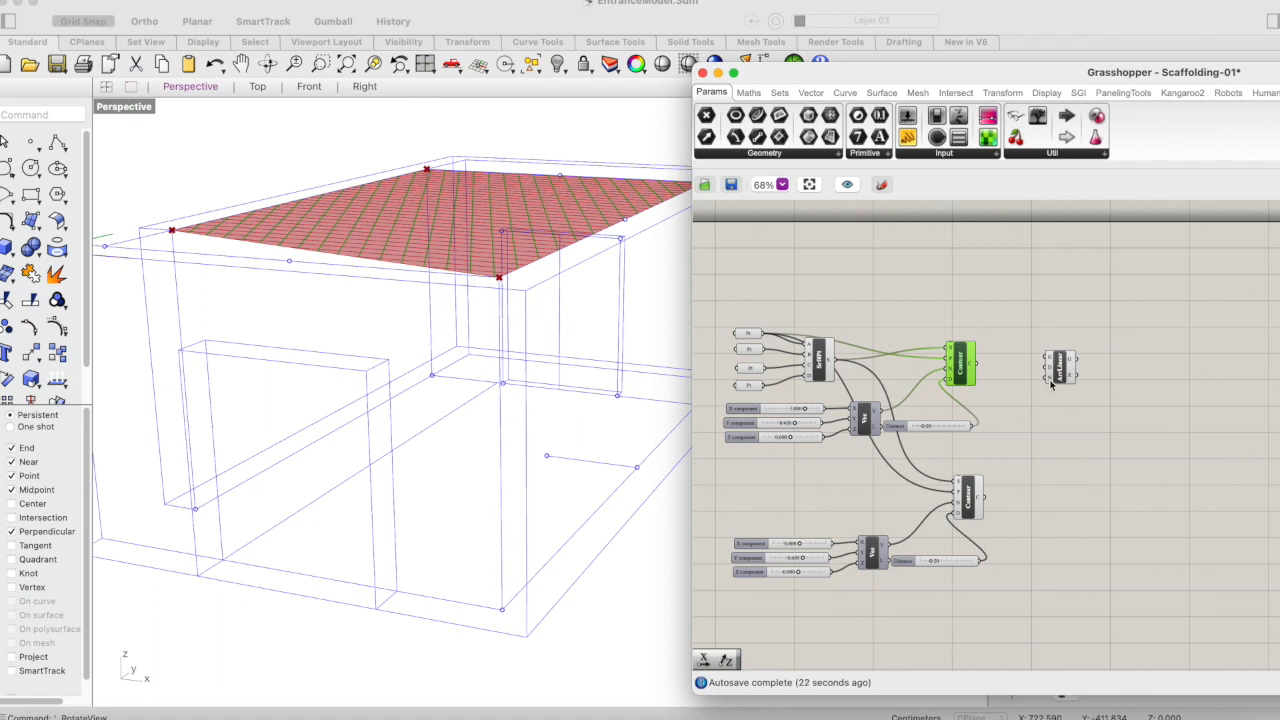
pyautogui.moveTo(1051, 384)
pyautogui.moveTo(1055, 372); pyautogui.dragTo(1066, 370)
pyautogui.moveTo(973, 368); pyautogui.dragTo(1055, 369)
pyautogui.click(1108, 381)
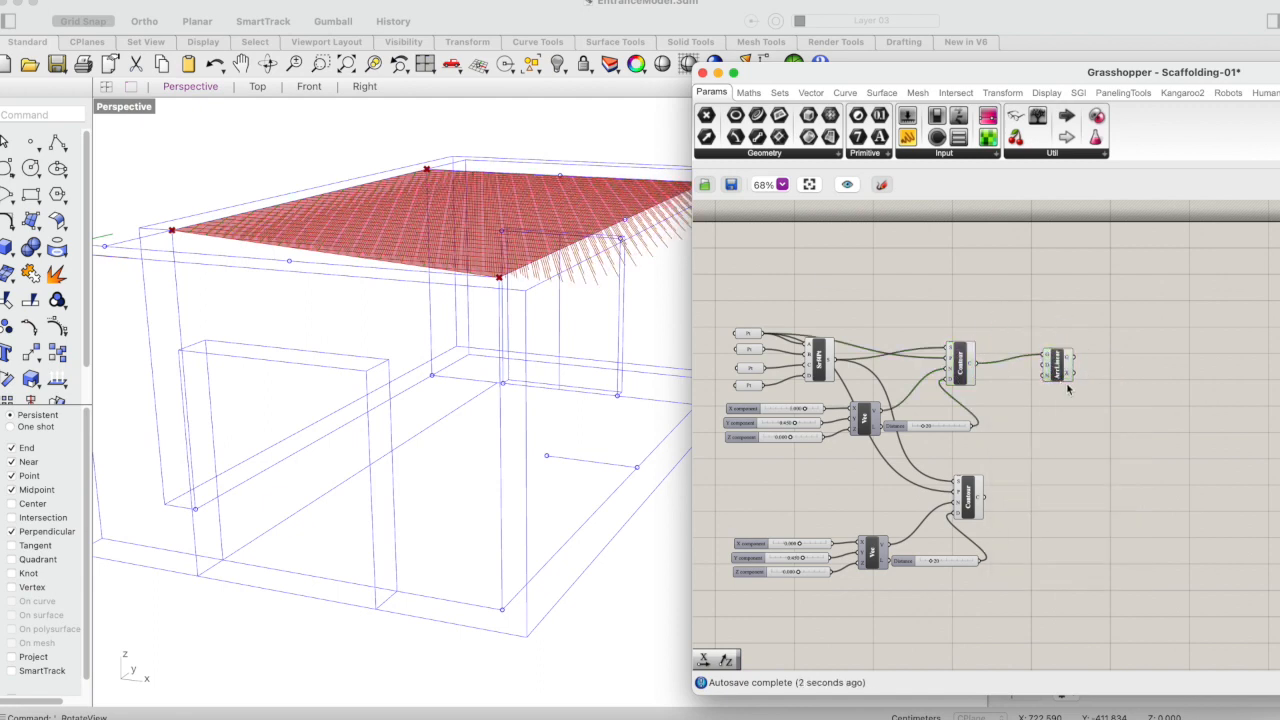
pyautogui.click(1064, 382)
pyautogui.scroll(5, 1040, 405)
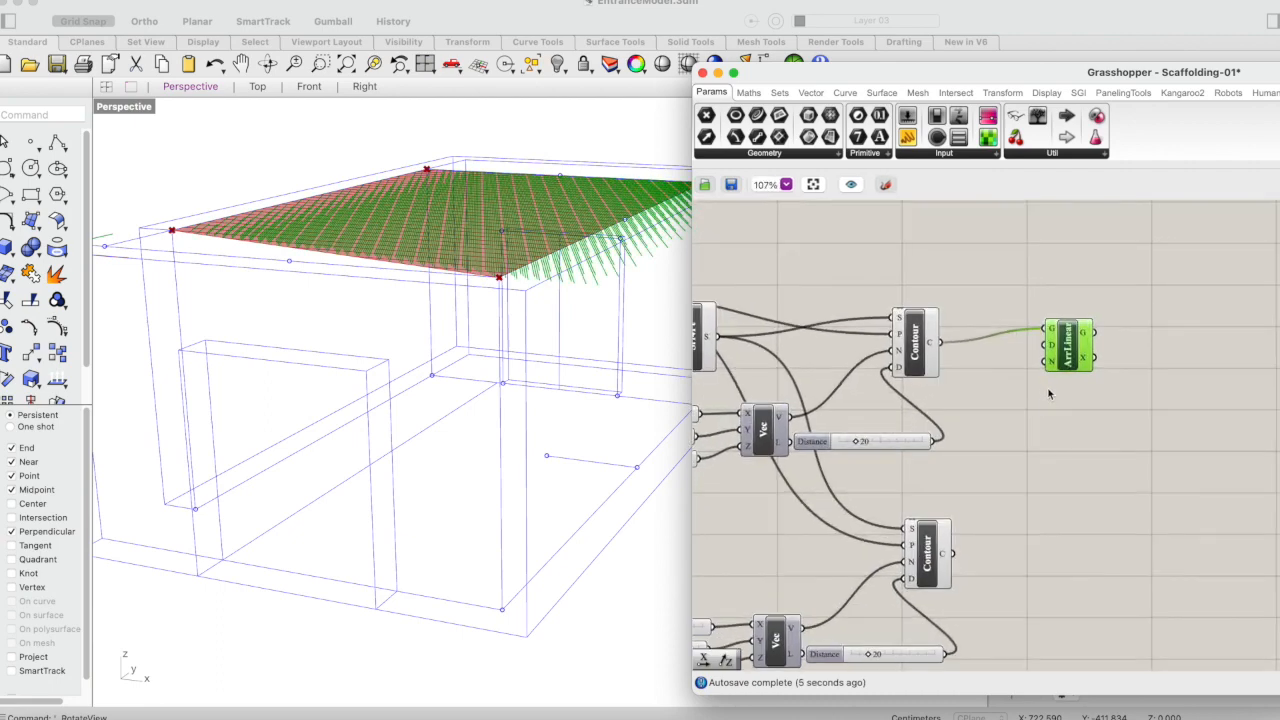
# Step: Add a Unit Z vector and connect it to the Linear Array's direction input, placing it just before the array
pyautogui.click(1064, 458)
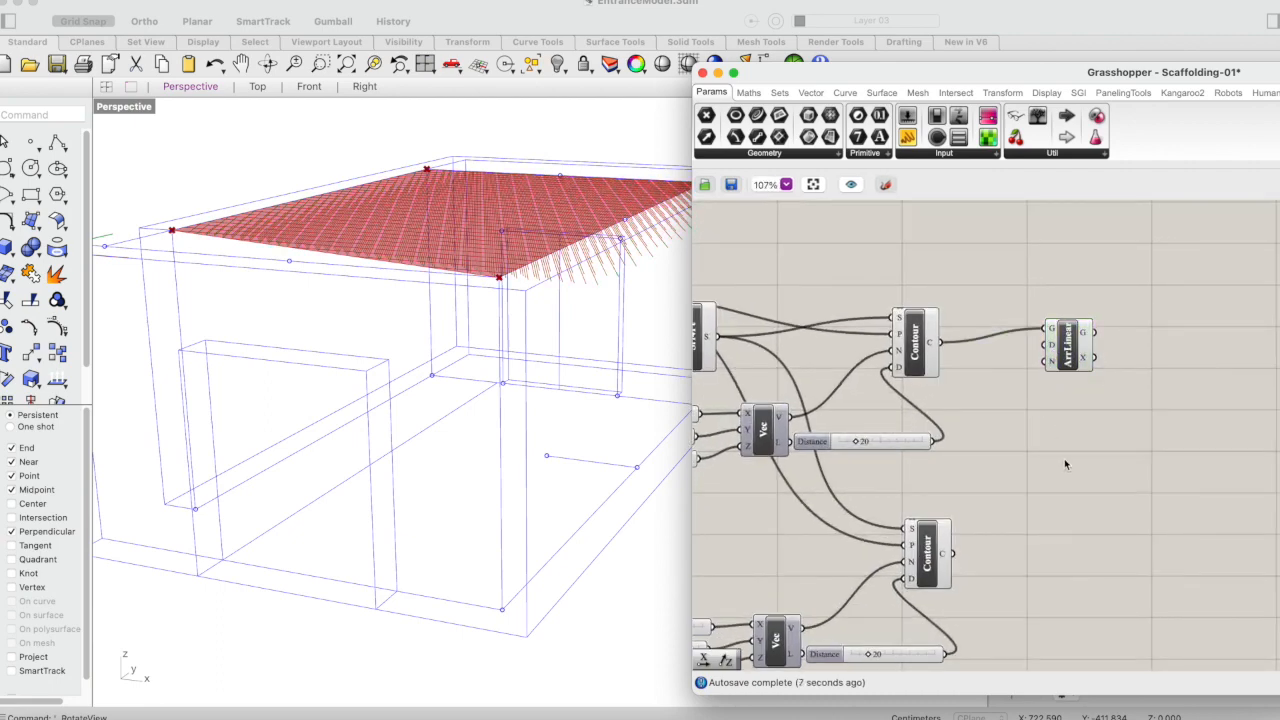
pyautogui.doubleClick(1064, 458)
pyautogui.write('z')
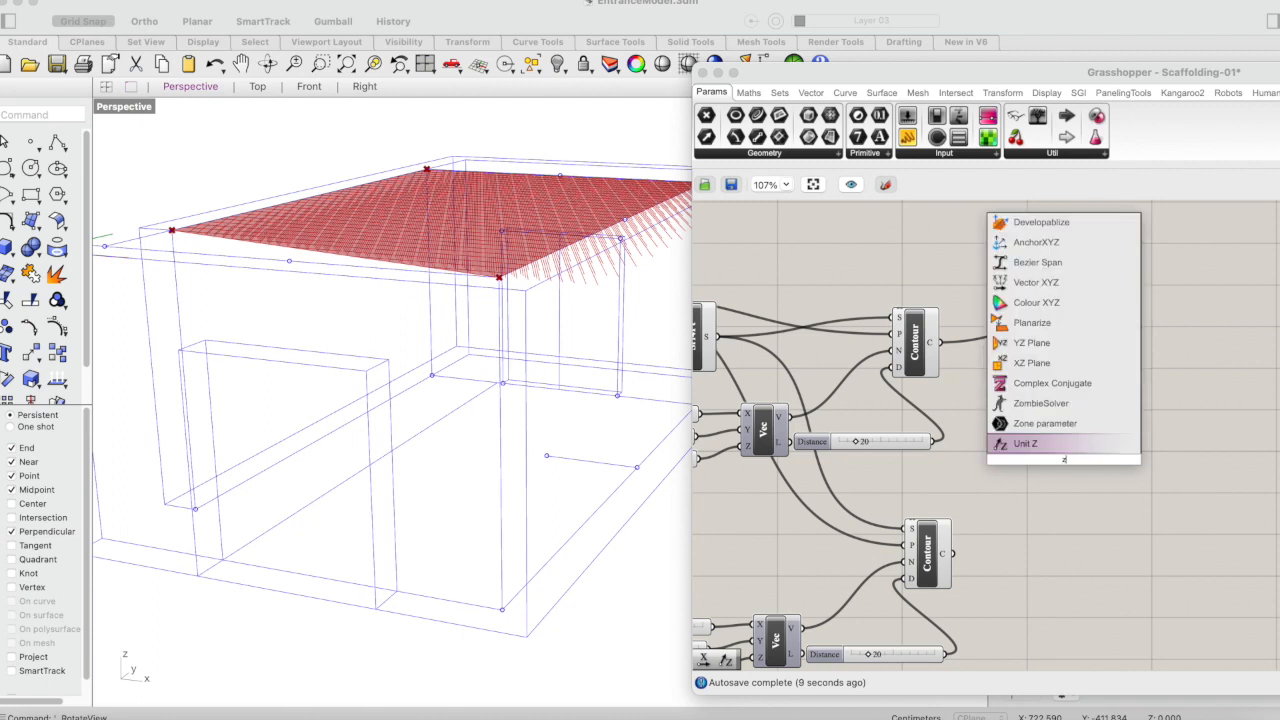
pyautogui.click(1064, 445)
pyautogui.moveTo(1072, 358); pyautogui.dragTo(1134, 354)
pyautogui.moveTo(1075, 466); pyautogui.dragTo(1147, 360)
pyautogui.click(1080, 445)
pyautogui.moveTo(1041, 384); pyautogui.dragTo(1063, 366)
pyautogui.click(1046, 410)
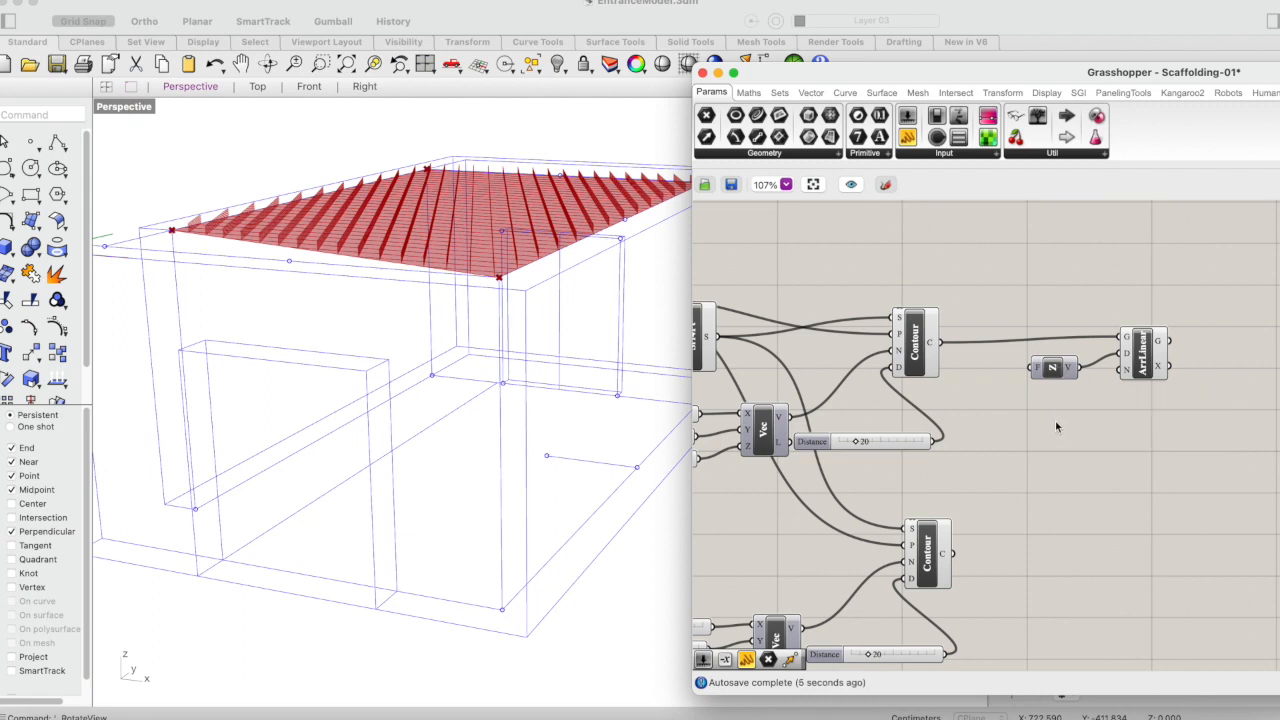
# Step: Create a number slider from 300 and set its value to 30
pyautogui.doubleClick(1038, 473)
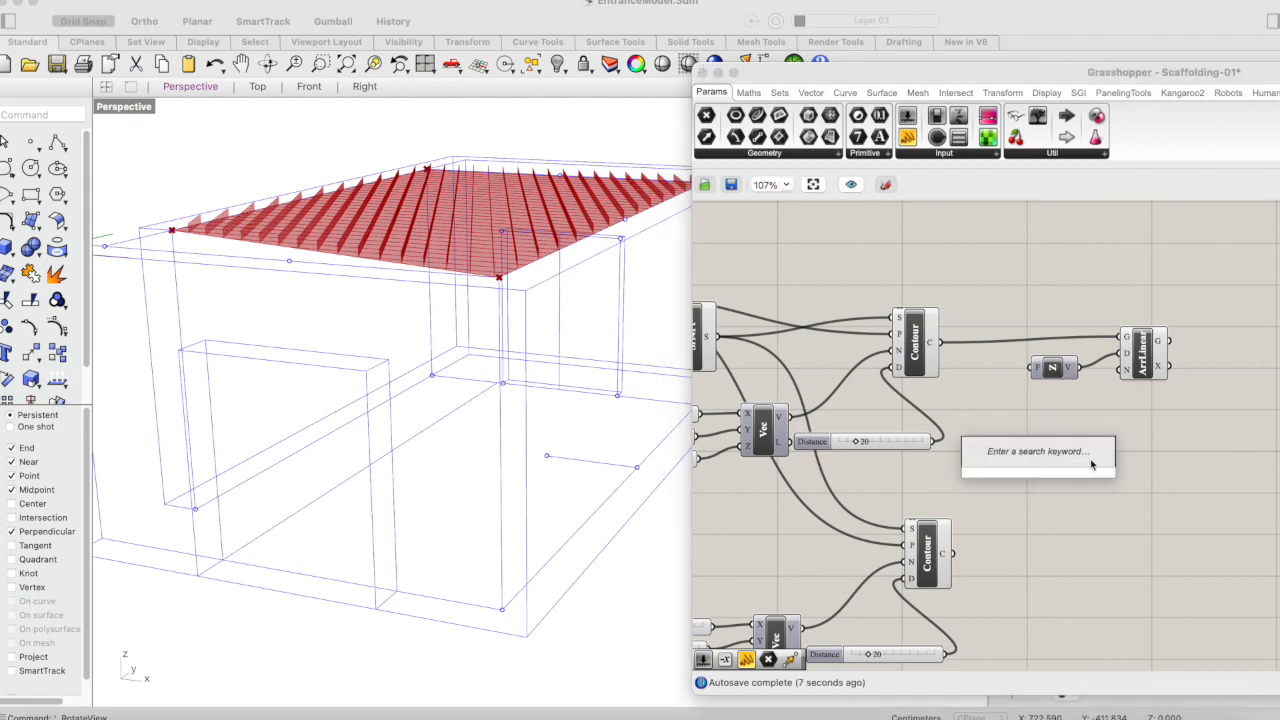
pyautogui.write('1')
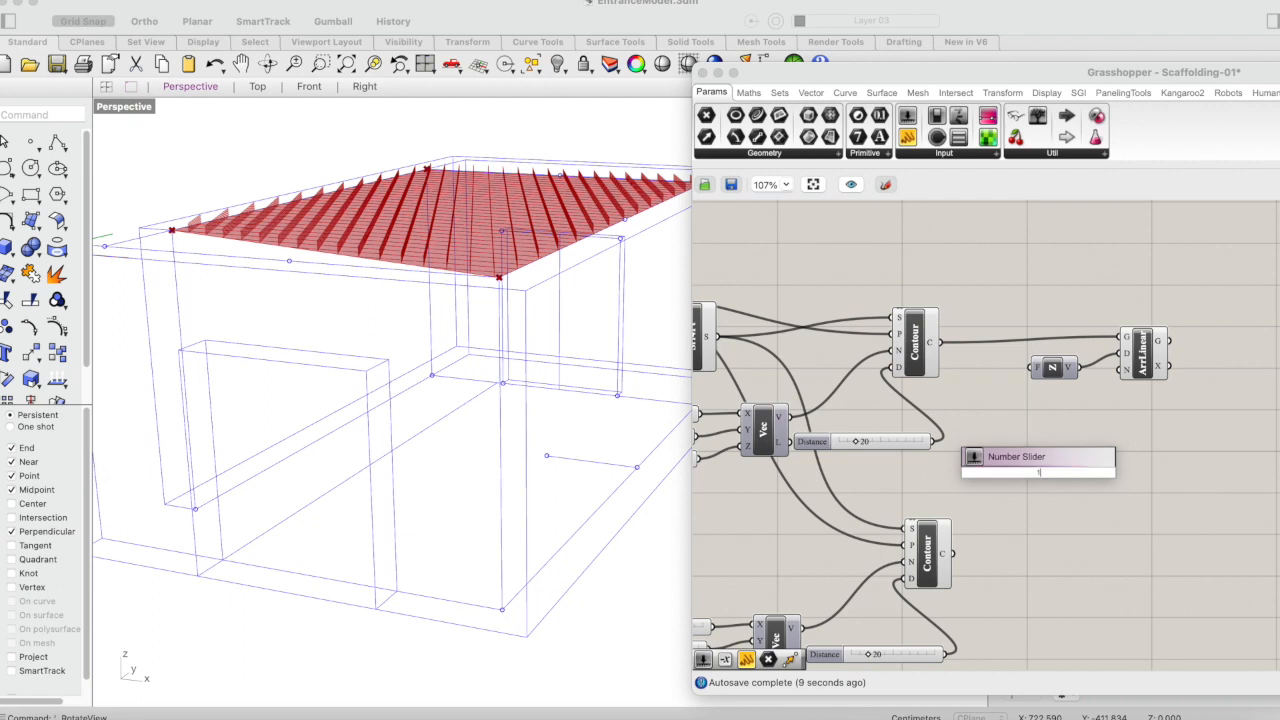
pyautogui.press('BackSpace')
pyautogui.press('BackSpace')
pyautogui.write('300')
pyautogui.press('Return')
pyautogui.doubleClick(1069, 472)
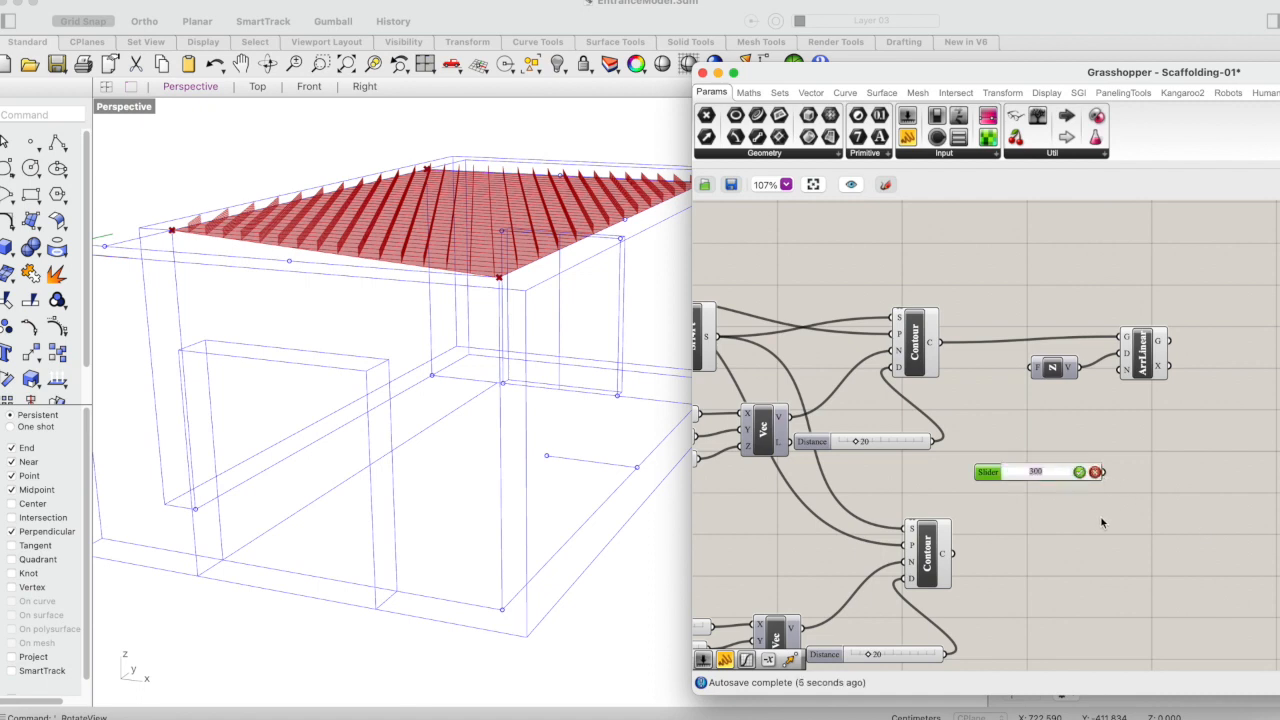
pyautogui.write('30')
pyautogui.click(1079, 472)
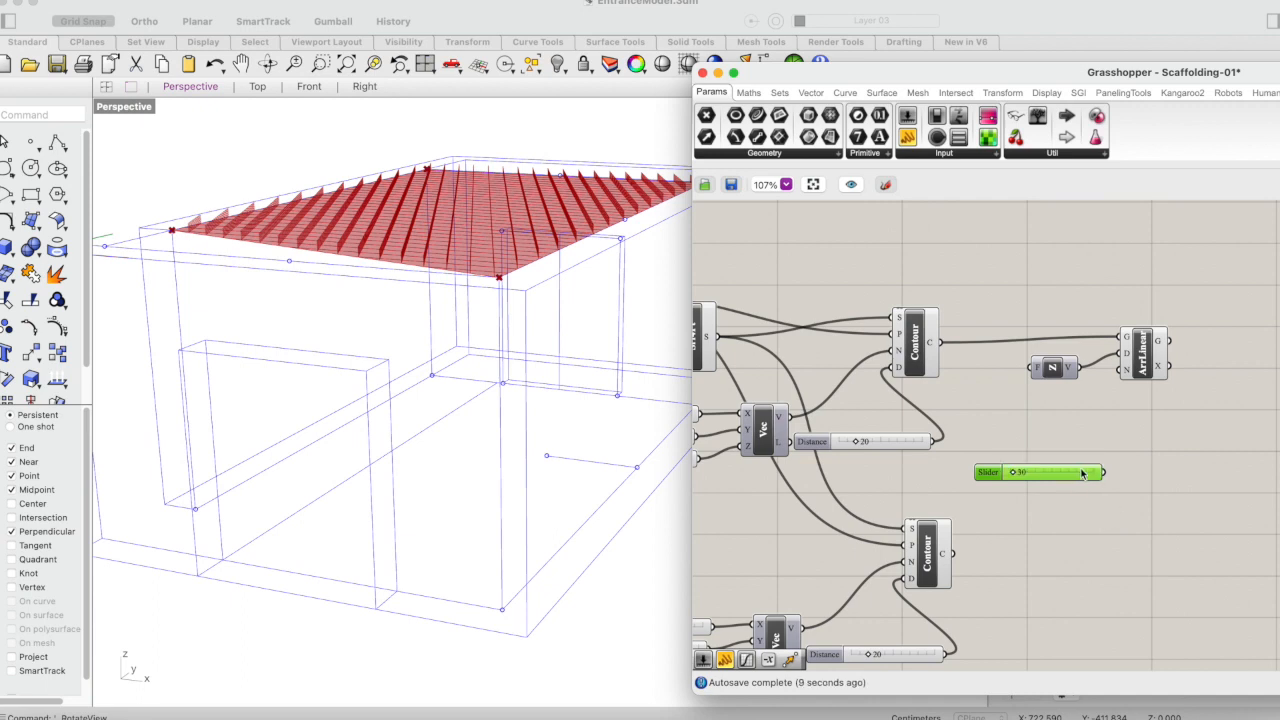
# Step: Connect the new slider to the Unit Z factor, check the array in the Perspective view, and place the slider closer to Unit Z
pyautogui.moveTo(1105, 473); pyautogui.dragTo(1045, 370)
pyautogui.moveTo(1053, 368); pyautogui.dragTo(1060, 368)
pyautogui.moveTo(450, 381); pyautogui.dragTo(452, 356, button='right')
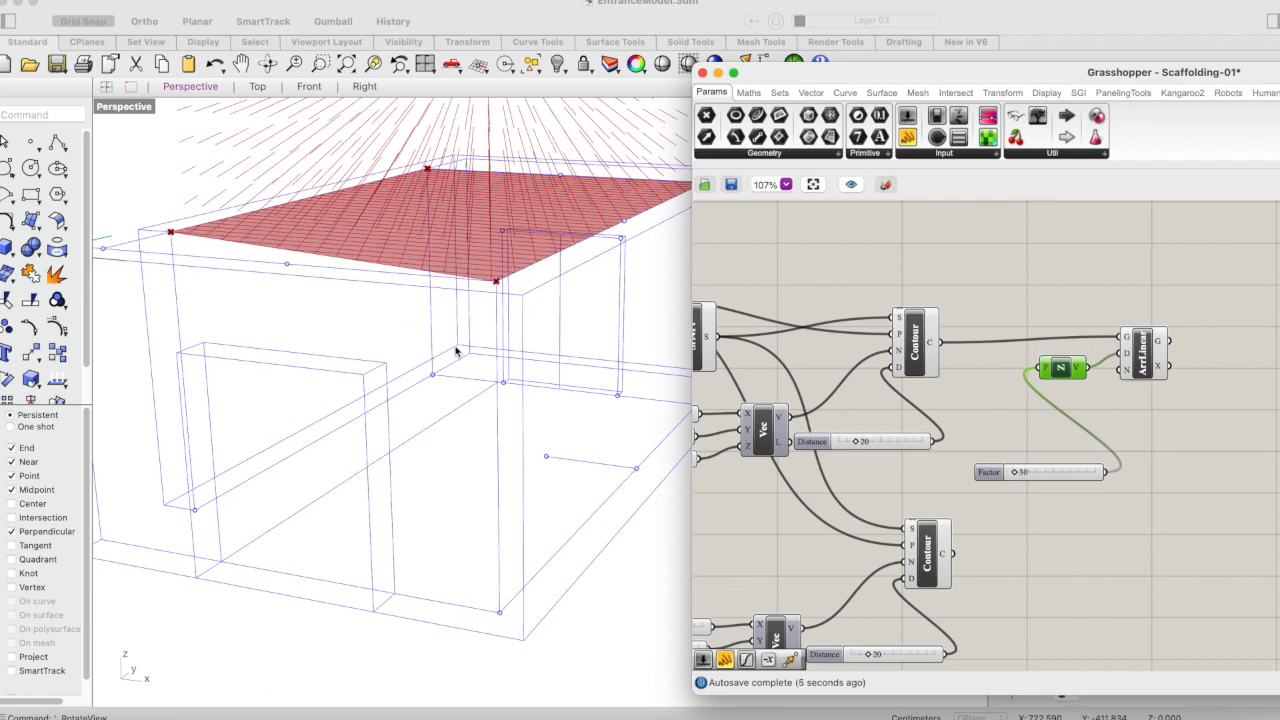
pyautogui.click(384, 355)
pyautogui.scroll(-8, 431, 362)
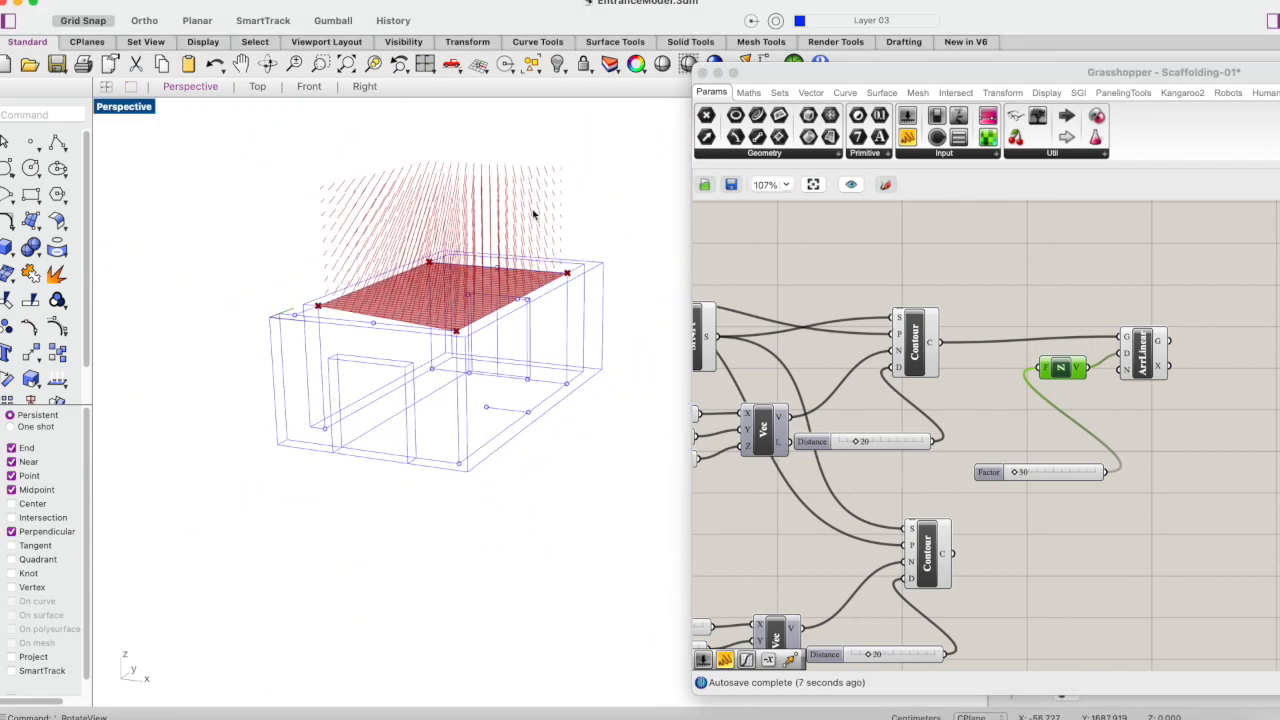
pyautogui.scroll(3, 453, 299)
pyautogui.click(914, 348)
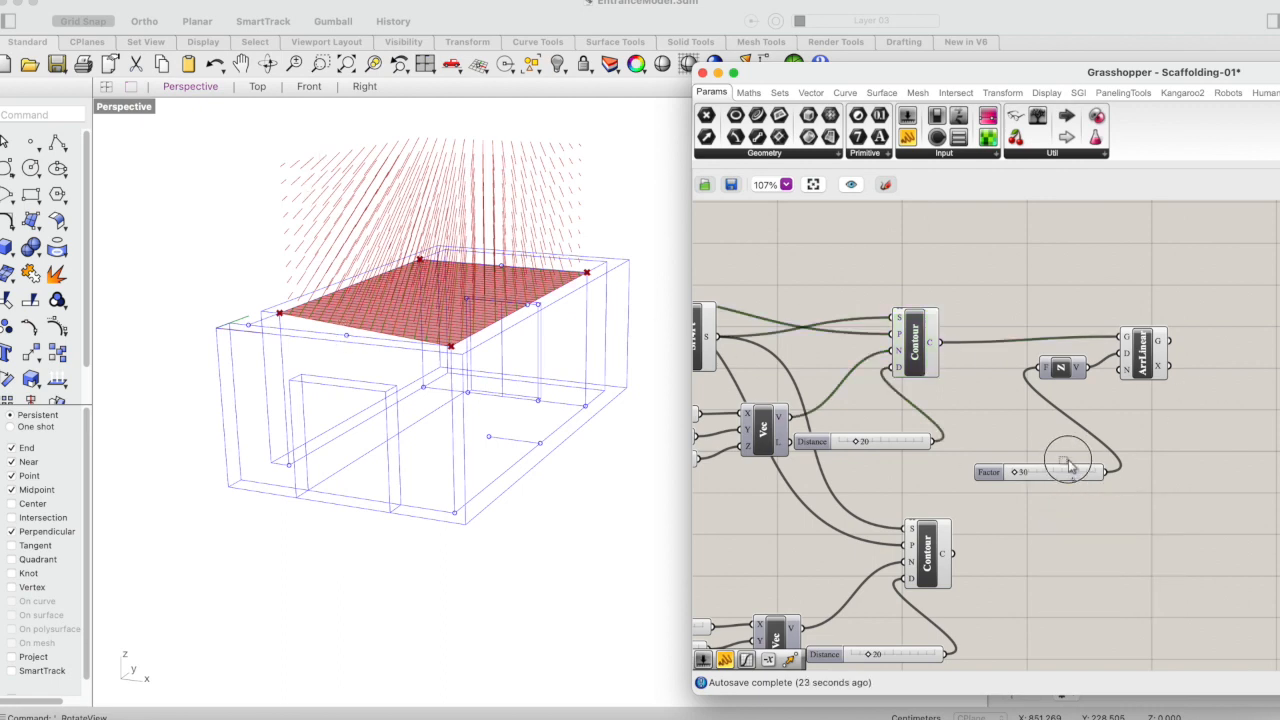
pyautogui.moveTo(1082, 473); pyautogui.dragTo(1072, 432)
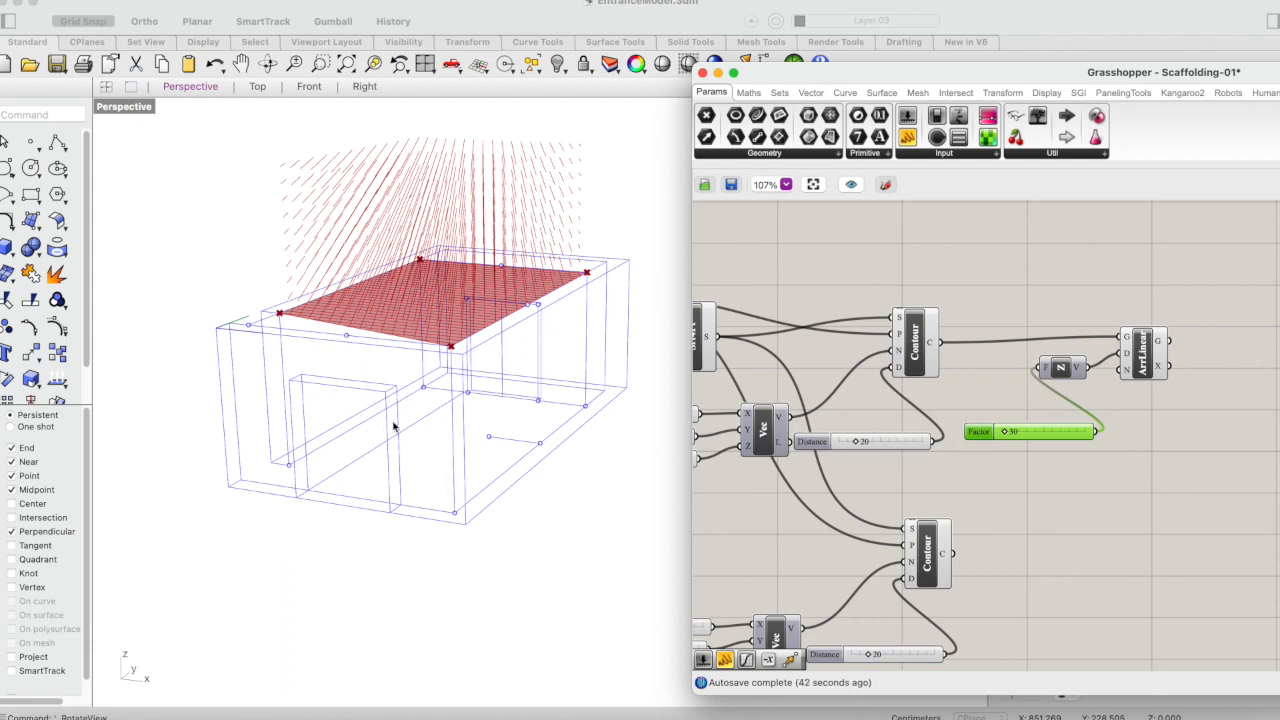
# Step: Insert a Negative component between the slider and the Unit Z factor so the array runs downward
pyautogui.doubleClick(1108, 492)
pyautogui.write('neg')
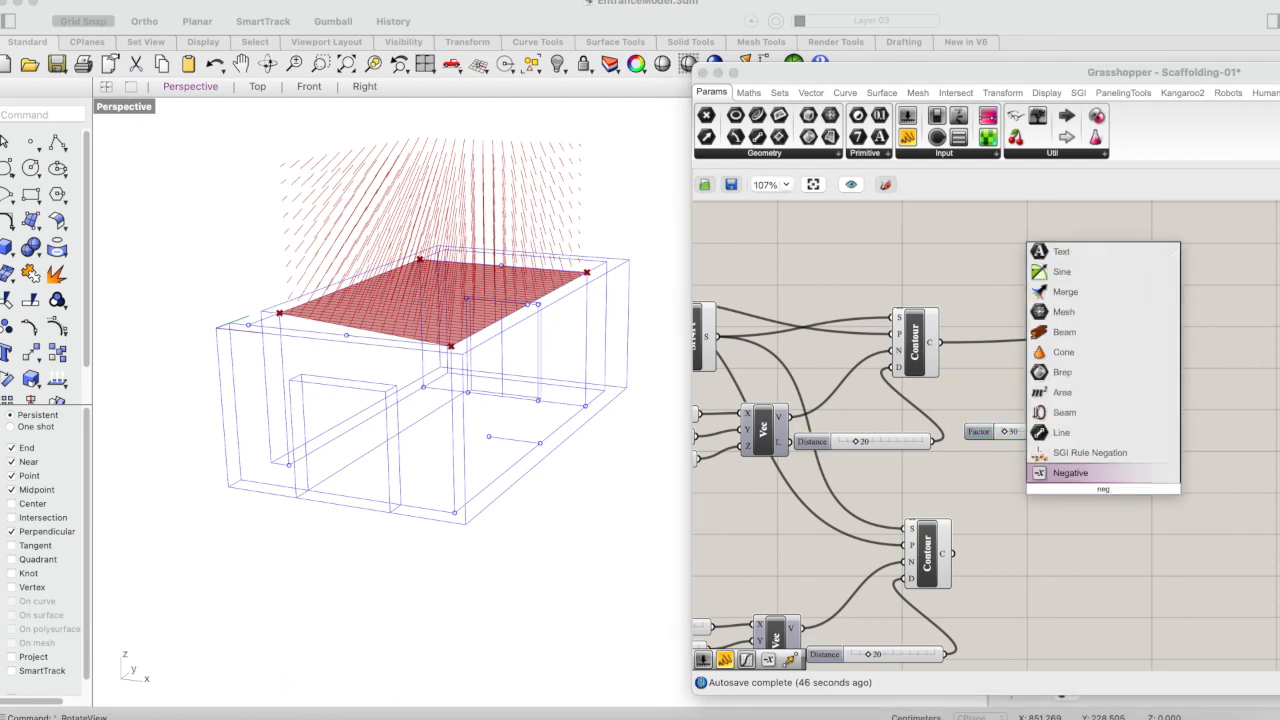
pyautogui.click(1095, 473)
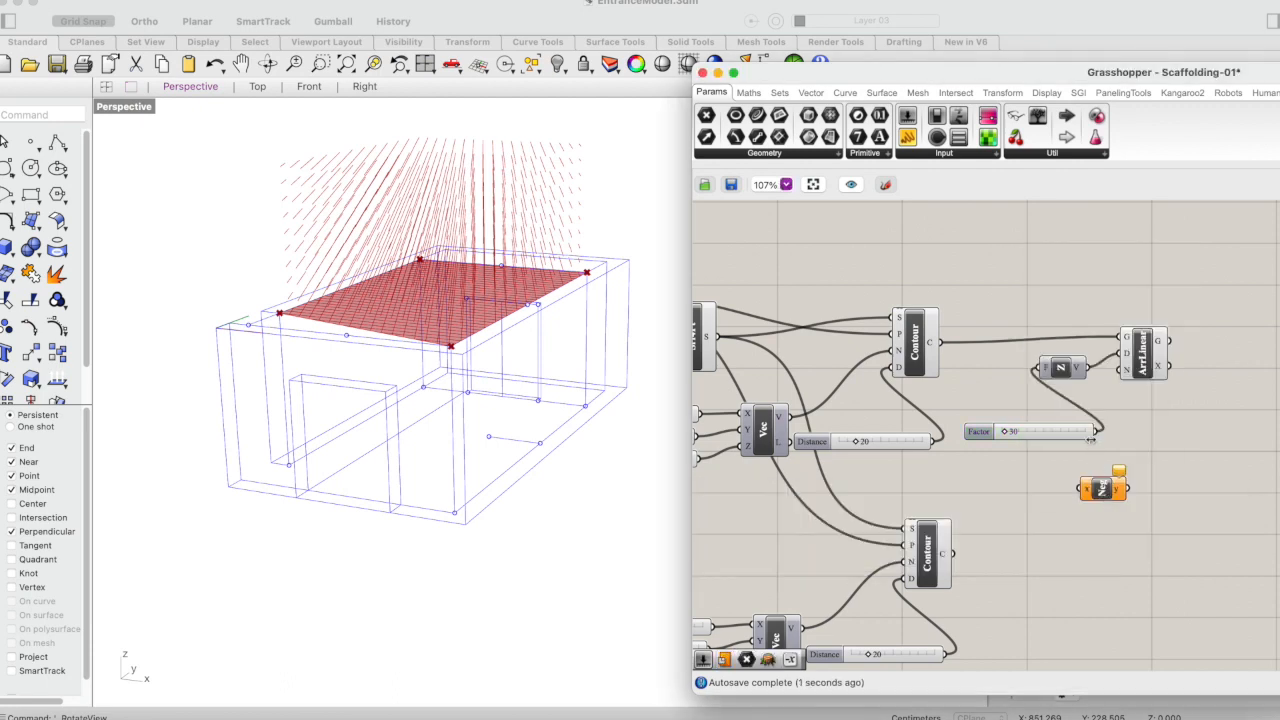
pyautogui.moveTo(1097, 431); pyautogui.dragTo(1044, 369)
pyautogui.click(1062, 372)
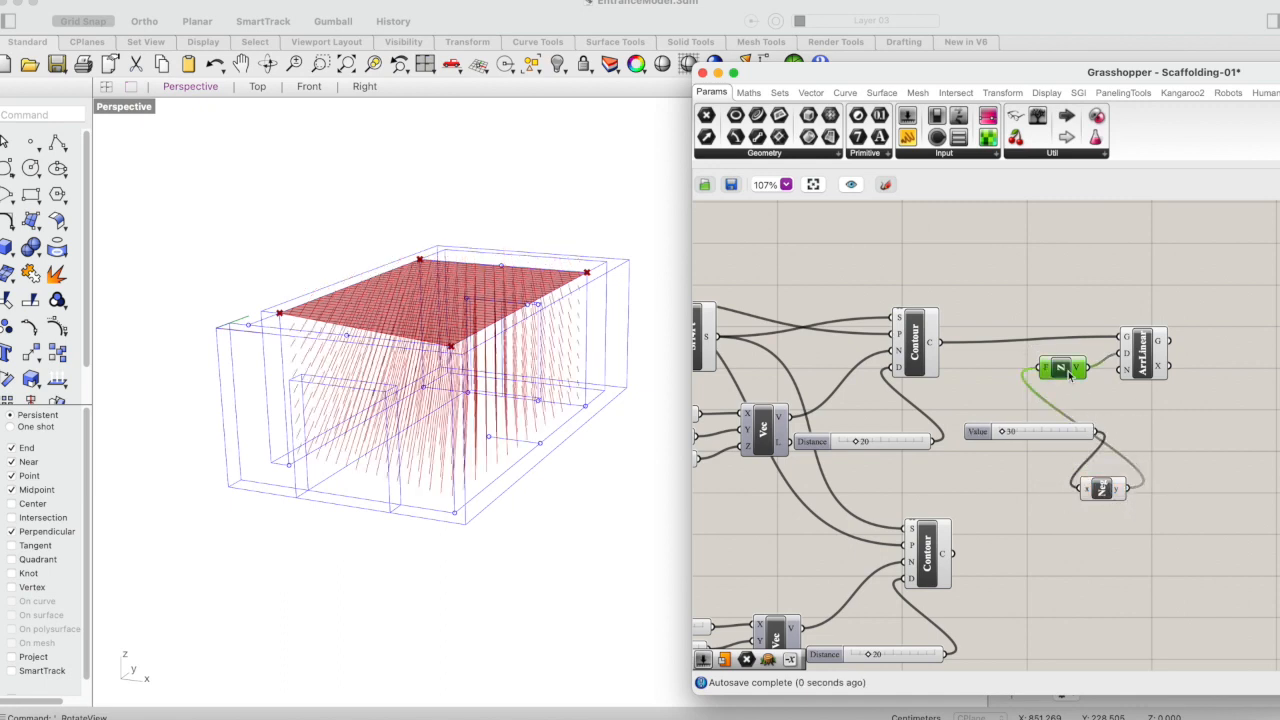
# Step: Line up the Negative, Unit Z and Linear Array components in a row with their slider just below
pyautogui.moveTo(1207, 293); pyautogui.dragTo(1195, 338)
pyautogui.moveTo(1113, 502); pyautogui.dragTo(1151, 355)
pyautogui.click(1060, 424)
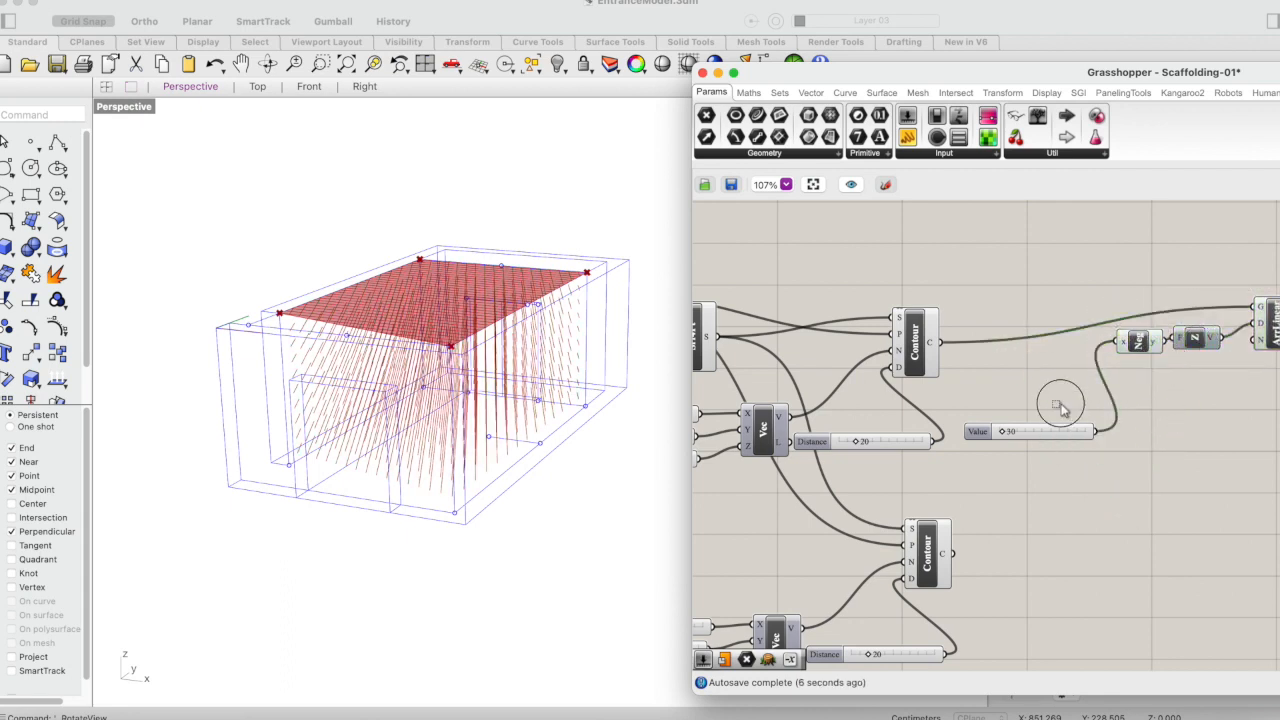
pyautogui.moveTo(1058, 431); pyautogui.dragTo(1131, 367)
pyautogui.click(1143, 471)
pyautogui.moveTo(1119, 457); pyautogui.dragTo(1009, 478, button='right')
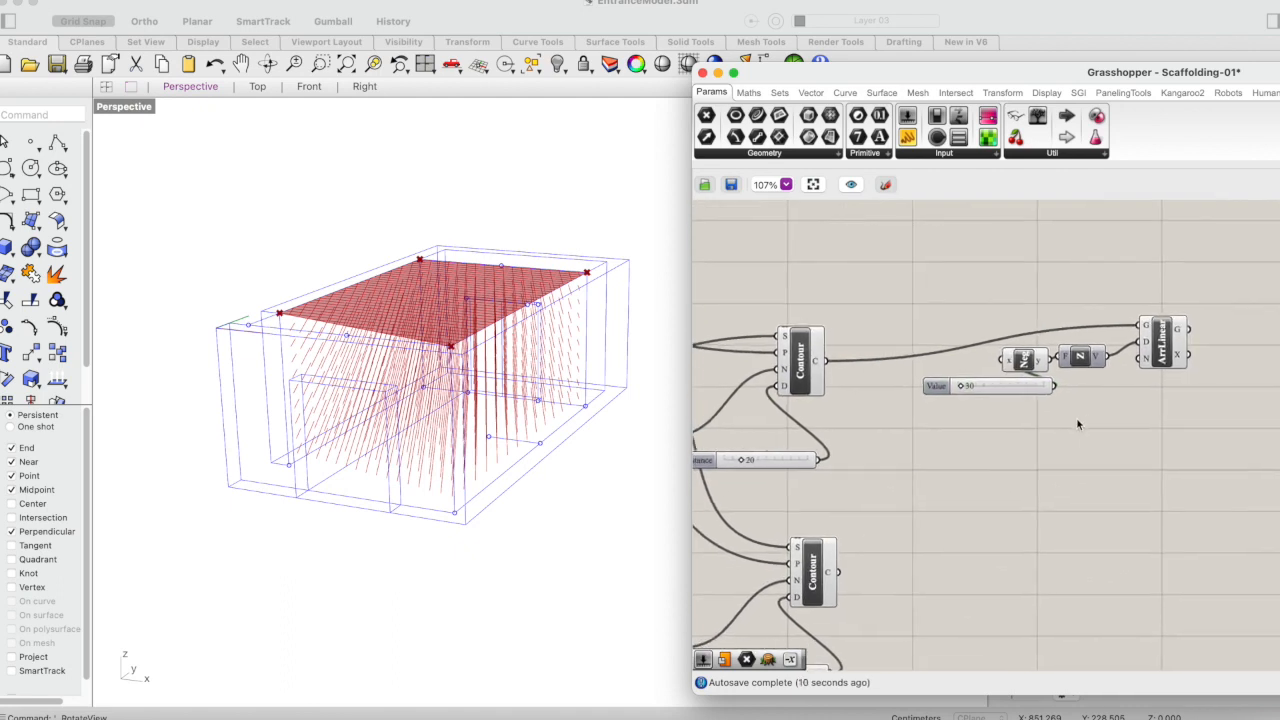
# Step: Tidy the second Contour component, its distance slider and its vector with component sliders into a compact row under the first set
pyautogui.moveTo(810, 352); pyautogui.dragTo(930, 320)
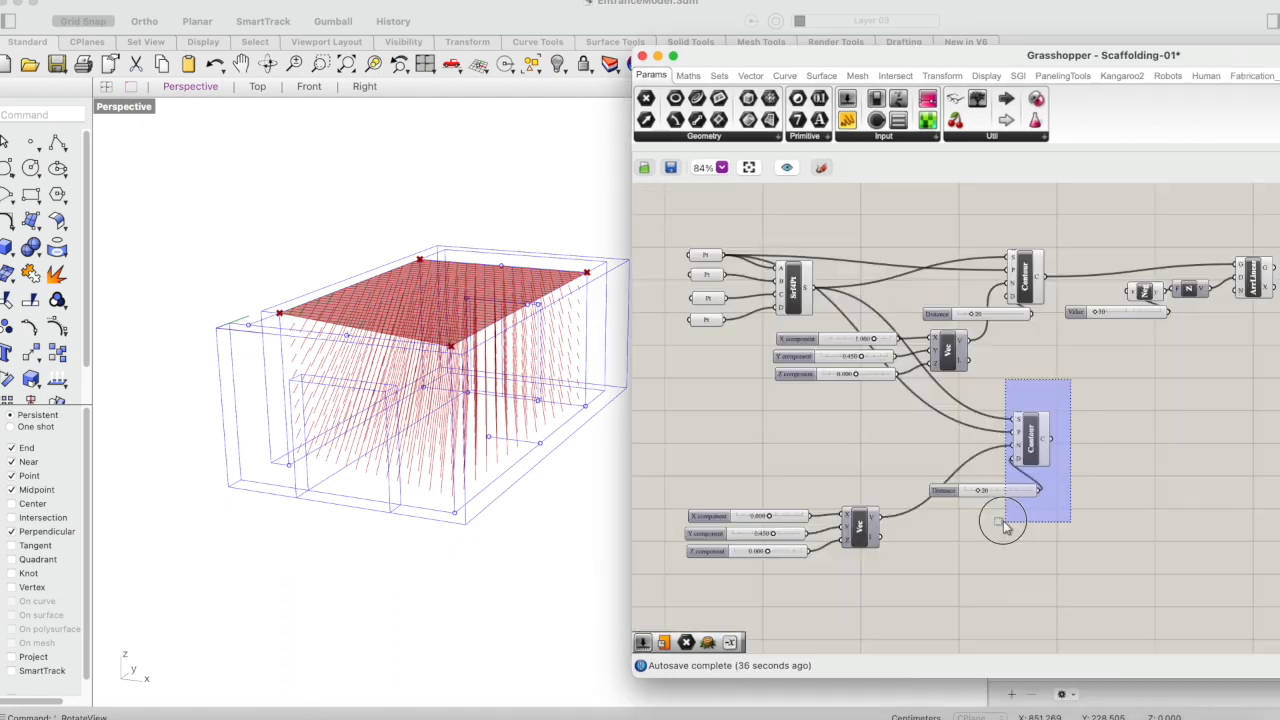
pyautogui.moveTo(1006, 531); pyautogui.dragTo(915, 530)
pyautogui.moveTo(1044, 446); pyautogui.dragTo(1066, 441)
pyautogui.click(1080, 500)
pyautogui.moveTo(1042, 489); pyautogui.dragTo(1045, 477)
pyautogui.click(982, 562)
pyautogui.moveTo(905, 492); pyautogui.dragTo(684, 574)
pyautogui.moveTo(857, 528); pyautogui.dragTo(932, 455)
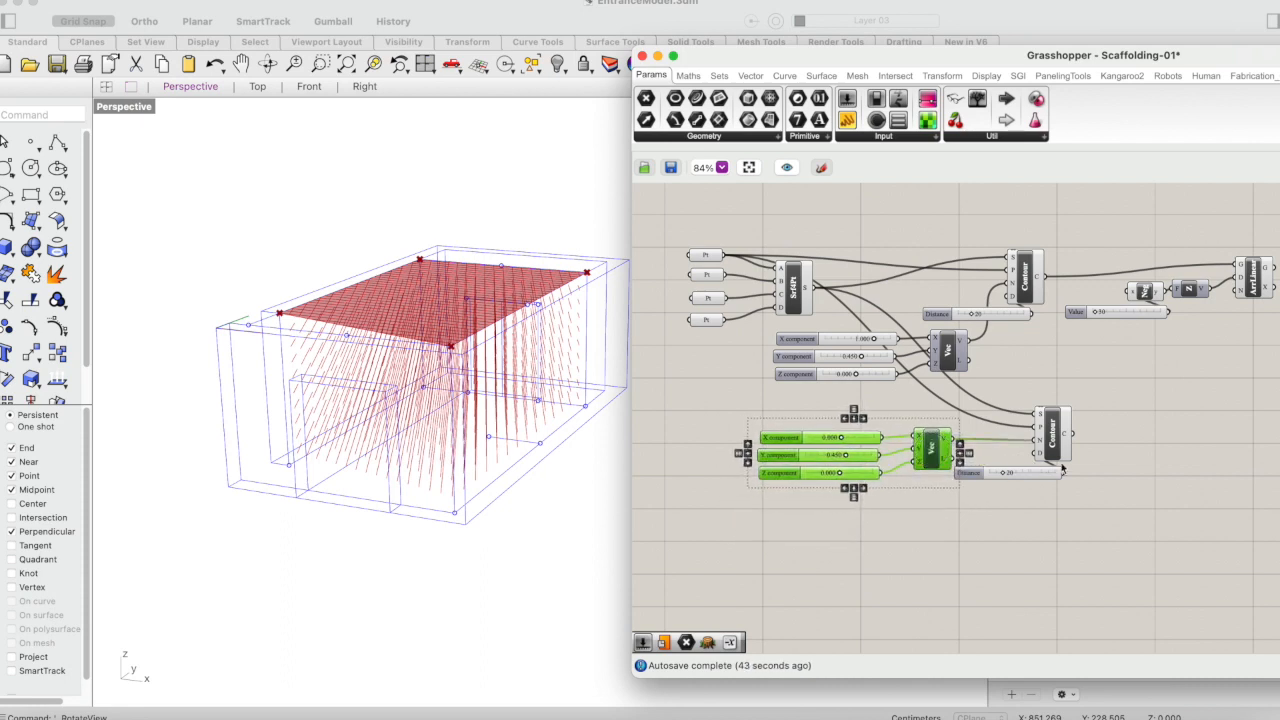
# Step: Group the four point parameters with the four-point surface component
pyautogui.moveTo(813, 222); pyautogui.dragTo(678, 347)
pyautogui.hscroll(-5, 920, 264)
pyautogui.scroll(3, 922, 265)
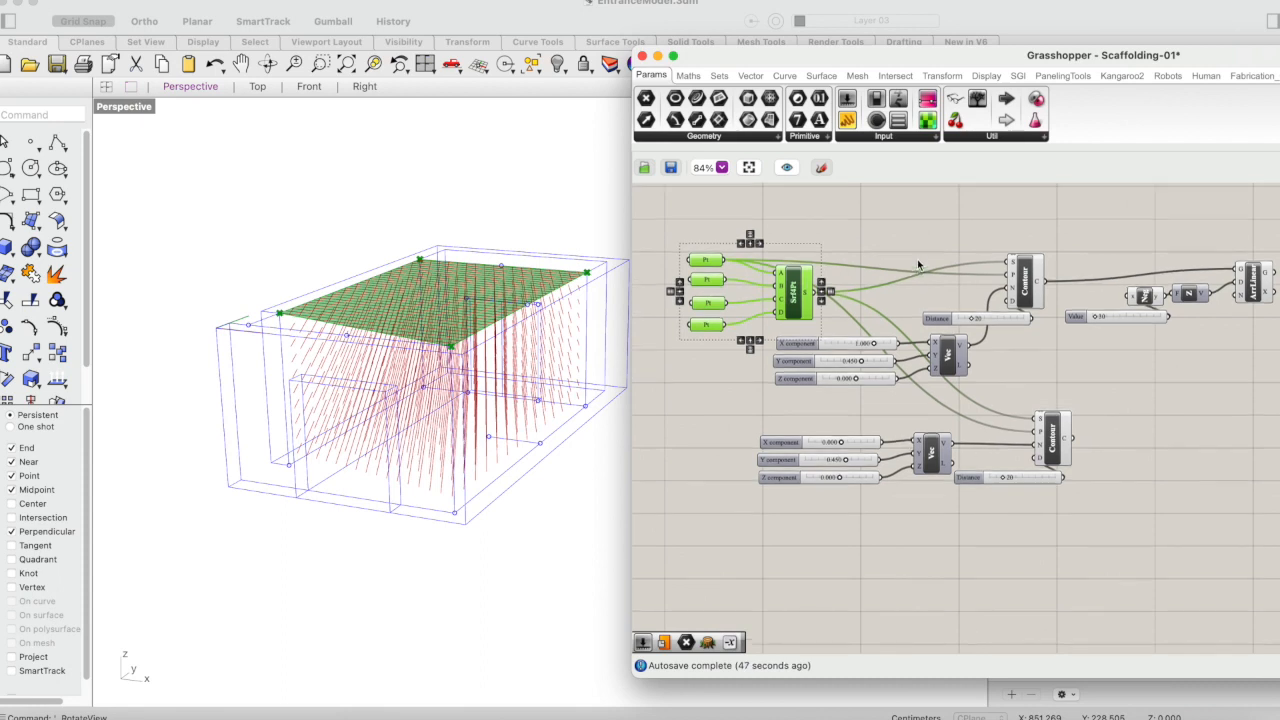
pyautogui.moveTo(935, 342); pyautogui.dragTo(885, 318)
pyautogui.click(1018, 253)
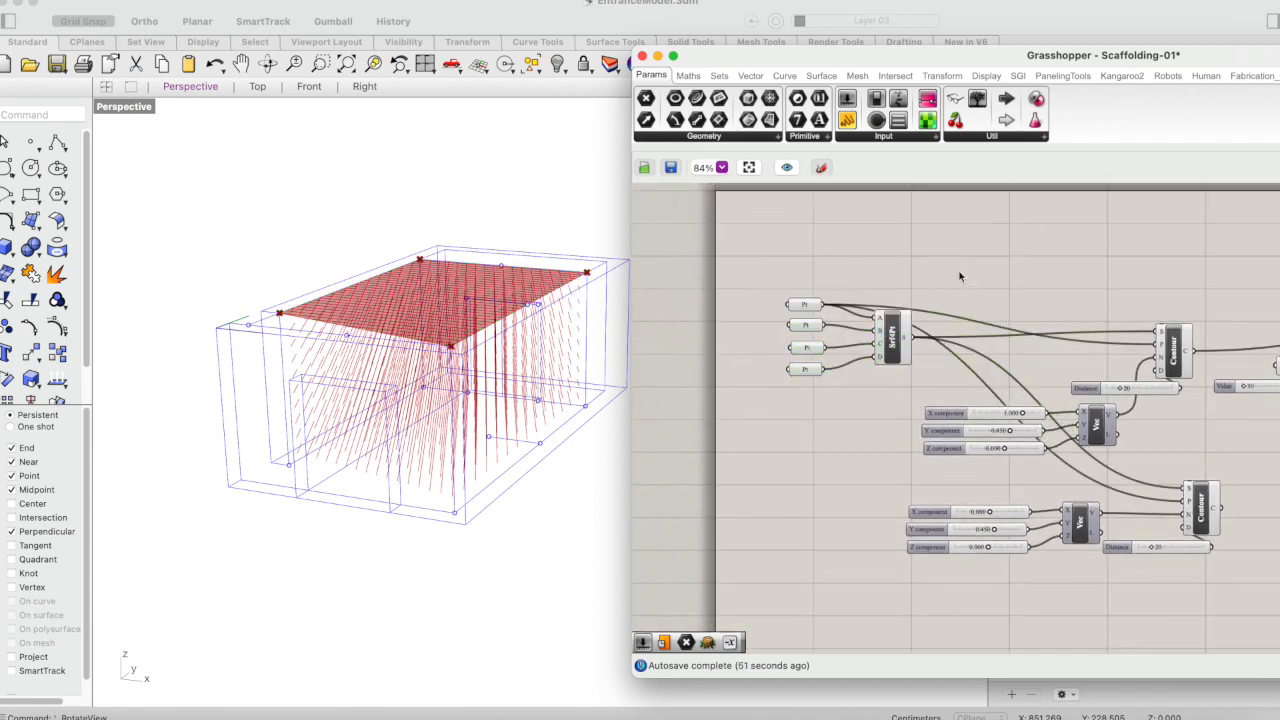
pyautogui.moveTo(950, 262); pyautogui.dragTo(767, 397)
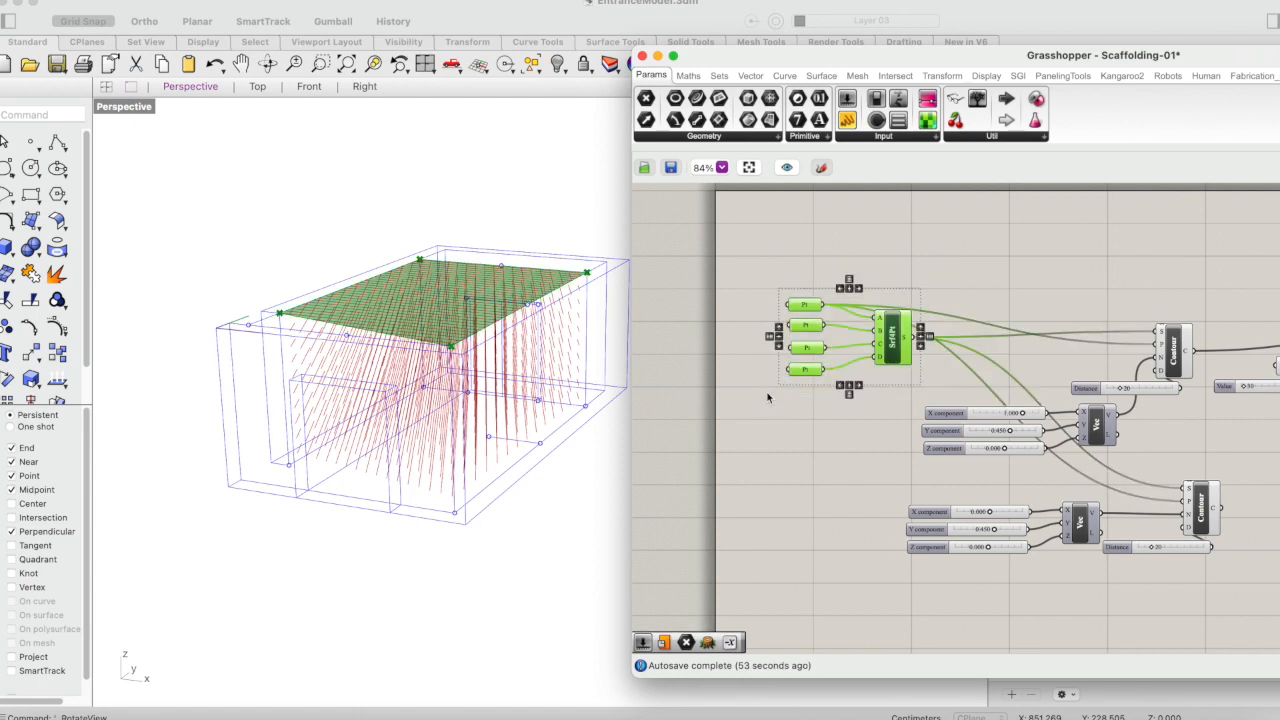
pyautogui.rightClick(878, 297)
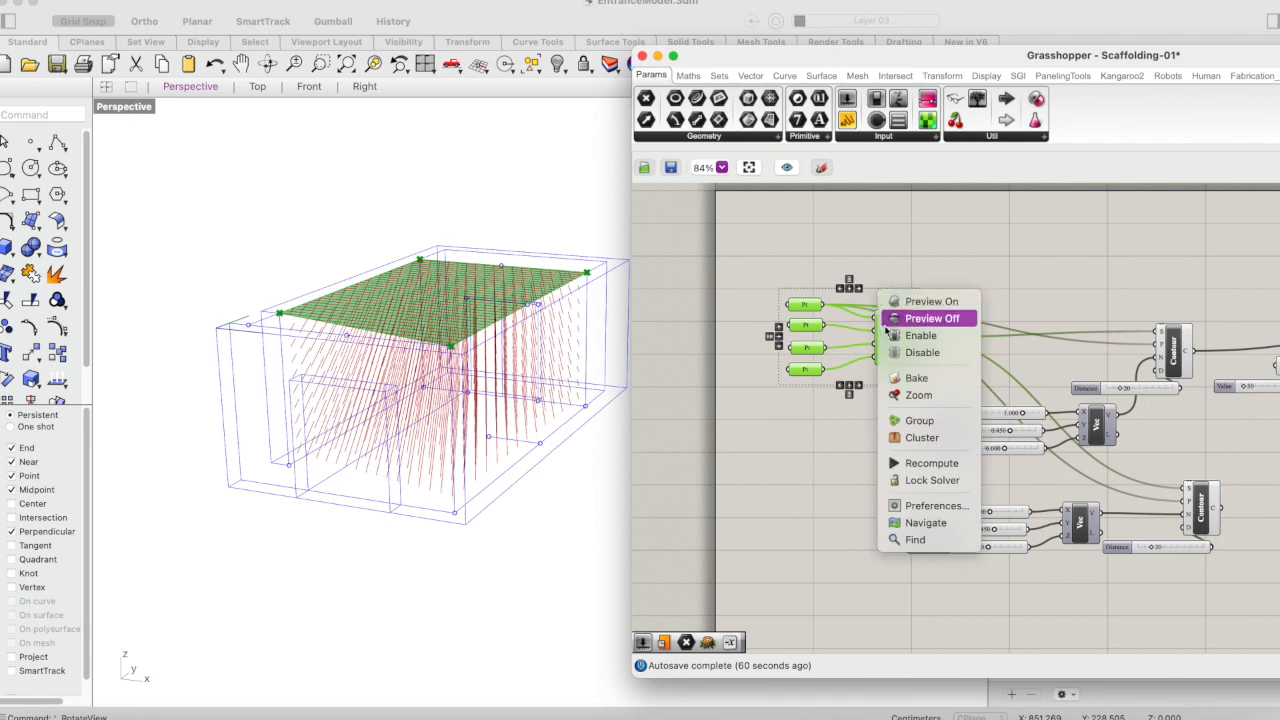
pyautogui.click(905, 421)
# Step: Insert a Scribble note and place it just above the group of point parameters and the four-point surface
pyautogui.doubleClick(909, 262)
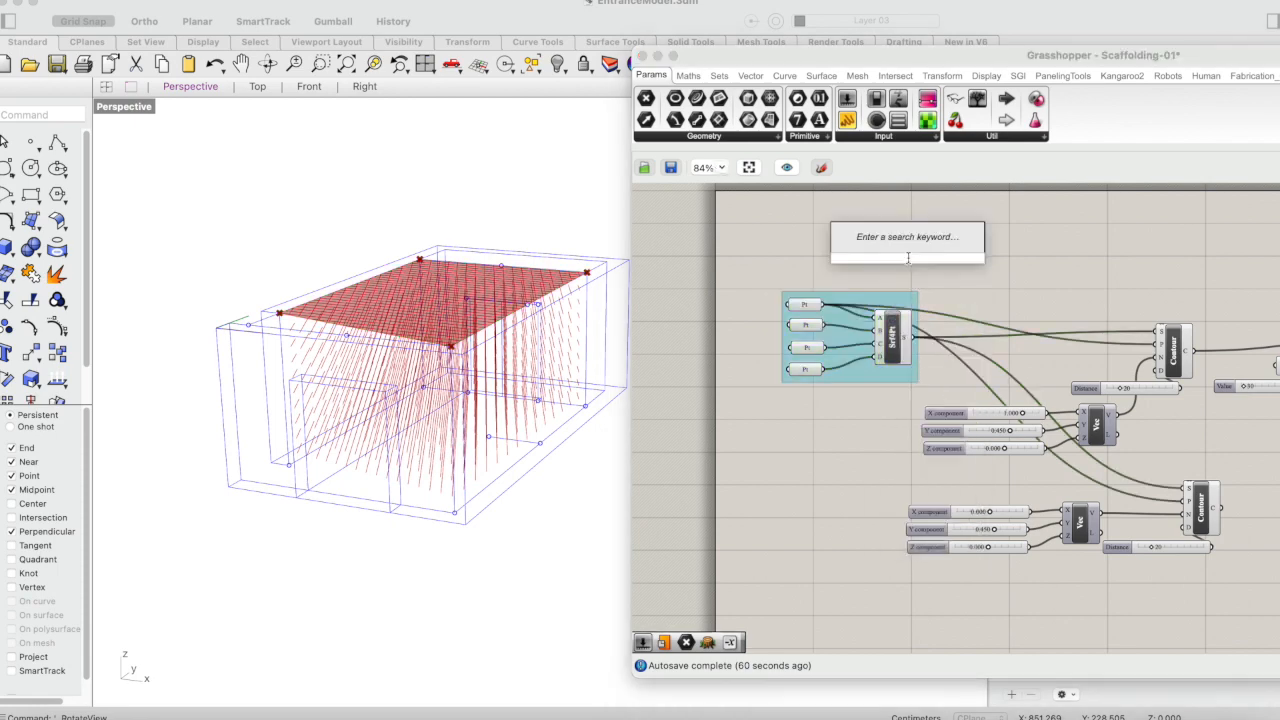
pyautogui.write('scrib')
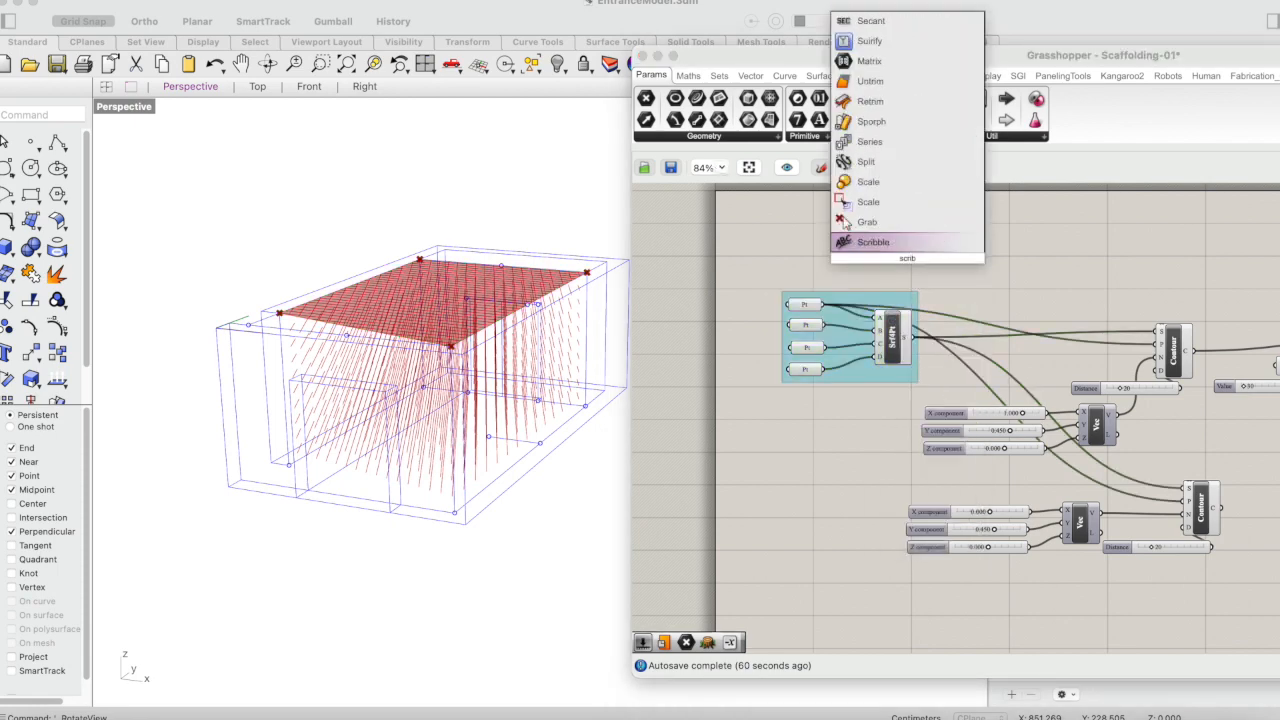
pyautogui.click(901, 244)
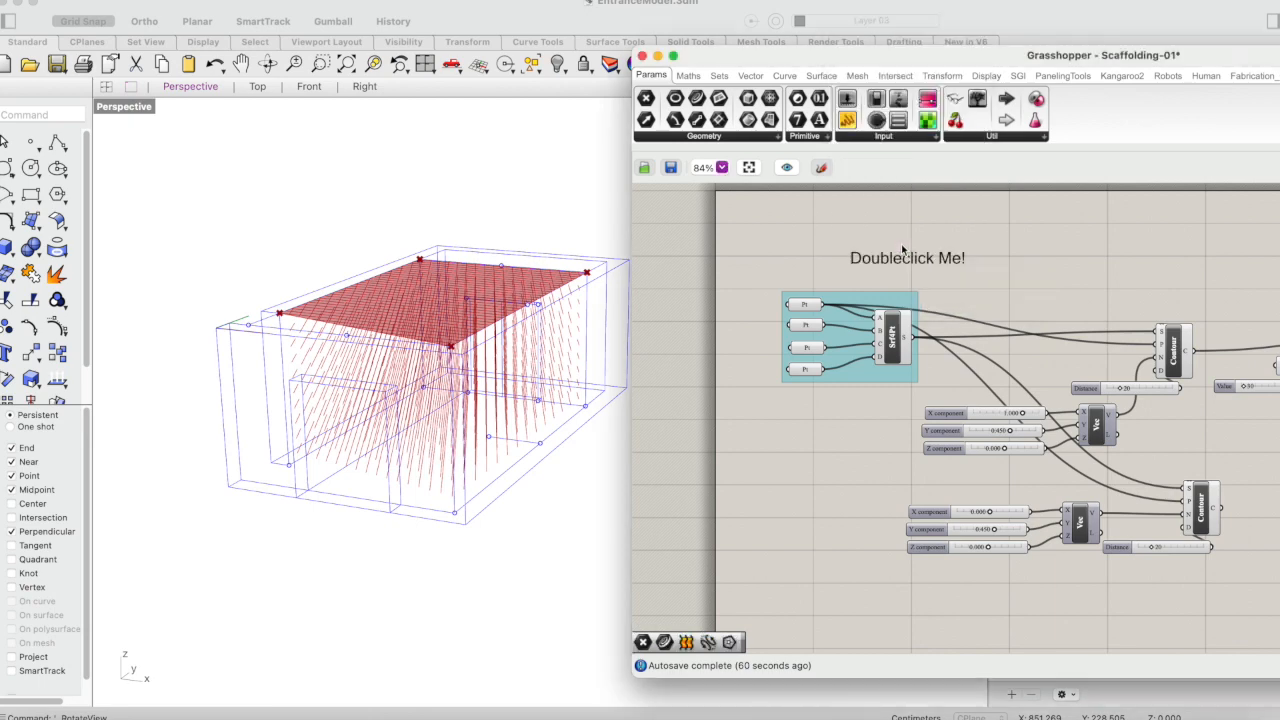
pyautogui.moveTo(918, 259); pyautogui.dragTo(853, 280)
# Step: Change the scribble's text to "Base geometry -ceiling" and set its size to 20
pyautogui.doubleClick(853, 279)
pyautogui.click(808, 208)
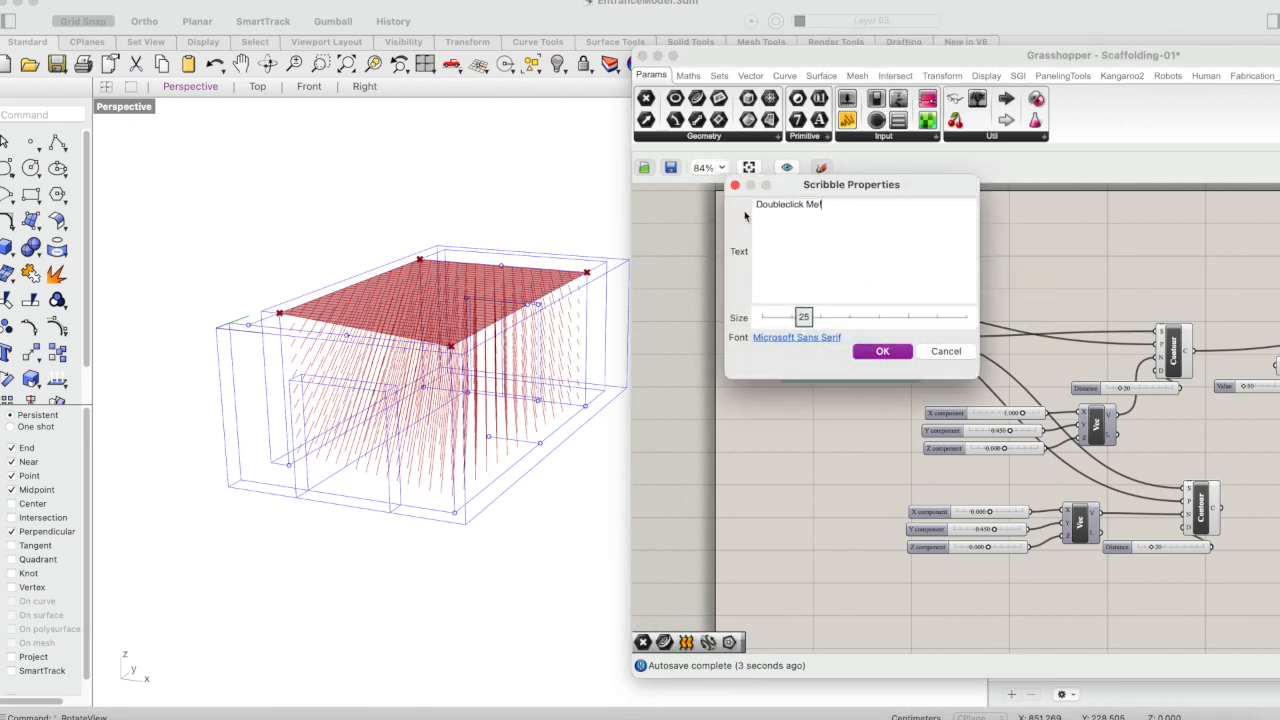
pyautogui.moveTo(847, 207); pyautogui.dragTo(703, 200)
pyautogui.press('BackSpace')
pyautogui.write('b')
pyautogui.write('BAs')
pyautogui.write('se geometry -ceil')
pyautogui.write('ing')
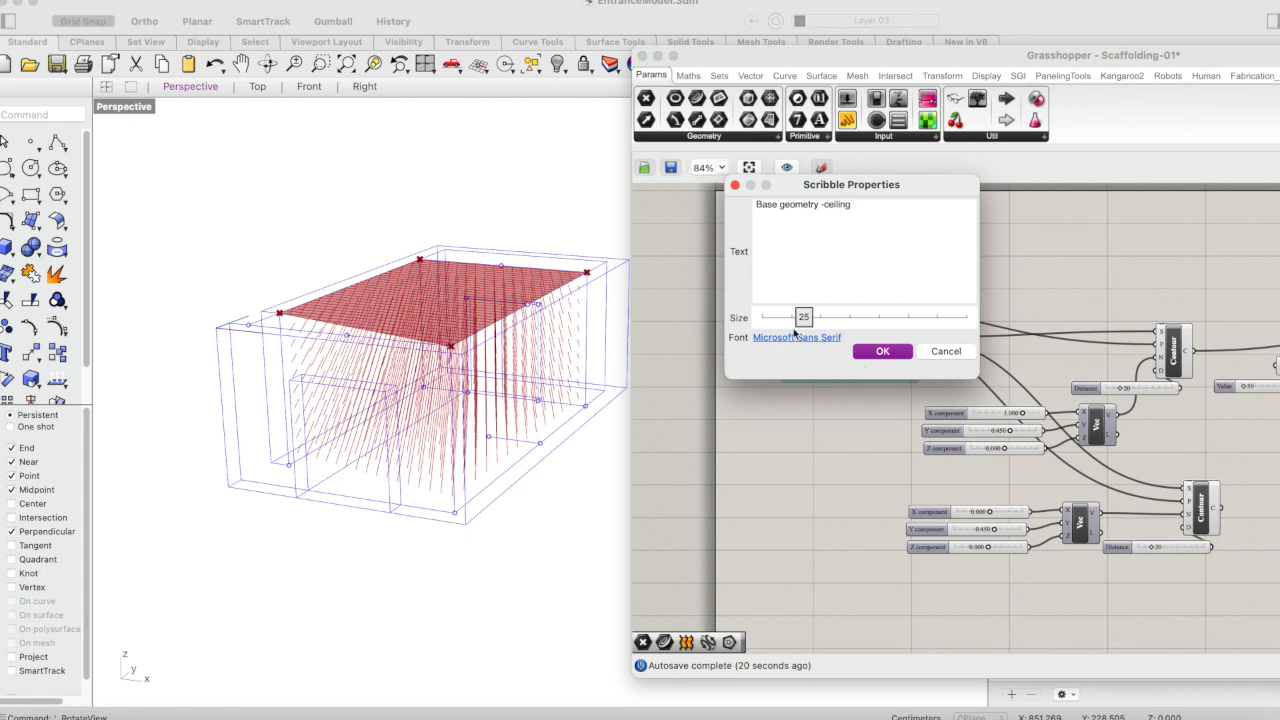
pyautogui.moveTo(804, 318); pyautogui.dragTo(799, 321)
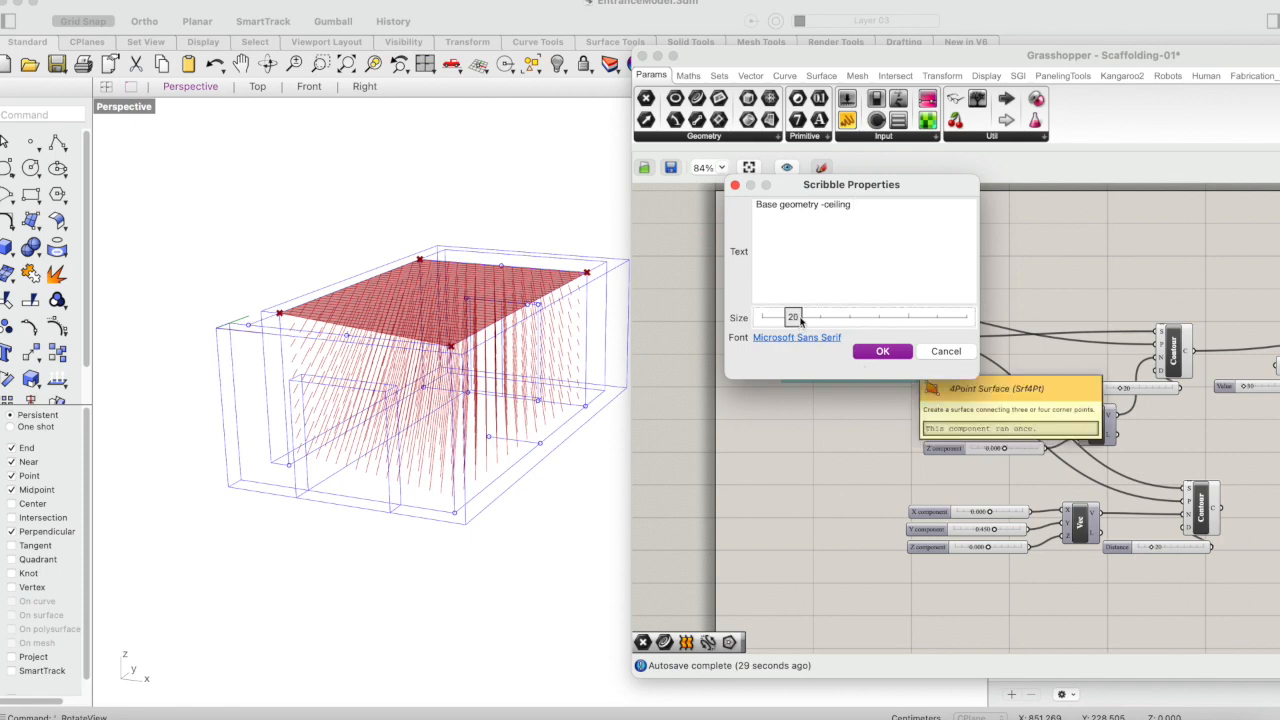
pyautogui.click(882, 351)
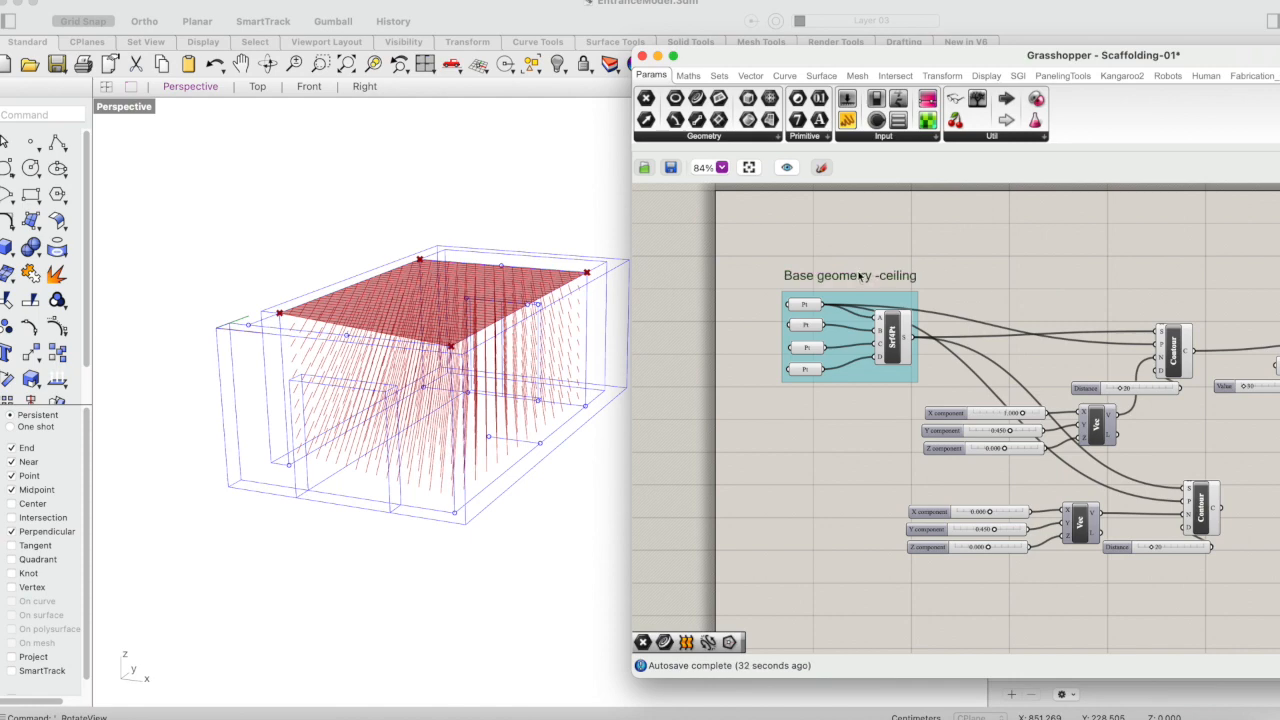
# Step: Add the "Base geometry -ceiling" label to the group of points and four-point surface
pyautogui.click(858, 277)
pyautogui.rightClick(852, 300)
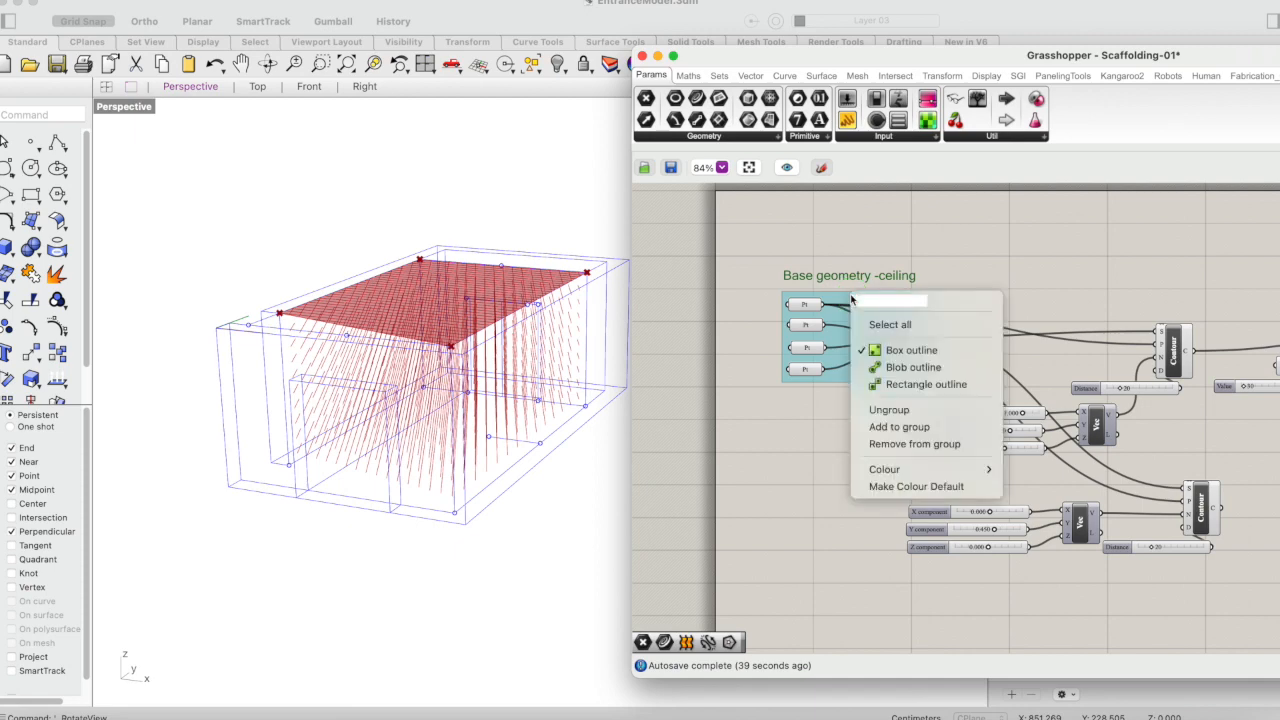
pyautogui.click(925, 430)
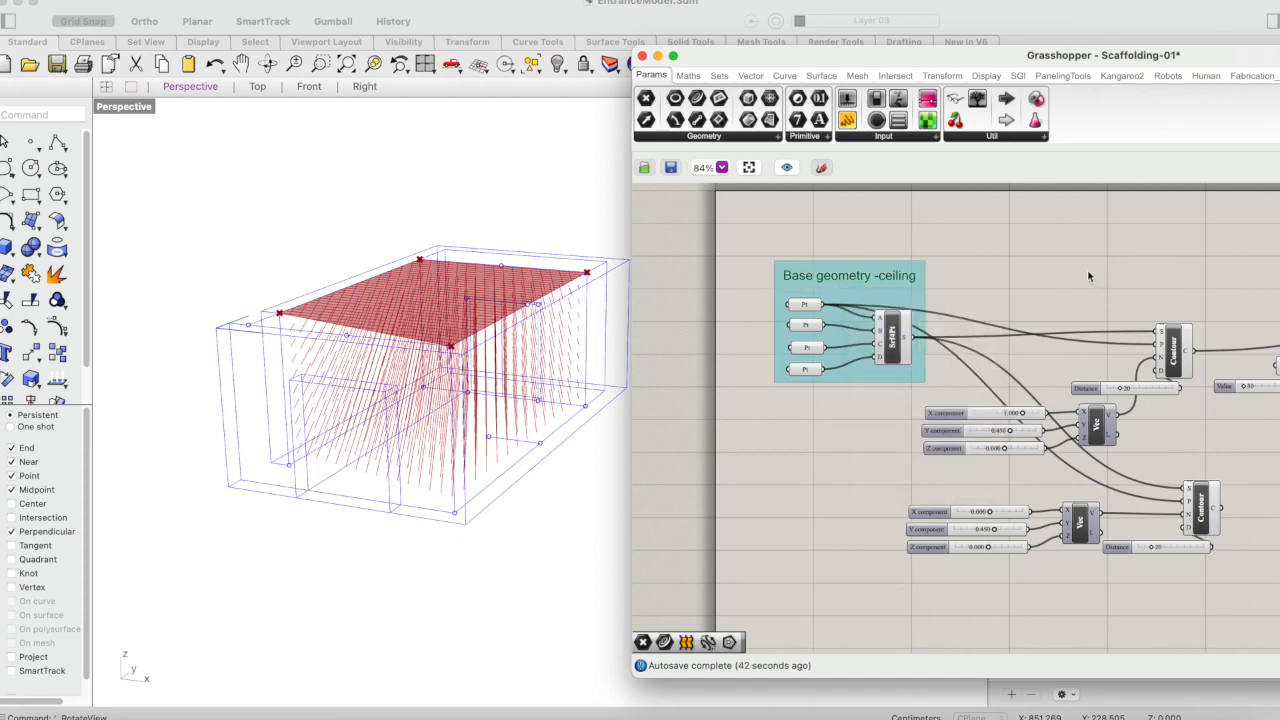
pyautogui.click(868, 272)
pyautogui.moveTo(868, 272); pyautogui.dragTo(853, 276)
pyautogui.click(941, 243)
# Step: Maximize Rhino's Top viewport and highlight the first Contour component to check which lines it produces
pyautogui.hscroll(2, 1052, 280)
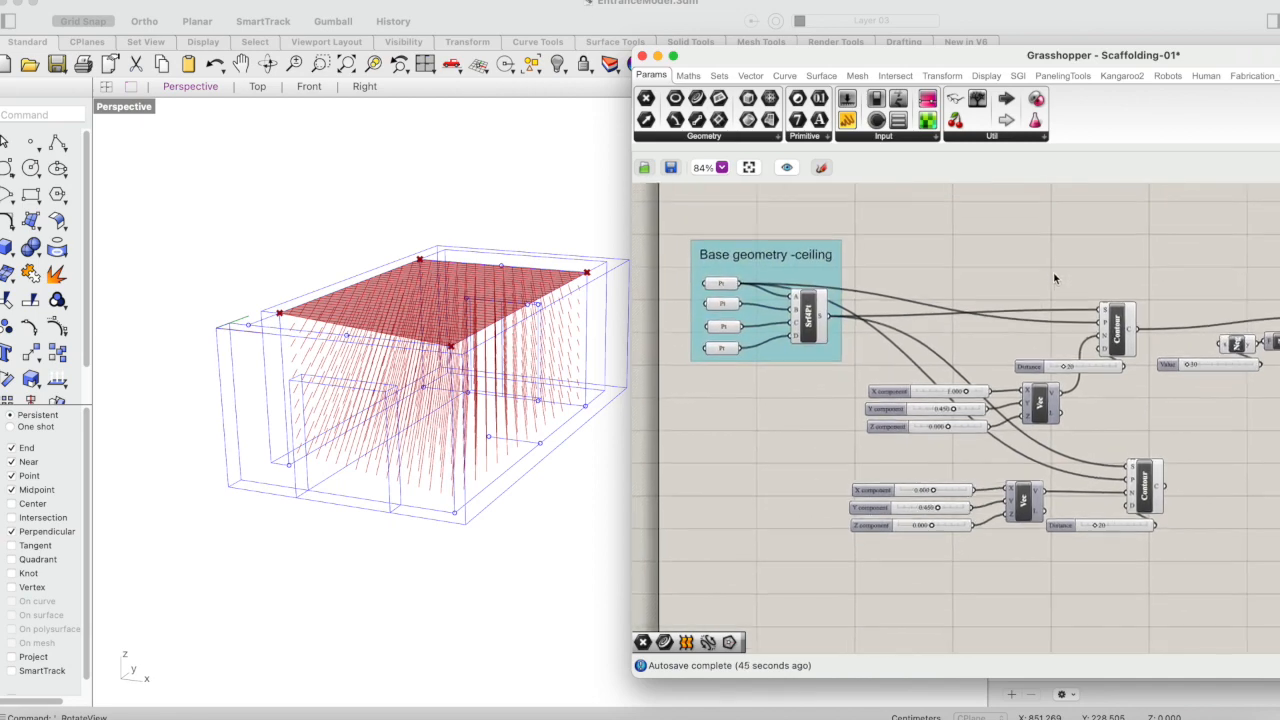
pyautogui.hscroll(1, 917, 295)
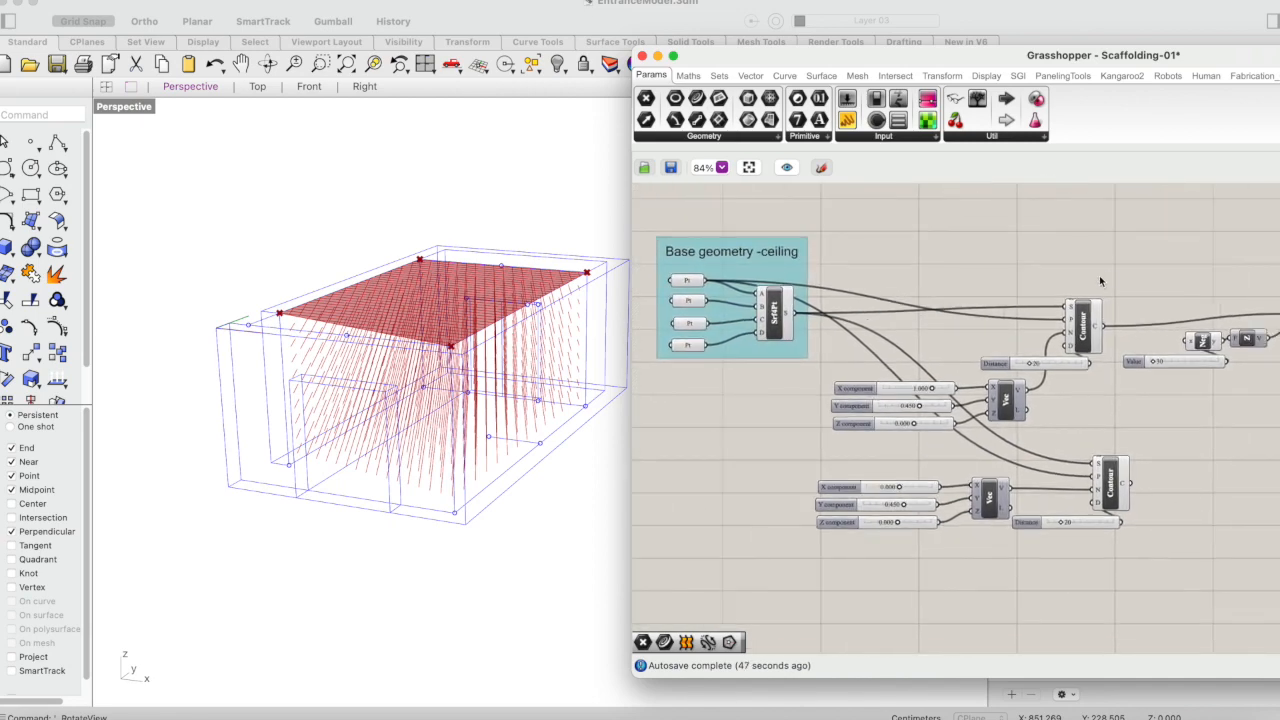
pyautogui.doubleClick(107, 112)
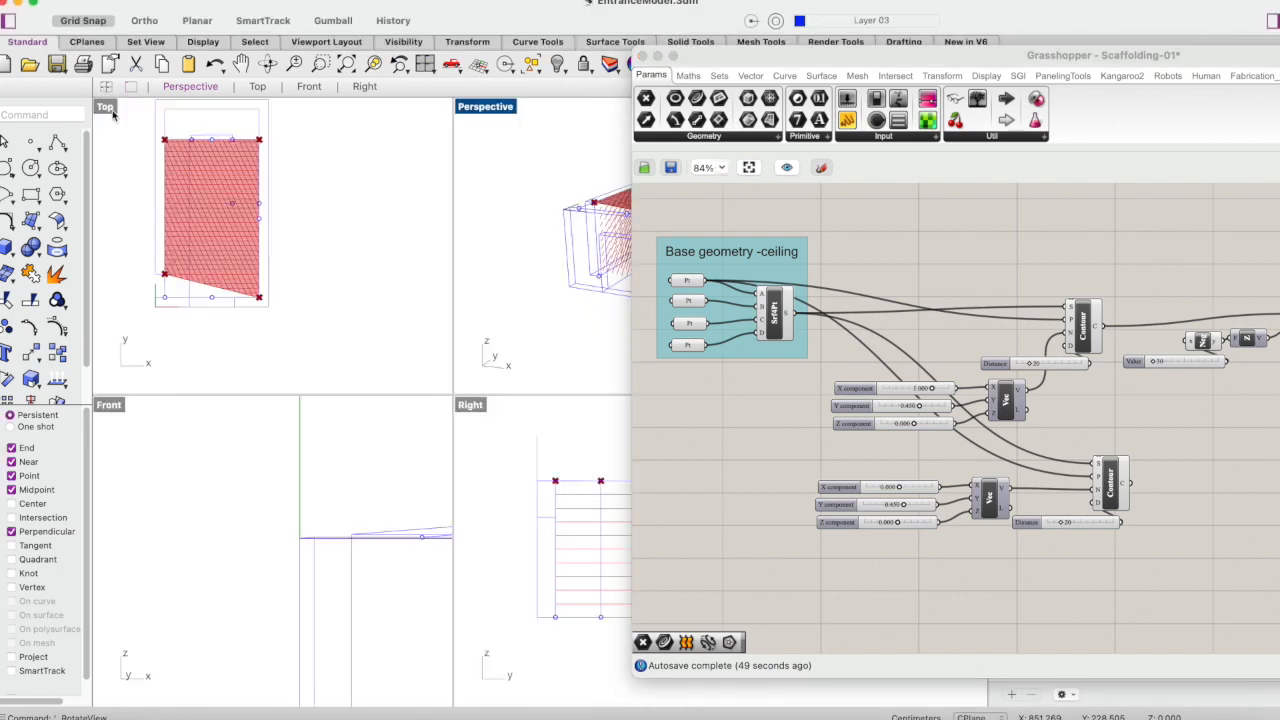
pyautogui.doubleClick(103, 106)
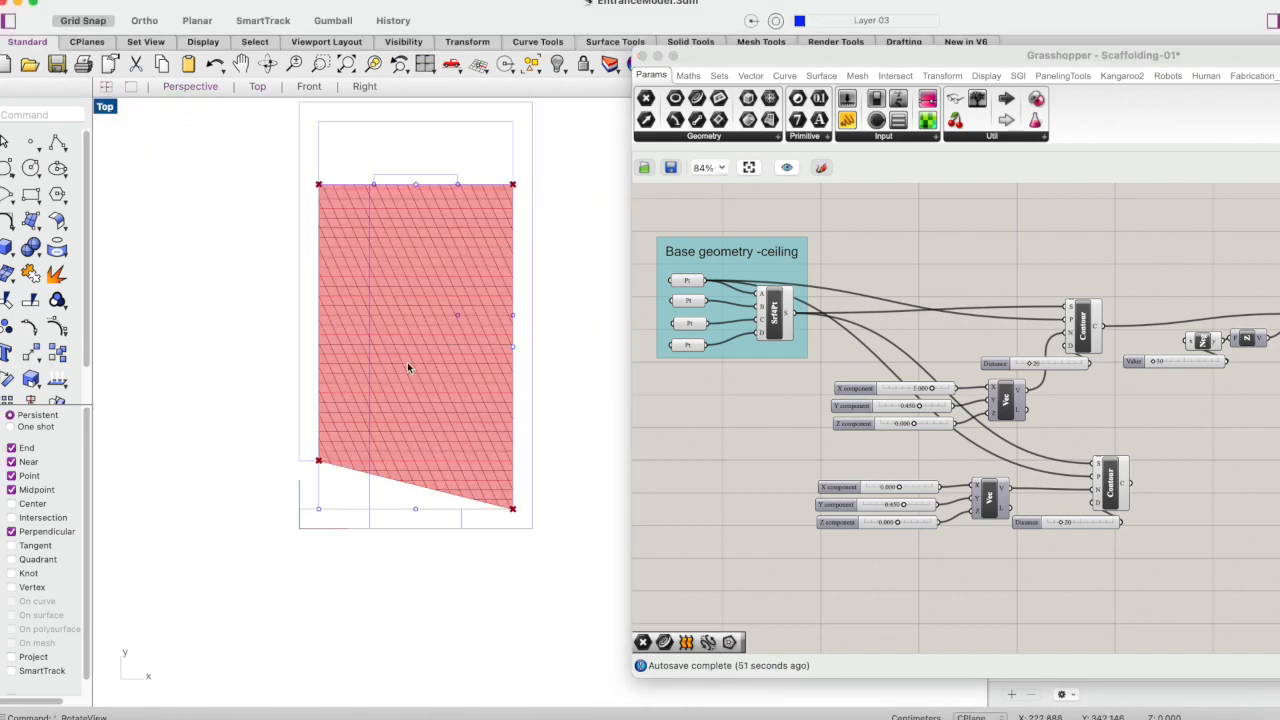
pyautogui.scroll(4, 407, 363)
pyautogui.scroll(-2, 407, 363)
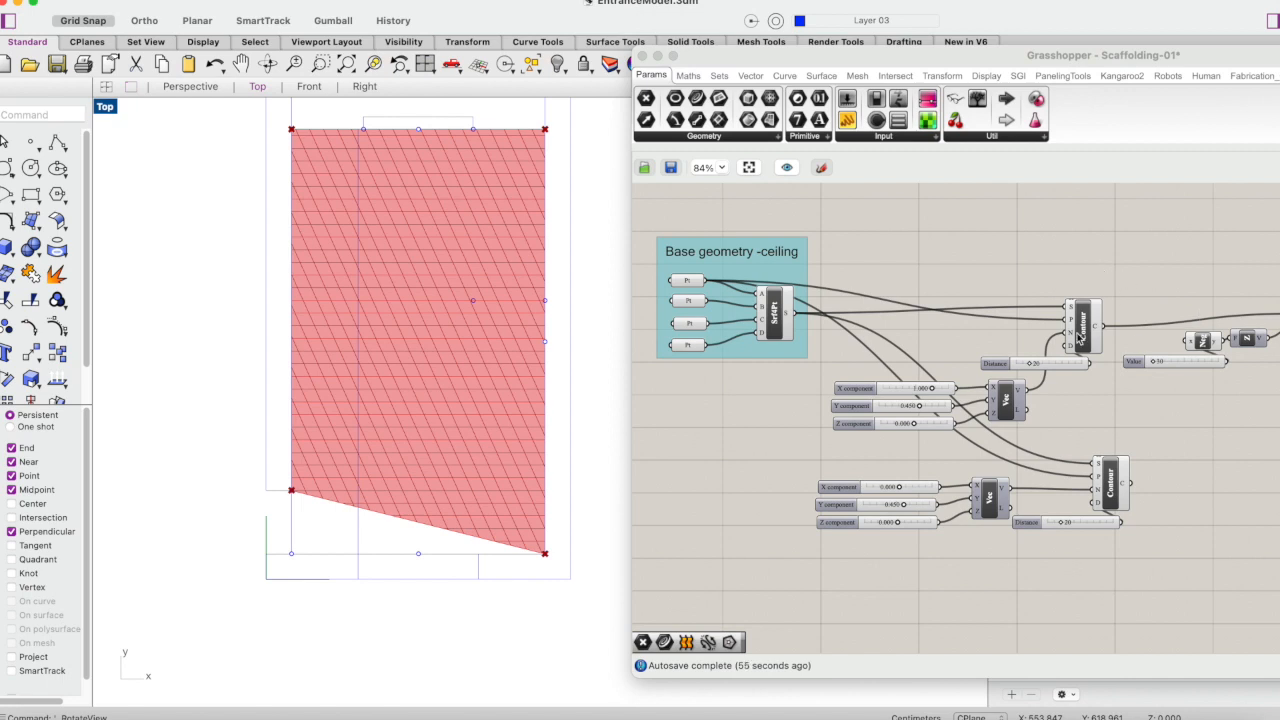
pyautogui.click(1078, 338)
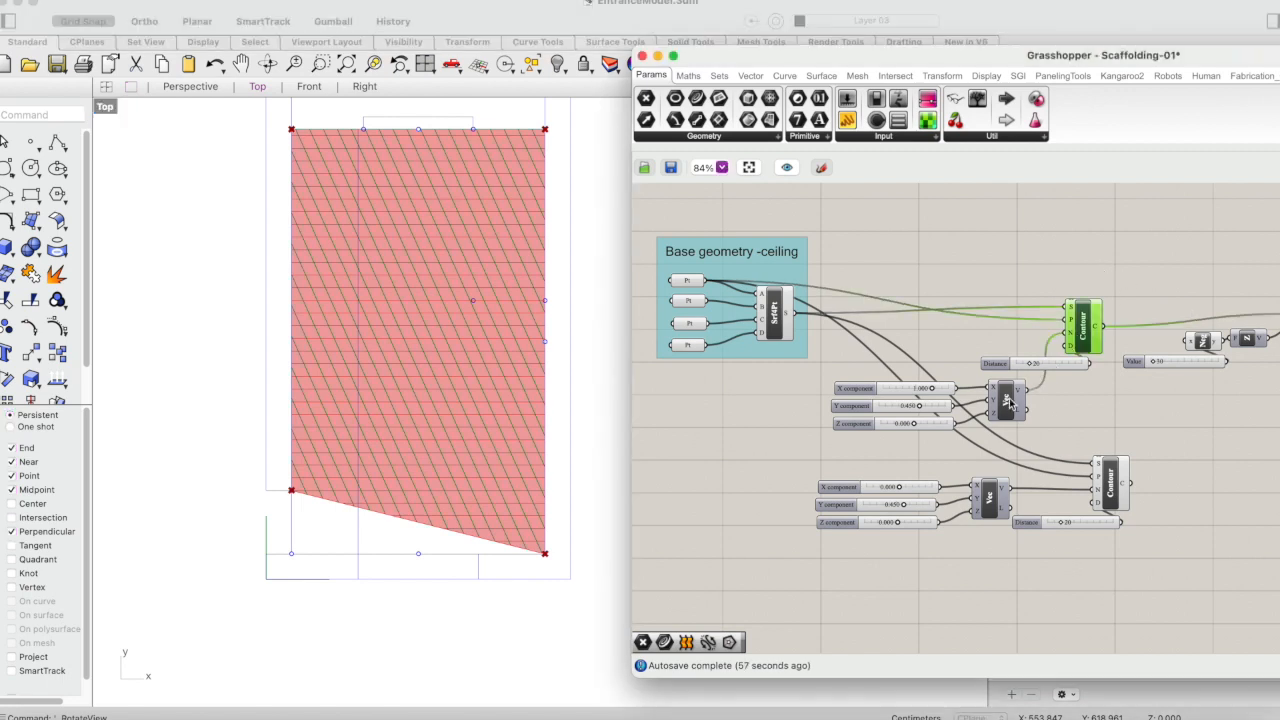
# Step: Arrange the distance slider and vector set close to the first Contour component and group them all together
pyautogui.moveTo(1056, 383); pyautogui.dragTo(1004, 340)
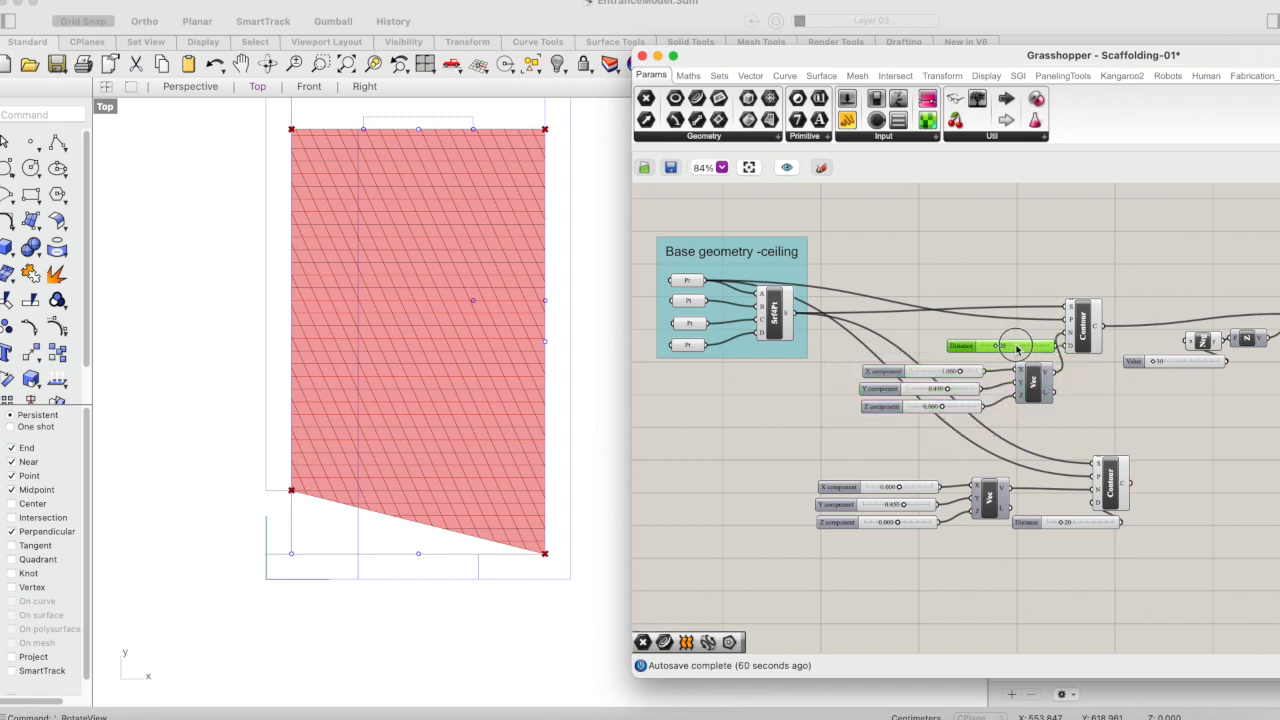
pyautogui.moveTo(1103, 256); pyautogui.dragTo(938, 425)
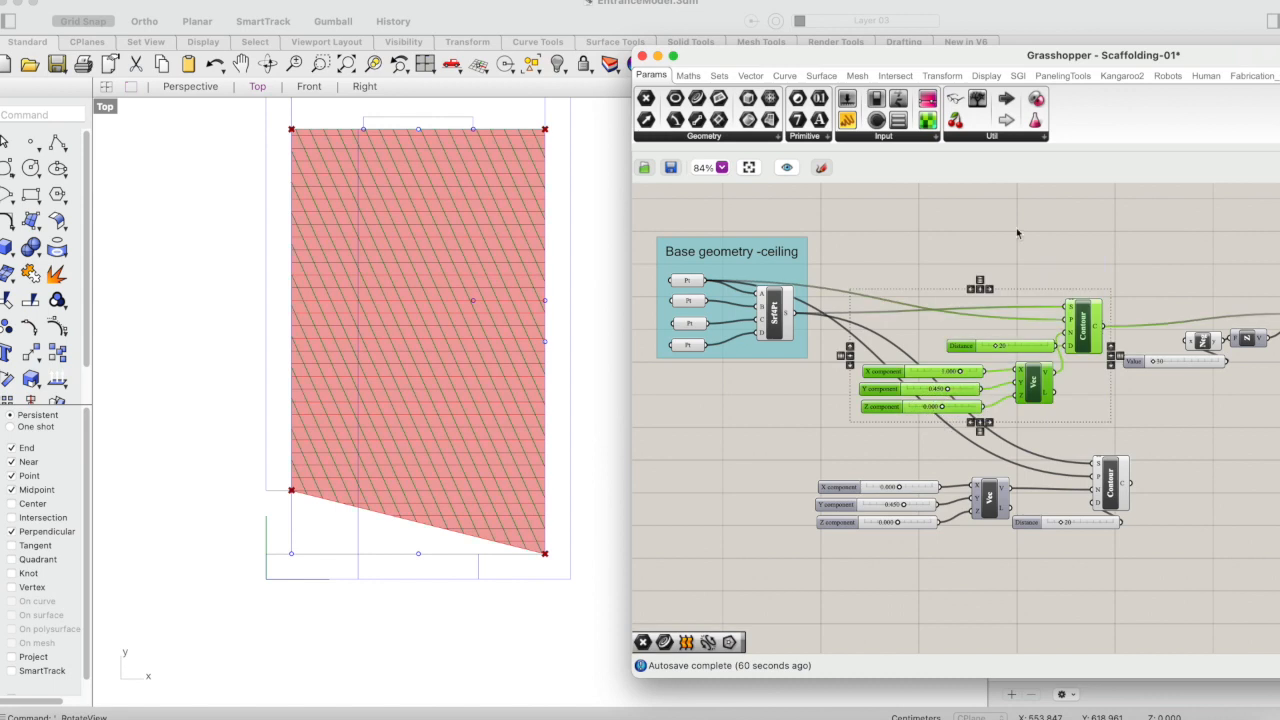
pyautogui.rightClick(928, 302)
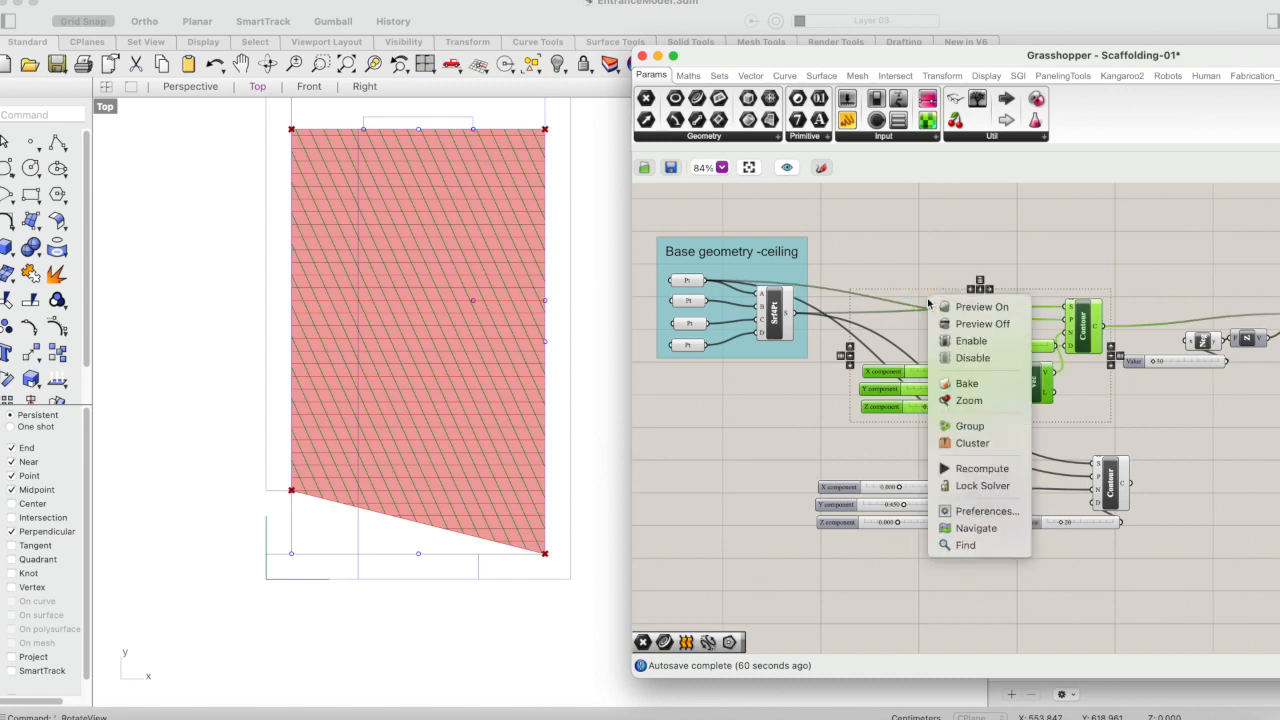
pyautogui.click(975, 427)
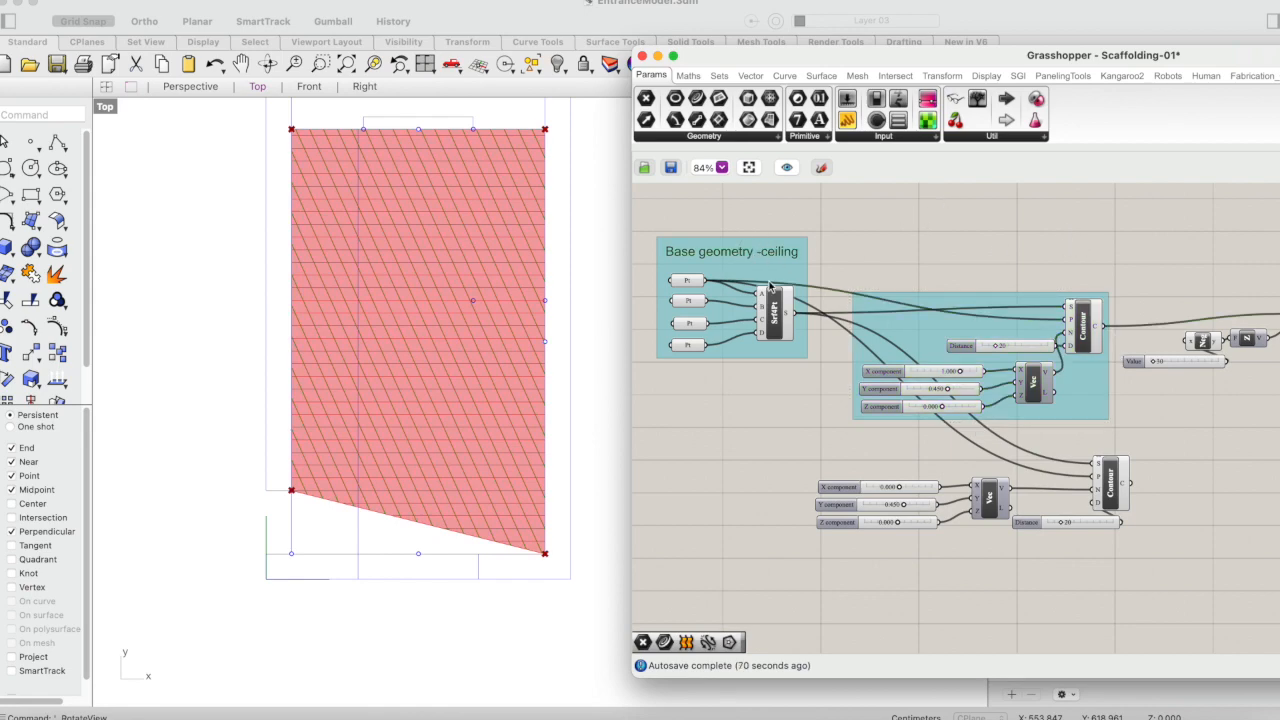
# Step: Label the first Contour group with a copy of the scribble reading "Diagonal curves" and add it to that group
pyautogui.moveTo(771, 262); pyautogui.dragTo(957, 279)
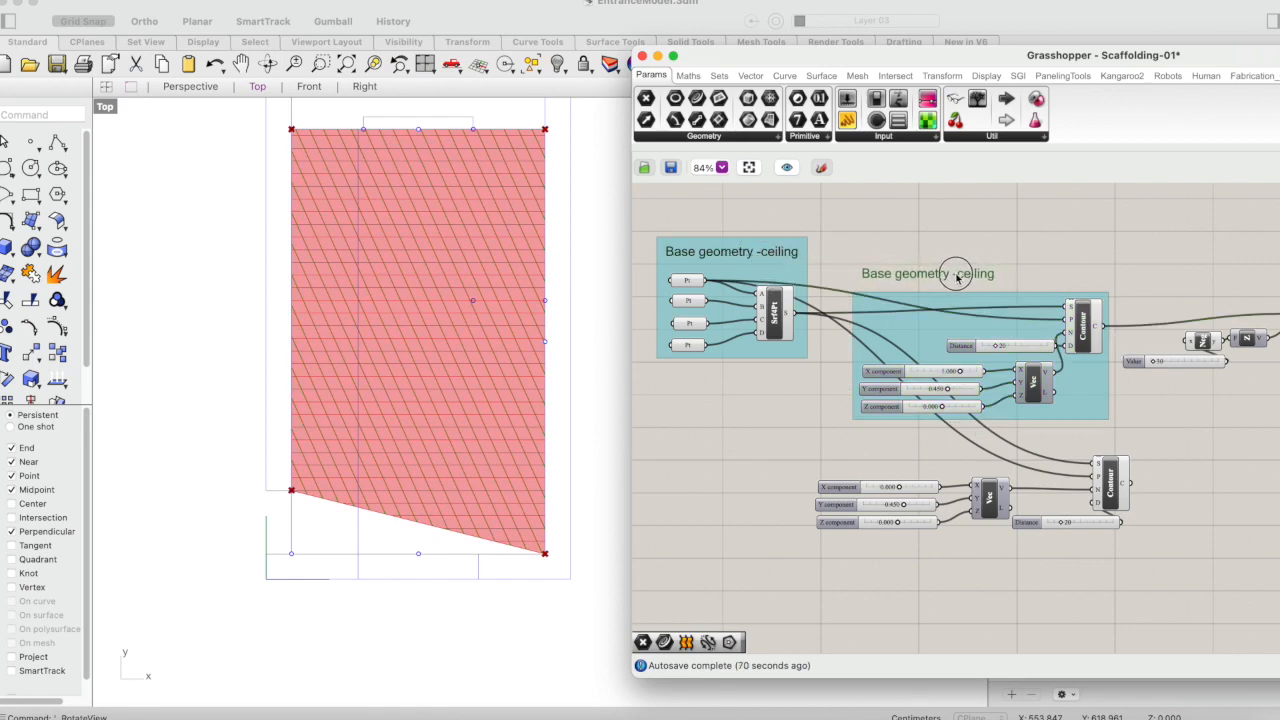
pyautogui.doubleClick(957, 279)
pyautogui.moveTo(967, 224)
pyautogui.mouseDown()
pyautogui.moveTo(826, 230)
pyautogui.moveTo(858, 203)
pyautogui.mouseUp()
pyautogui.write('Diagonal curves')
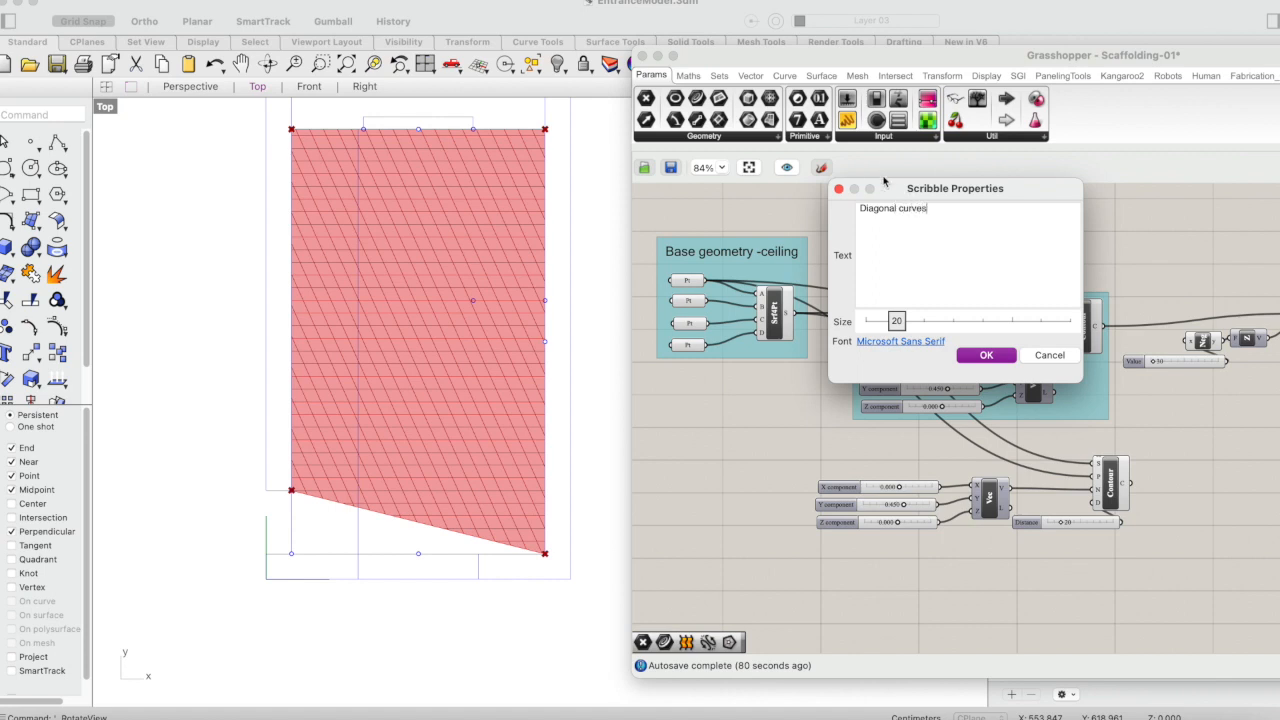
pyautogui.click(985, 353)
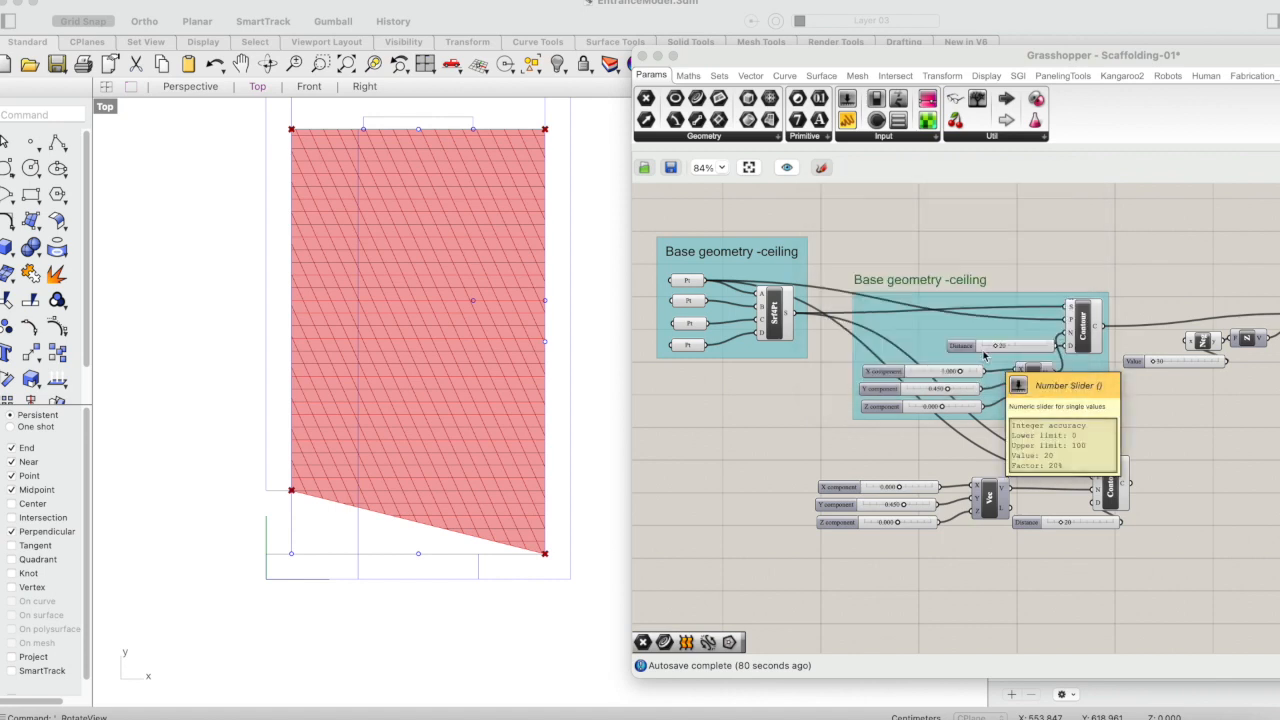
pyautogui.rightClick(941, 301)
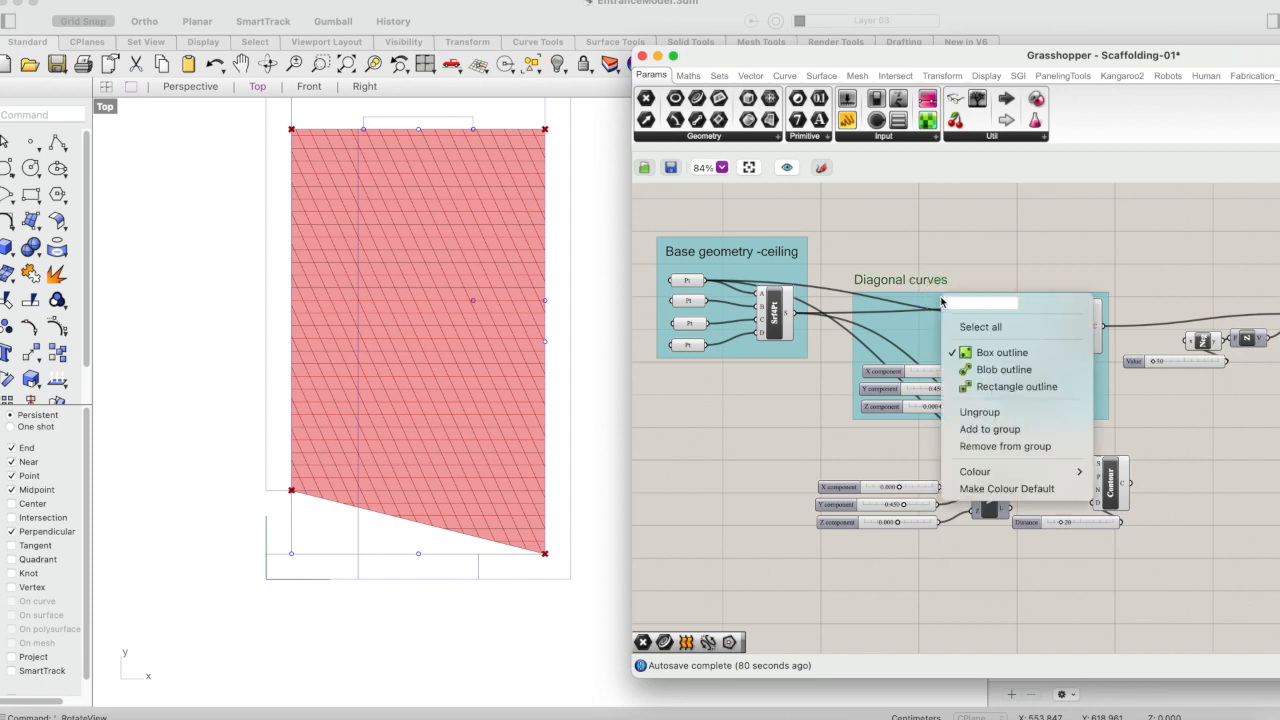
pyautogui.click(995, 429)
# Step: Move the second Contour with its vector and sliders further down, clear of the Diagonal curves group
pyautogui.moveTo(1102, 532); pyautogui.dragTo(1068, 442, button='right')
pyautogui.moveTo(1143, 327); pyautogui.dragTo(821, 481)
pyautogui.moveTo(1078, 399)
pyautogui.mouseDown()
pyautogui.moveTo(1058, 488)
pyautogui.moveTo(1083, 386)
pyautogui.moveTo(1073, 412)
pyautogui.mouseUp()
pyautogui.click(1230, 408)
pyautogui.moveTo(1135, 355); pyautogui.dragTo(771, 503)
pyautogui.moveTo(1081, 409); pyautogui.dragTo(1069, 450)
pyautogui.click(1192, 402)
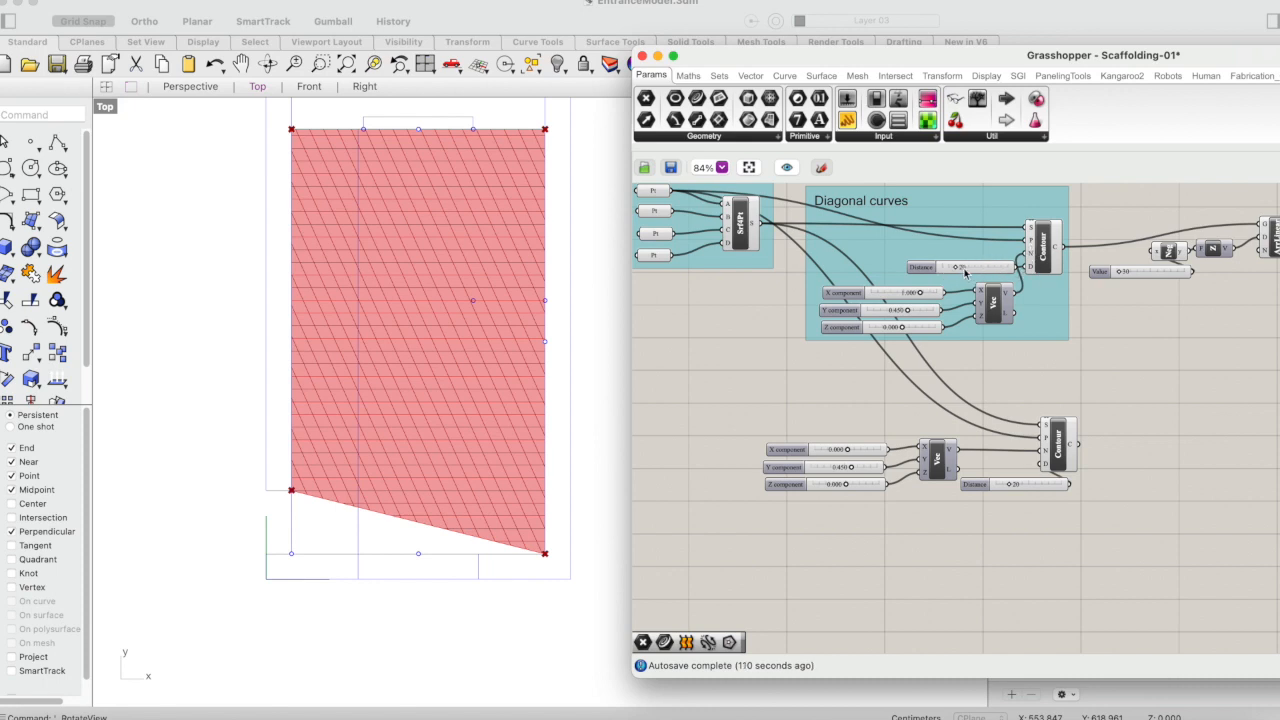
# Step: Connect the first set's distance slider to the second Contour's distance input and delete the second distance slider
pyautogui.moveTo(1030, 266); pyautogui.dragTo(1049, 485)
pyautogui.click(1049, 485)
pyautogui.press('Delete')
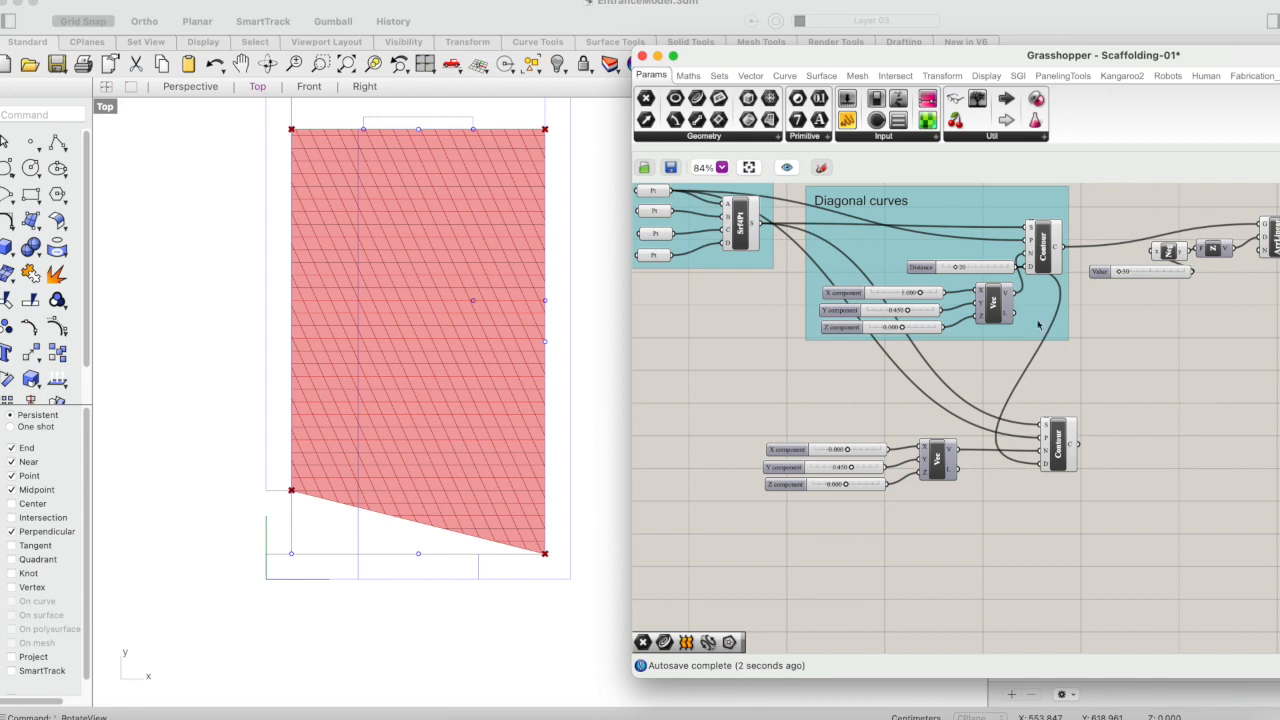
# Step: Remove the shared distance slider from the Diagonal curves group and place it outside, ahead of the two Contour sets
pyautogui.click(1003, 267)
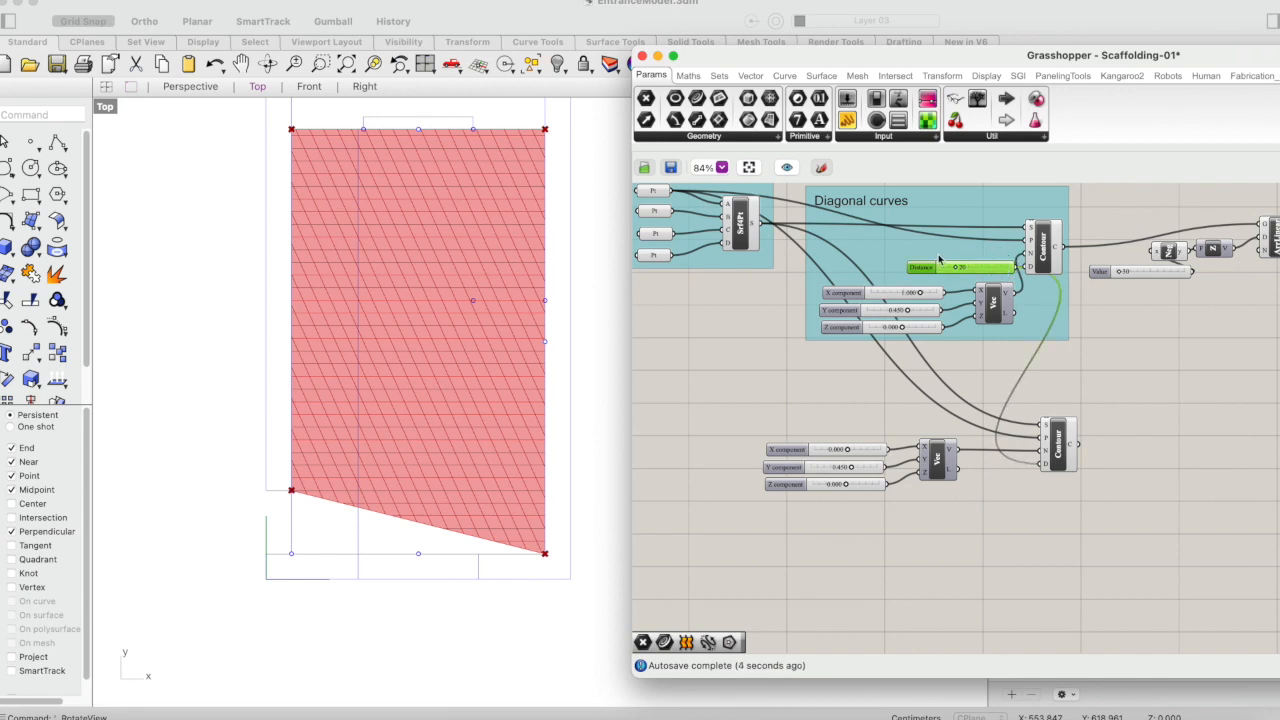
pyautogui.rightClick(937, 258)
pyautogui.click(1177, 366)
pyautogui.rightClick(998, 271)
pyautogui.click(962, 250)
pyautogui.rightClick(940, 256)
pyautogui.click(945, 255)
pyautogui.rightClick(924, 252)
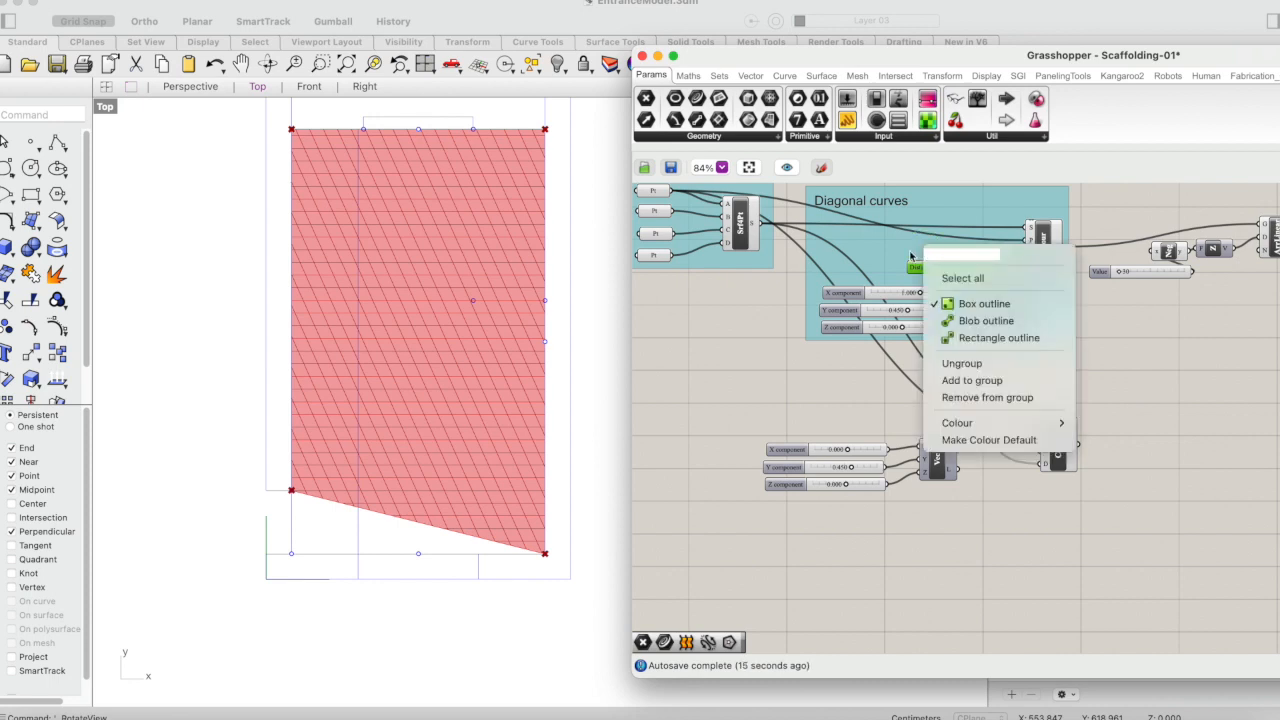
pyautogui.click(977, 398)
pyautogui.moveTo(992, 270); pyautogui.dragTo(741, 391)
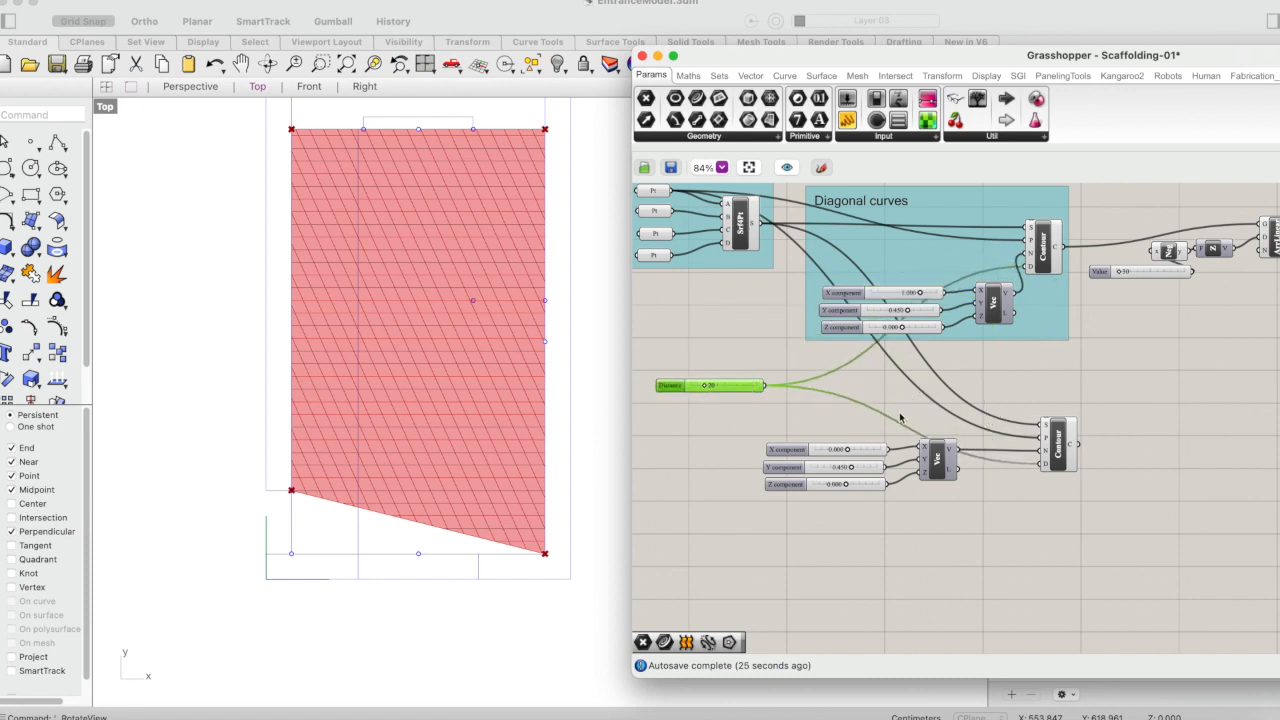
# Step: Put the shared distance slider into a group of its own
pyautogui.hscroll(-5, 900, 418)
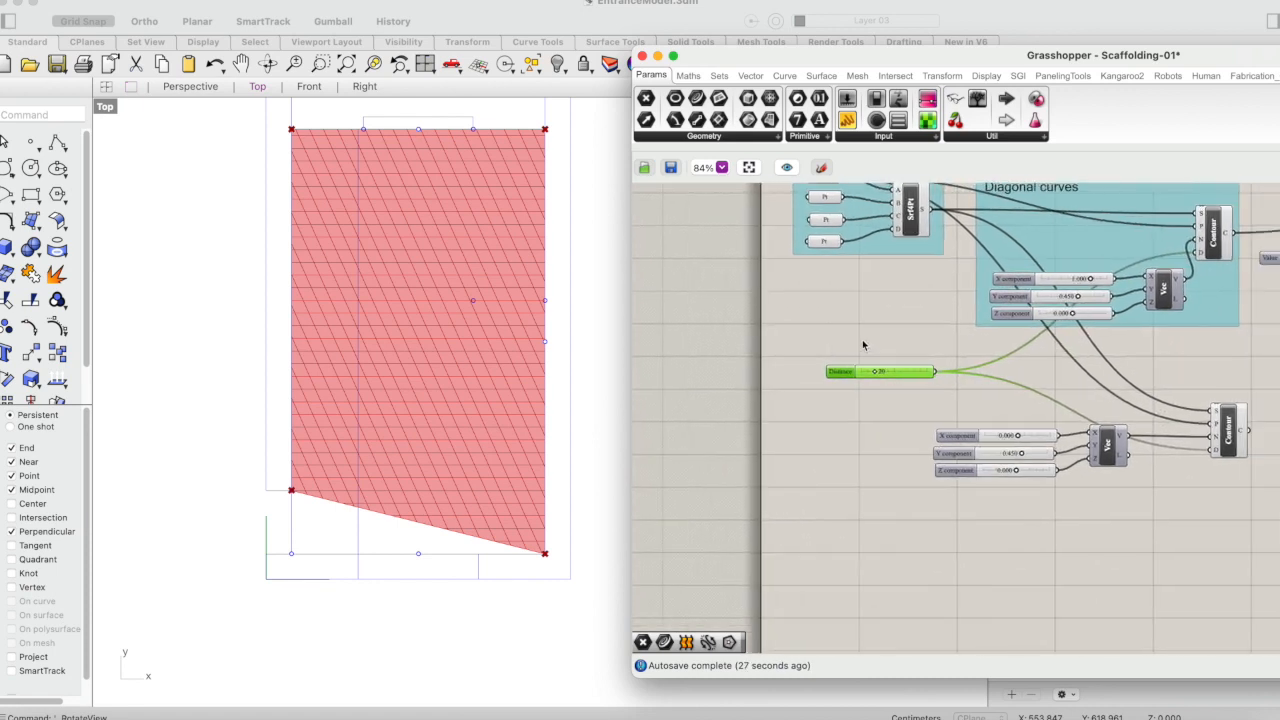
pyautogui.moveTo(782, 338); pyautogui.dragTo(818, 340)
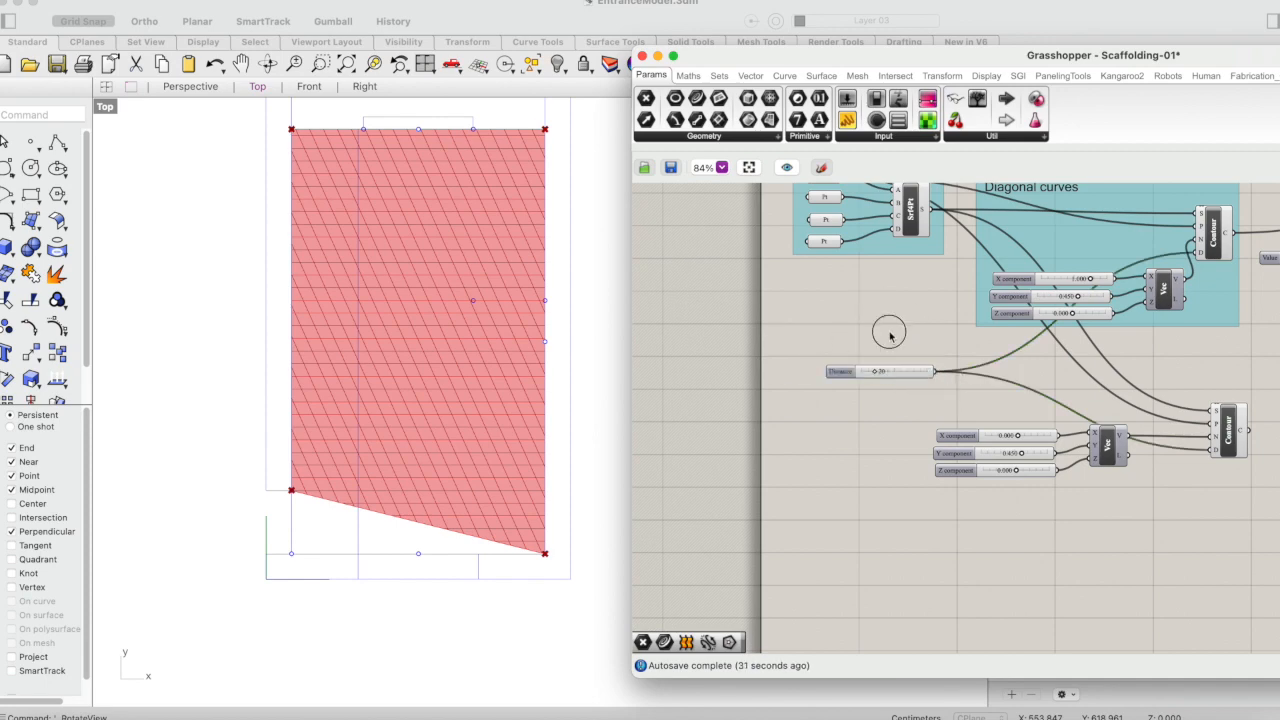
pyautogui.scroll(1, 888, 335)
pyautogui.moveTo(768, 400); pyautogui.dragTo(906, 454)
pyautogui.rightClick(866, 435)
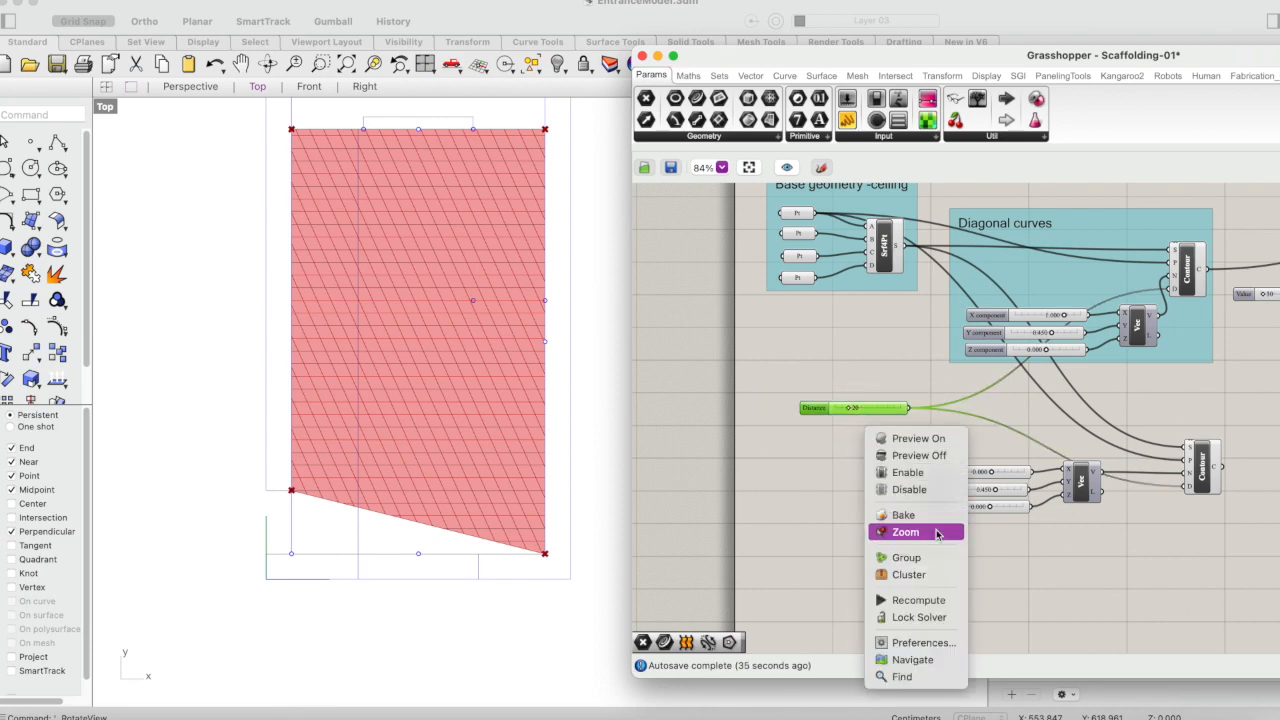
pyautogui.click(924, 561)
pyautogui.click(838, 468)
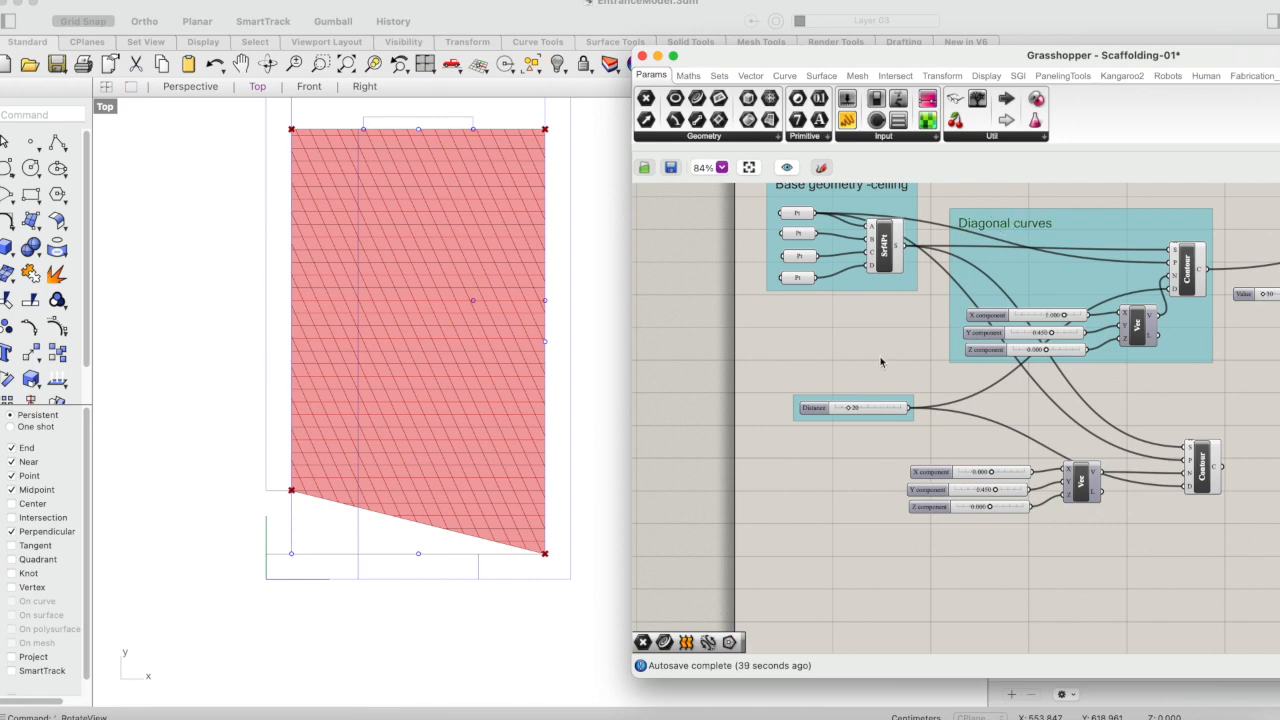
# Step: Copy the "Diagonal curves" label above the shared distance slider and add the copy to the slider's group
pyautogui.keyDown('alt'); pyautogui.moveTo(984, 227); pyautogui.dragTo(816, 384); pyautogui.keyUp('alt')
pyautogui.rightClick(861, 399)
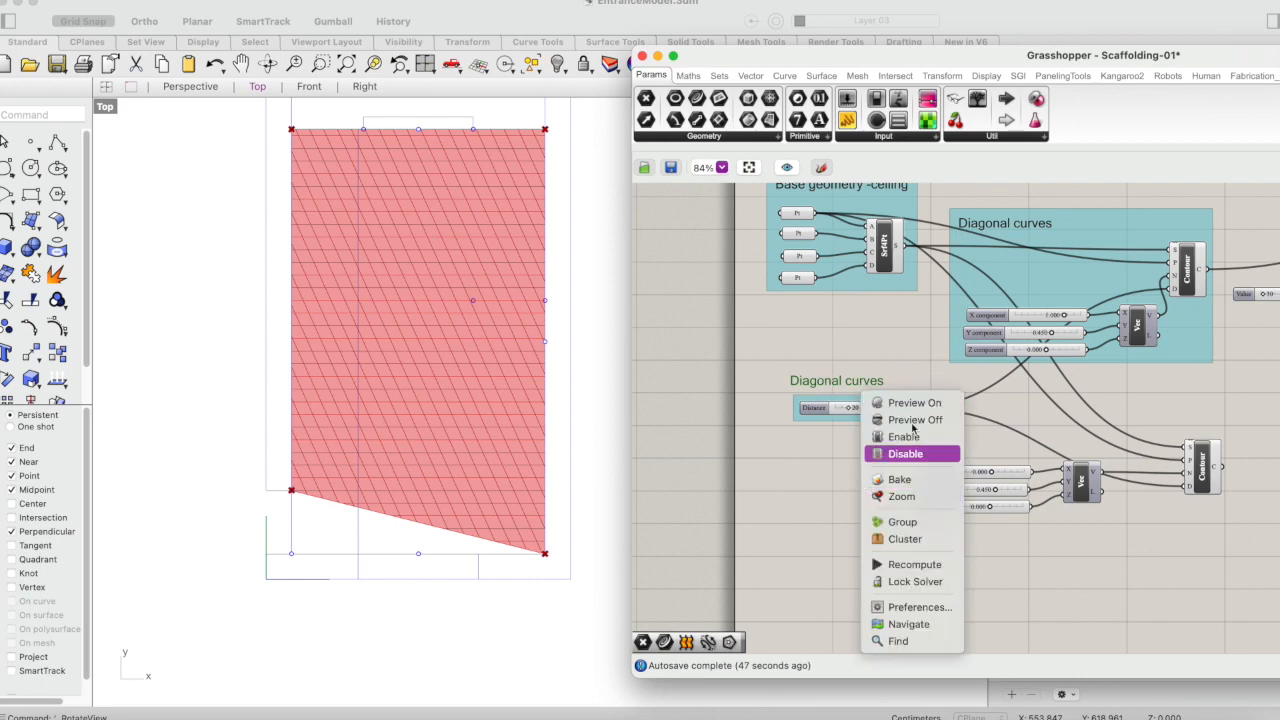
pyautogui.rightClick(900, 423)
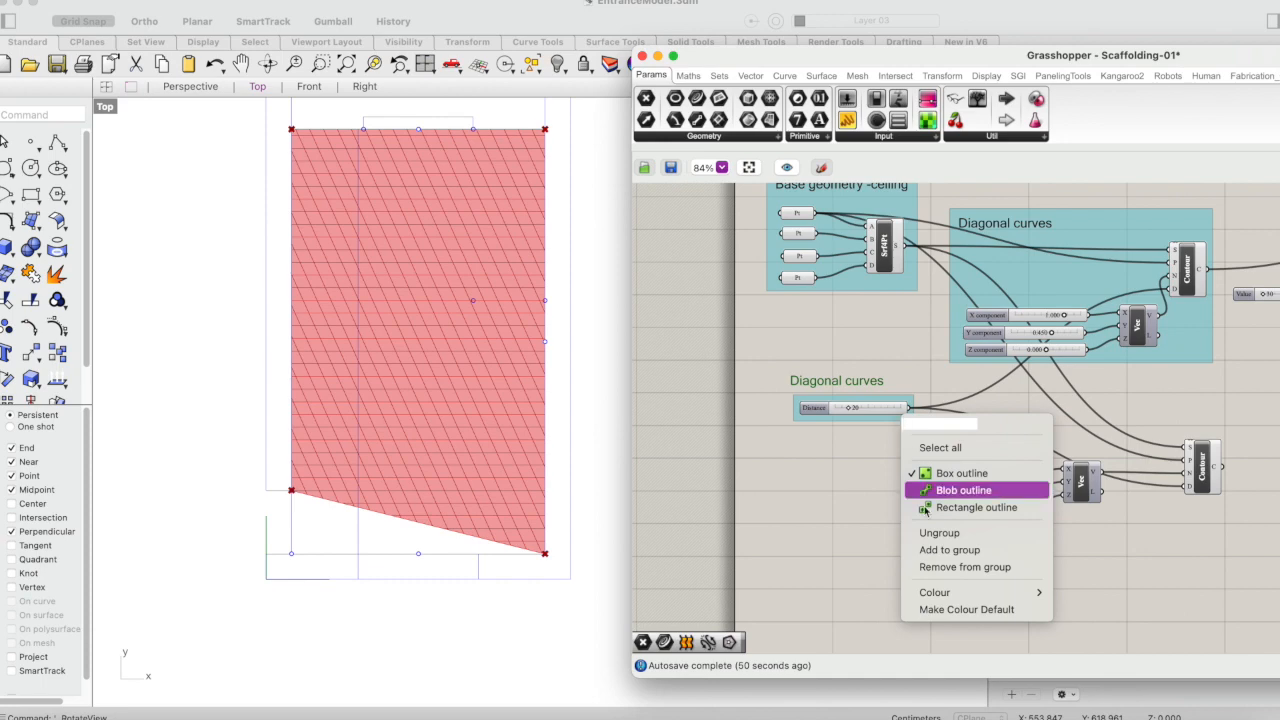
pyautogui.click(950, 549)
# Step: Change the copied label above the shared distance slider to "Distance btw curves" and shift its group slightly away from the Contour sets
pyautogui.moveTo(823, 385); pyautogui.dragTo(817, 397)
pyautogui.doubleClick(817, 397)
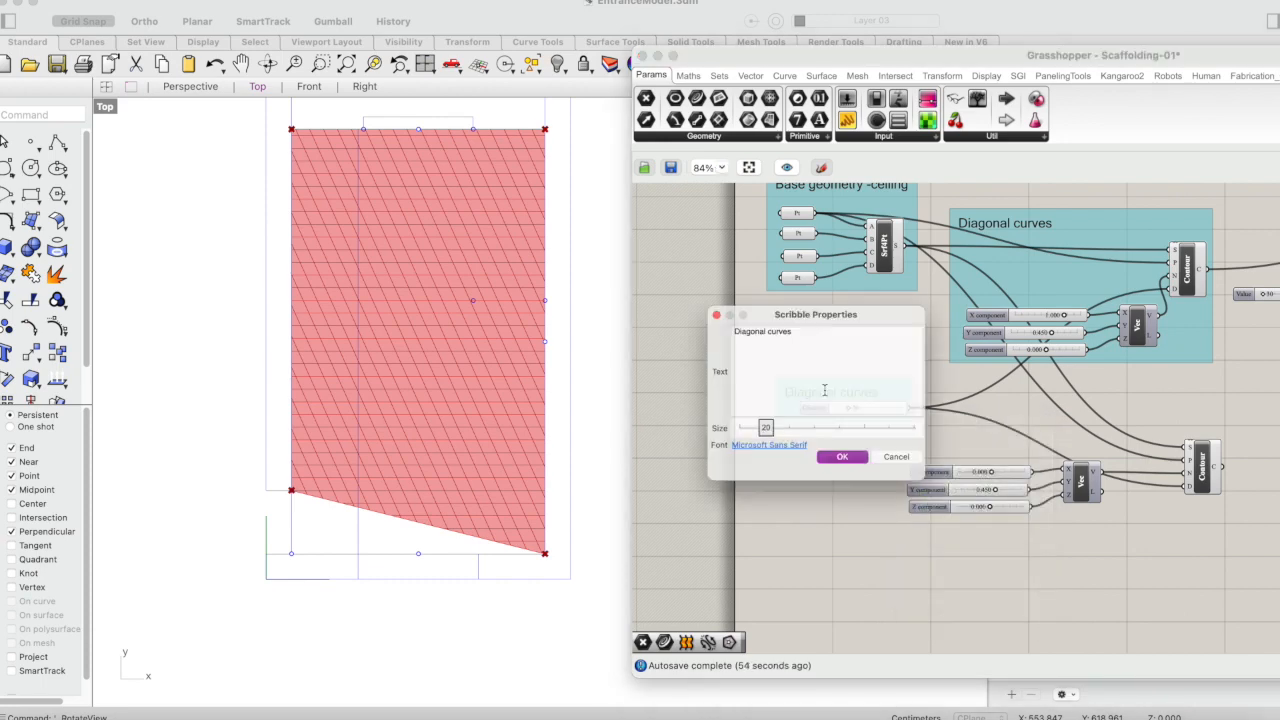
pyautogui.moveTo(800, 322)
pyautogui.mouseDown()
pyautogui.moveTo(714, 322)
pyautogui.moveTo(730, 322)
pyautogui.mouseUp()
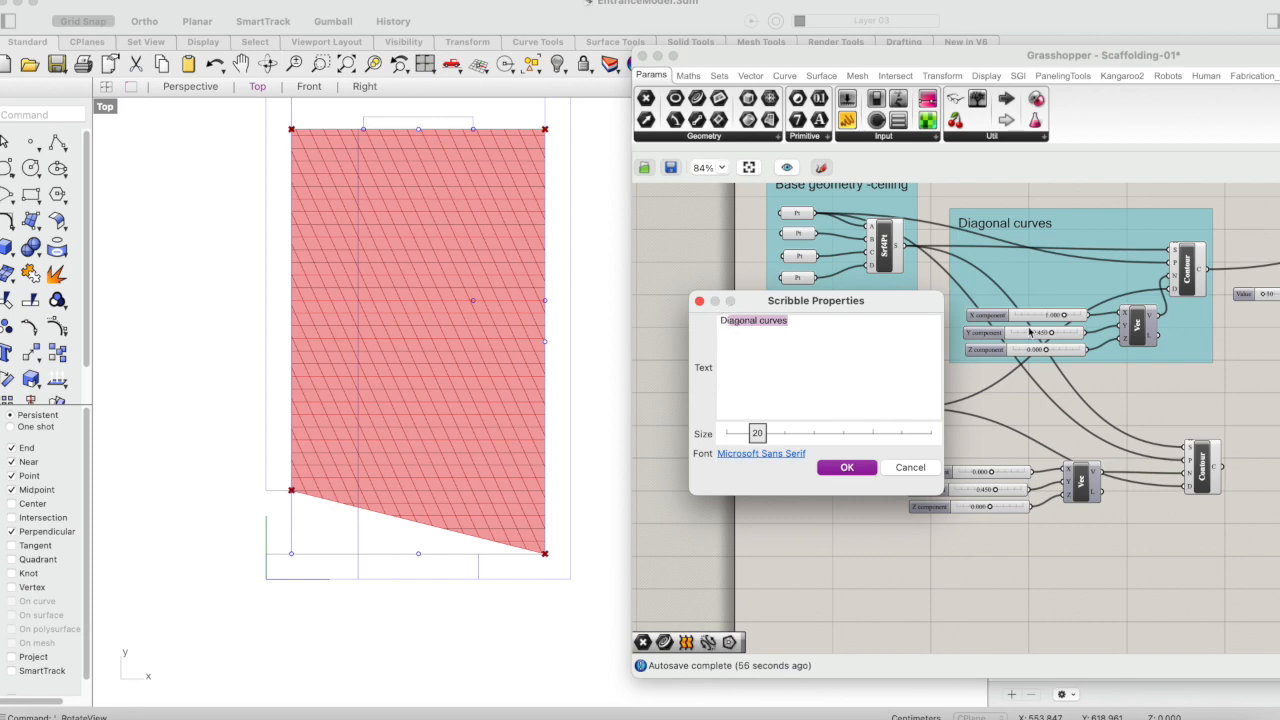
pyautogui.write('is')
pyautogui.click(847, 469)
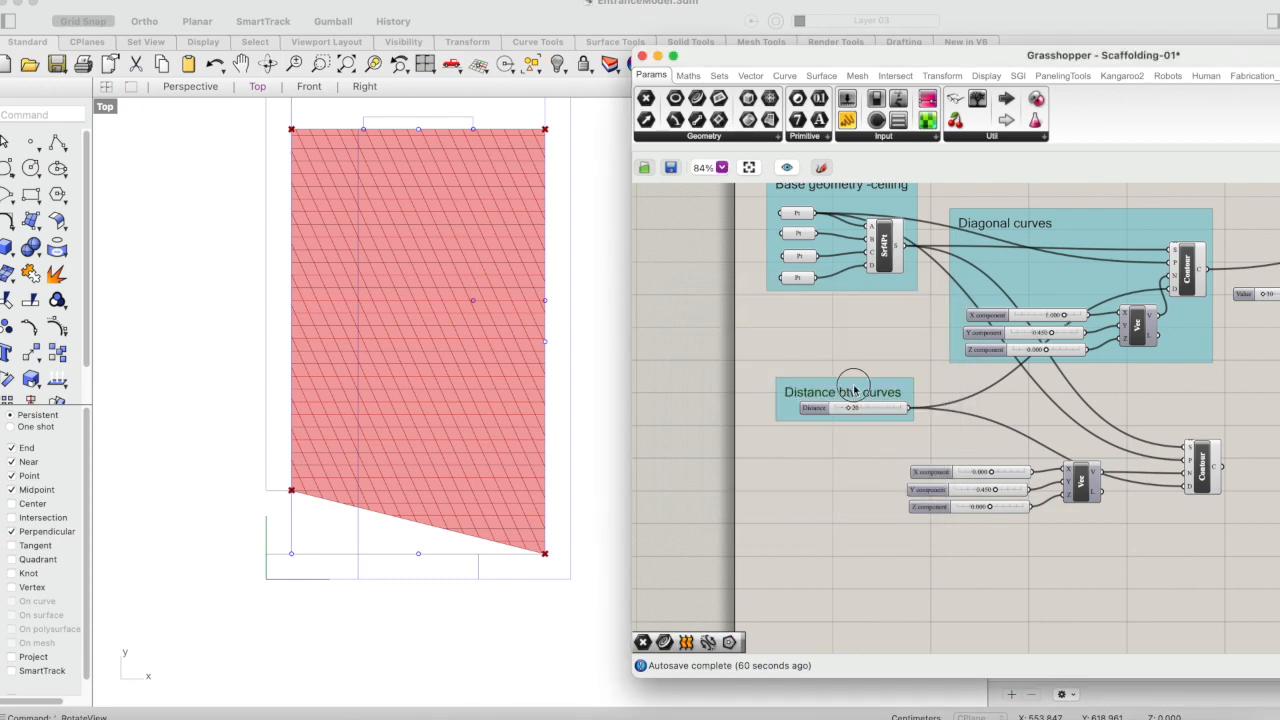
pyautogui.moveTo(853, 397); pyautogui.dragTo(832, 408)
# Step: Group the second set's X, Y and Z component sliders, vector and Contour components together
pyautogui.moveTo(1124, 439); pyautogui.dragTo(1020, 468, button='right')
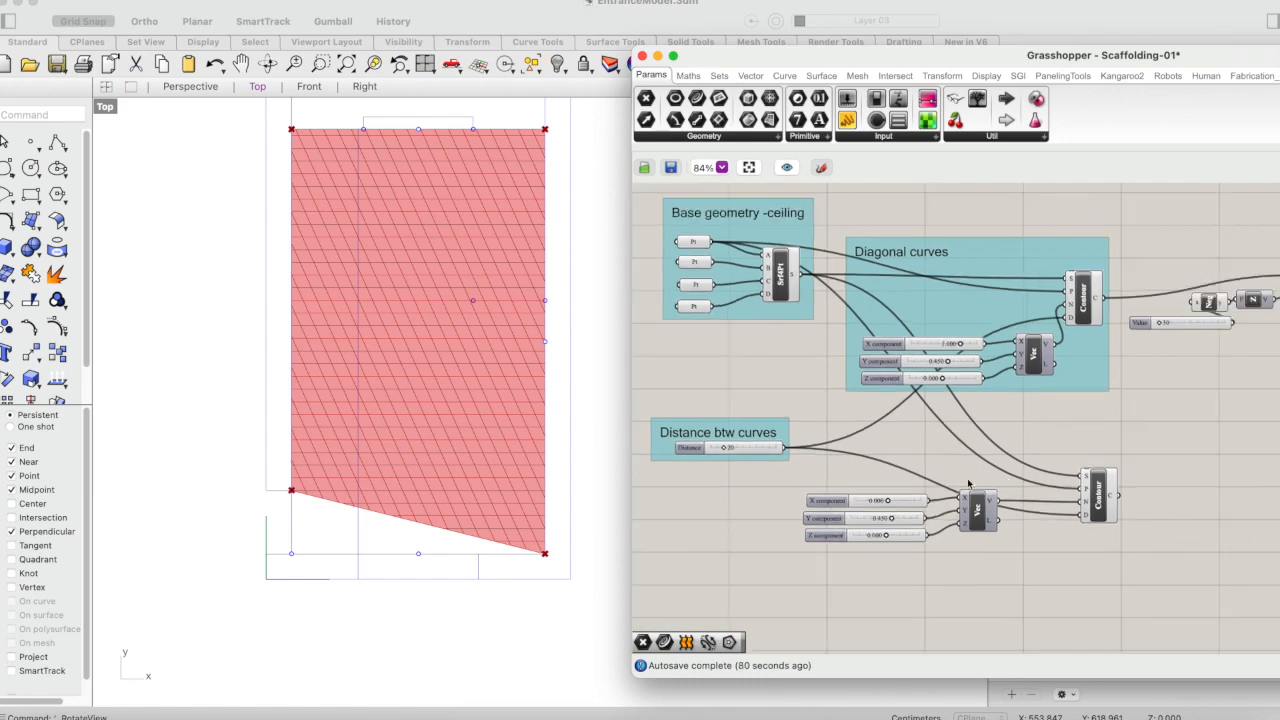
pyautogui.moveTo(1158, 588); pyautogui.dragTo(872, 458)
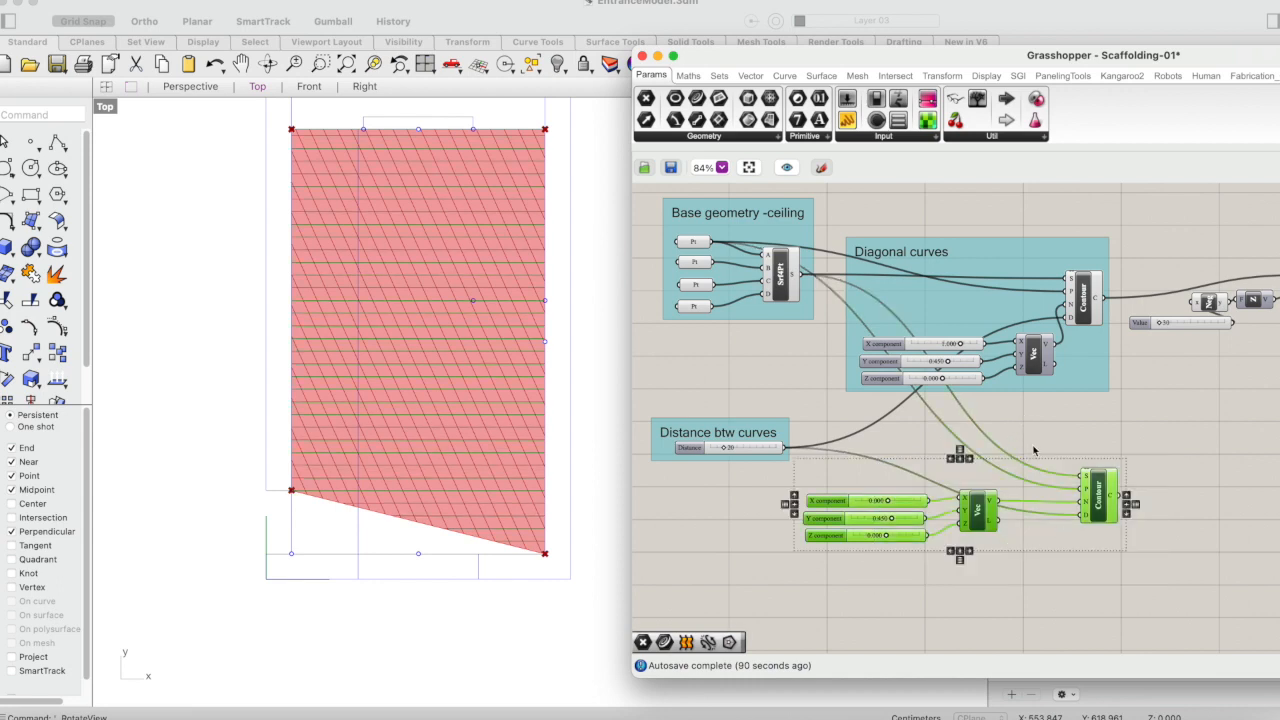
pyautogui.rightClick(1068, 470)
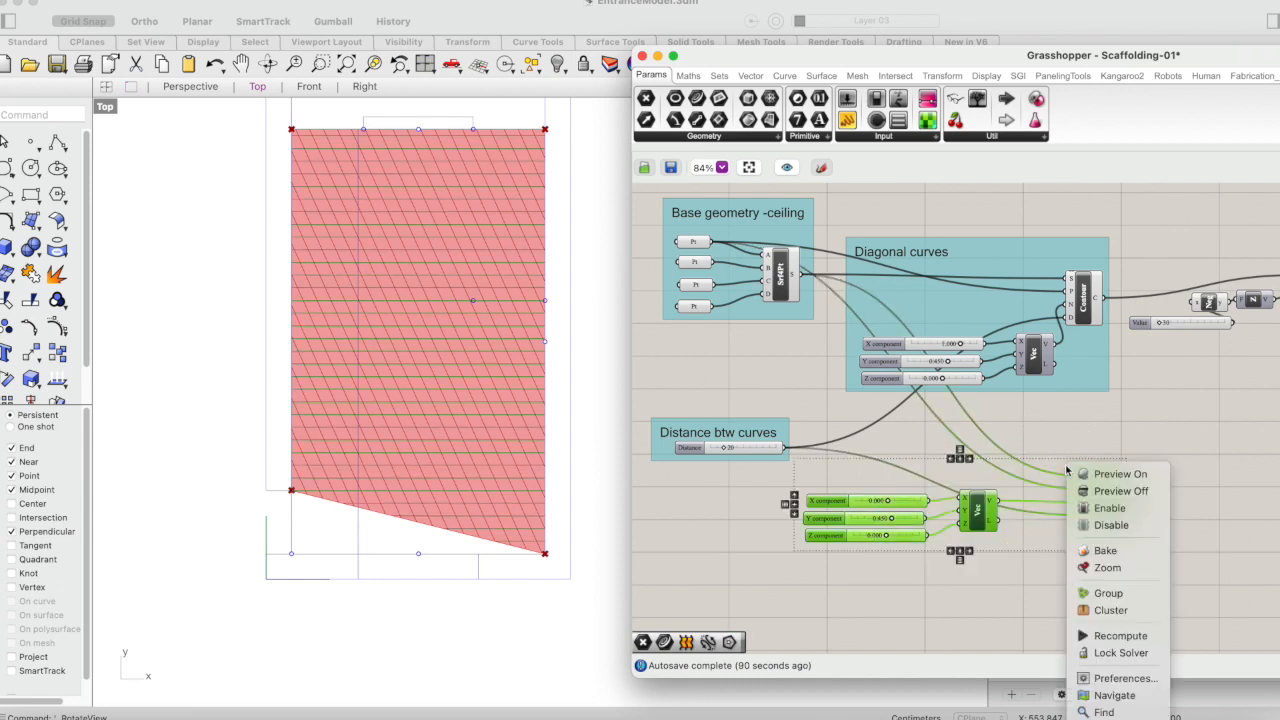
pyautogui.click(1108, 597)
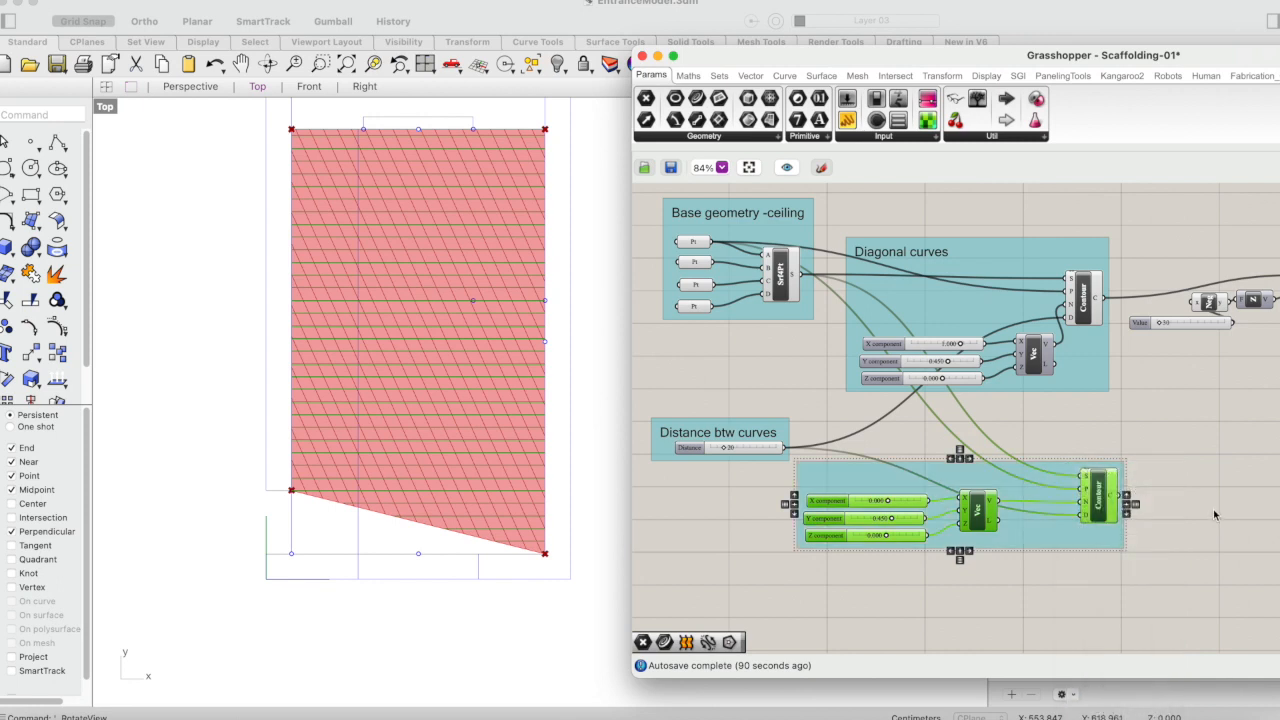
# Step: Copy the "Diagonal curves" label above the second set's sliders and change the copy's text to "Horizontal curves"
pyautogui.click(921, 256)
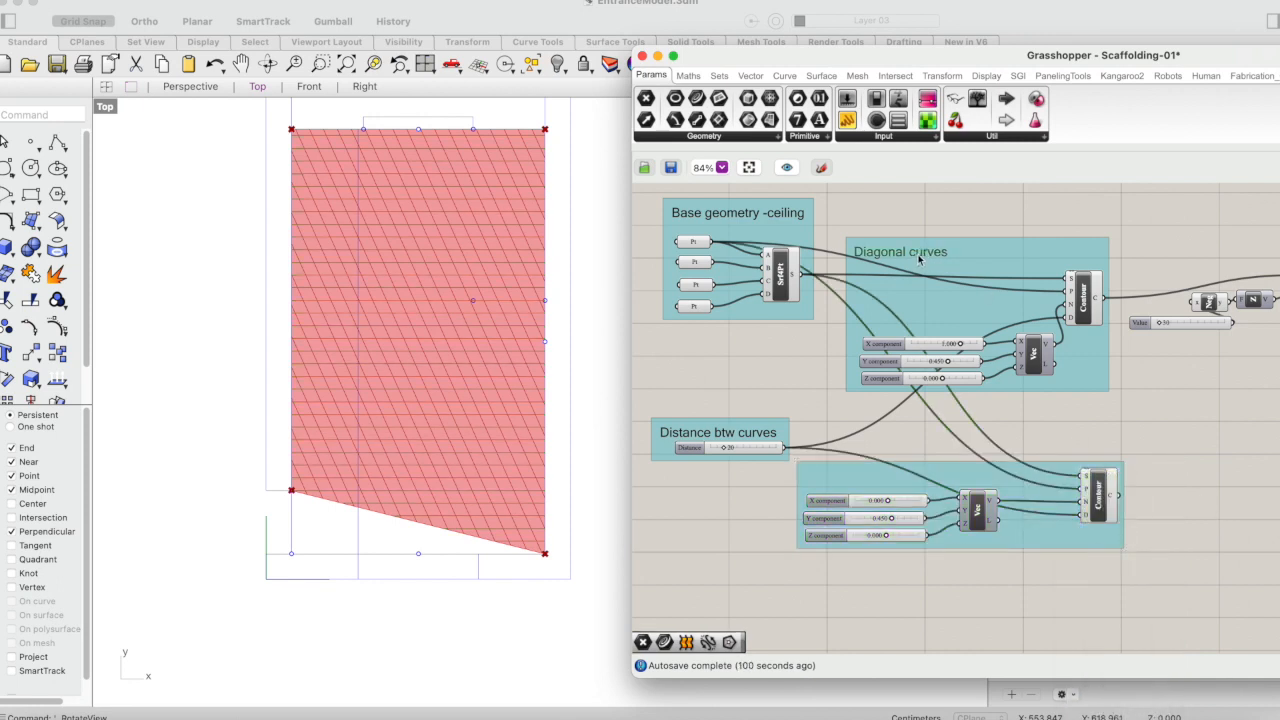
pyautogui.keyDown('alt'); pyautogui.moveTo(919, 256); pyautogui.dragTo(868, 476); pyautogui.keyUp('alt')
pyautogui.doubleClick(870, 482)
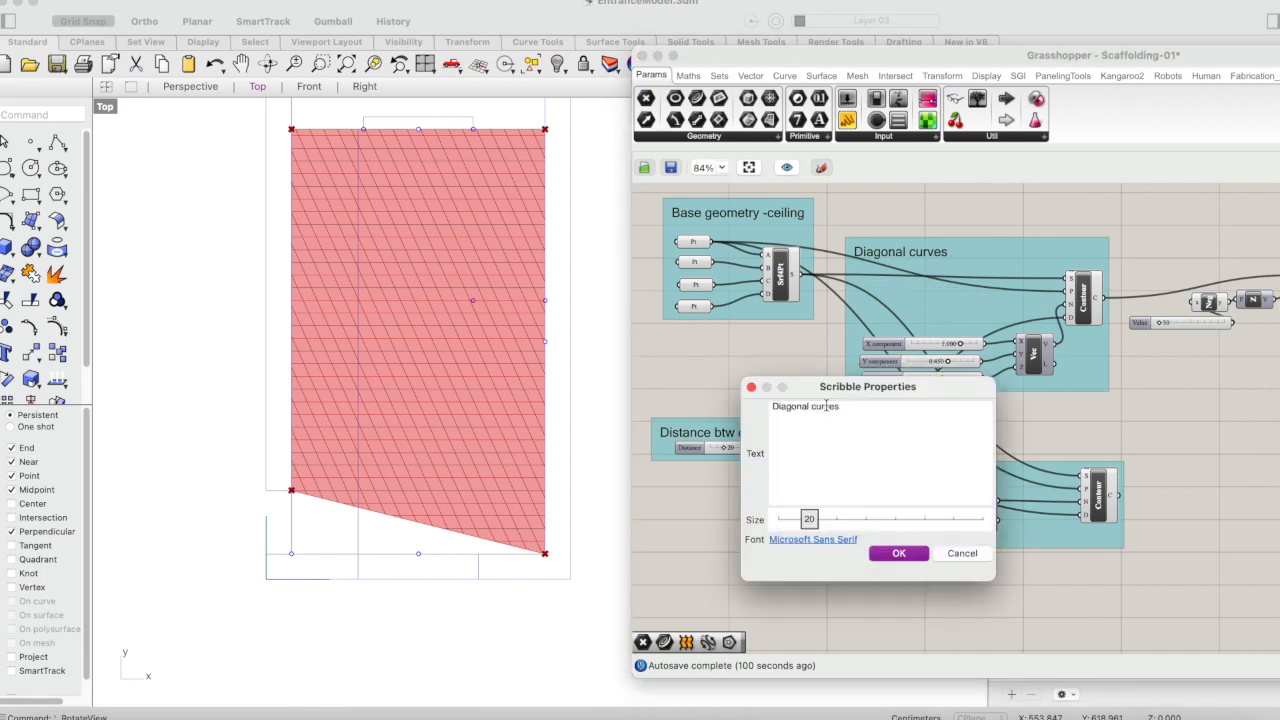
pyautogui.moveTo(843, 408); pyautogui.dragTo(757, 415)
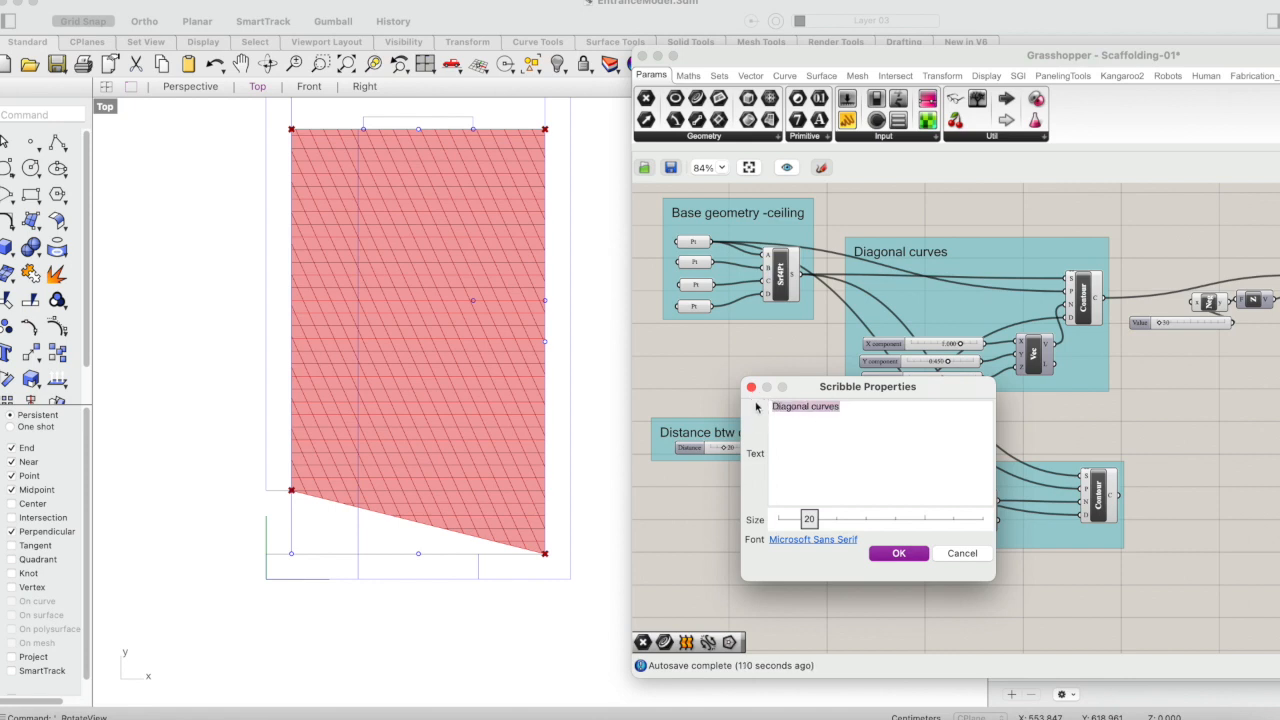
pyautogui.write('C')
pyautogui.press('BackSpace')
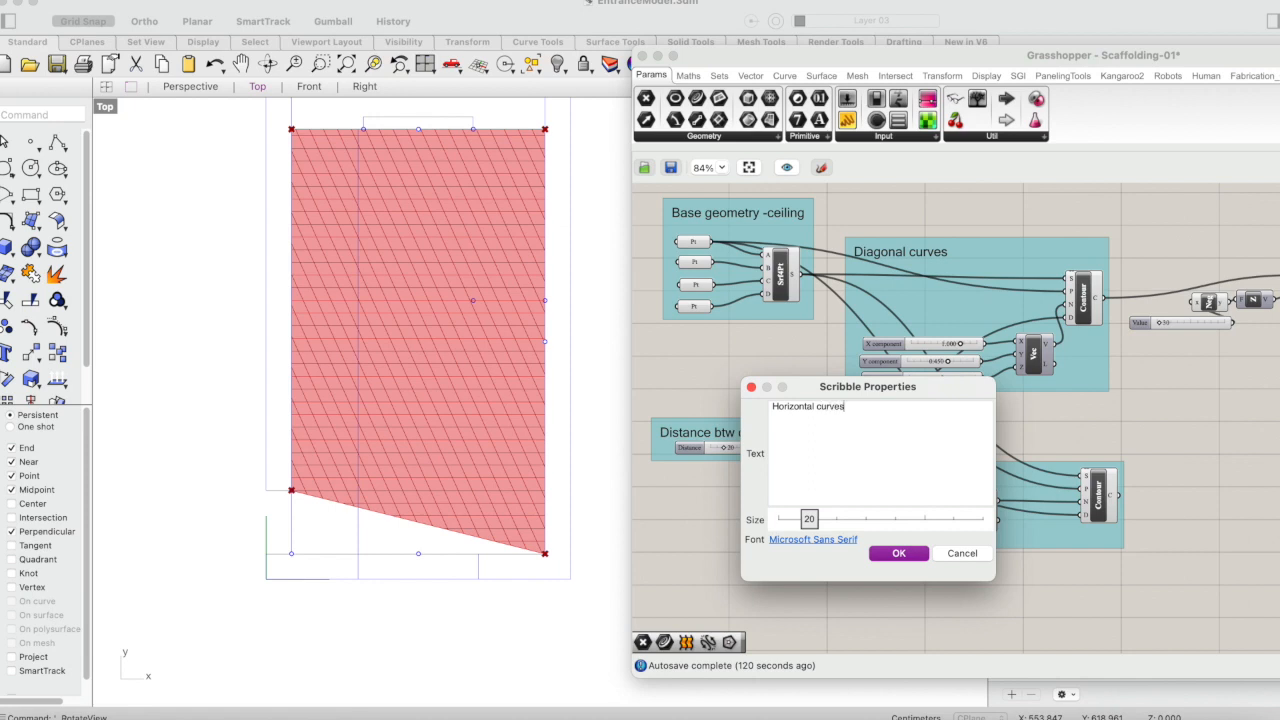
pyautogui.click(905, 553)
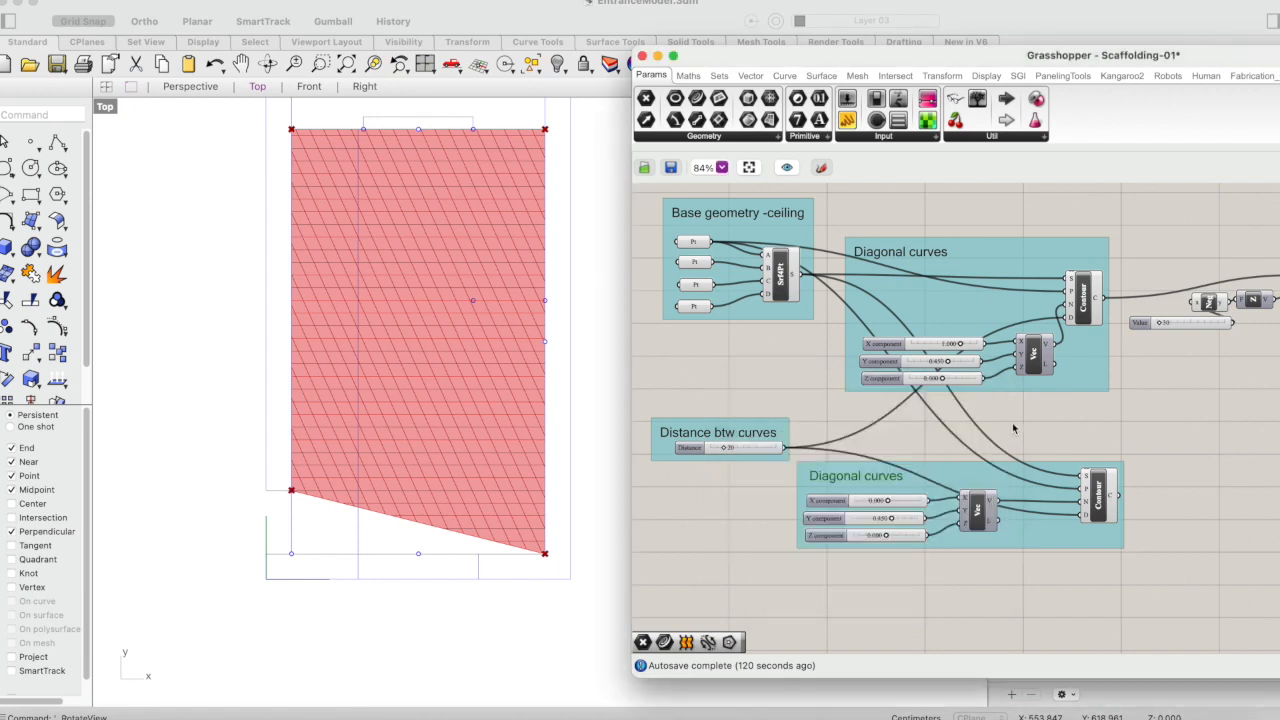
# Step: Add the "Horizontal curves" label to the second set's group and move the group slightly away from the Distance btw curves group
pyautogui.rightClick(950, 478)
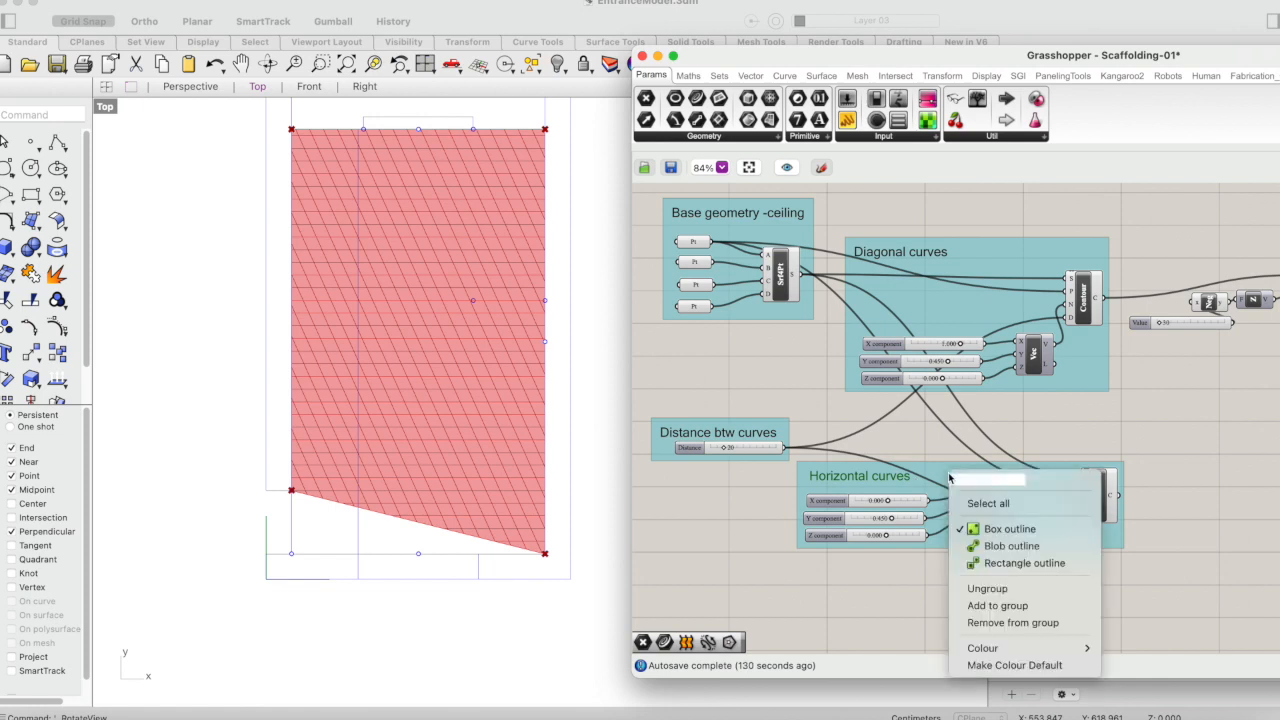
pyautogui.click(1058, 606)
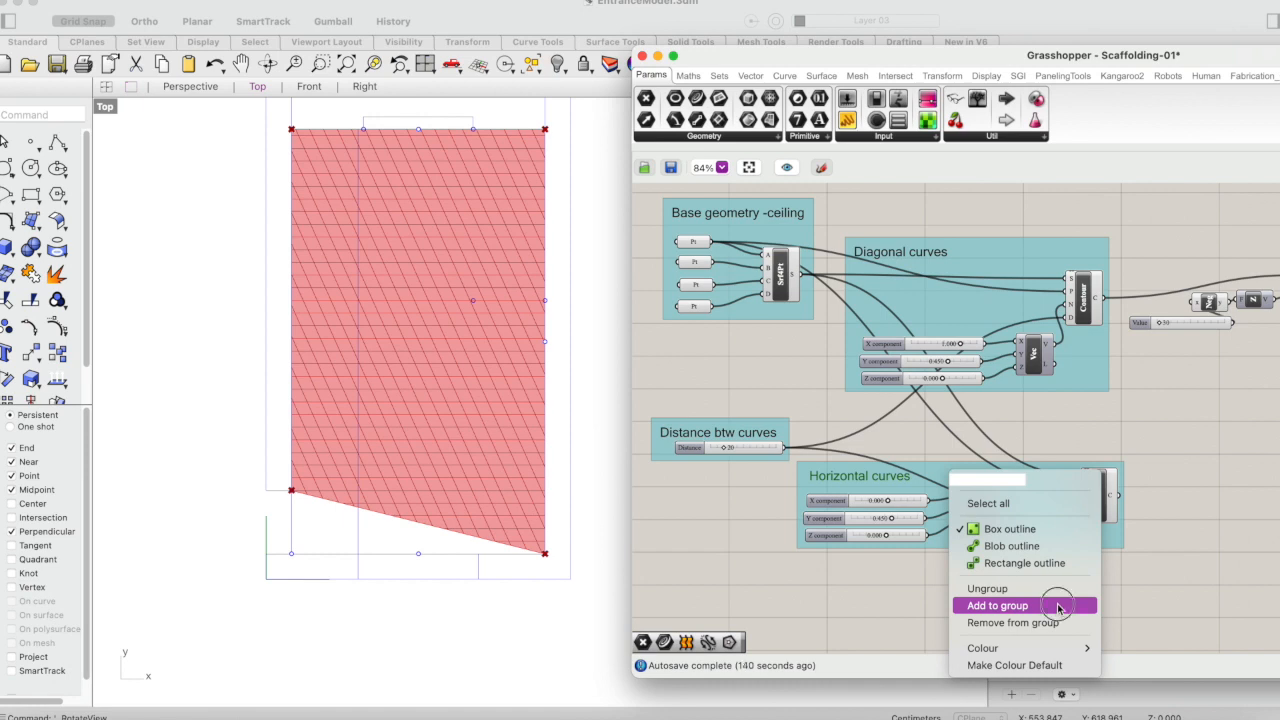
pyautogui.moveTo(990, 488); pyautogui.dragTo(1050, 499)
# Step: Duplicate the Value slider, Negative, Unit Z and linear array components, placing the copy beside the Horizontal curves group
pyautogui.hscroll(5, 1045, 605)
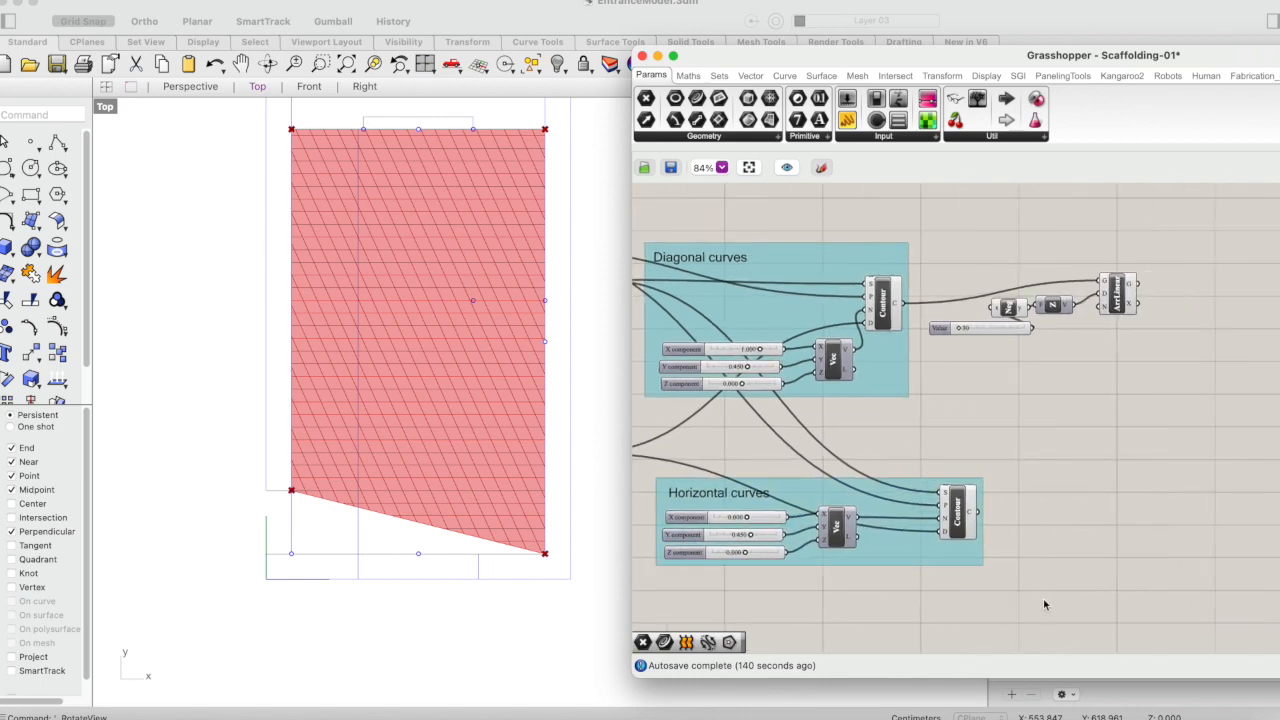
pyautogui.hscroll(-3, 1045, 605)
pyautogui.hscroll(4, 1045, 605)
pyautogui.scroll(-1, 1045, 605)
pyautogui.moveTo(1100, 304); pyautogui.dragTo(905, 392)
pyautogui.click(1036, 421)
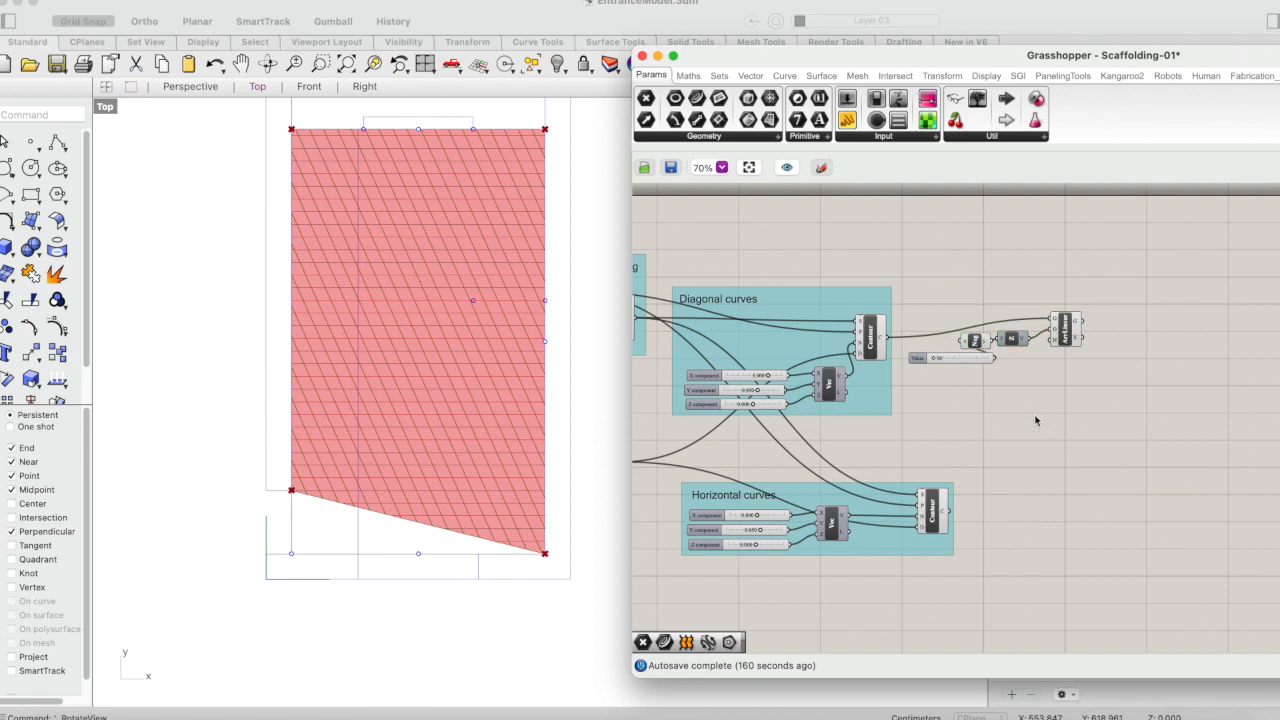
pyautogui.hscroll(-2, 1036, 421)
pyautogui.moveTo(1110, 277); pyautogui.dragTo(958, 393)
pyautogui.press('super+v')
pyautogui.moveTo(1100, 330); pyautogui.dragTo(1137, 492)
pyautogui.click(1143, 579)
pyautogui.hscroll(3, 1137, 597)
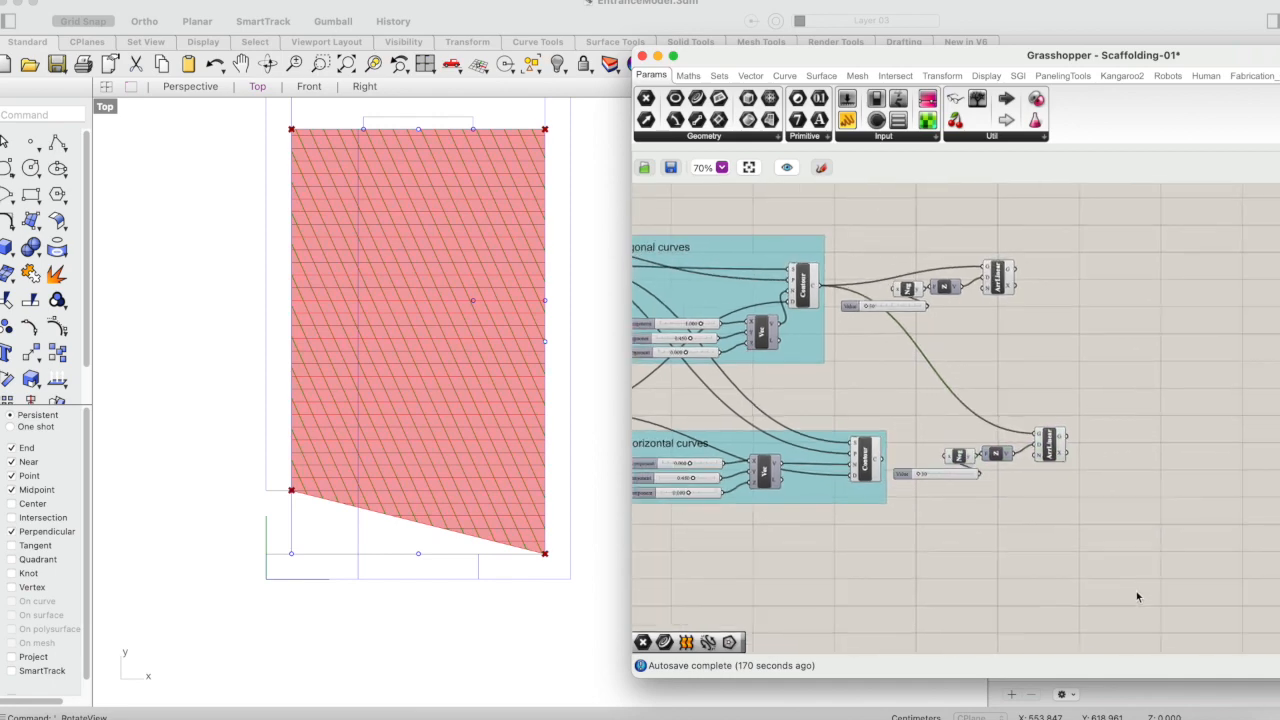
# Step: Connect the Horizontal curves Contour output to the geometry input of the copied linear array
pyautogui.click(866, 459)
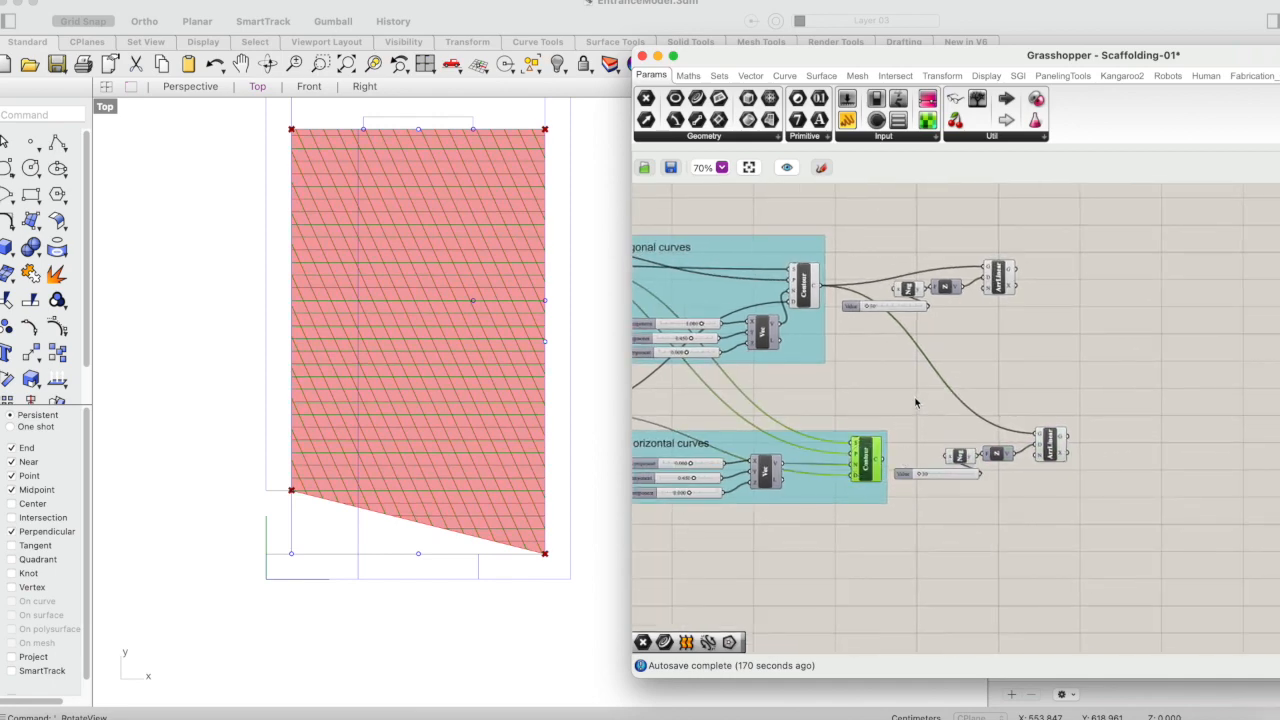
pyautogui.hscroll(-2, 916, 403)
pyautogui.moveTo(938, 441); pyautogui.dragTo(1097, 421)
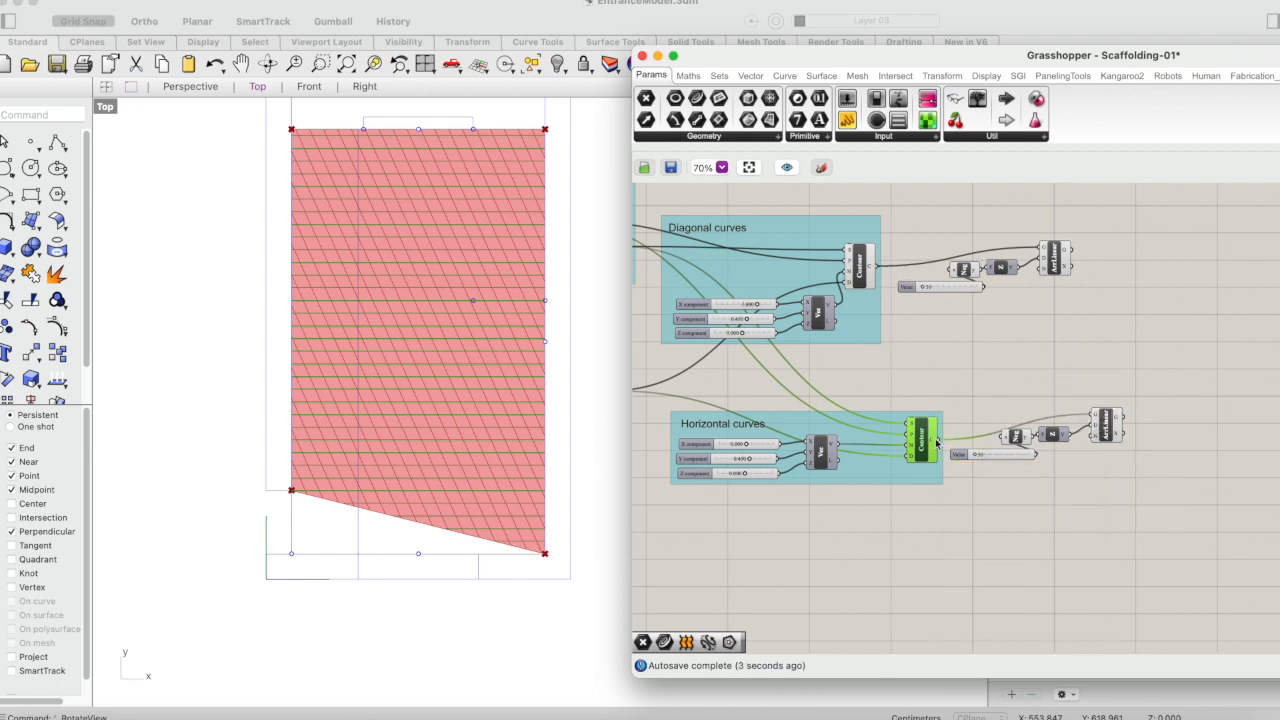
# Step: Highlight the copied array components and examine the layered horizontal curves in the Perspective and Top views
pyautogui.click(1105, 428)
pyautogui.moveTo(1136, 398); pyautogui.dragTo(997, 467)
pyautogui.doubleClick(105, 106)
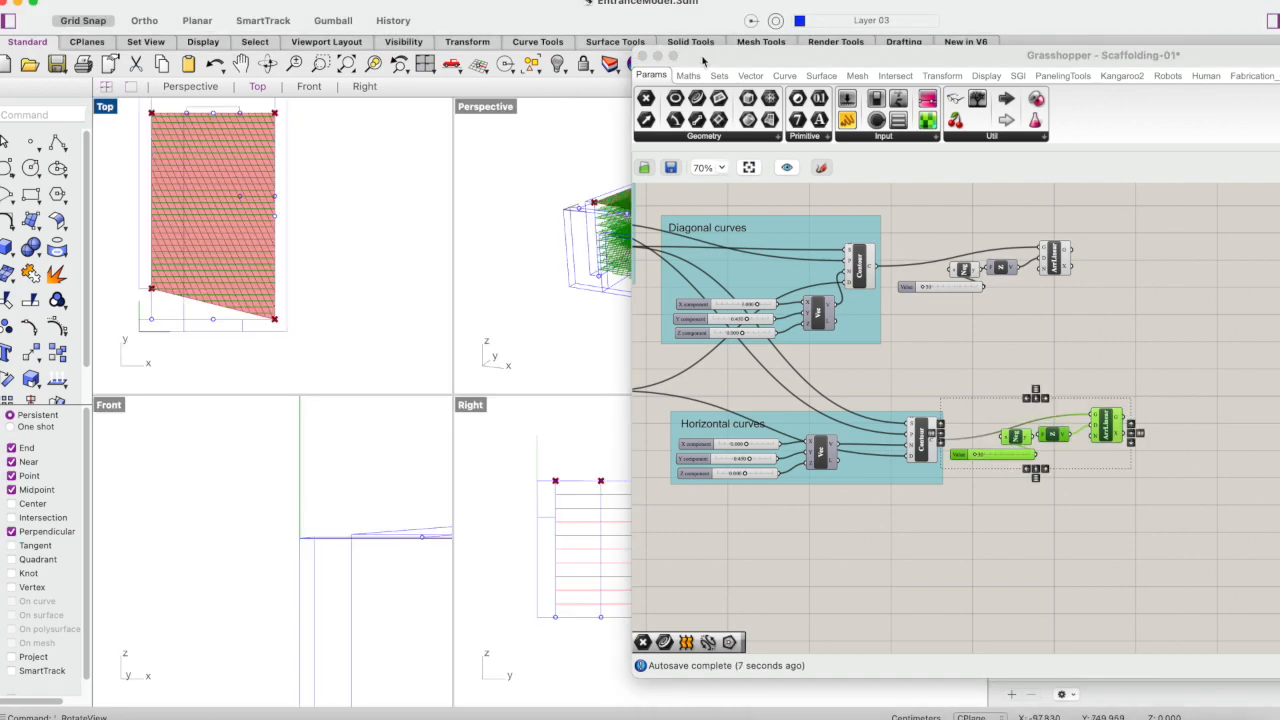
pyautogui.moveTo(703, 58); pyautogui.dragTo(823, 57)
pyautogui.doubleClick(488, 106)
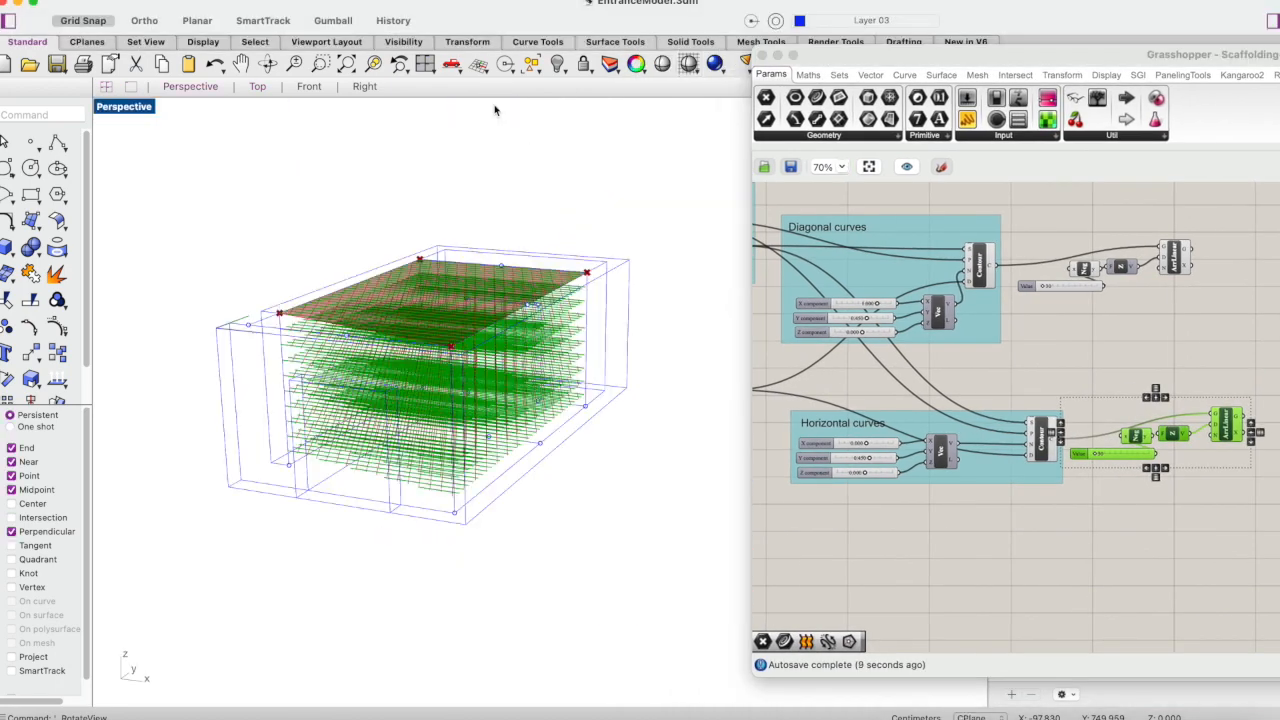
pyautogui.click(267, 64)
pyautogui.moveTo(417, 290)
pyautogui.mouseDown()
pyautogui.moveTo(409, 303)
pyautogui.moveTo(418, 276)
pyautogui.mouseUp()
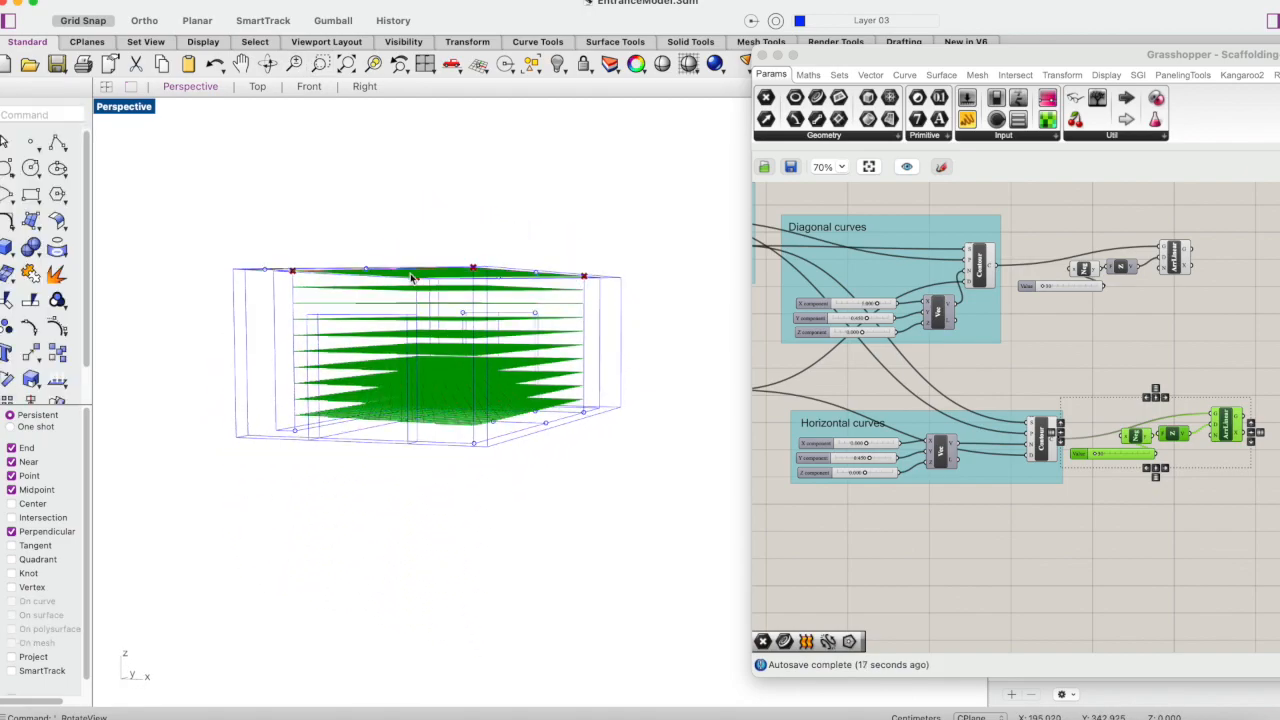
pyautogui.click(267, 64)
pyautogui.moveTo(420, 172); pyautogui.dragTo(420, 240)
pyautogui.scroll(6, 365, 387)
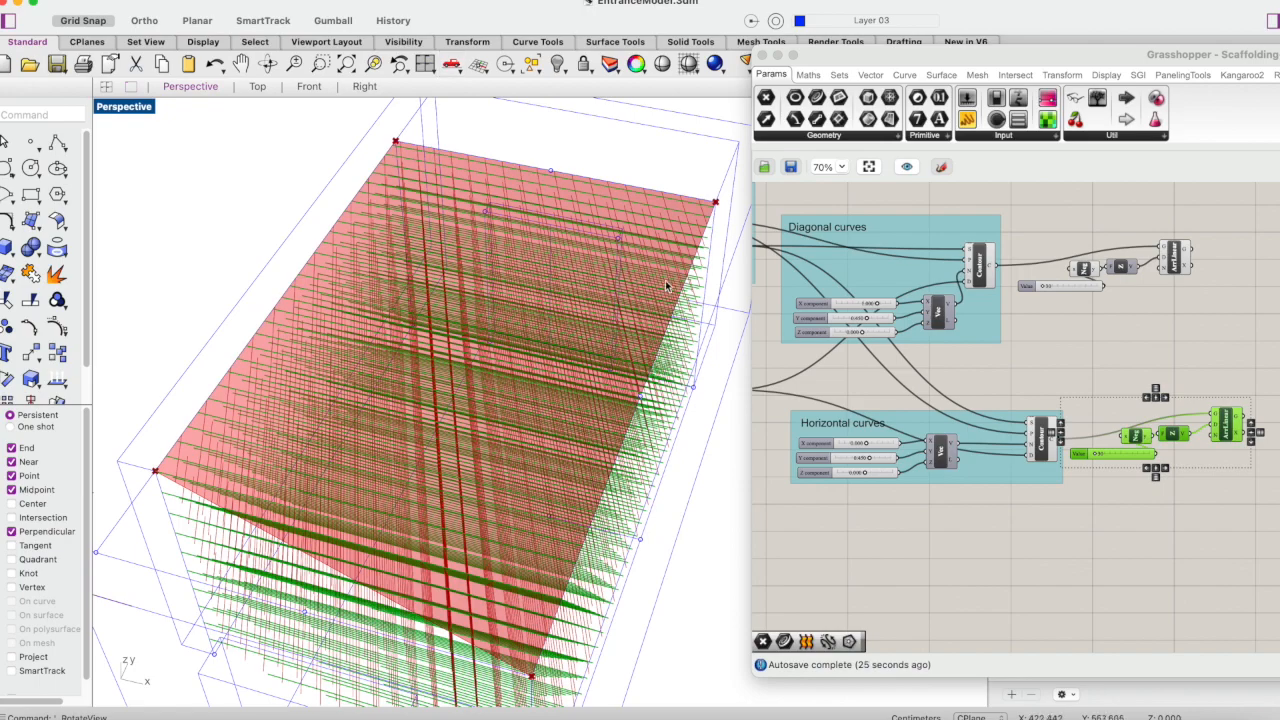
pyautogui.click(268, 65)
pyautogui.moveTo(530, 440); pyautogui.dragTo(520, 265)
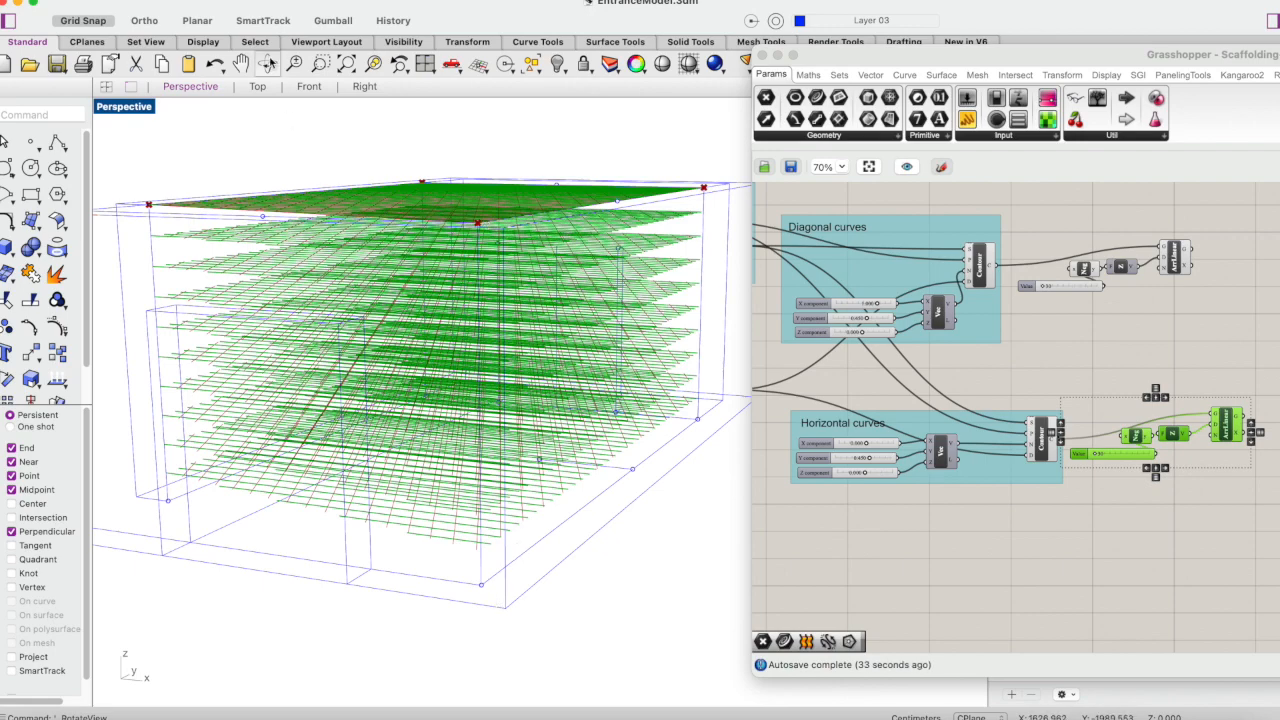
pyautogui.click(270, 66)
pyautogui.moveTo(374, 192)
pyautogui.mouseDown()
pyautogui.moveTo(380, 170)
pyautogui.moveTo(520, 156)
pyautogui.moveTo(385, 200)
pyautogui.moveTo(403, 178)
pyautogui.moveTo(392, 190)
pyautogui.mouseUp()
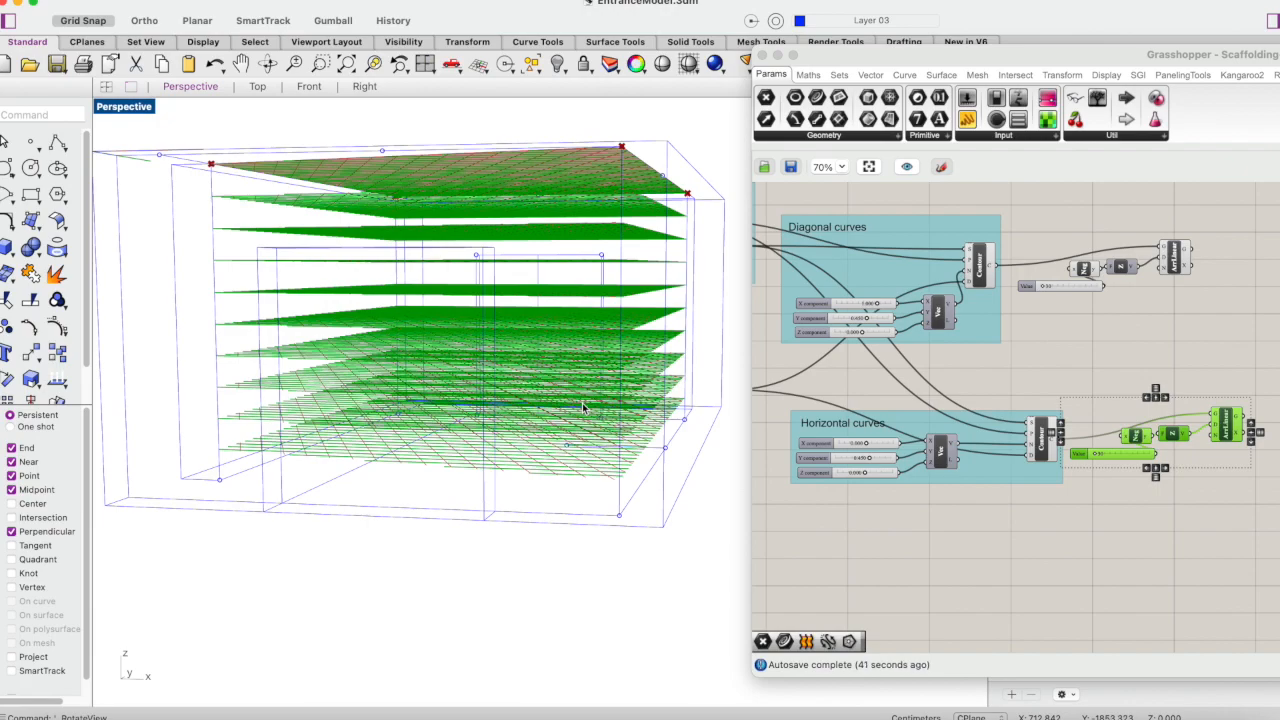
pyautogui.click(267, 63)
pyautogui.moveTo(388, 120); pyautogui.dragTo(387, 181)
pyautogui.scroll(-3, 387, 181)
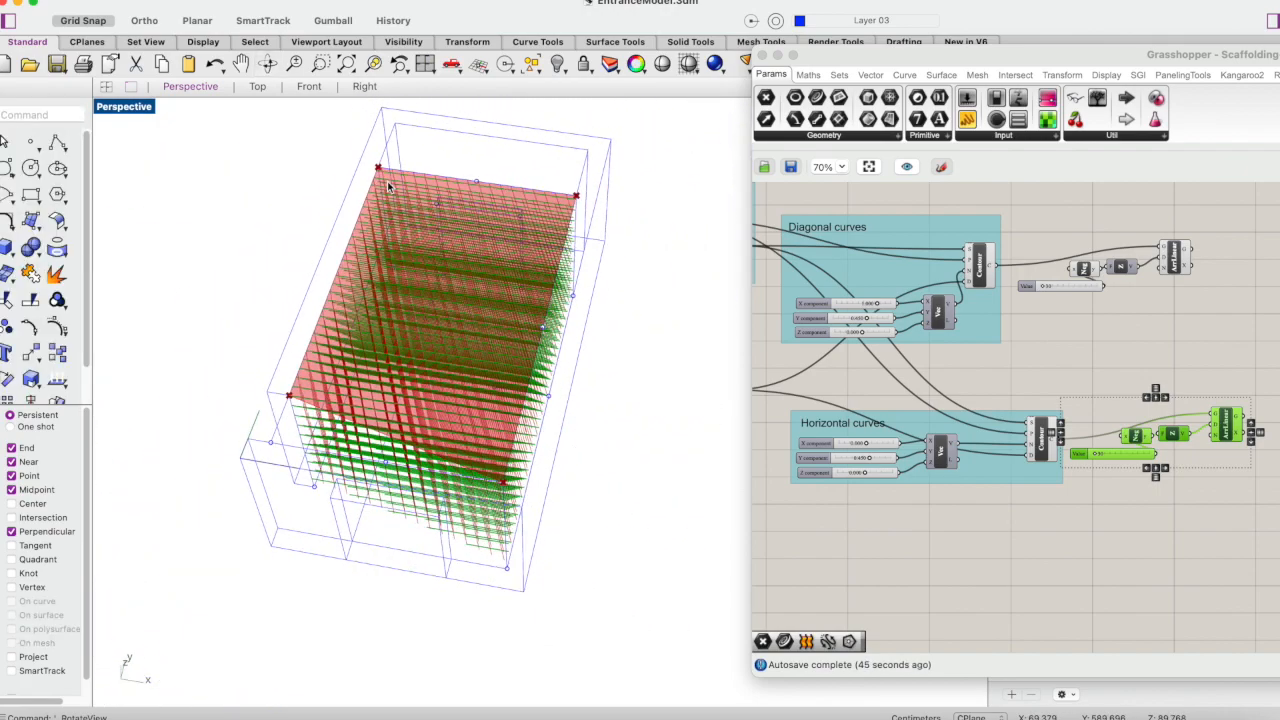
pyautogui.doubleClick(120, 107)
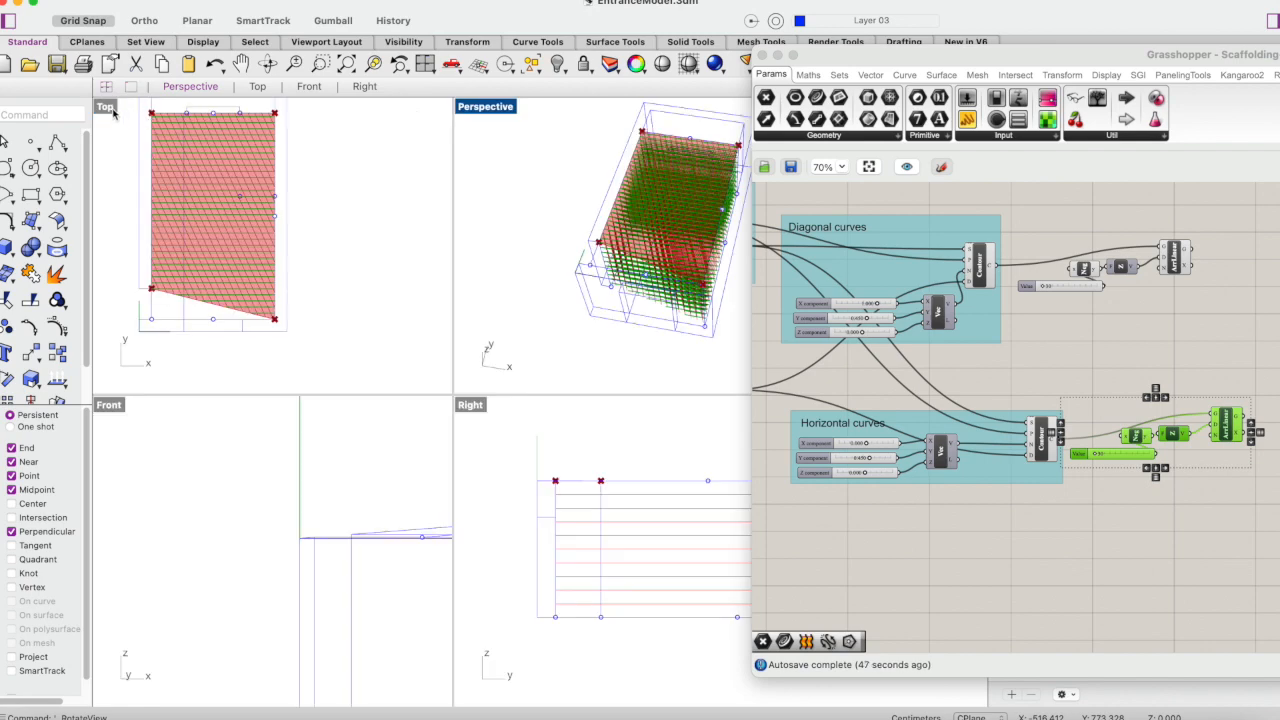
pyautogui.doubleClick(109, 107)
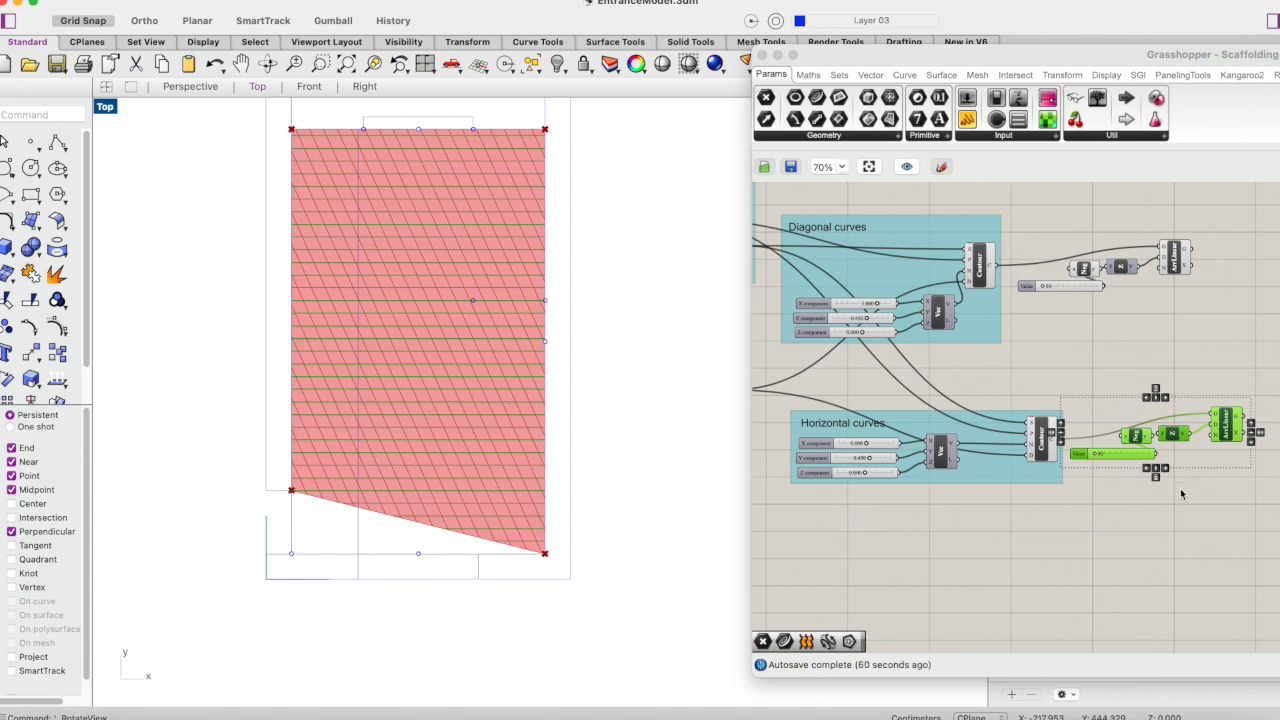
# Step: Clear the selection and examine the diagonal and horizontal arrays together in the Perspective view
pyautogui.click(1151, 357)
pyautogui.moveTo(1004, 279); pyautogui.dragTo(976, 289, button='right')
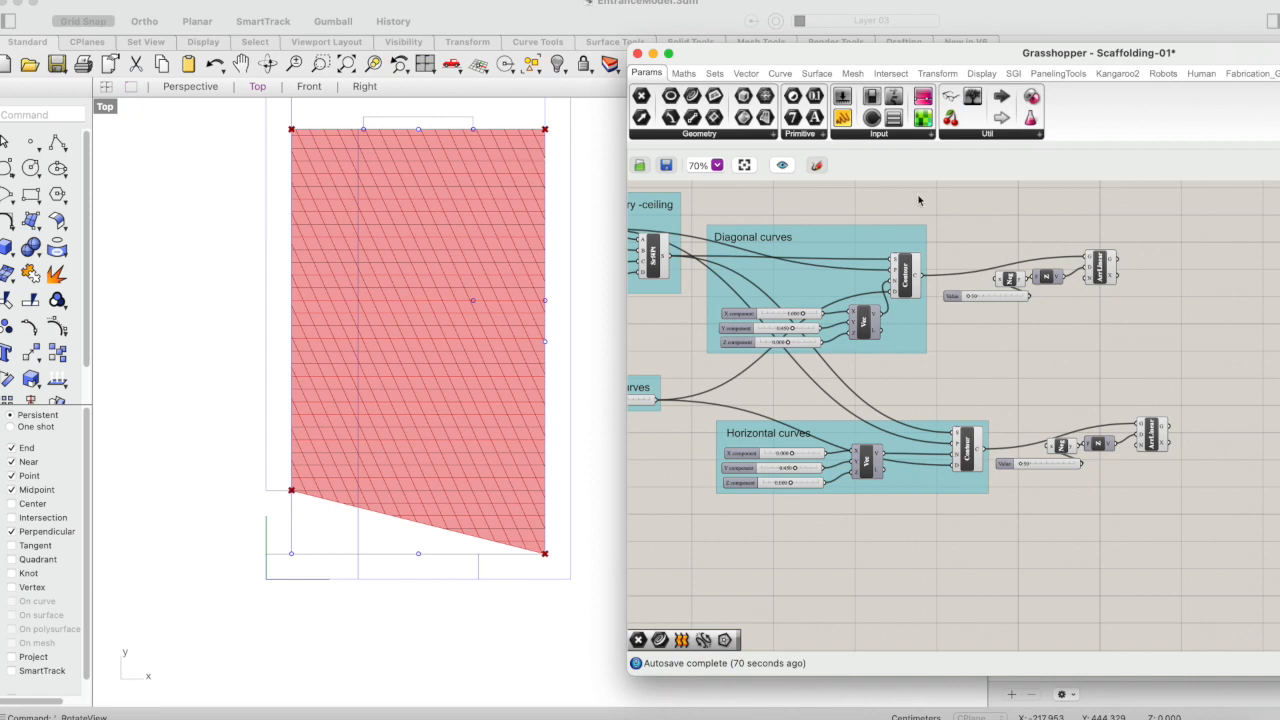
pyautogui.moveTo(1207, 281); pyautogui.dragTo(1126, 303, button='right')
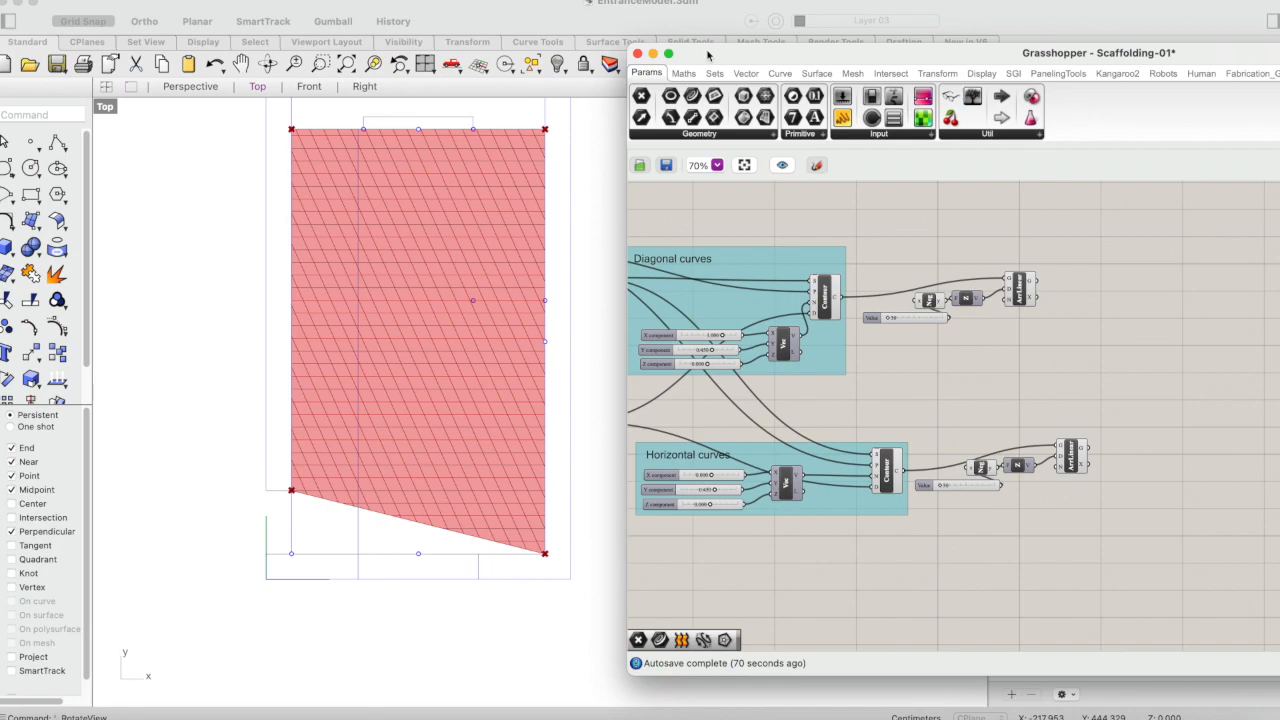
pyautogui.moveTo(710, 53); pyautogui.dragTo(934, 86)
pyautogui.click(112, 109)
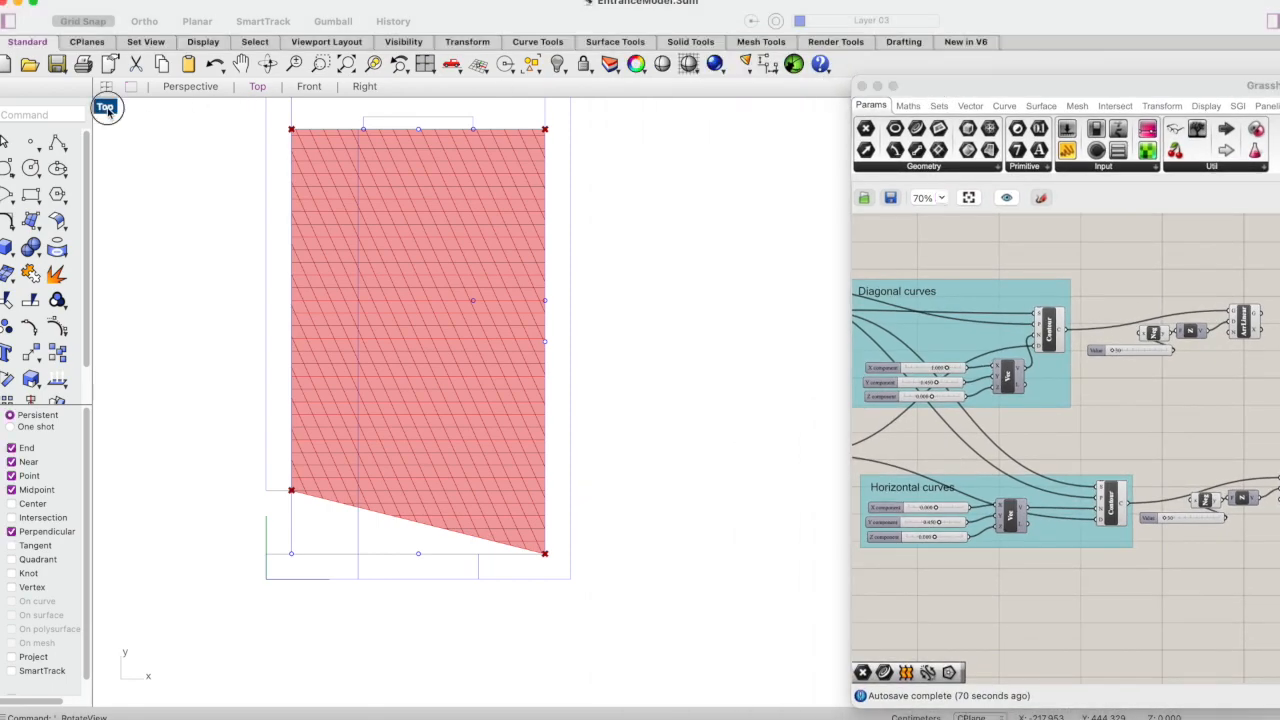
pyautogui.doubleClick(106, 107)
pyautogui.doubleClick(488, 108)
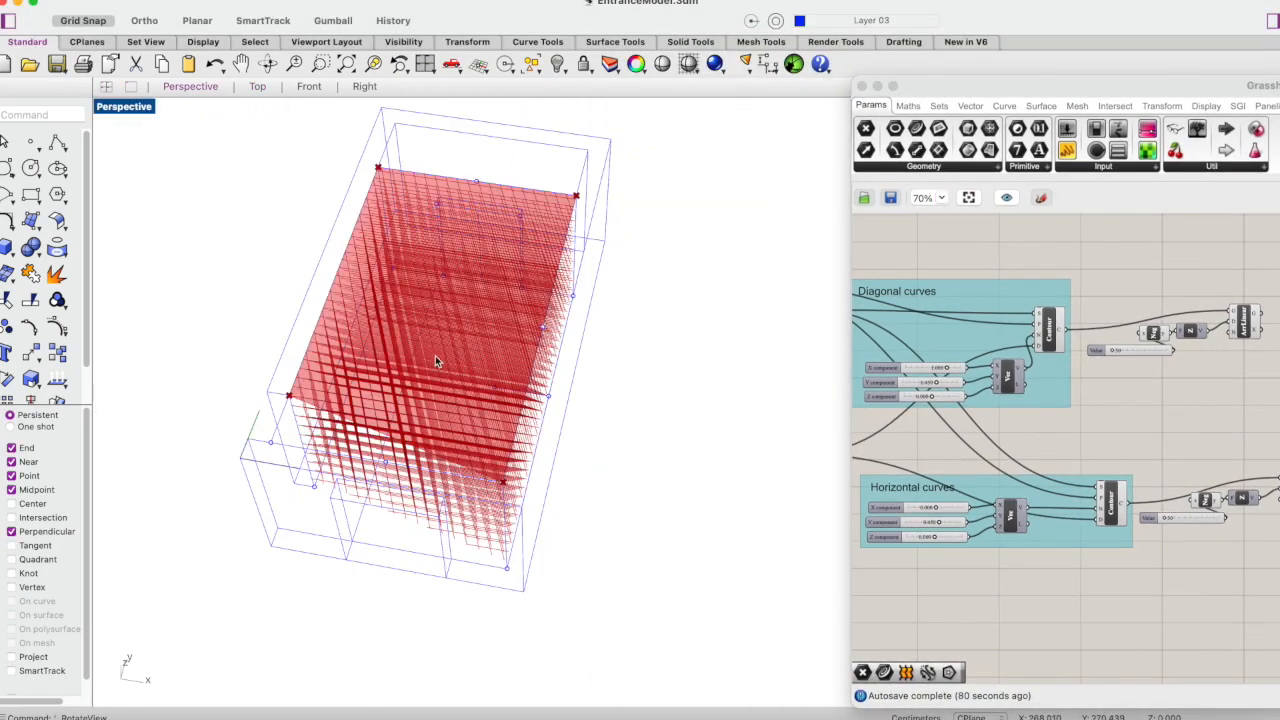
pyautogui.scroll(-10, 435, 344)
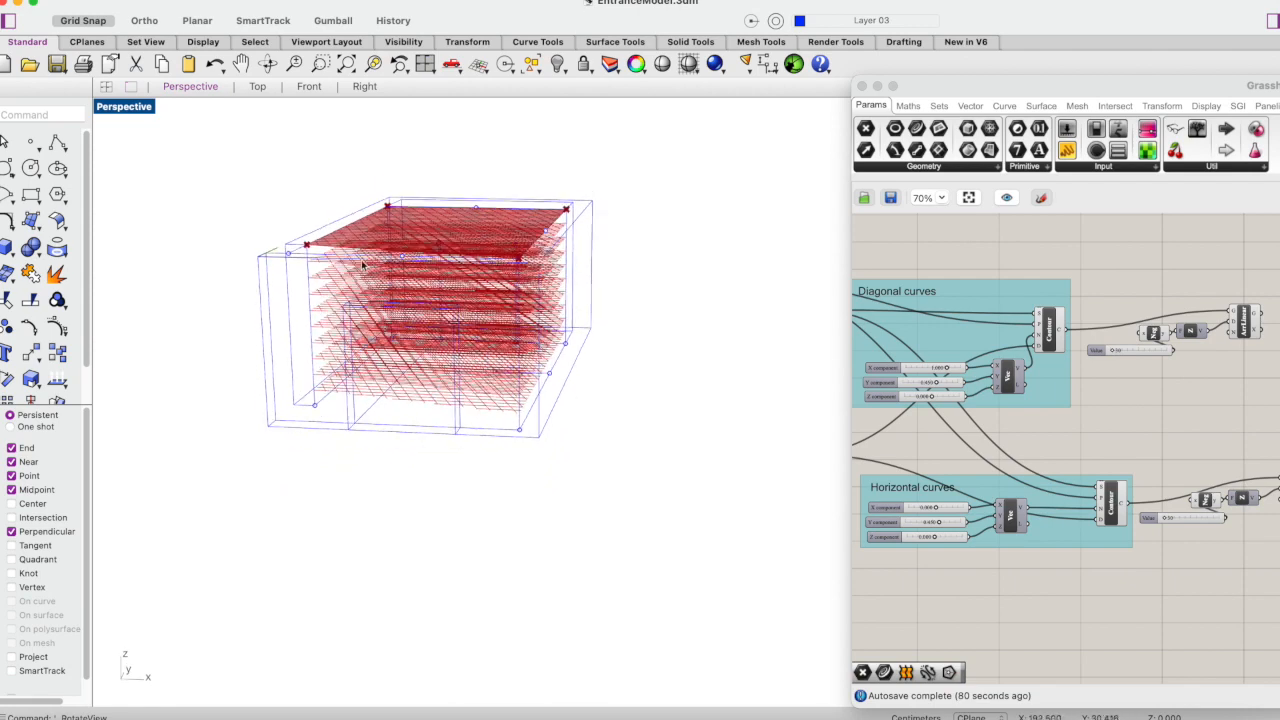
# Step: Move the horizontal curves' array components down below the Horizontal curves group
pyautogui.moveTo(1163, 91); pyautogui.dragTo(937, 107)
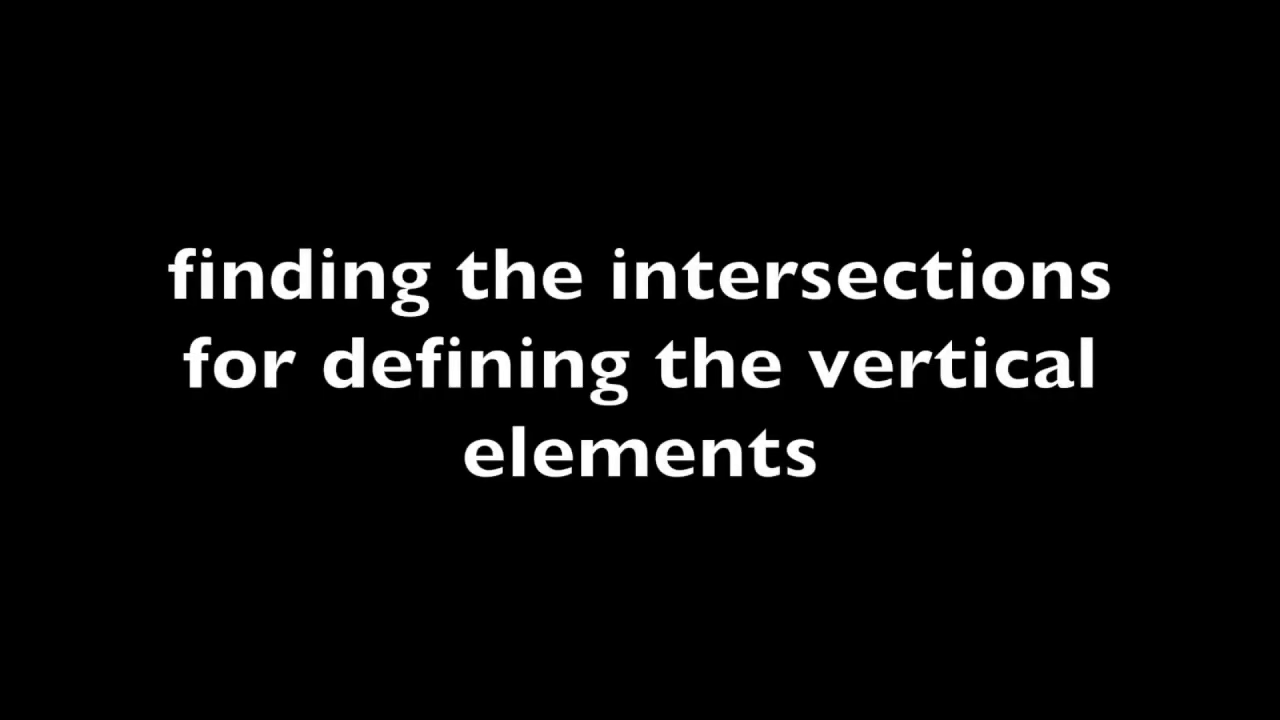
pyautogui.moveTo(957, 451); pyautogui.dragTo(993, 616)
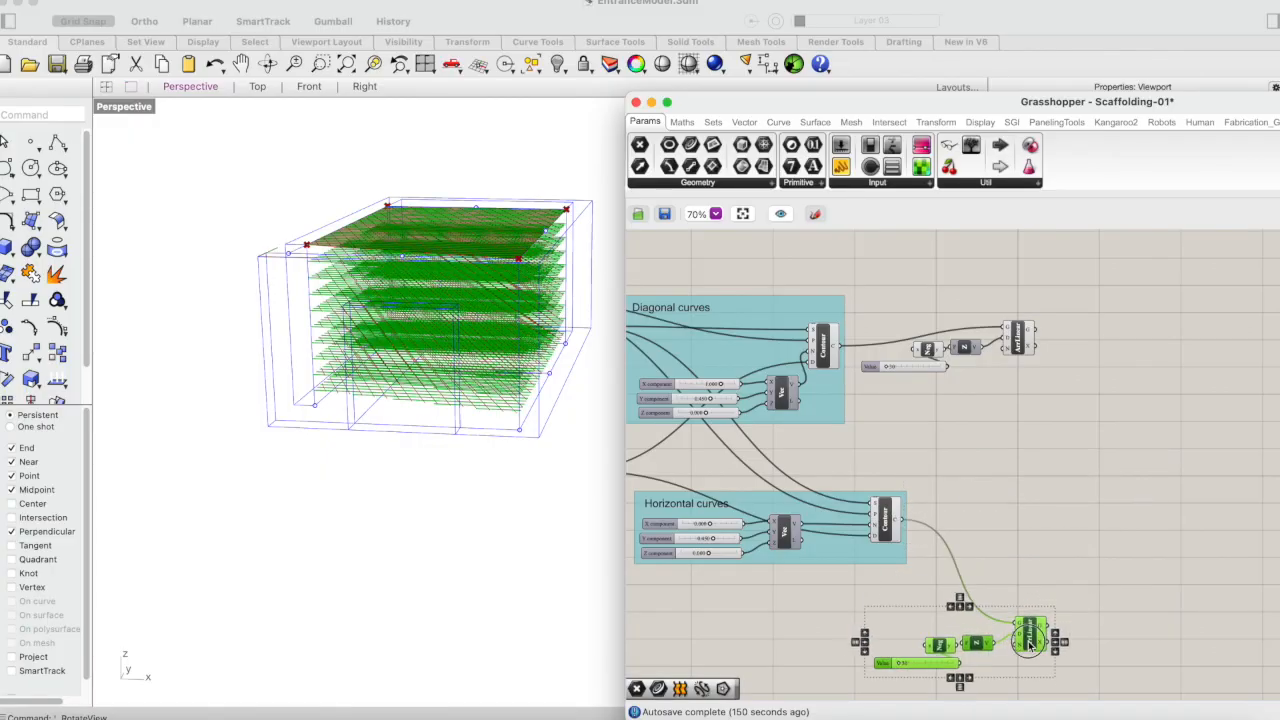
# Step: Move the Diagonal curves group up slightly and place both sets of array components close below their curve groups
pyautogui.moveTo(812, 314)
pyautogui.mouseDown()
pyautogui.moveTo(829, 278)
pyautogui.moveTo(825, 295)
pyautogui.mouseUp()
pyautogui.moveTo(1085, 305); pyautogui.dragTo(929, 424)
pyautogui.moveTo(1018, 340); pyautogui.dragTo(935, 437)
pyautogui.click(1088, 527)
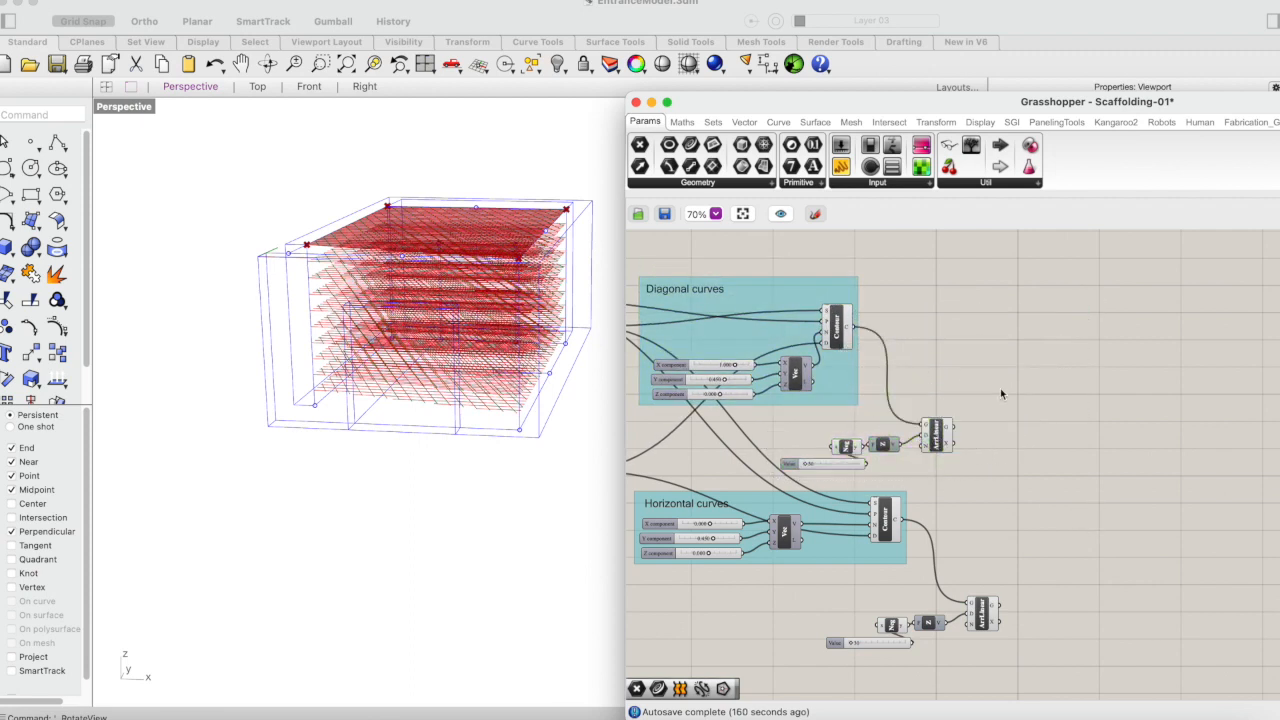
# Step: Highlight both Contour components and examine the crossing base curves in the Perspective and Top views
pyautogui.scroll(1, 1001, 369)
pyautogui.click(884, 520)
pyautogui.click(832, 322)
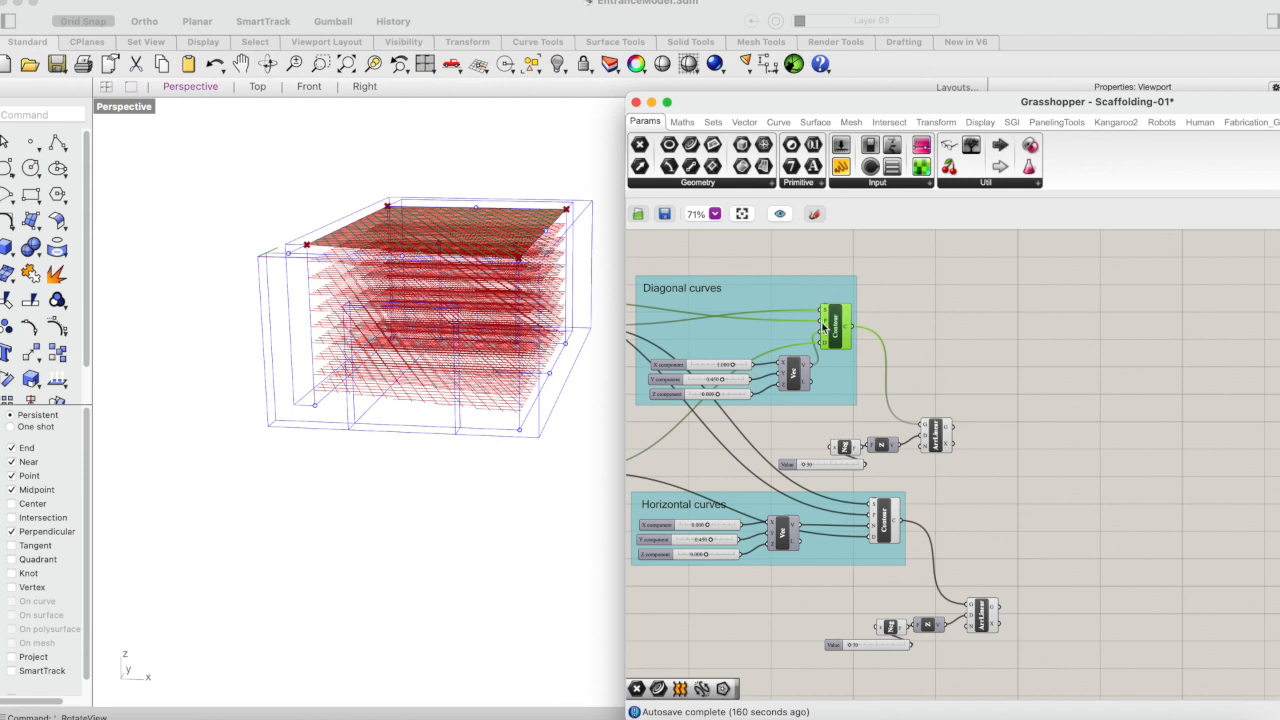
pyautogui.keyDown('shift'); pyautogui.click(884, 527); pyautogui.keyUp('shift')
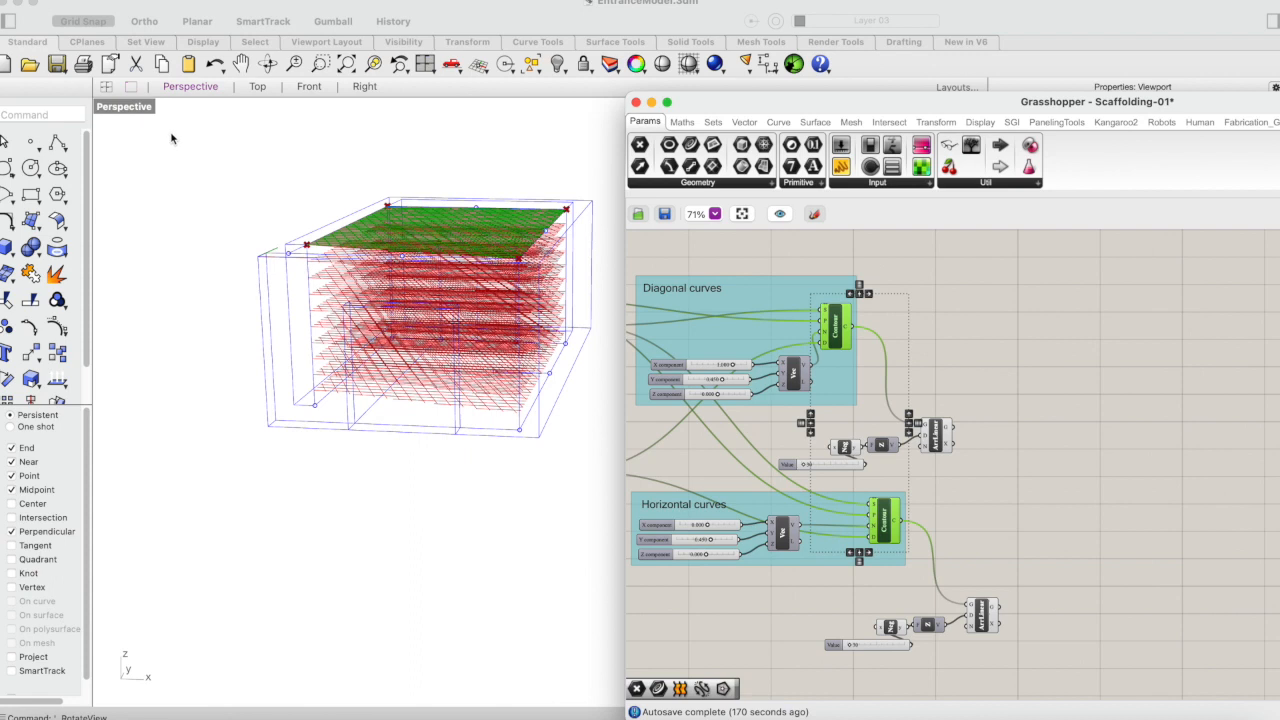
pyautogui.doubleClick(135, 110)
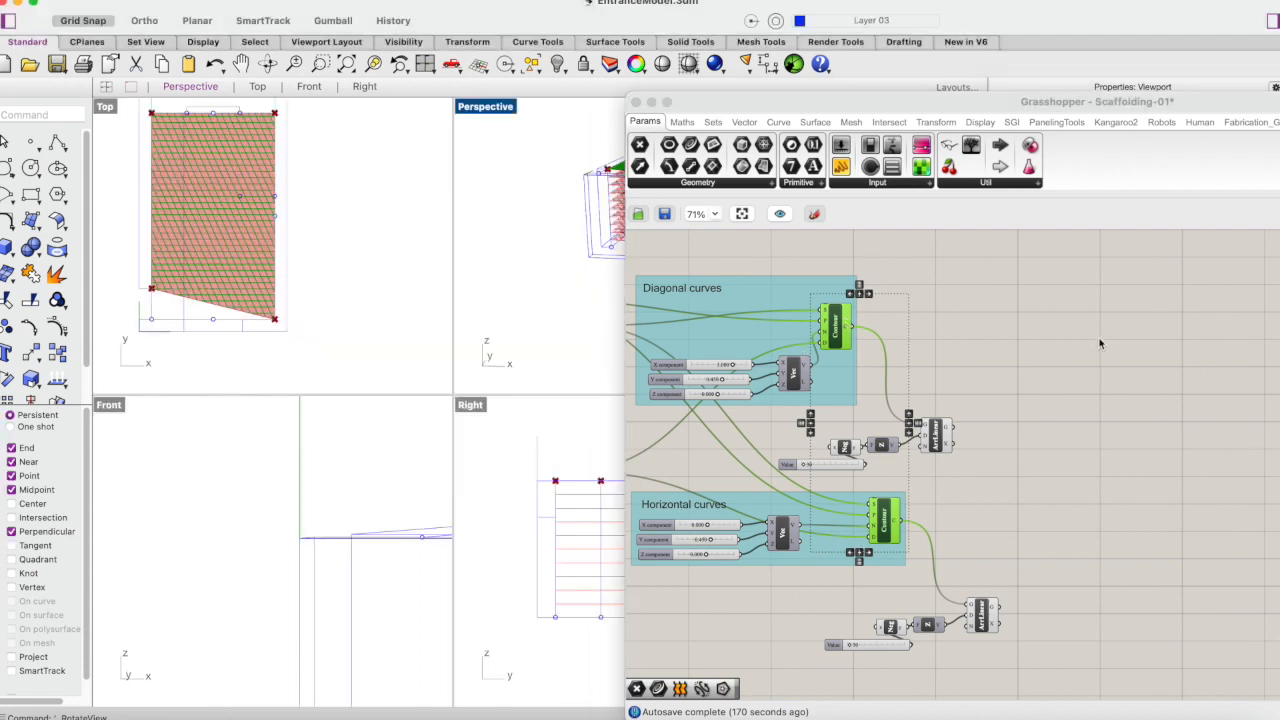
pyautogui.doubleClick(1039, 360)
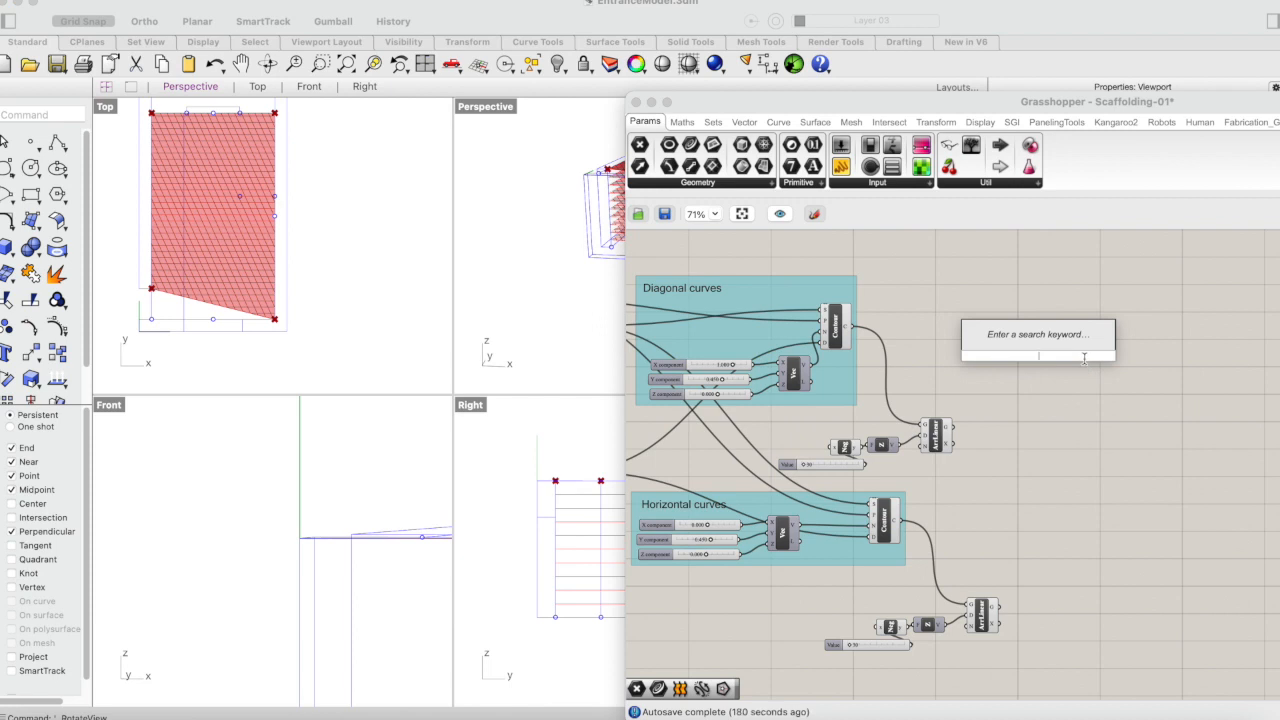
pyautogui.write('inter')
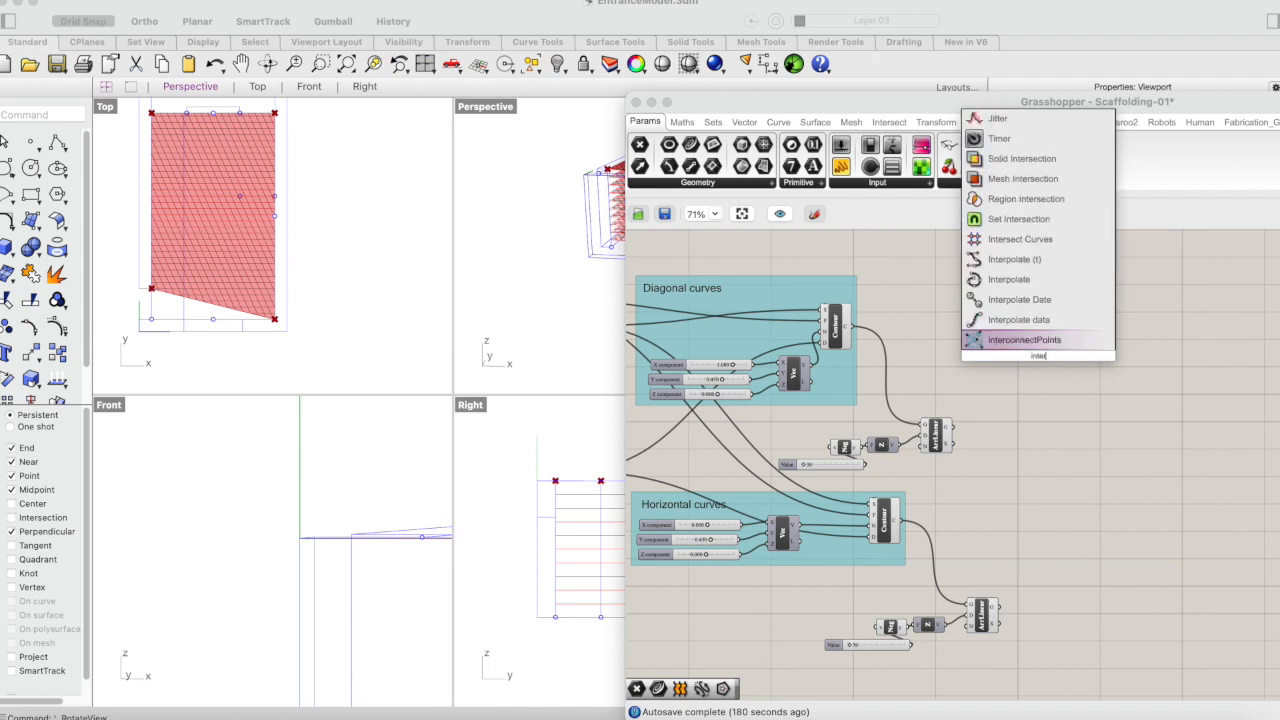
pyautogui.press('BackSpace')
pyautogui.press('BackSpace')
pyautogui.press('BackSpace')
pyautogui.press('BackSpace')
pyautogui.press('BackSpace')
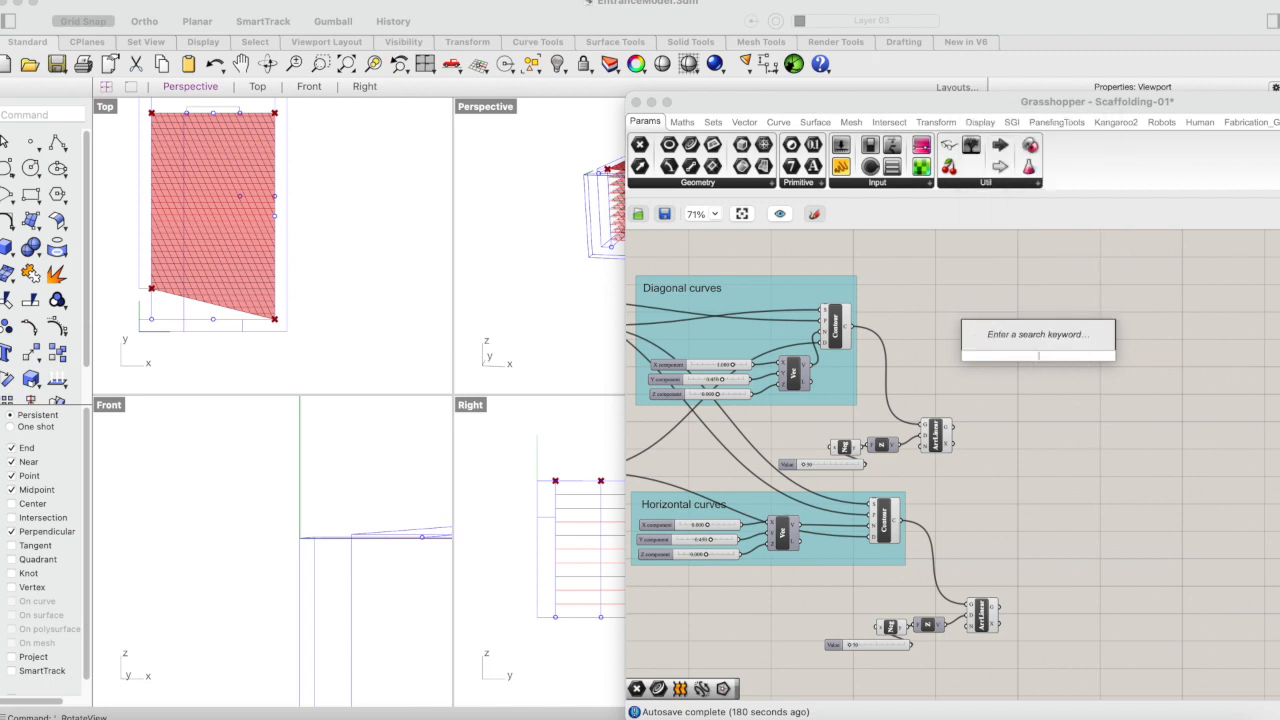
pyautogui.click(1052, 424)
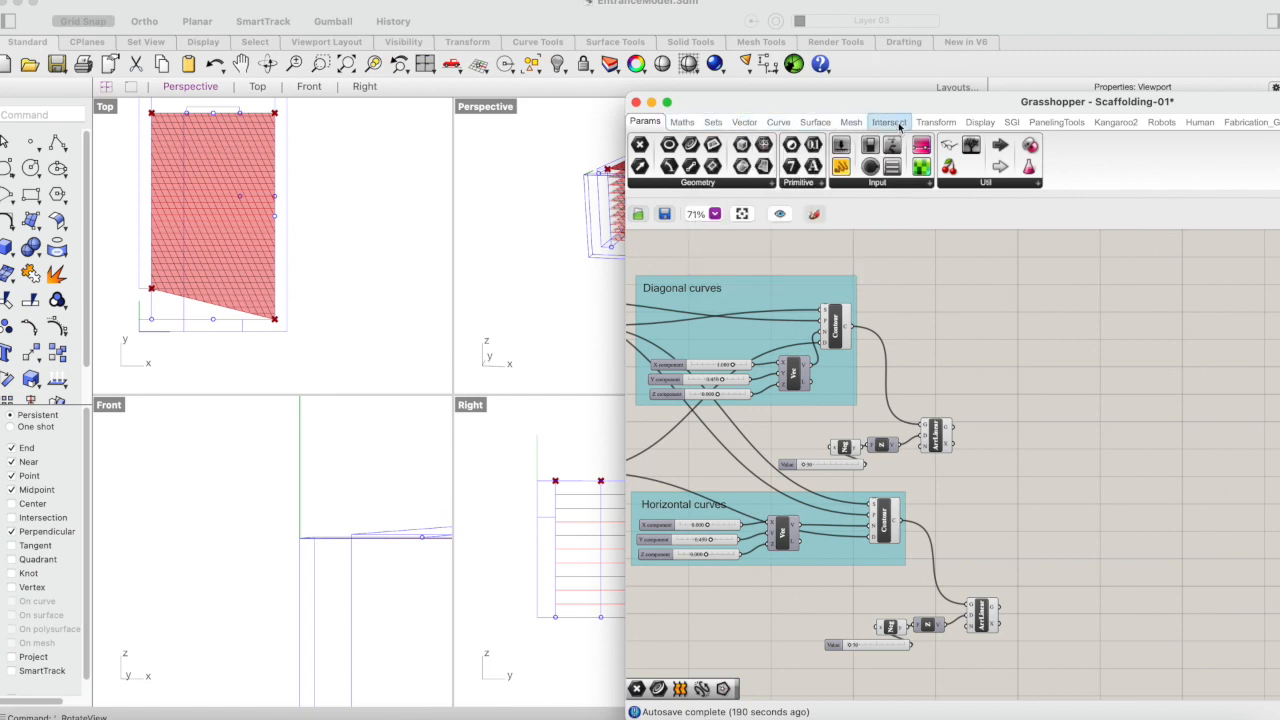
# Step: Add a Curve | Curve intersection component beside the diagonal curves' linear array
pyautogui.moveTo(899, 127)
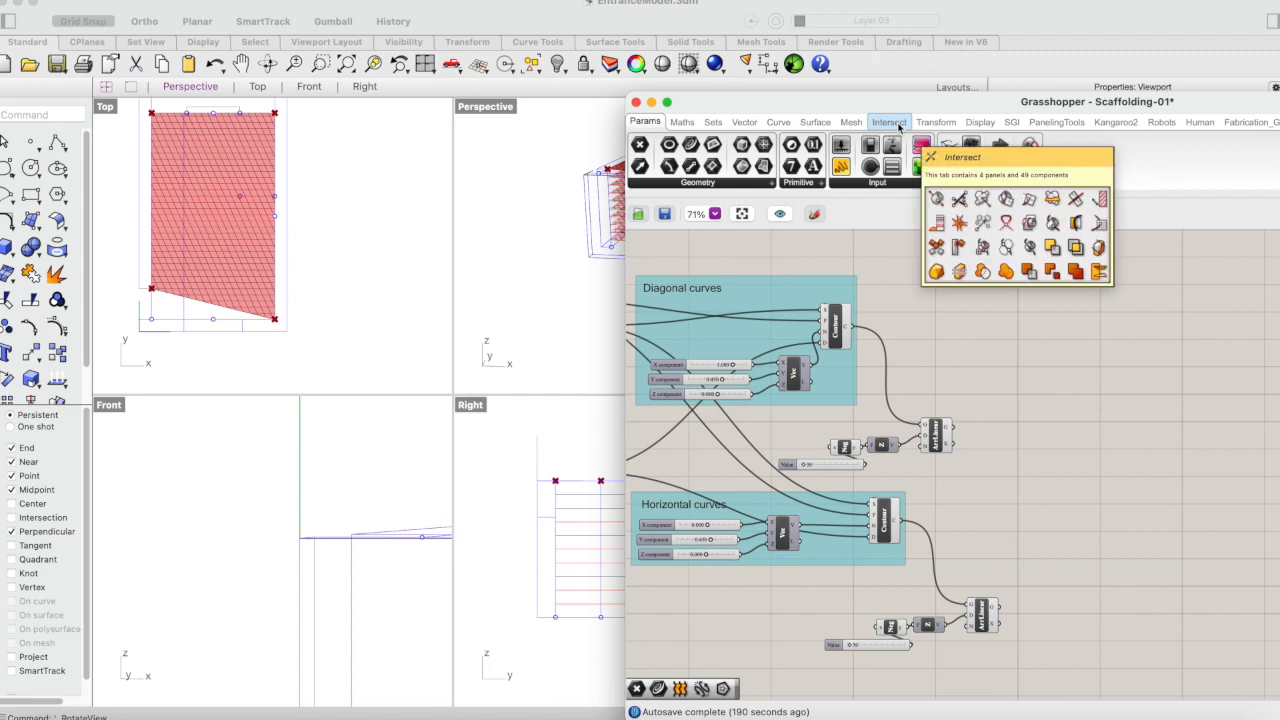
pyautogui.click(899, 122)
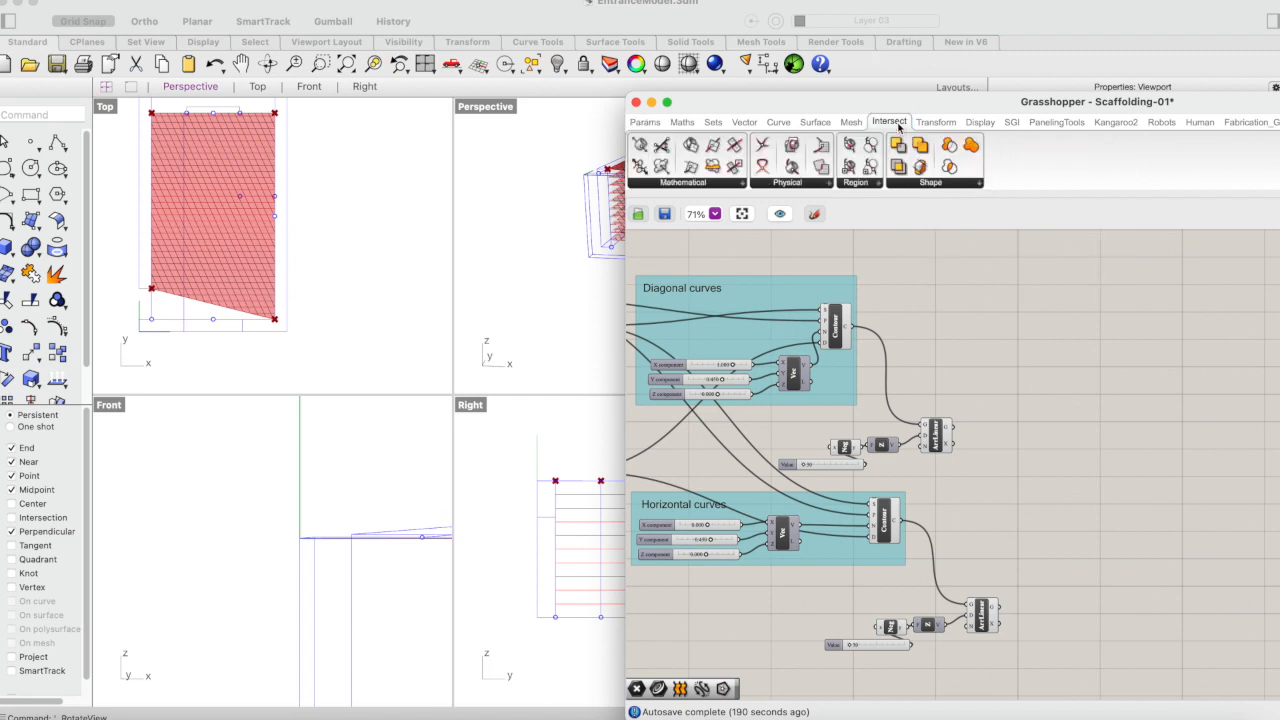
pyautogui.click(803, 186)
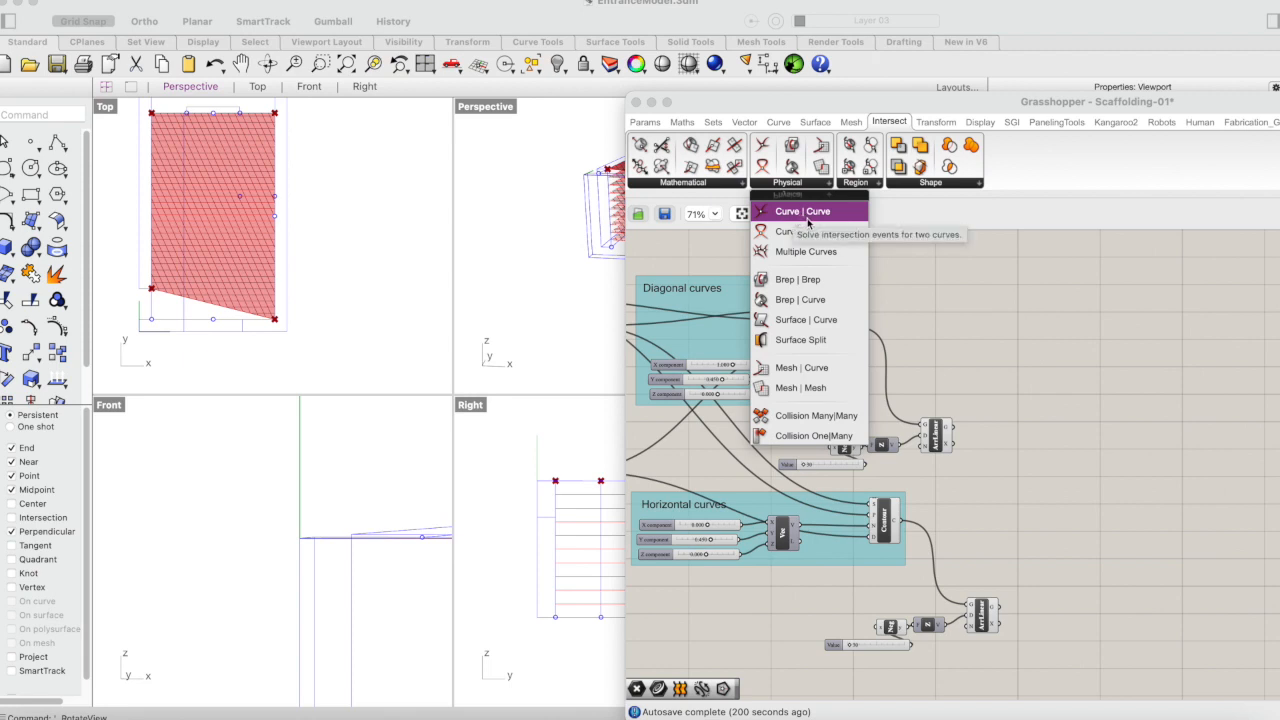
pyautogui.moveTo(806, 216); pyautogui.dragTo(1000, 416)
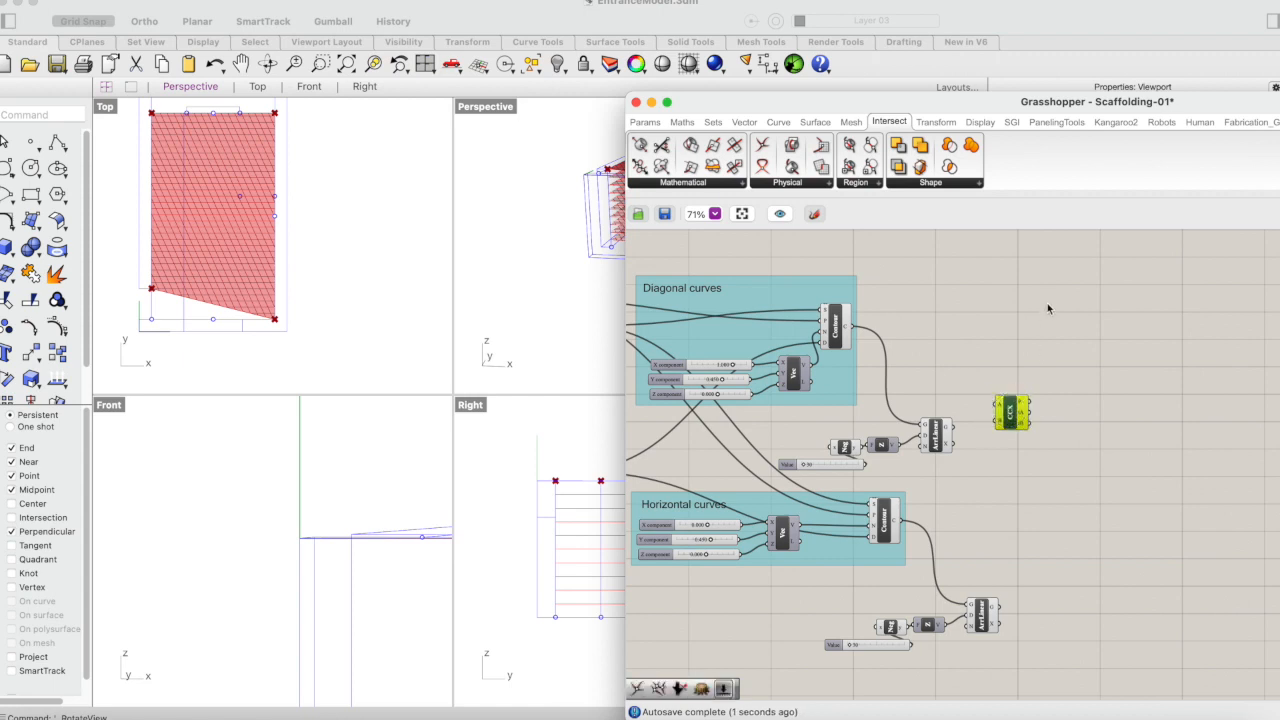
# Step: Connect the diagonal Contour output to input A and the horizontal Contour output to input B of the Curve | Curve component
pyautogui.click(846, 323)
pyautogui.doubleClick(932, 321)
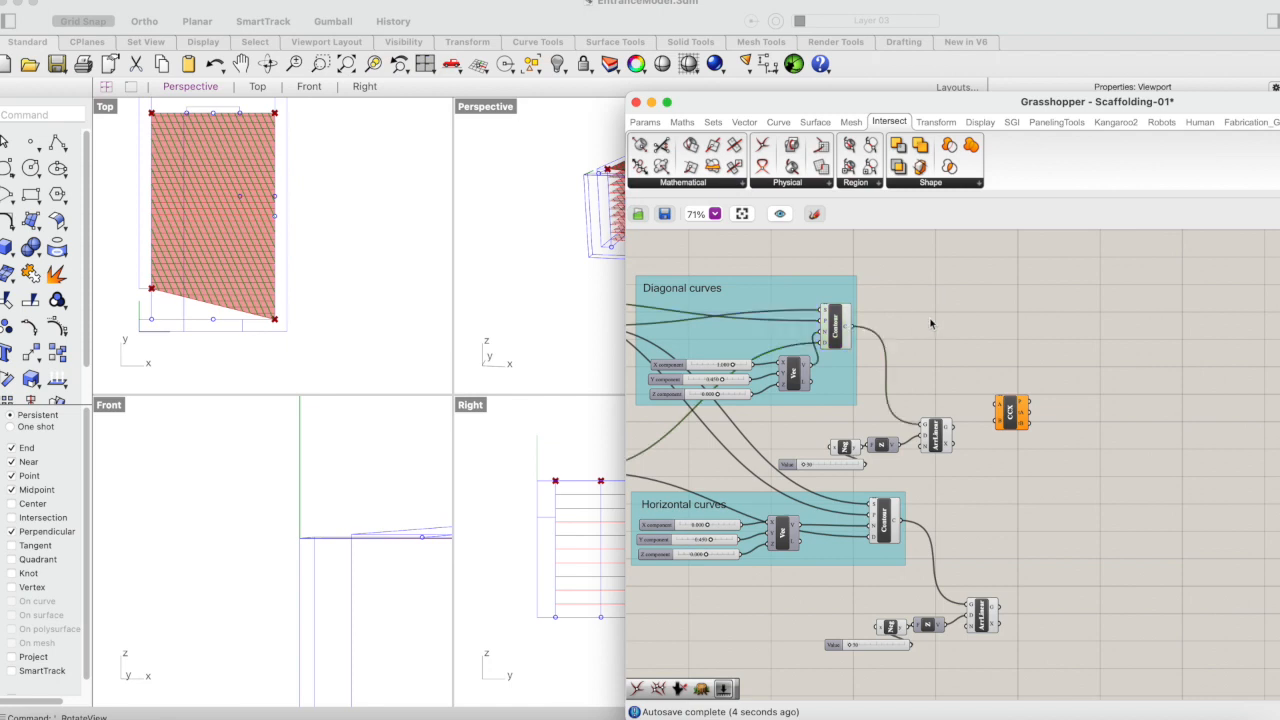
pyautogui.click(1081, 301)
pyautogui.moveTo(857, 327); pyautogui.dragTo(1000, 406)
pyautogui.click(1010, 415)
pyautogui.click(895, 484)
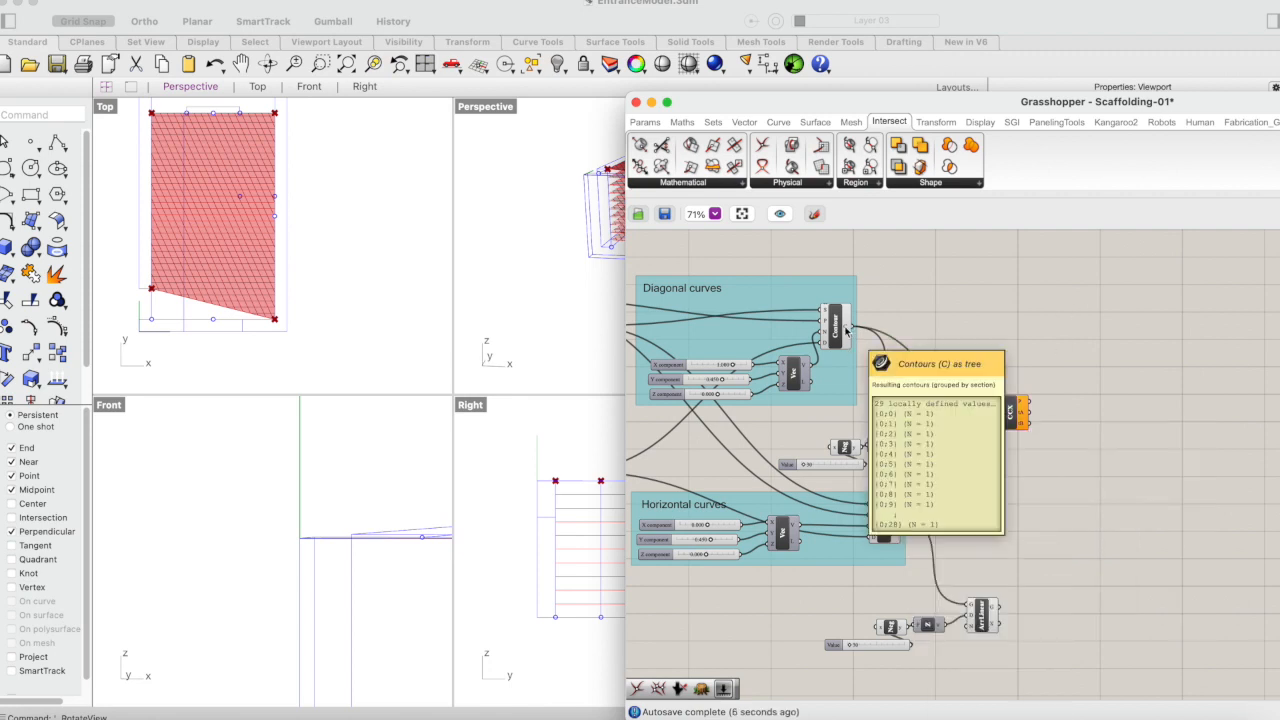
pyautogui.moveTo(903, 522); pyautogui.dragTo(999, 419)
pyautogui.click(1010, 418)
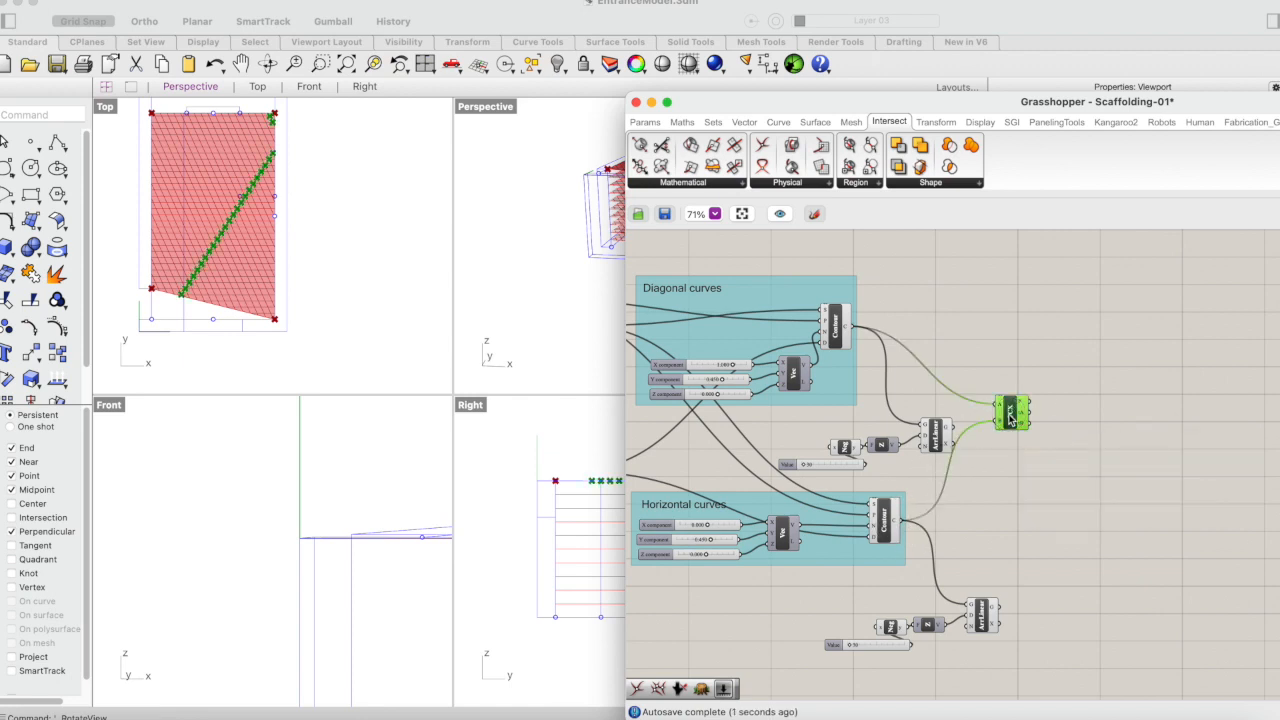
# Step: Highlight the Curve | Curve component and examine its intersection points in the enlarged Perspective view, with Grasshopper moved aside
pyautogui.moveTo(710, 104); pyautogui.dragTo(927, 82)
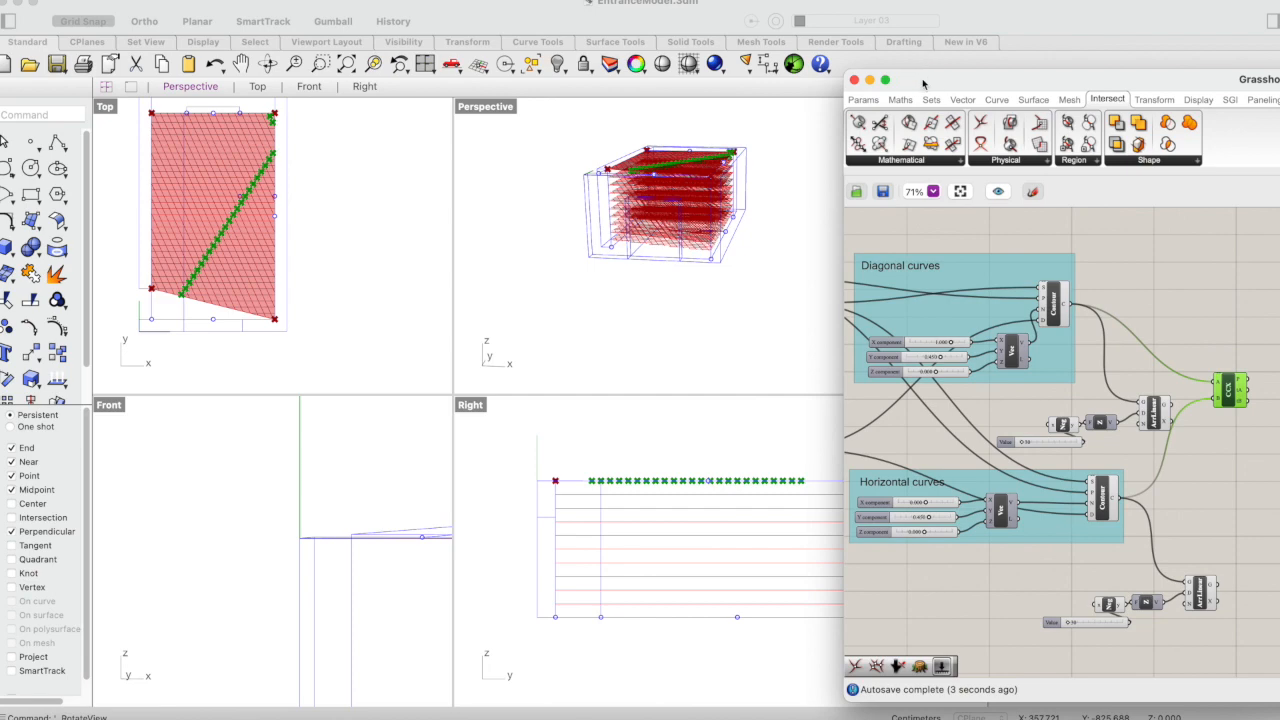
pyautogui.doubleClick(482, 106)
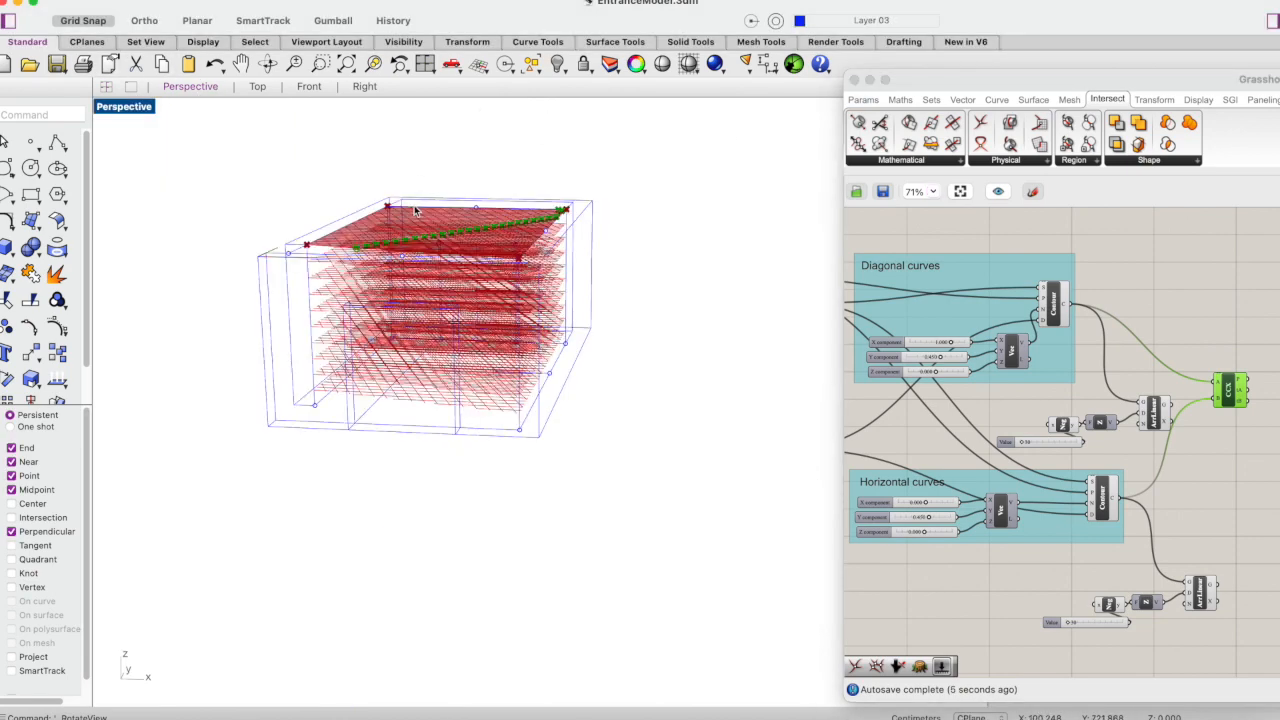
pyautogui.click(267, 63)
pyautogui.moveTo(504, 222); pyautogui.dragTo(486, 266)
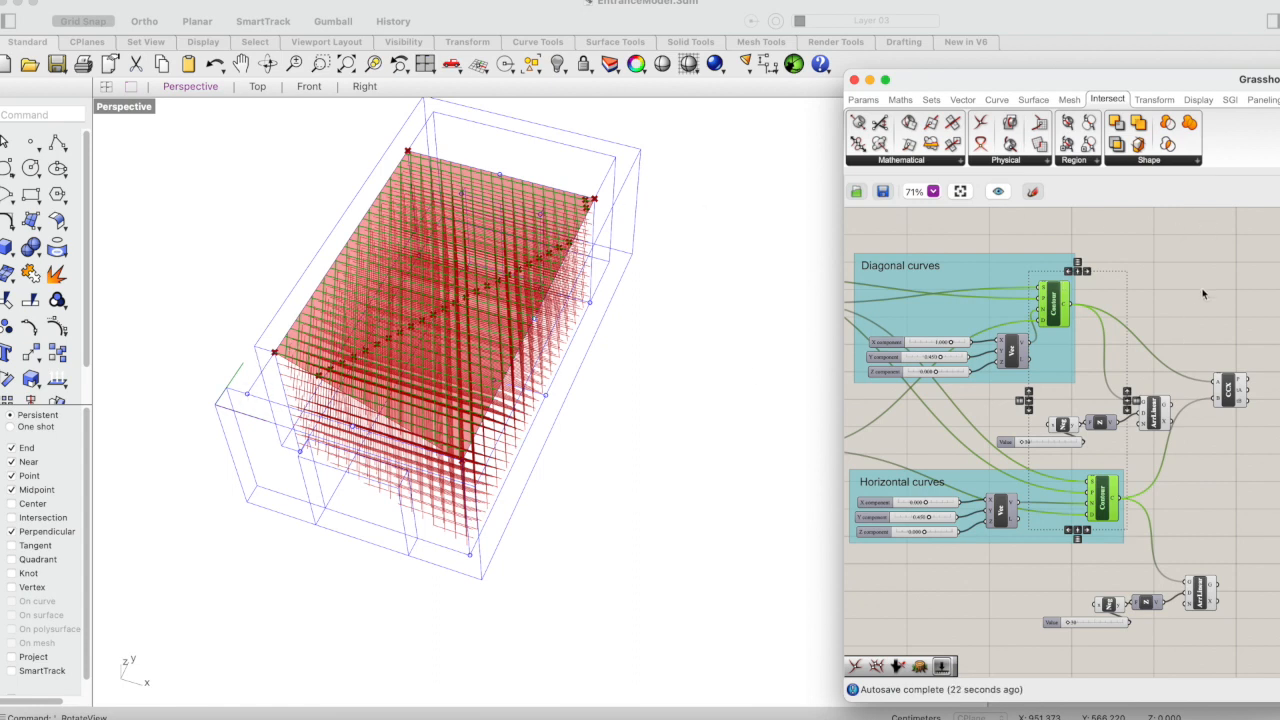
pyautogui.click(1228, 390)
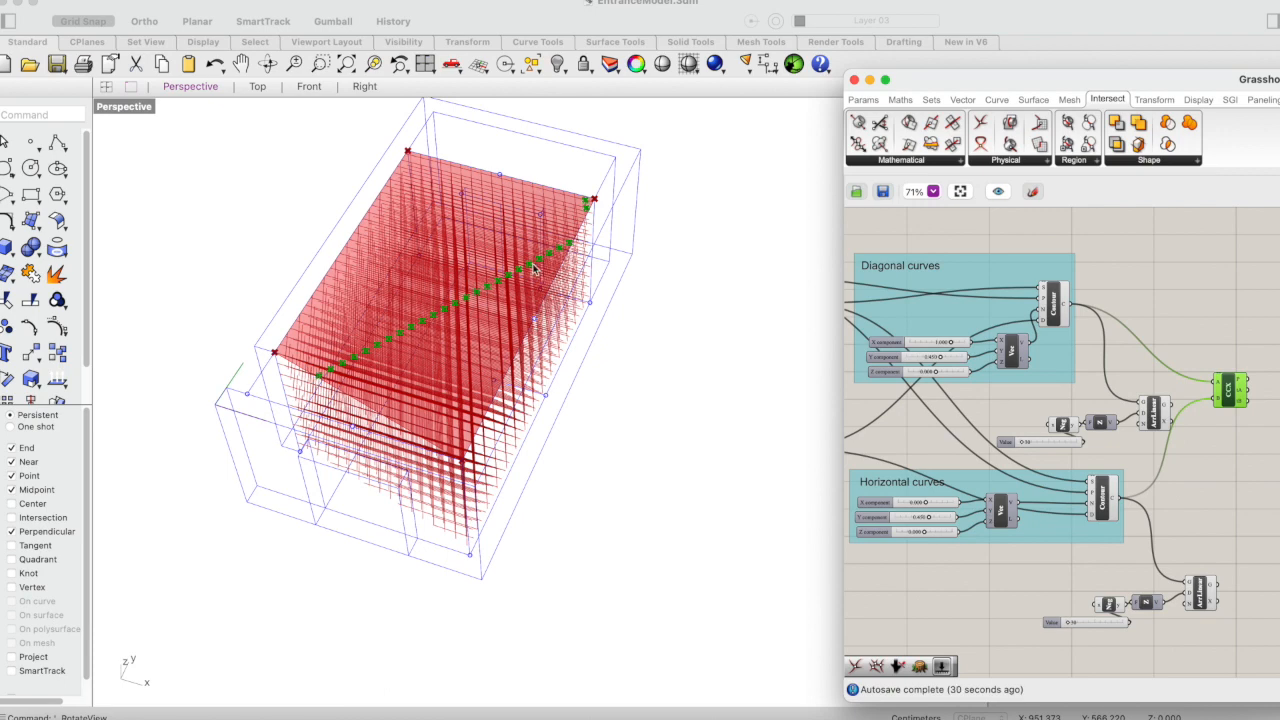
pyautogui.doubleClick(140, 107)
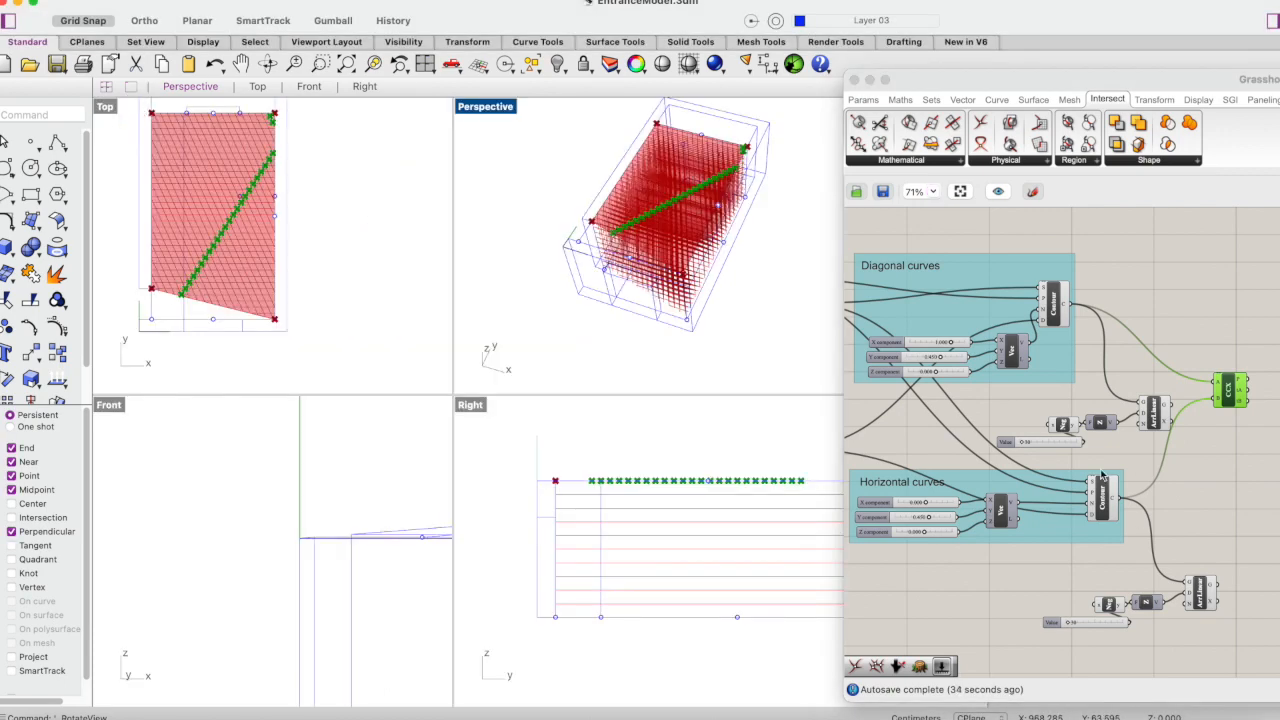
# Step: Turn off the preview of the linear array components for the diagonal and horizontal curves
pyautogui.click(1158, 414)
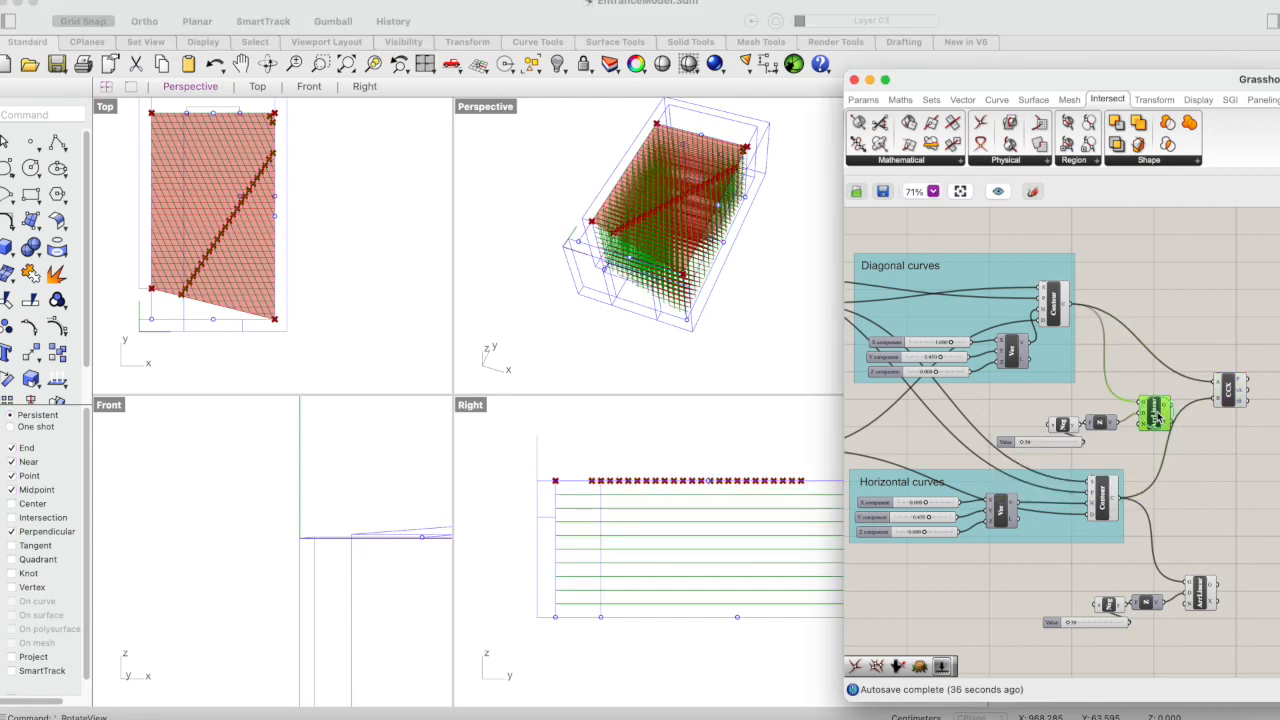
pyautogui.rightClick(1158, 414)
pyautogui.click(1060, 434)
pyautogui.click(1168, 374)
pyautogui.click(1203, 592)
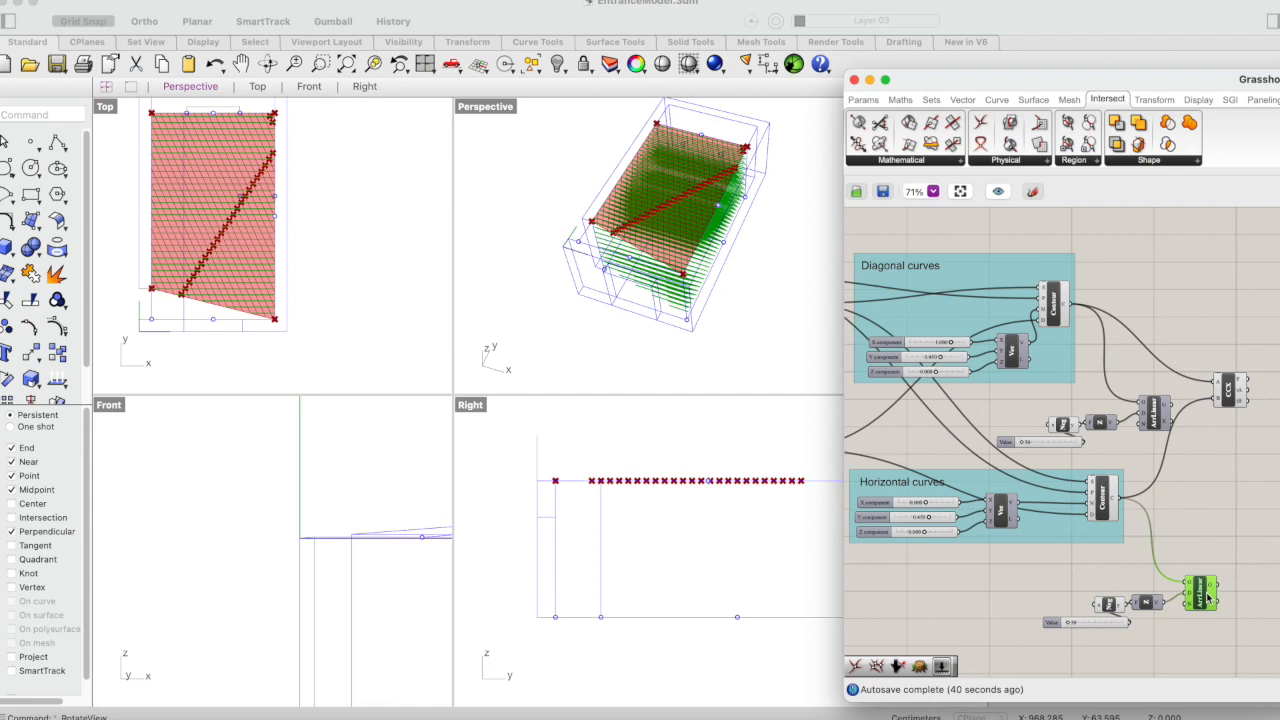
pyautogui.rightClick(1200, 593)
pyautogui.click(1182, 621)
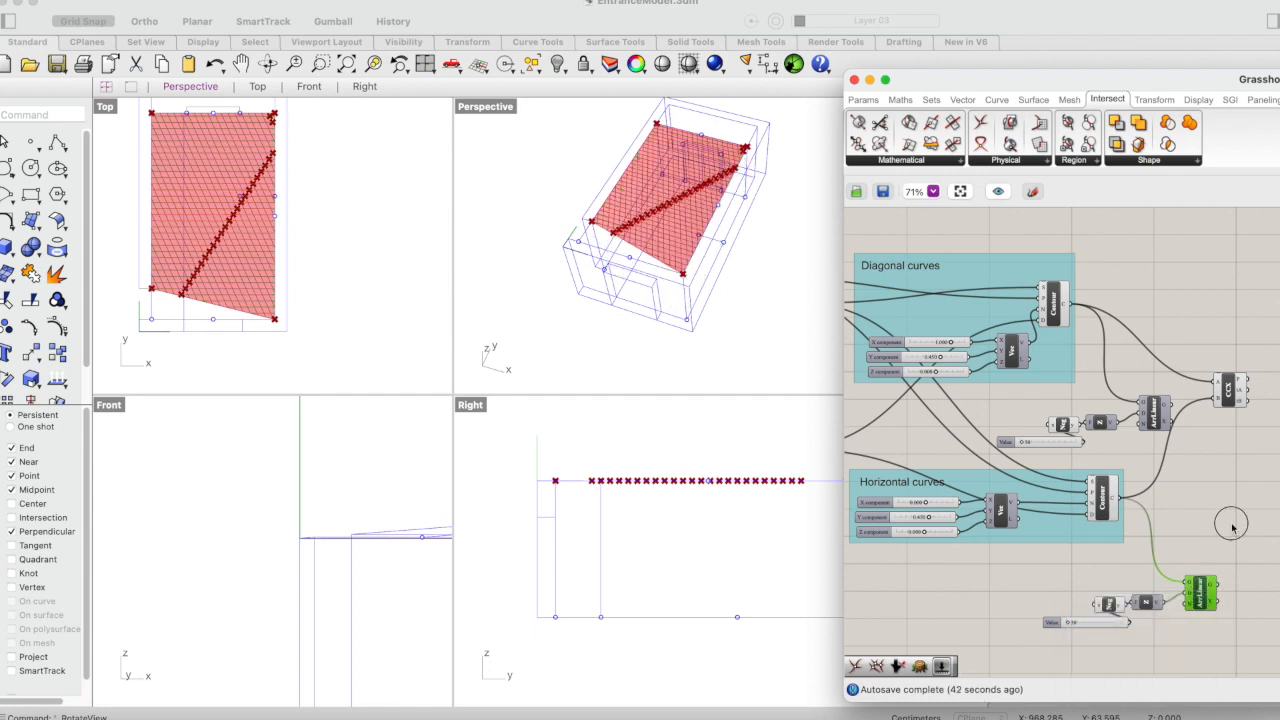
# Step: Turn off the preview of the 4Point Surface component in the Base geometry -ceiling group
pyautogui.hscroll(-4, 1225, 524)
pyautogui.hscroll(-5, 1233, 524)
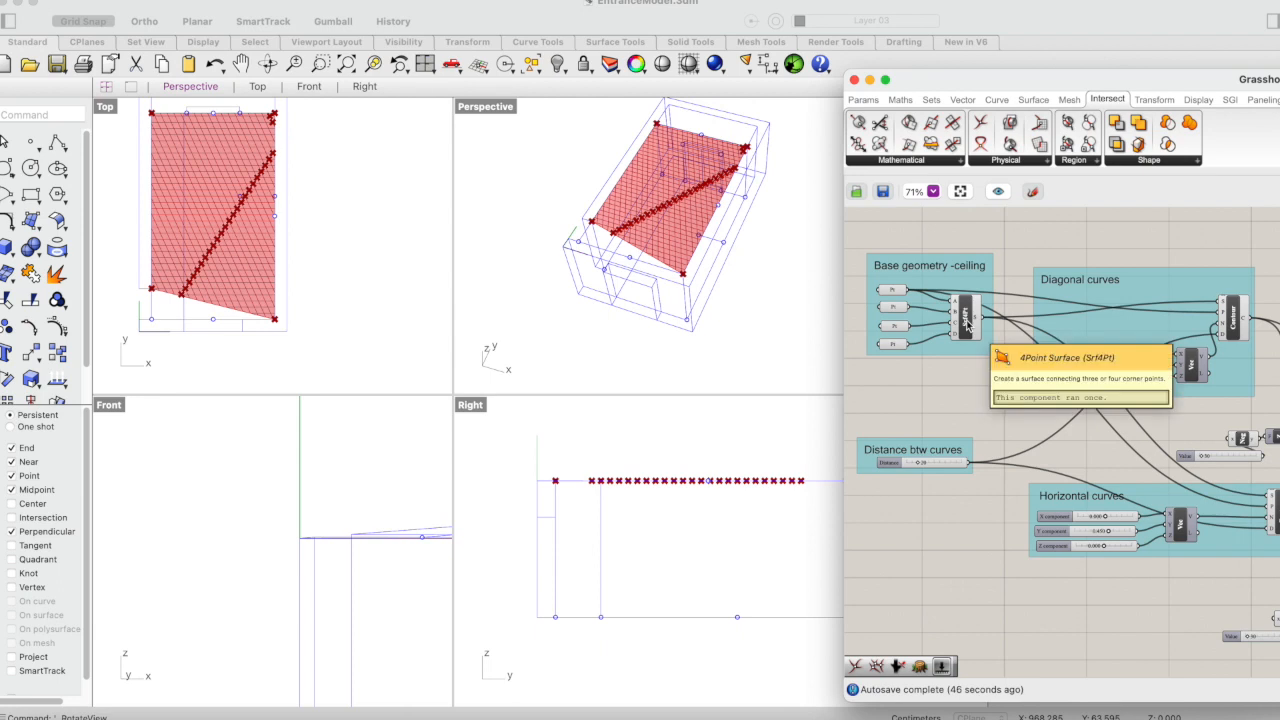
pyautogui.rightClick(966, 322)
pyautogui.click(1016, 350)
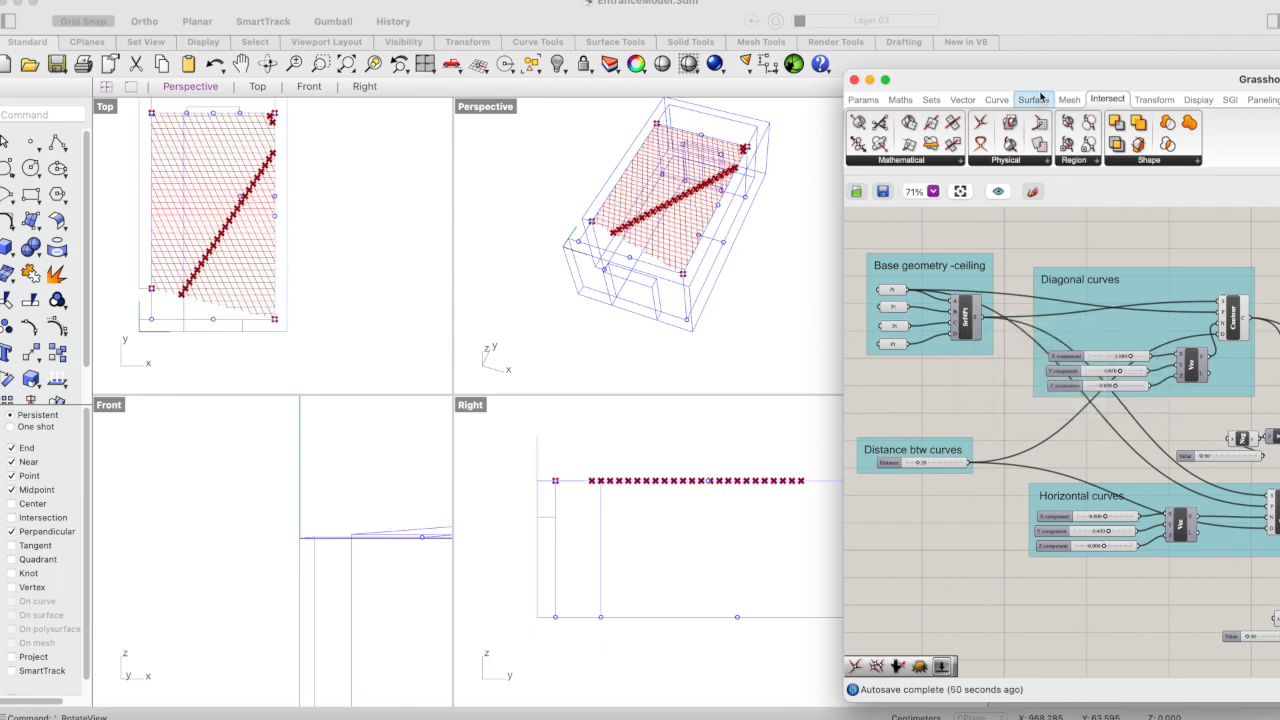
pyautogui.click(898, 99)
# Step: Examine the intersection points in the enlarged Perspective view and the data structure of the Contour outputs feeding them
pyautogui.moveTo(975, 88); pyautogui.dragTo(913, 72)
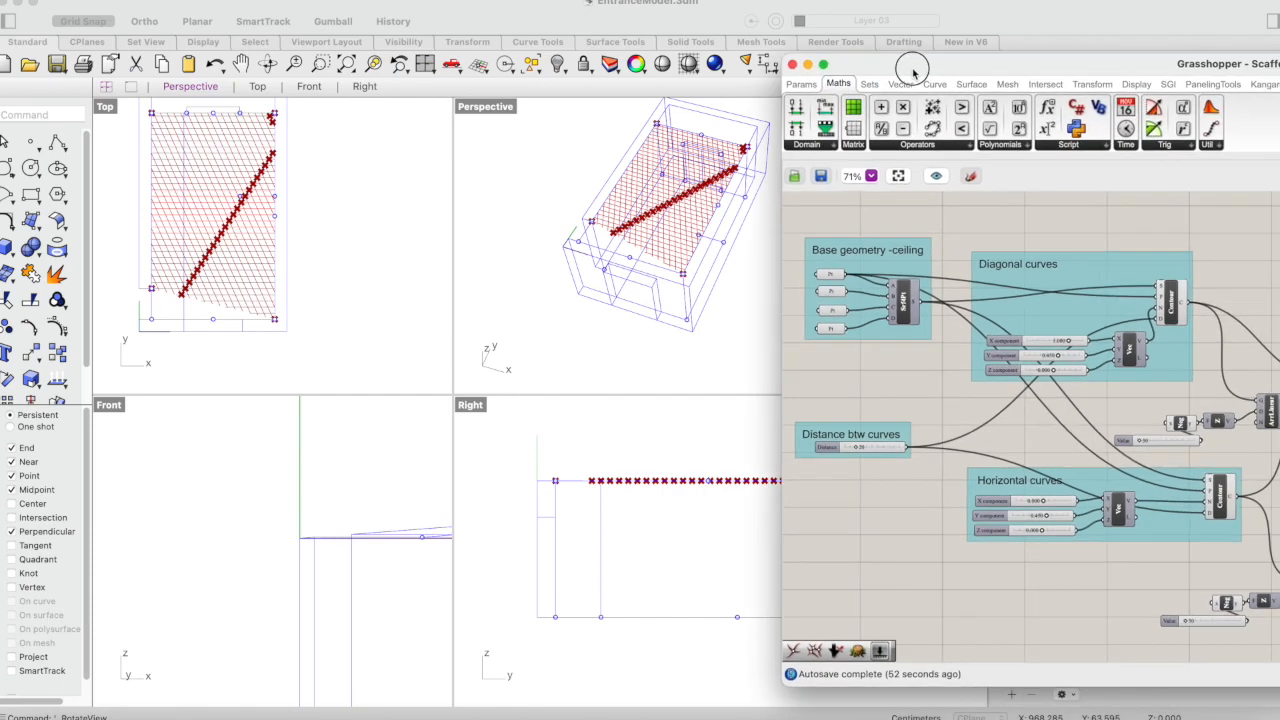
pyautogui.doubleClick(490, 106)
pyautogui.scroll(-2, 558, 342)
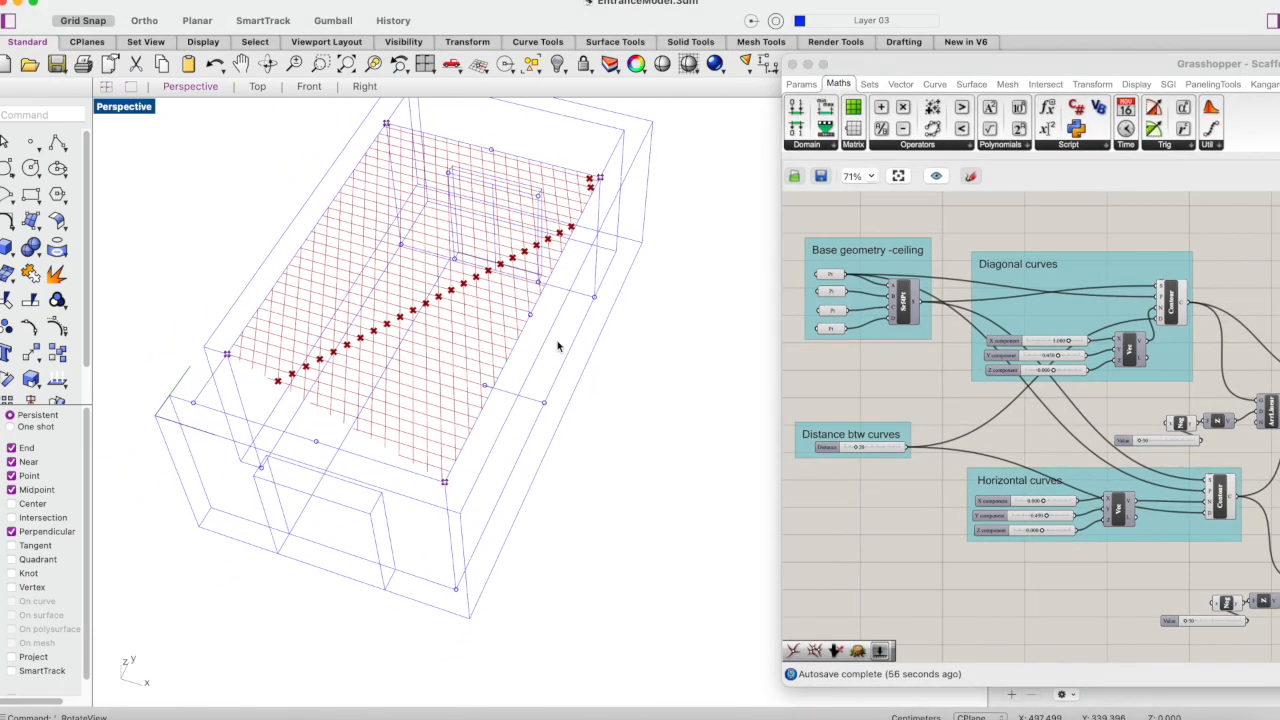
pyautogui.moveTo(1015, 64); pyautogui.dragTo(860, 51)
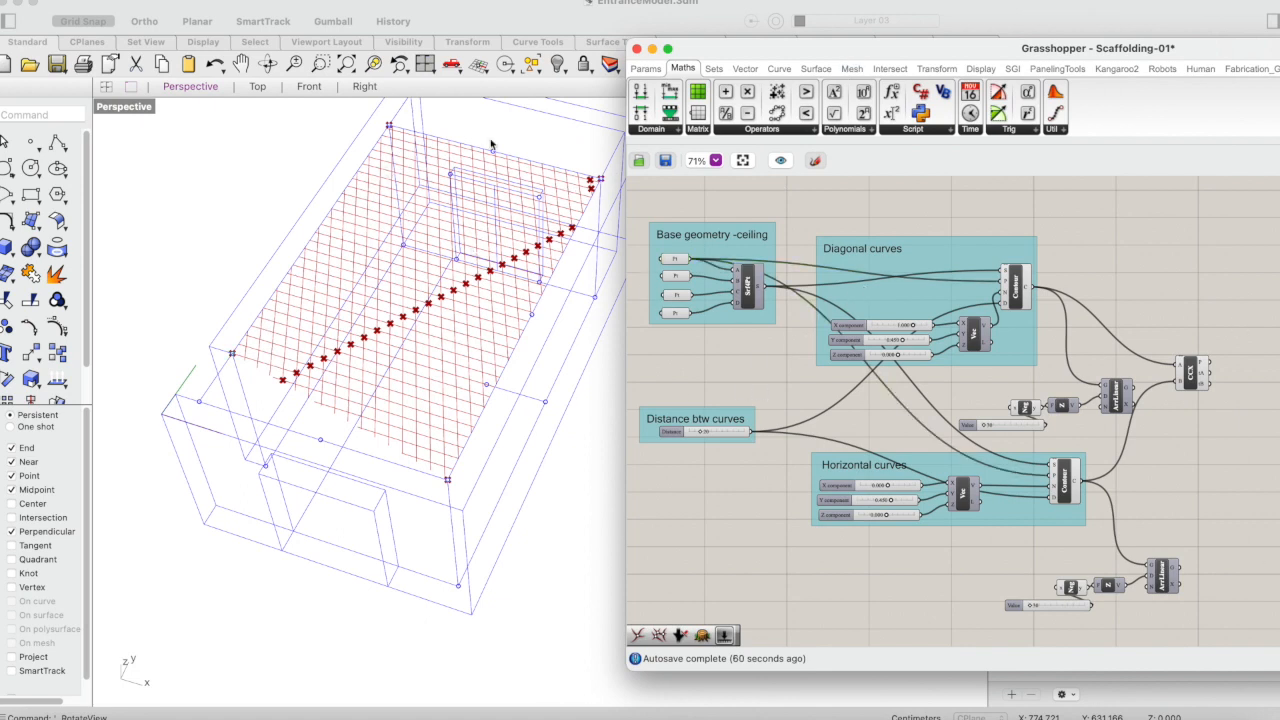
pyautogui.click(1198, 374)
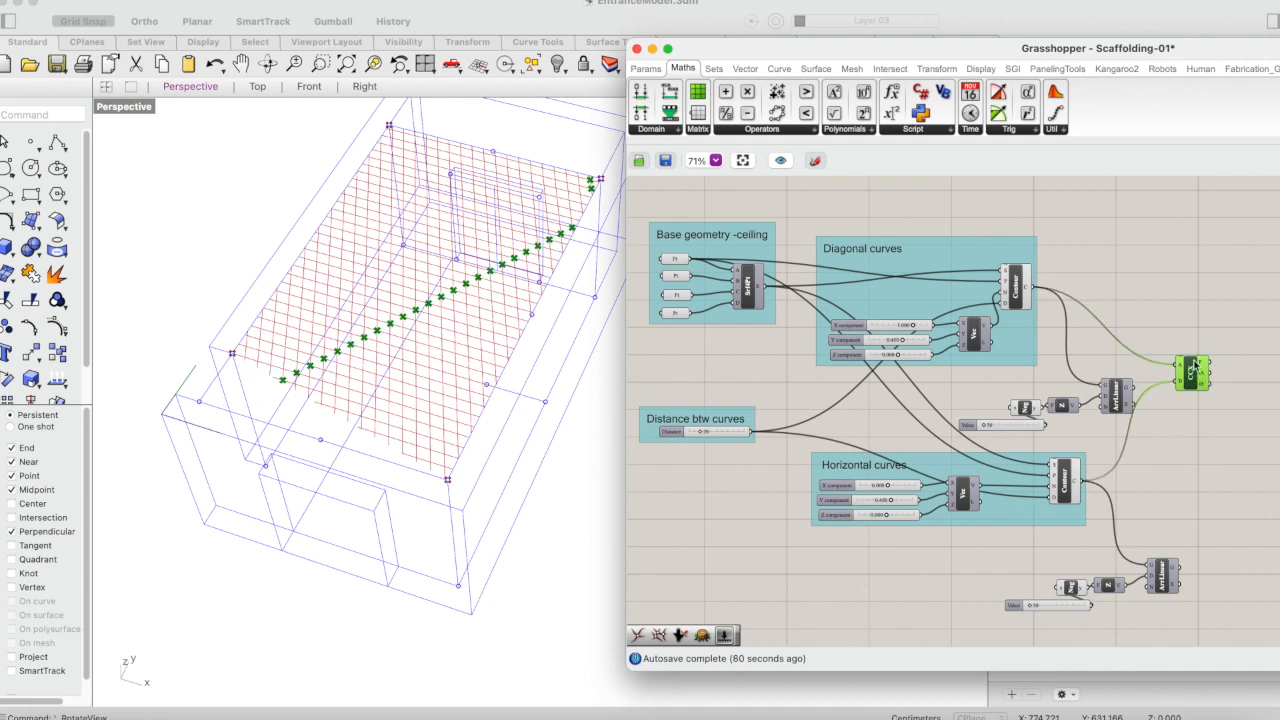
pyautogui.moveTo(1027, 290)
pyautogui.moveTo(1078, 486)
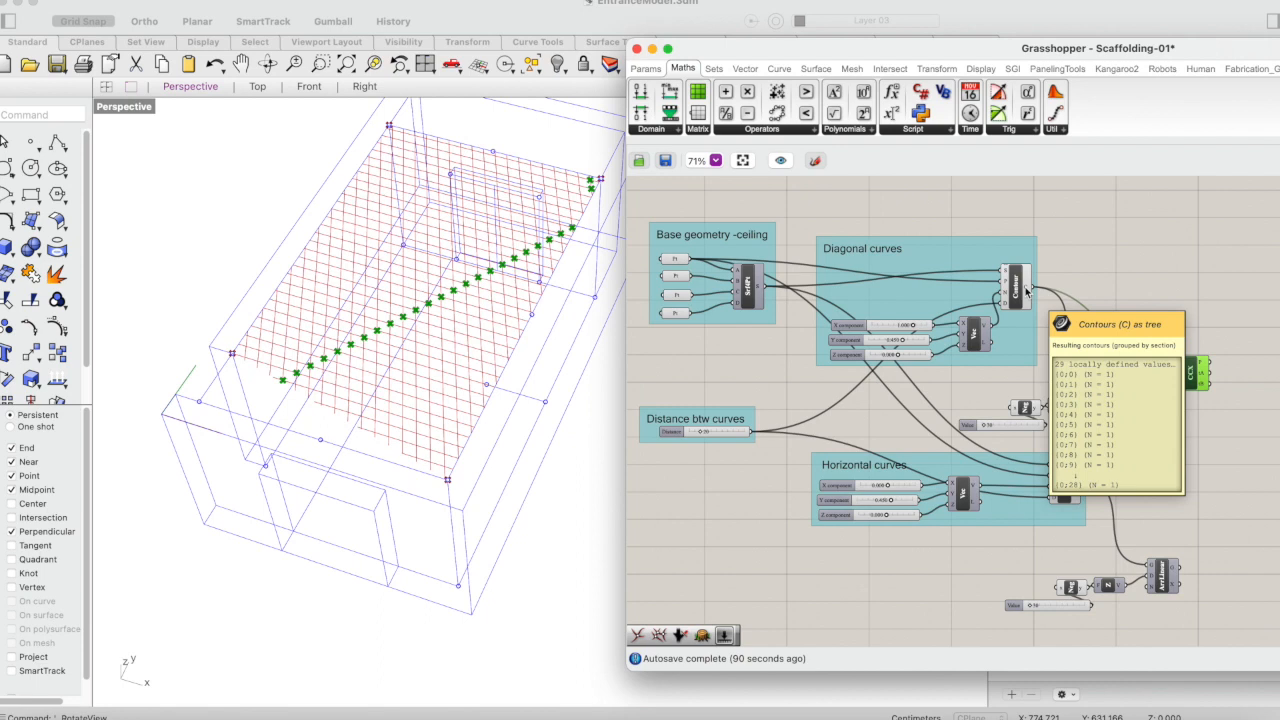
# Step: Add a List Item component next to the Diagonal curves group
pyautogui.doubleClick(1090, 263)
pyautogui.write('li')
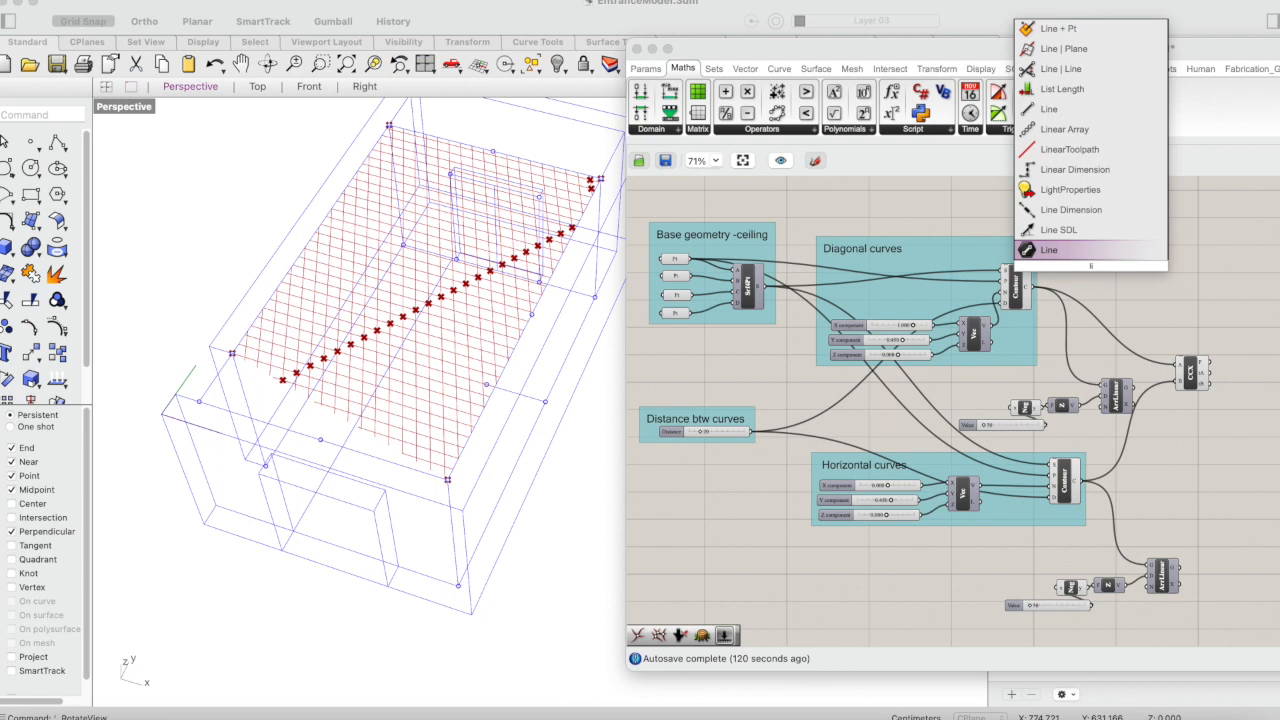
pyautogui.write('st')
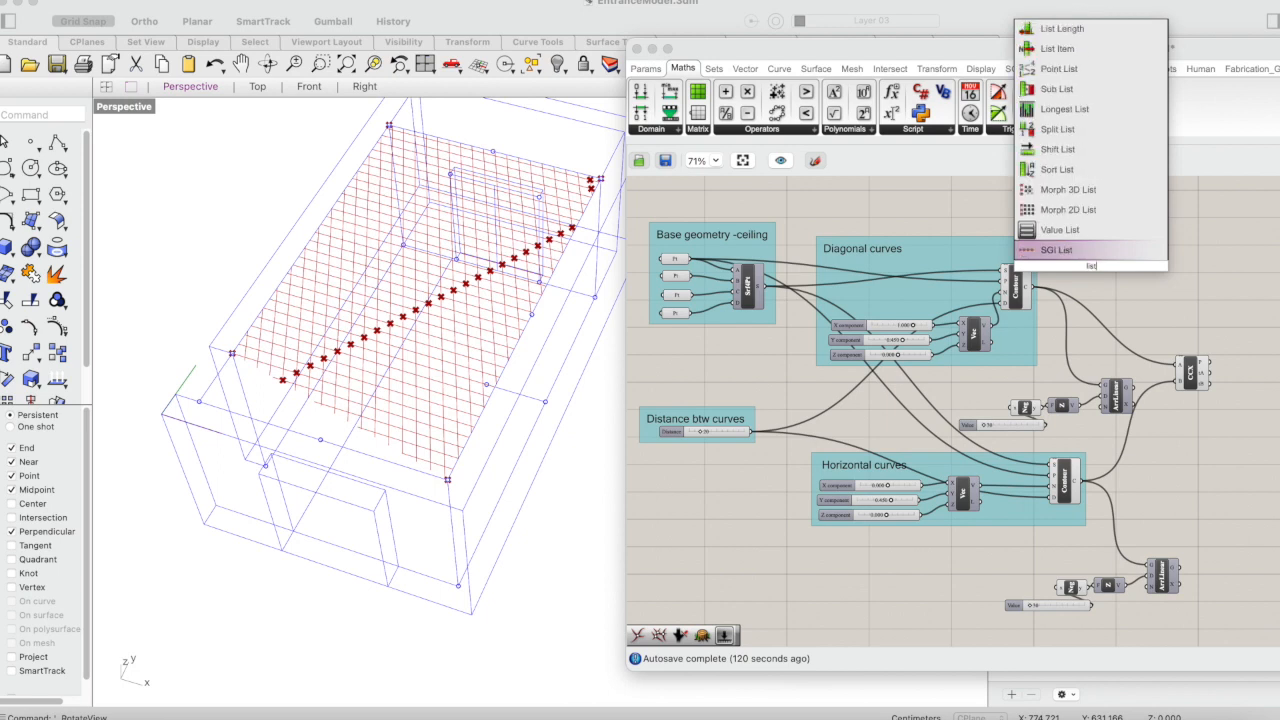
pyautogui.click(1085, 50)
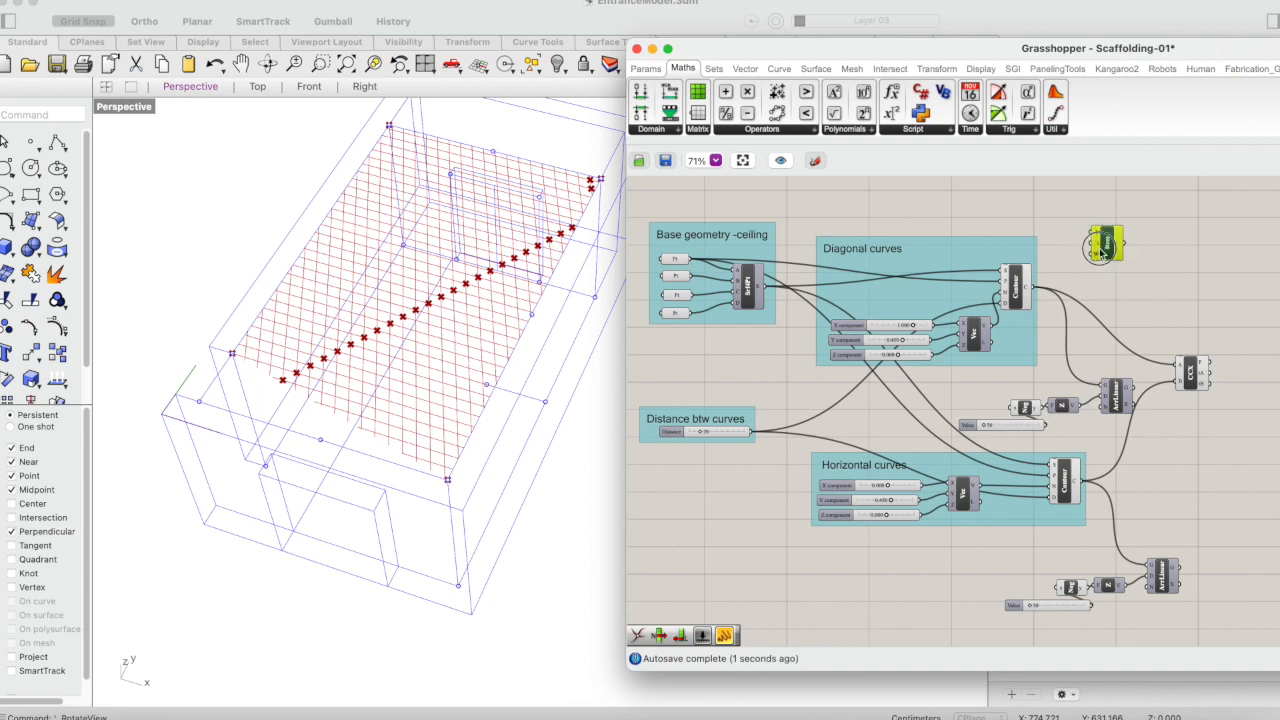
# Step: Move the List Item component nearer the diagonal Contour component and connect the Contour output to its list input
pyautogui.click(1018, 286)
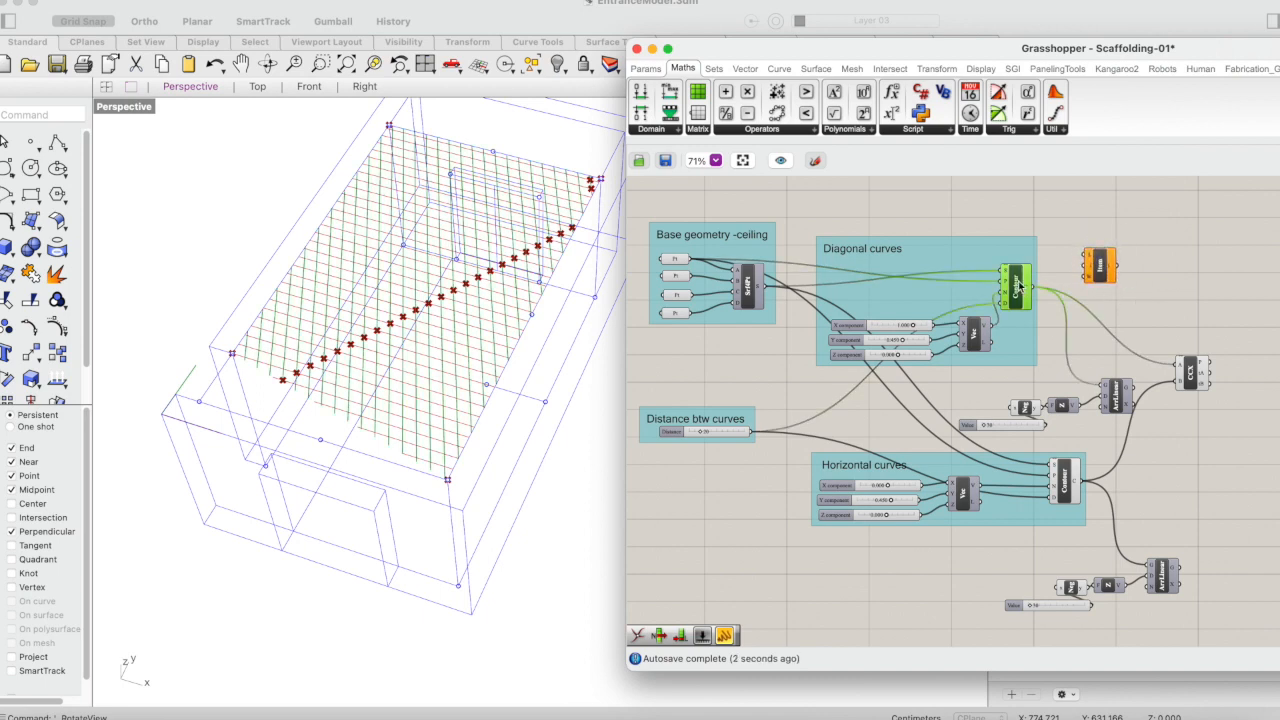
pyautogui.moveTo(1030, 291); pyautogui.dragTo(1088, 267)
pyautogui.click(1100, 265)
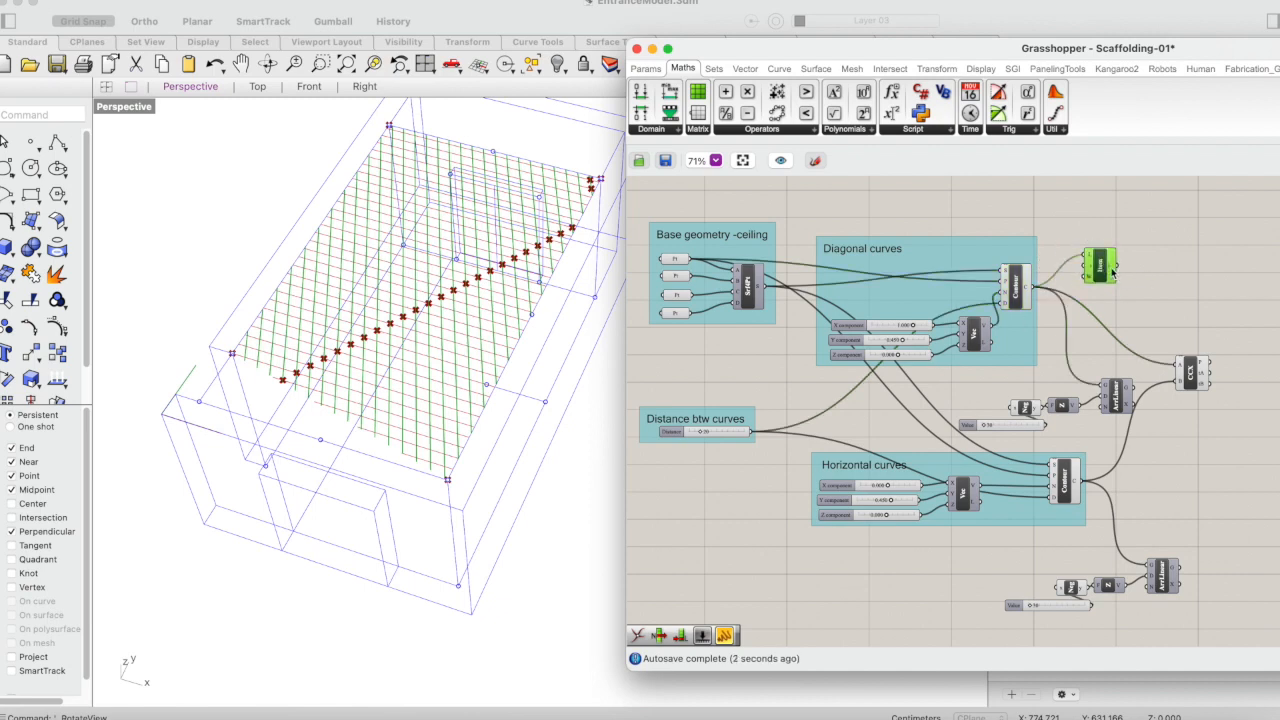
# Step: Set and commit an integer for the index input of the List Item component
pyautogui.rightClick(1095, 268)
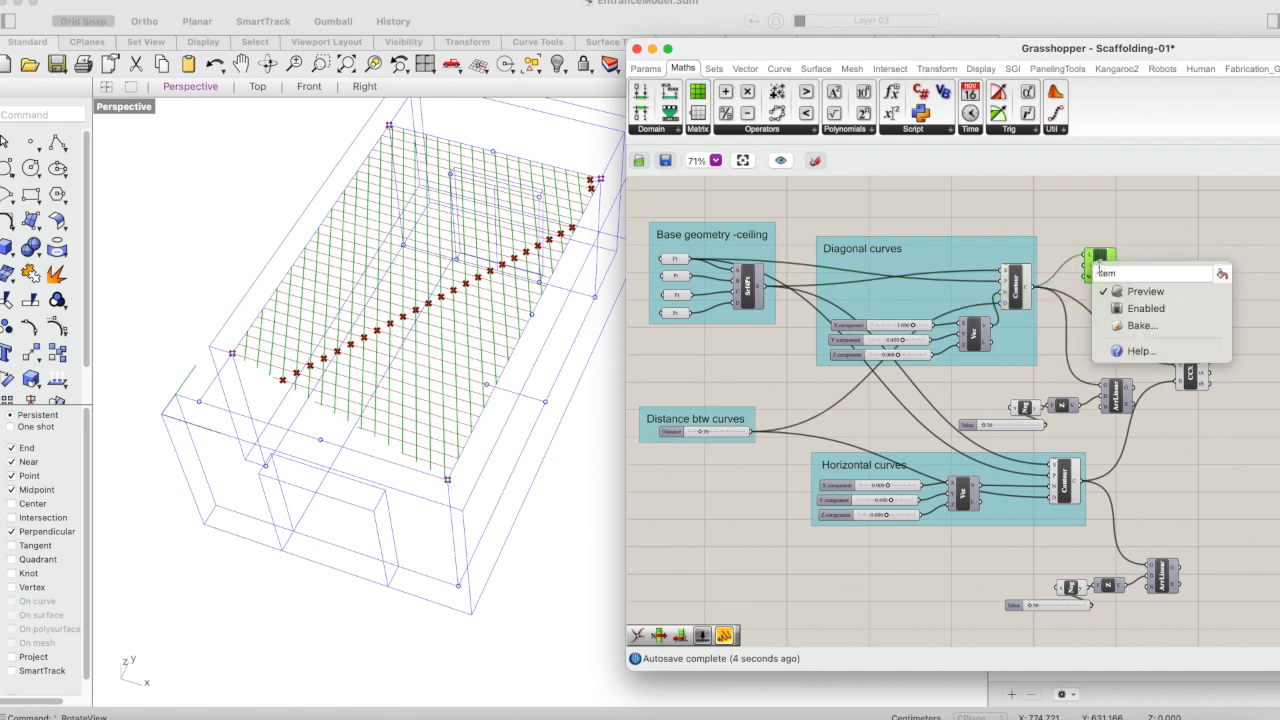
pyautogui.click(1105, 250)
pyautogui.rightClick(1090, 268)
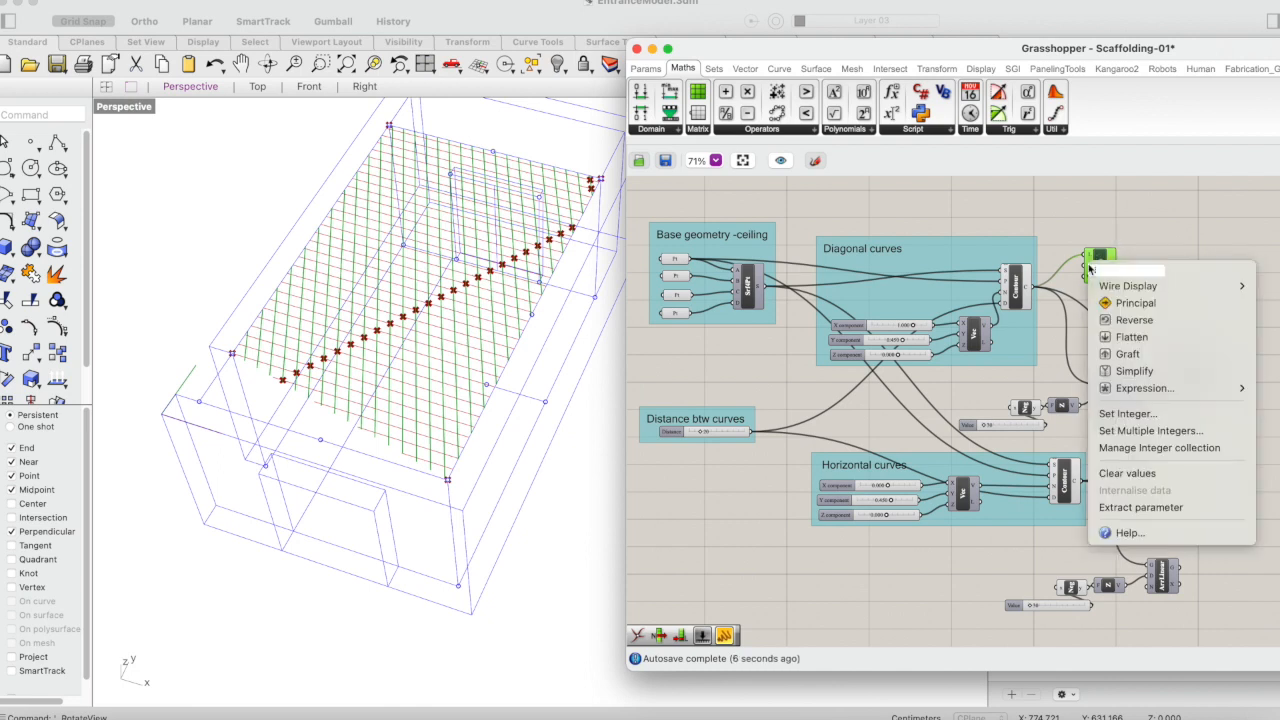
pyautogui.click(1122, 414)
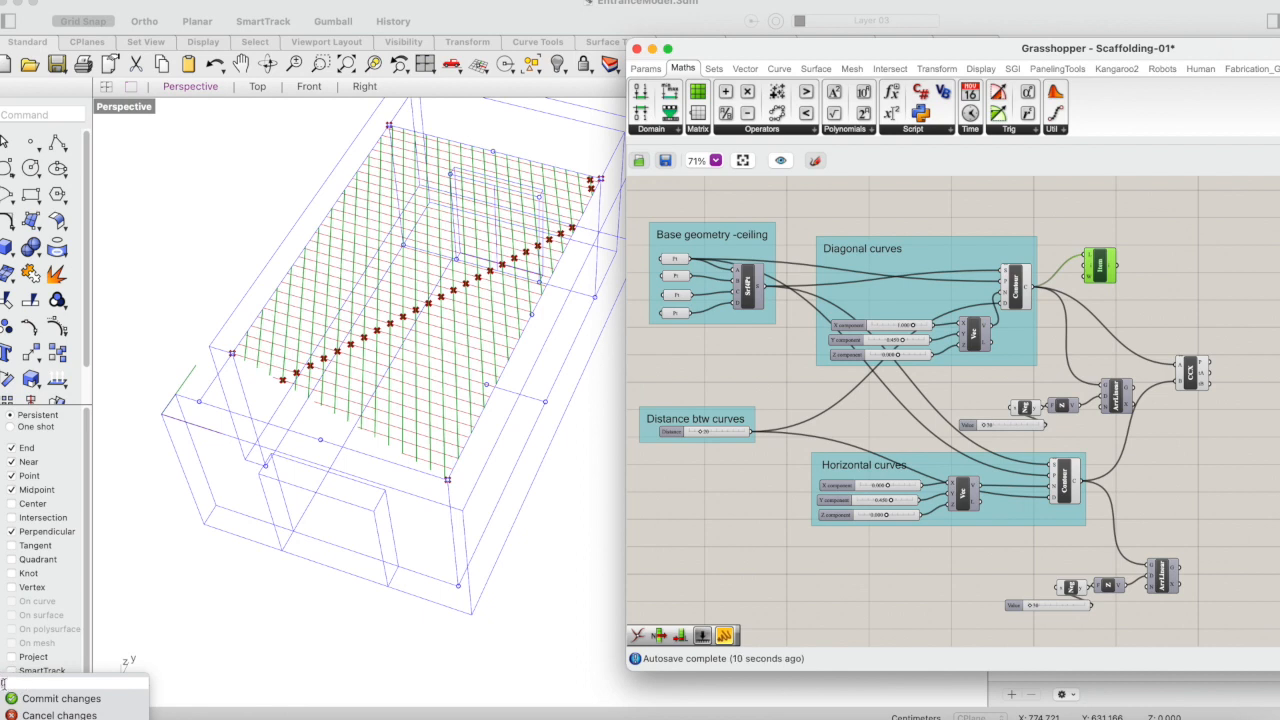
pyautogui.click(30, 698)
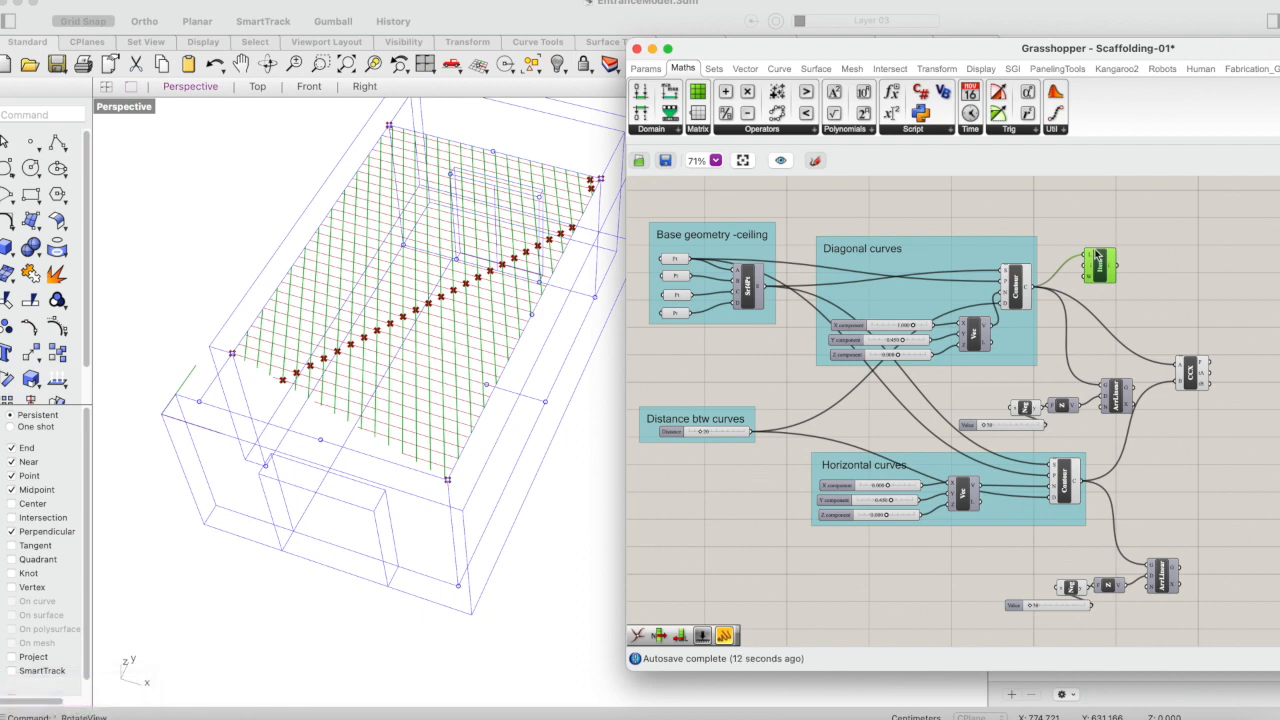
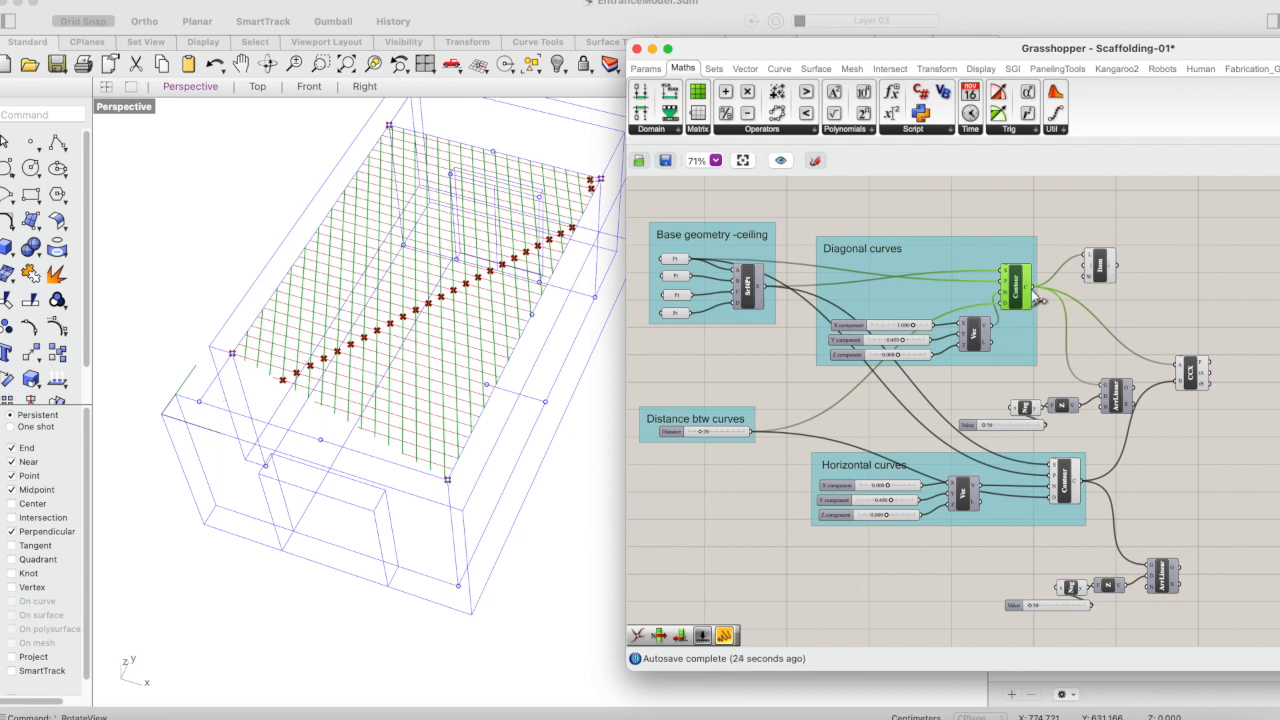
# Step: Add a Panel component beside the List Item component
pyautogui.click(1189, 264)
pyautogui.doubleClick(1189, 264)
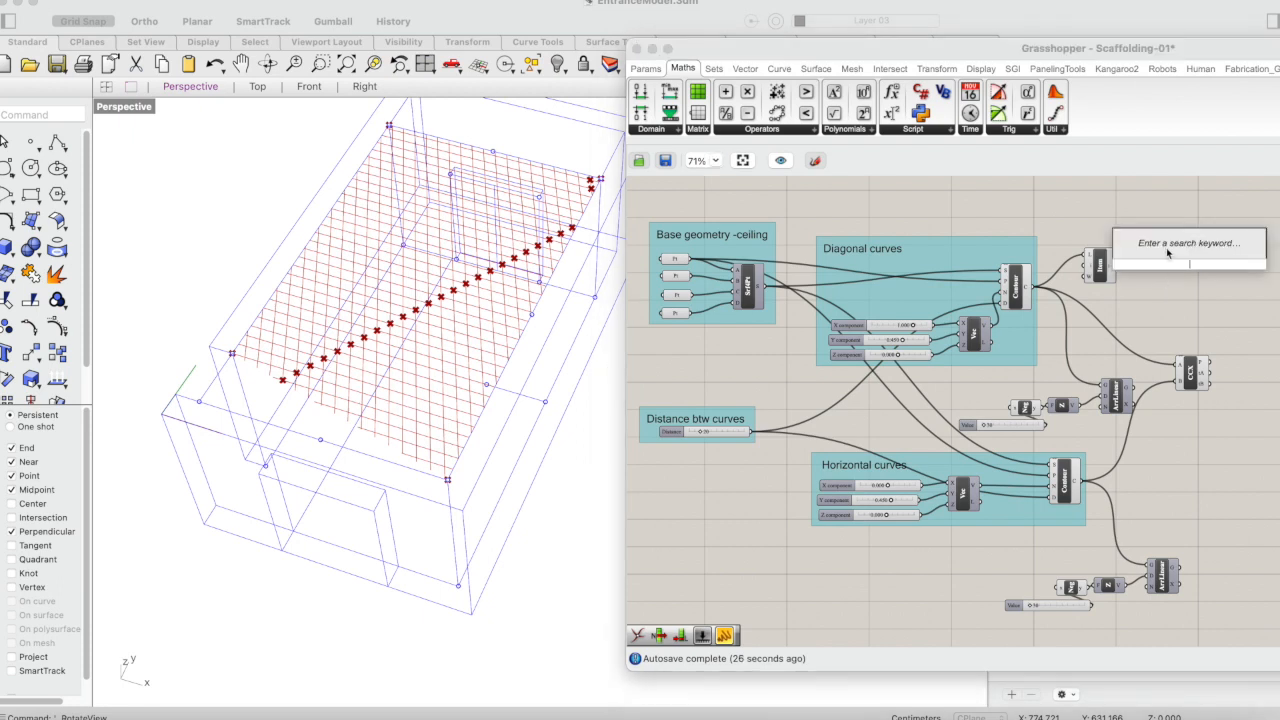
pyautogui.write('panel')
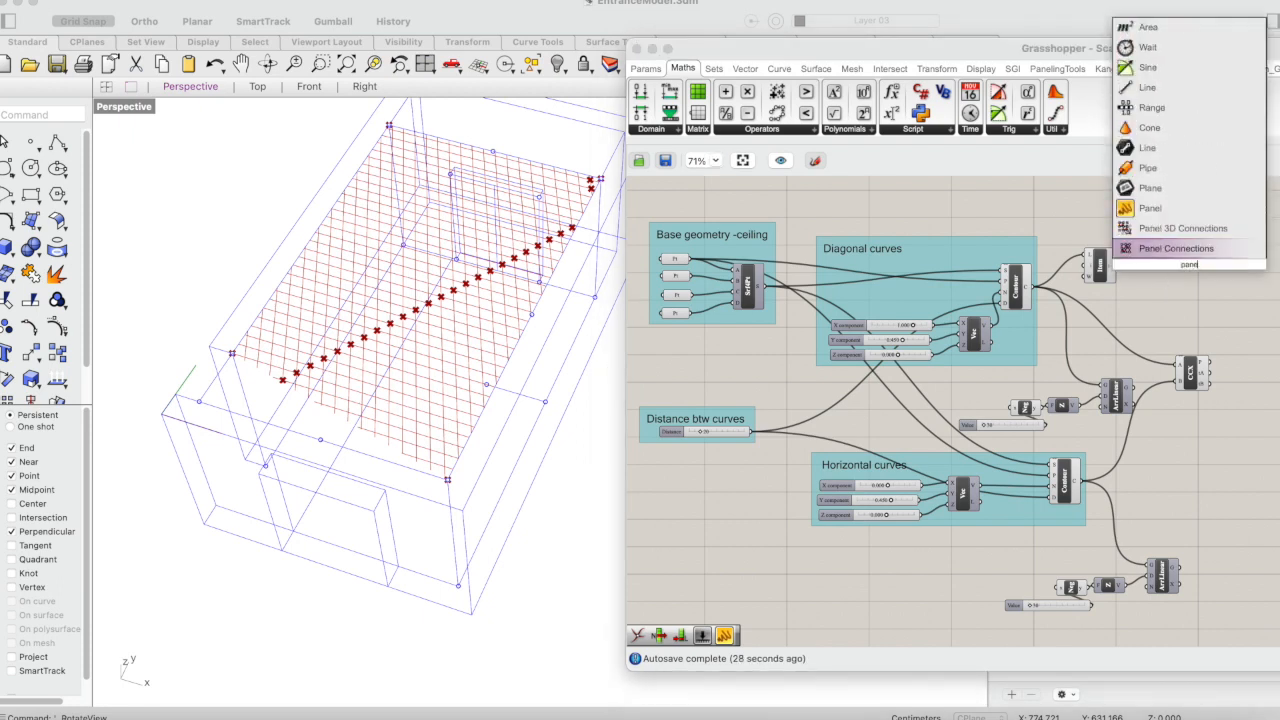
pyautogui.press('Up')
pyautogui.press('Up')
pyautogui.press('Return')
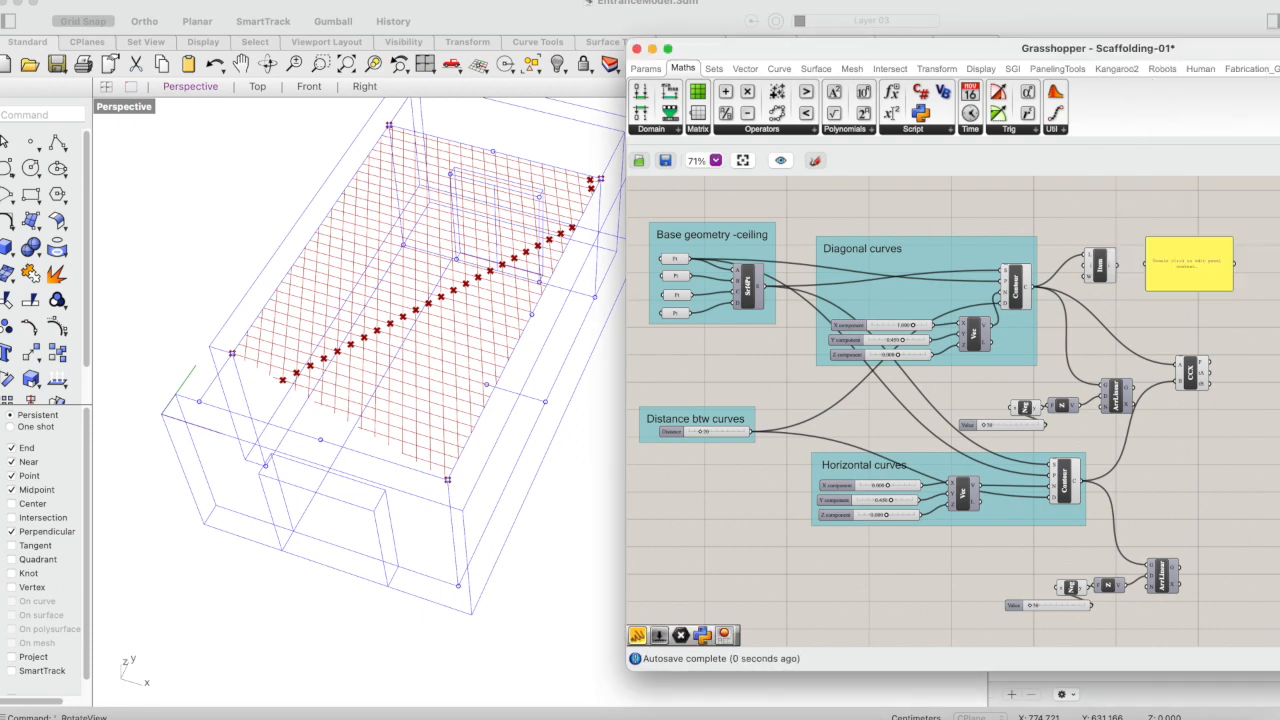
# Step: Move the List Item component above the Diagonal curves group and place the Panel beside the diagonal Contour component
pyautogui.click(1200, 287)
pyautogui.moveTo(1100, 268); pyautogui.dragTo(1067, 206)
pyautogui.moveTo(1156, 265); pyautogui.dragTo(1094, 281)
pyautogui.click(1202, 214)
pyautogui.click(1108, 266)
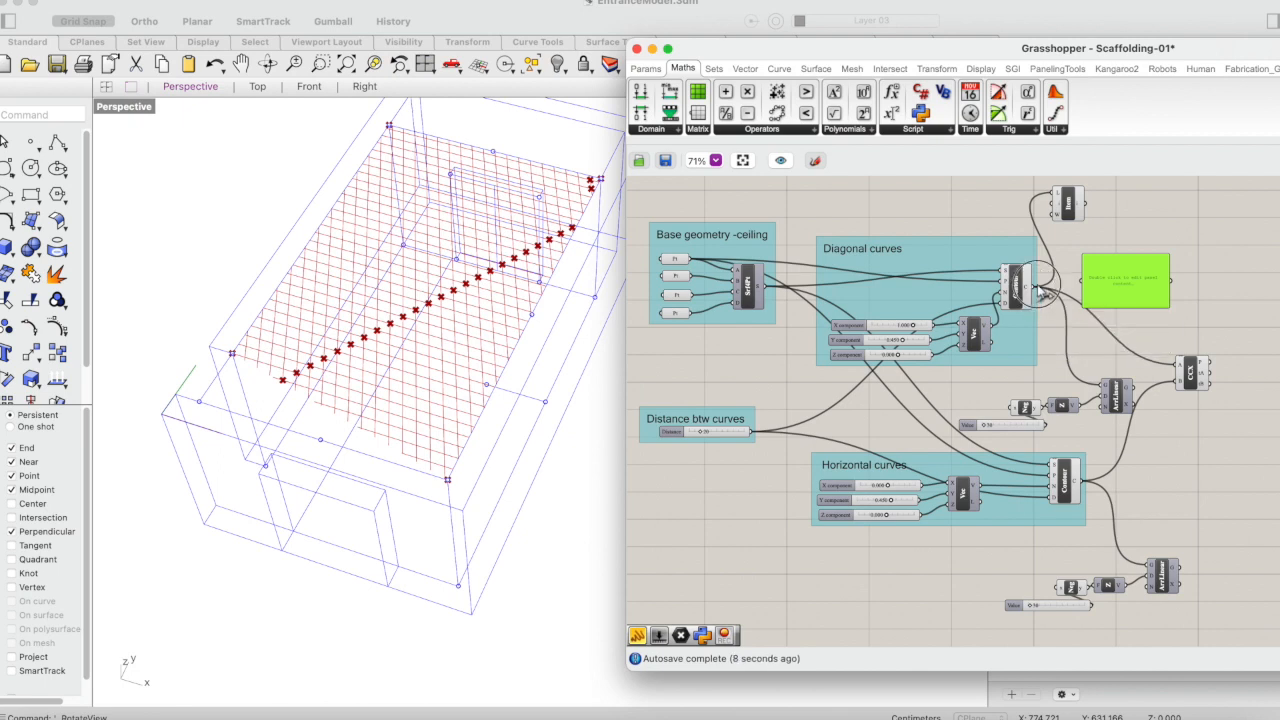
# Step: Connect the diagonal Contour output to the Panel and enlarge the Panel to read the branches of the data tree
pyautogui.moveTo(1038, 286); pyautogui.dragTo(1084, 281)
pyautogui.moveTo(1147, 308); pyautogui.dragTo(1152, 460)
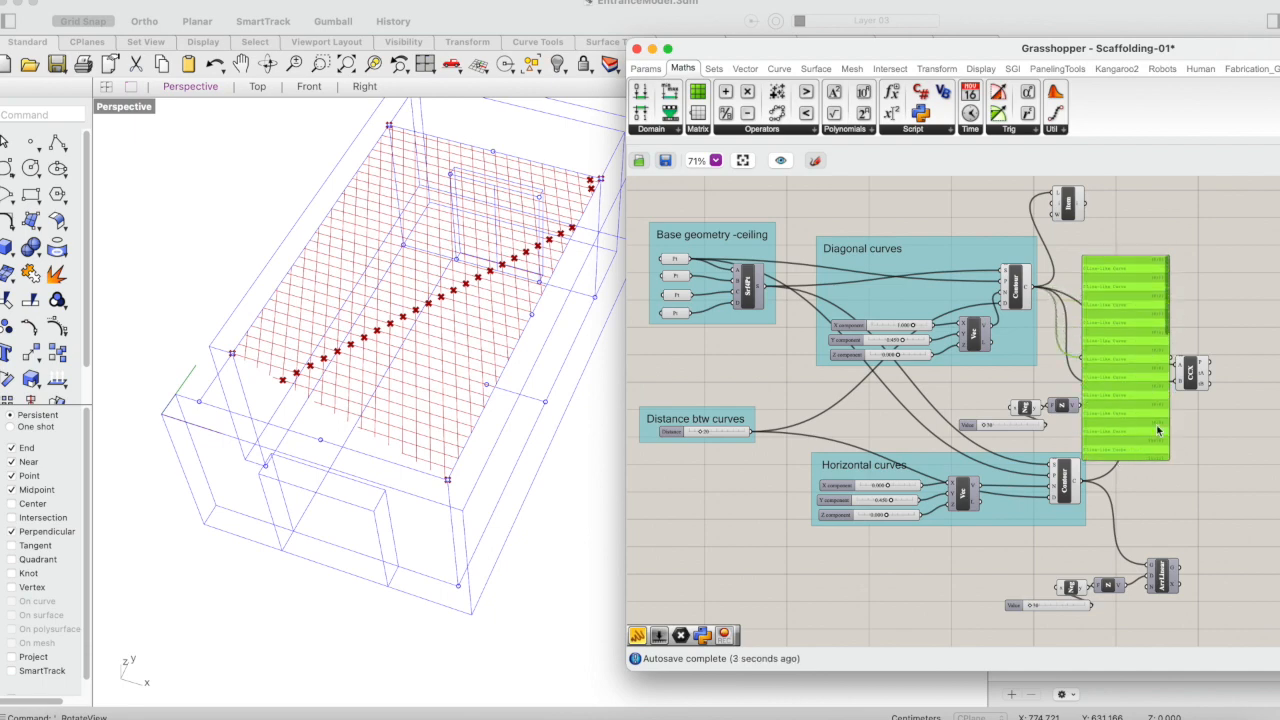
pyautogui.scroll(5, 1222, 267)
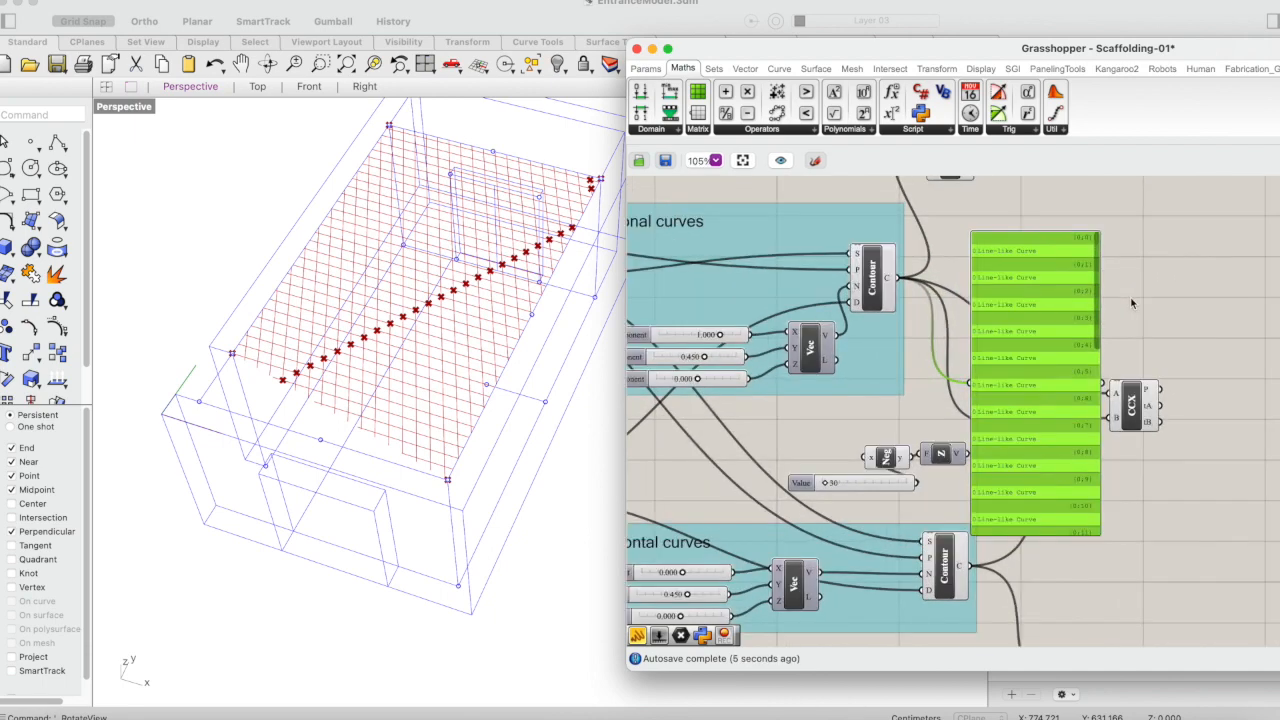
pyautogui.scroll(-2, 986, 308)
pyautogui.moveTo(986, 286); pyautogui.dragTo(1211, 224)
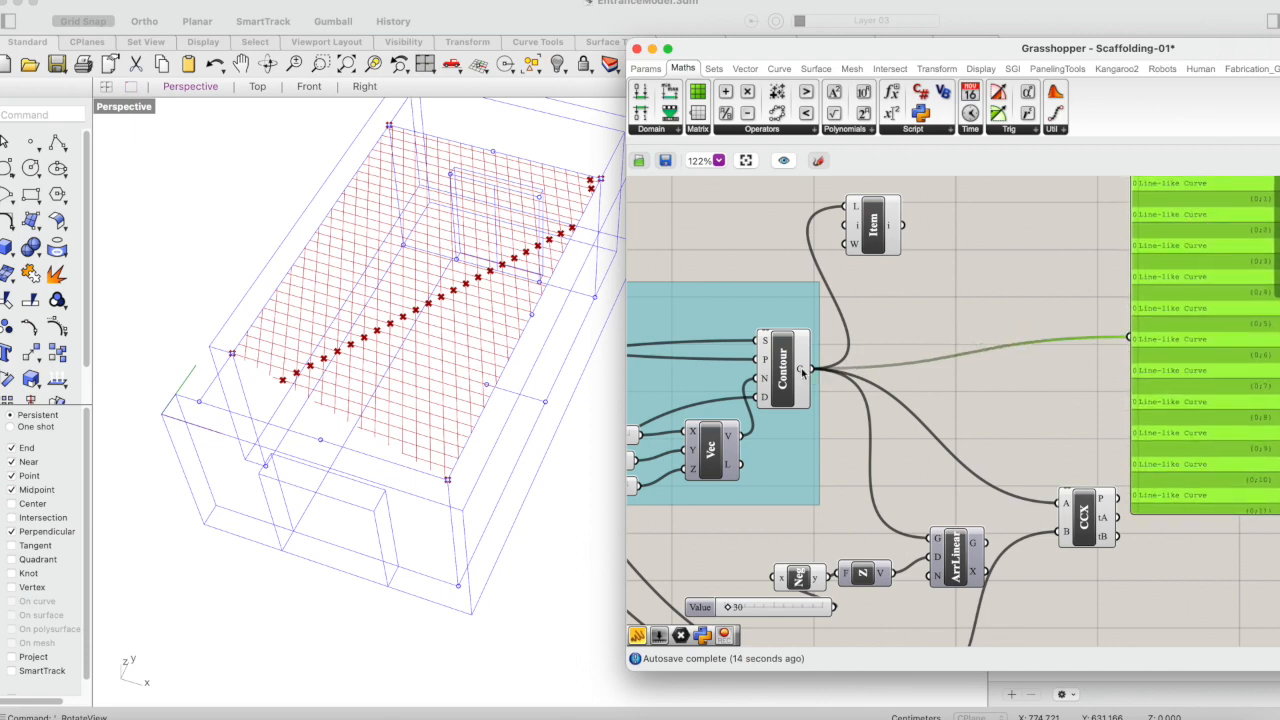
pyautogui.moveTo(803, 373)
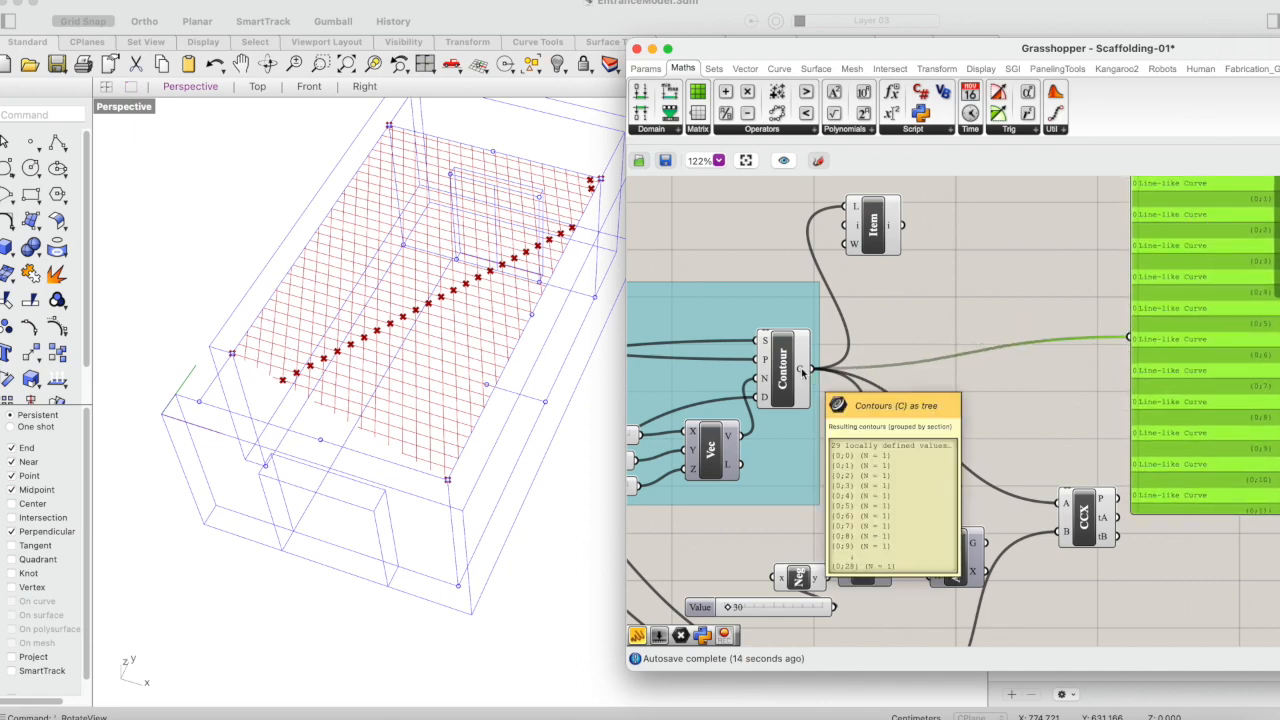
# Step: Add a Flatten Tree component between the diagonal Contour component and the Panel, and connect the Contour output to its tree input
pyautogui.doubleClick(941, 303)
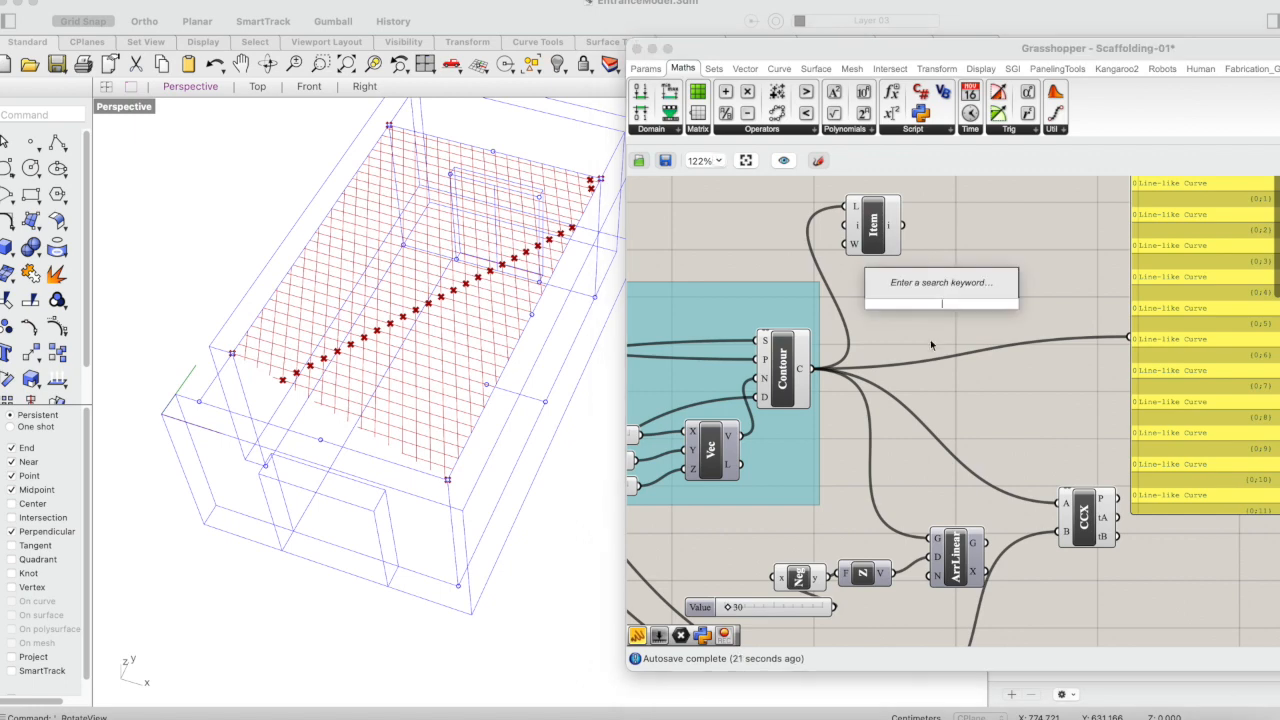
pyautogui.click(928, 343)
pyautogui.hscroll(3, 925, 357)
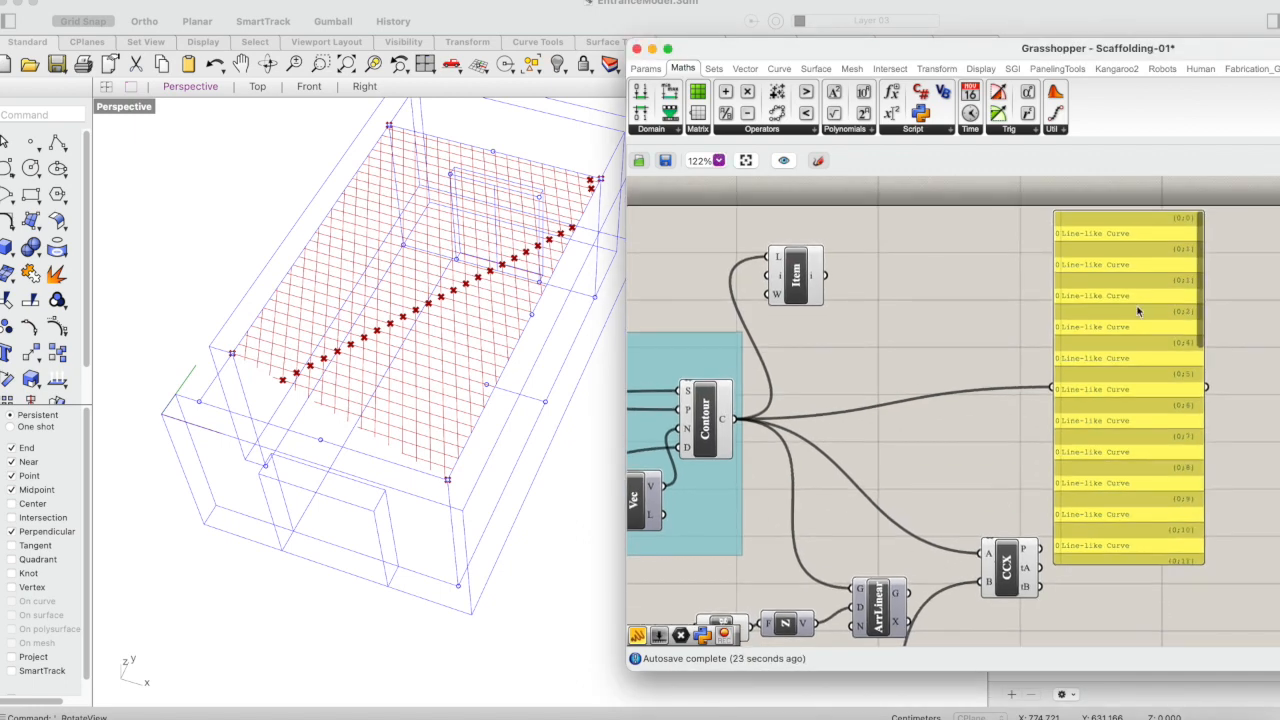
pyautogui.scroll(-2, 1110, 300)
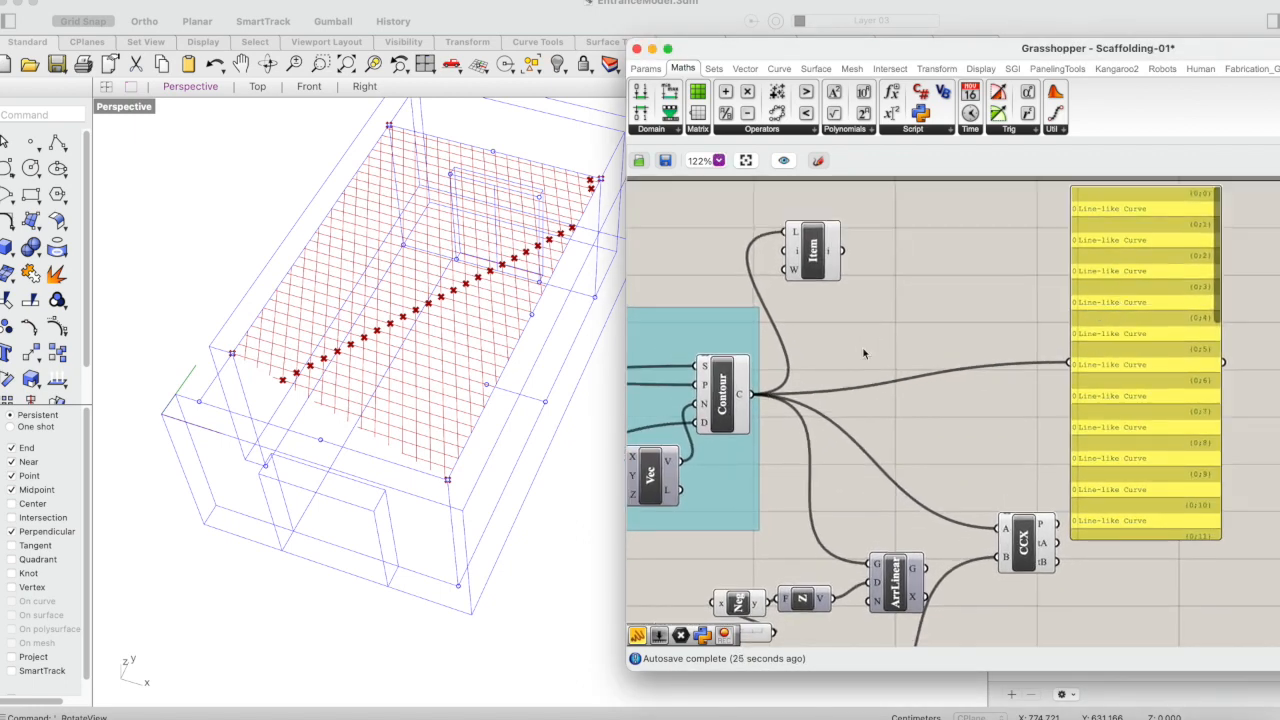
pyautogui.doubleClick(862, 347)
pyautogui.write('flatte')
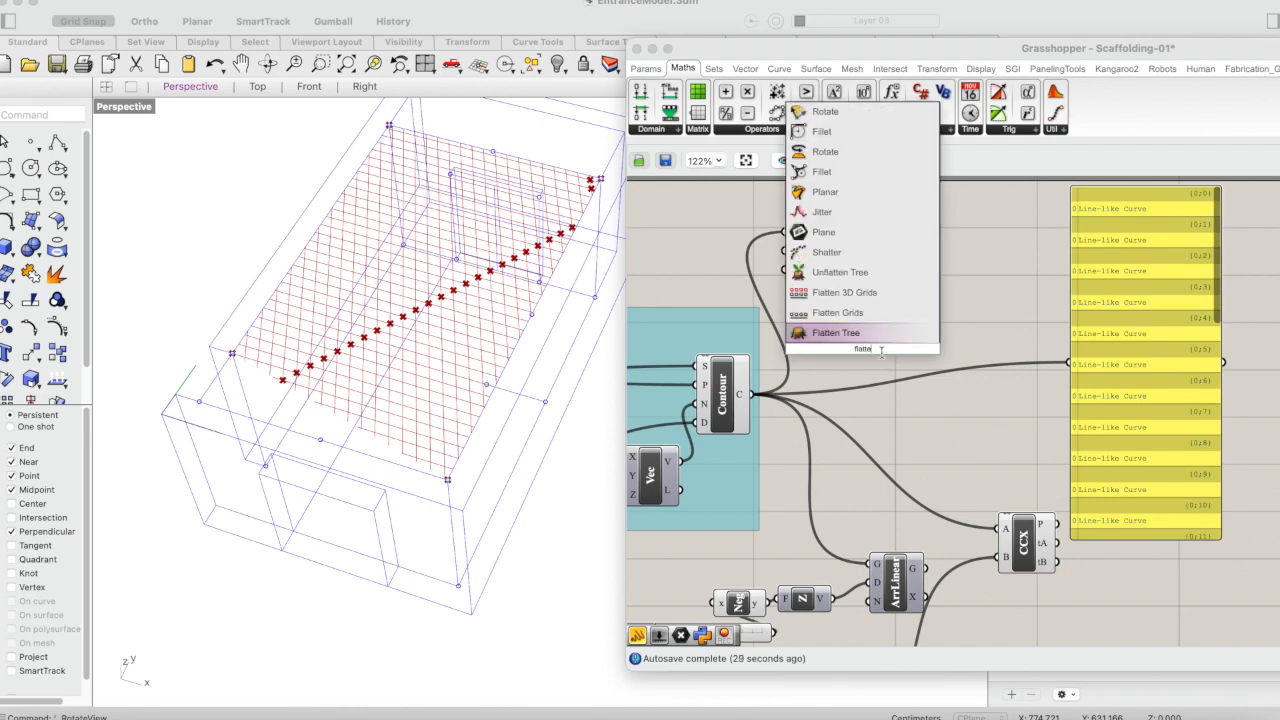
pyautogui.click(870, 334)
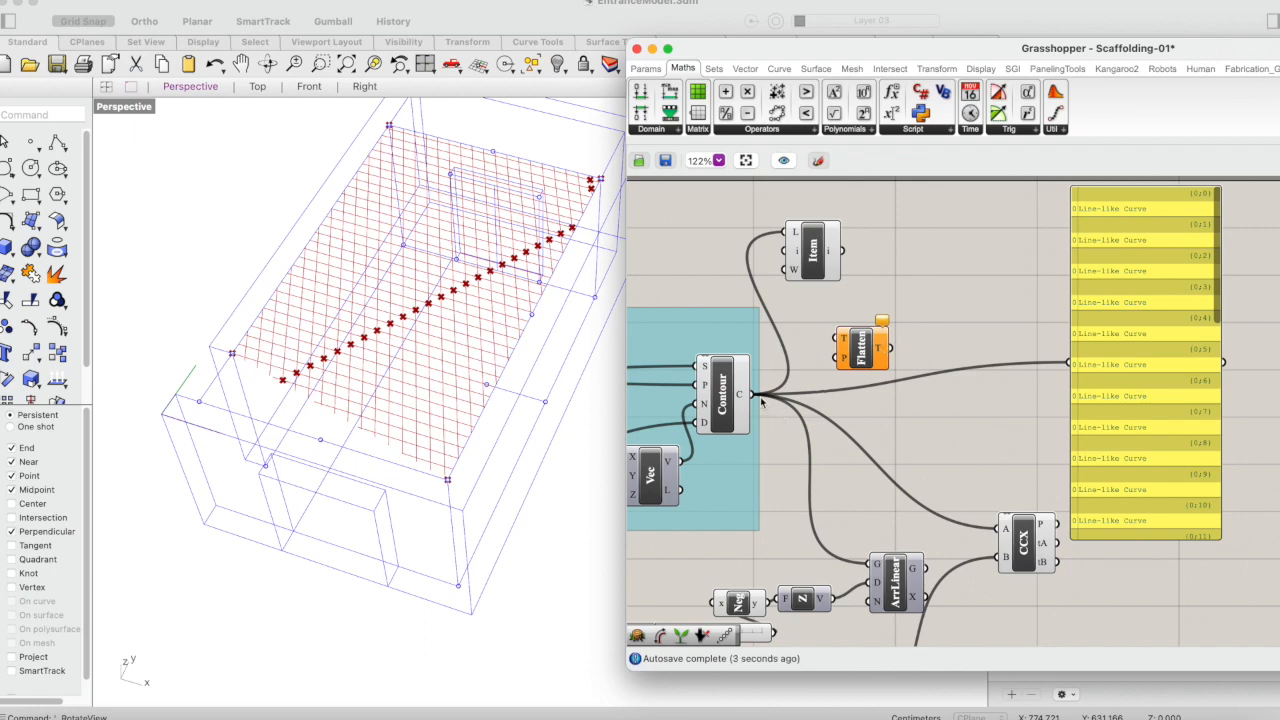
pyautogui.moveTo(746, 396); pyautogui.dragTo(843, 337)
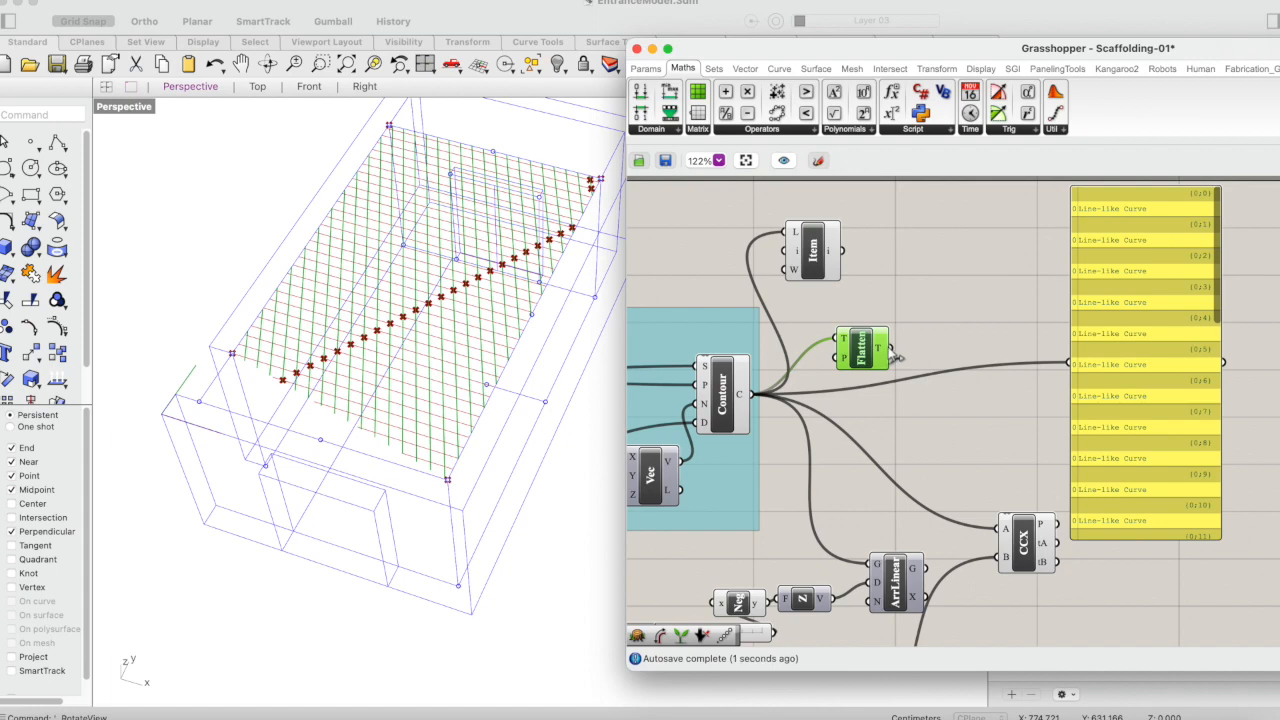
# Step: Move the existing Panel farther from the Flatten Tree component and add a second Panel in the gap
pyautogui.scroll(2, 895, 361)
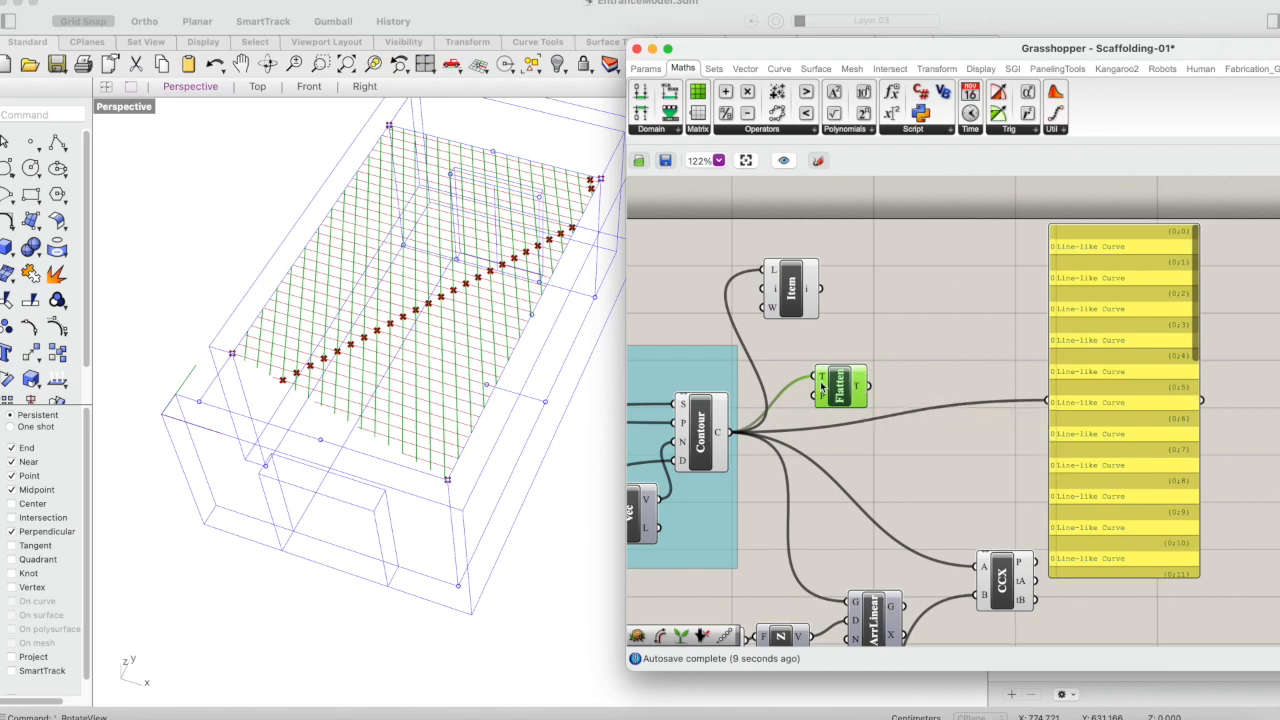
pyautogui.moveTo(823, 379)
pyautogui.moveTo(1101, 415); pyautogui.dragTo(1183, 418)
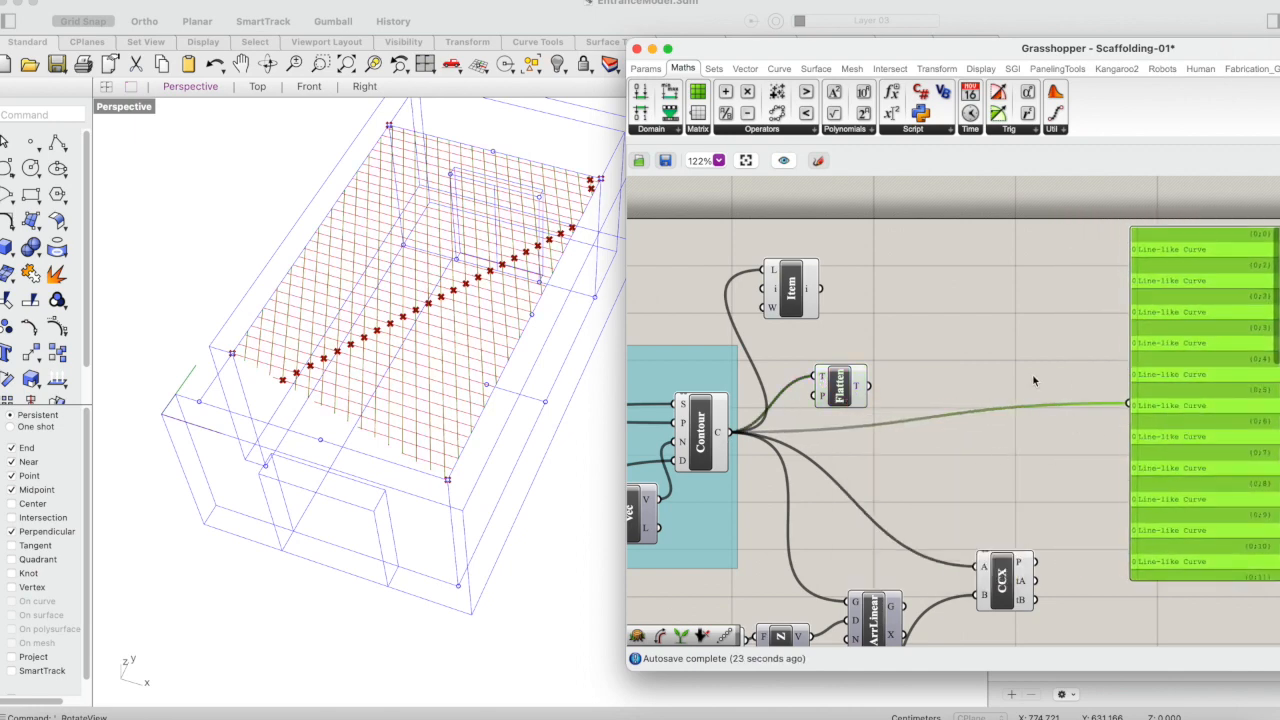
pyautogui.click(972, 322)
pyautogui.doubleClick(972, 322)
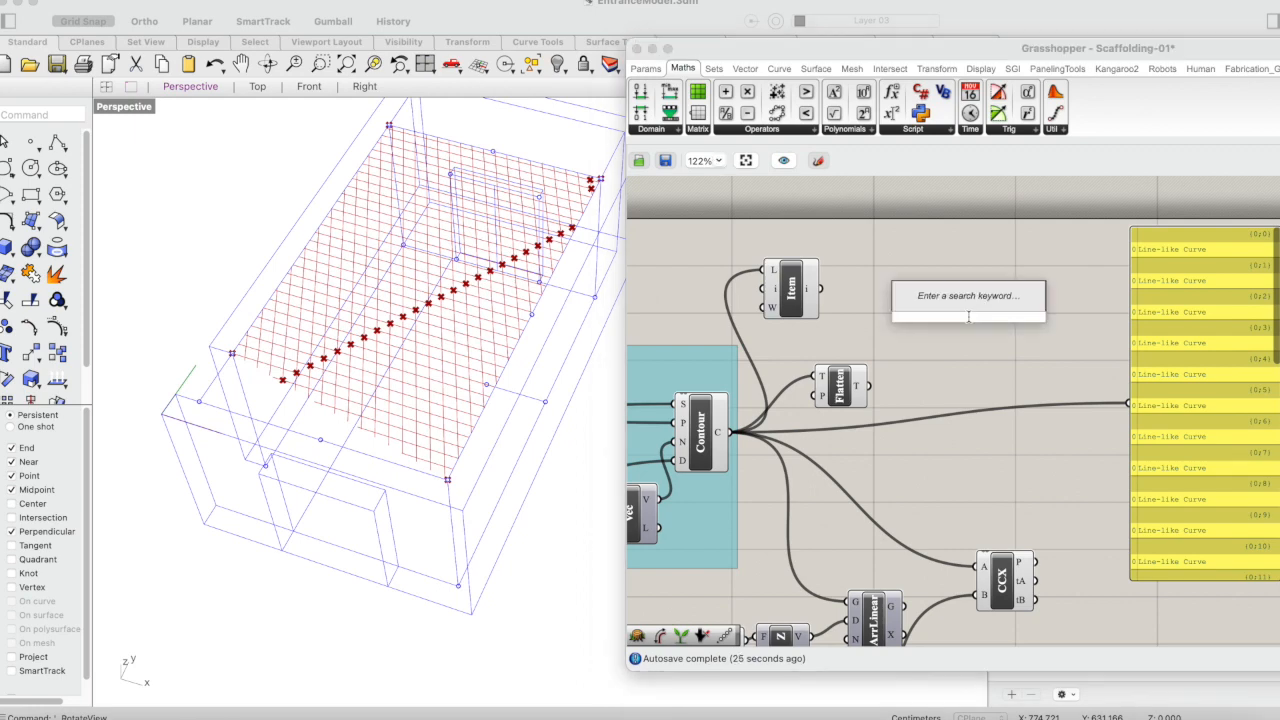
pyautogui.write('panel')
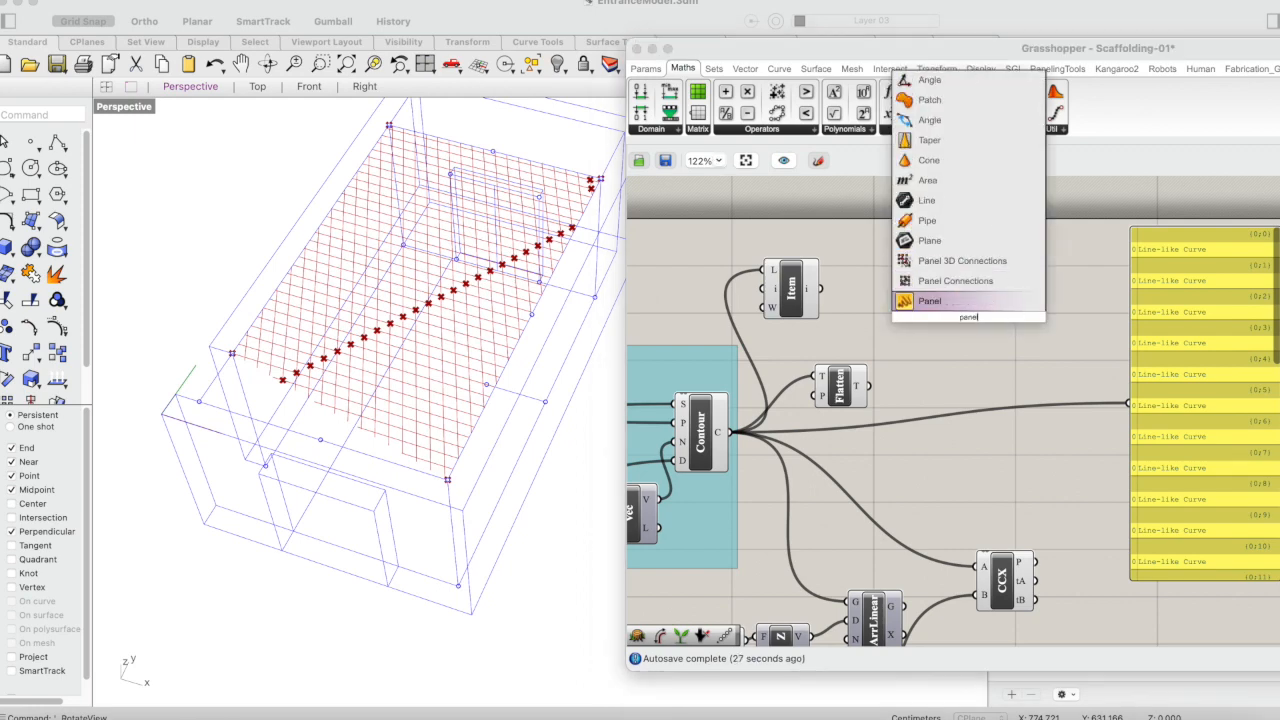
pyautogui.click(965, 302)
# Step: Connect the Flatten Tree output to the second Panel and stretch the Panel taller to show more of the list
pyautogui.moveTo(932, 340); pyautogui.dragTo(980, 370)
pyautogui.moveTo(868, 386); pyautogui.dragTo(938, 346)
pyautogui.moveTo(1004, 394); pyautogui.dragTo(980, 522)
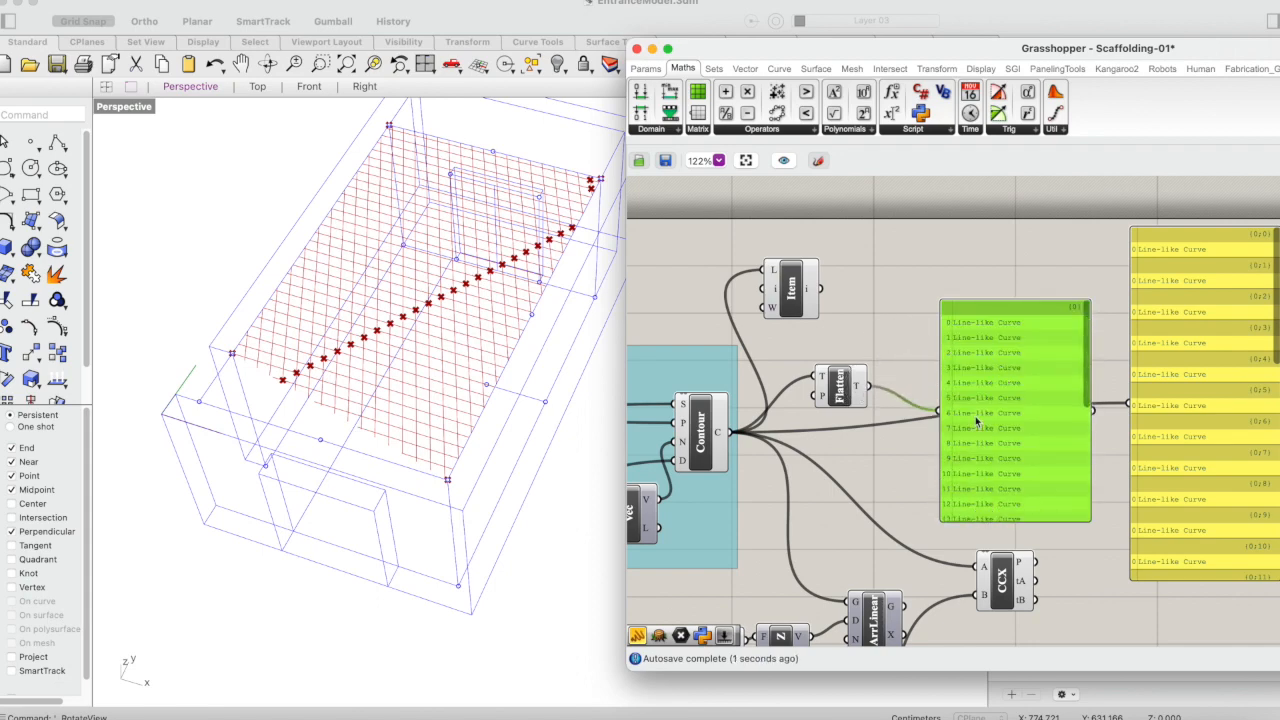
pyautogui.moveTo(978, 300); pyautogui.dragTo(974, 229)
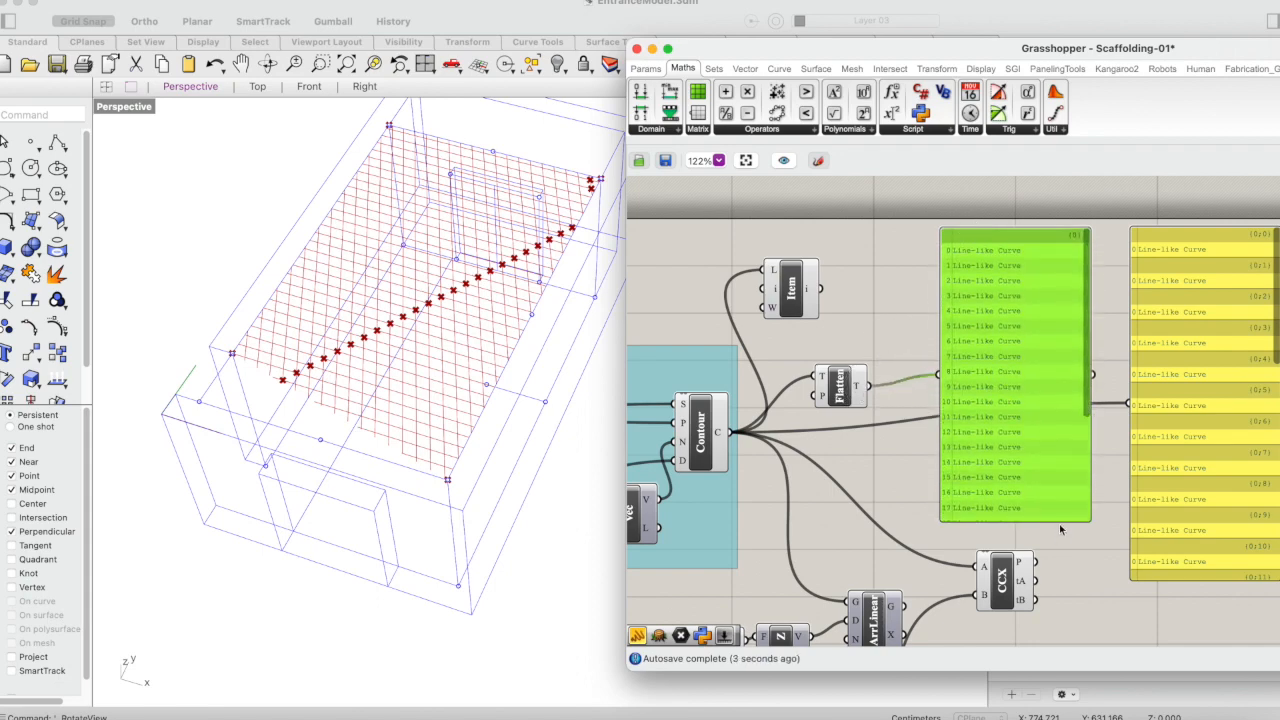
pyautogui.moveTo(1058, 517); pyautogui.dragTo(1064, 585)
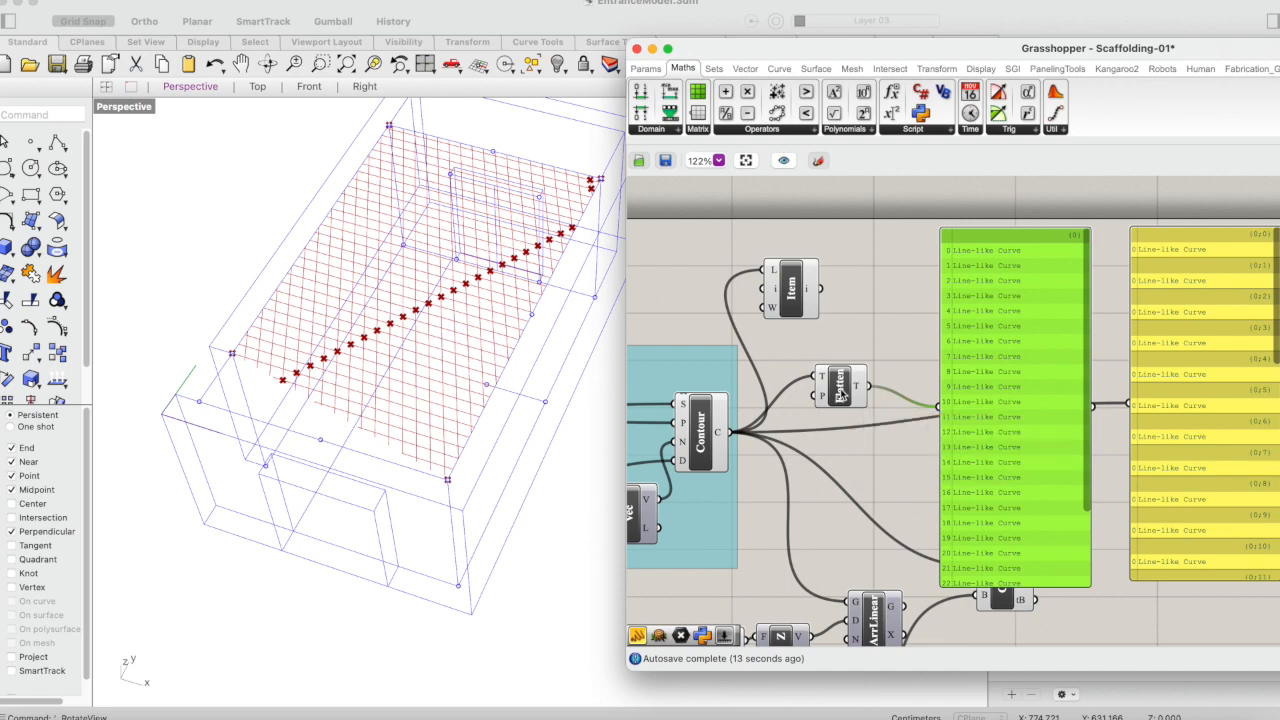
# Step: Compare the data tree entering Flatten Tree with the flattened list in the second Panel down to its last item
pyautogui.moveTo(826, 382)
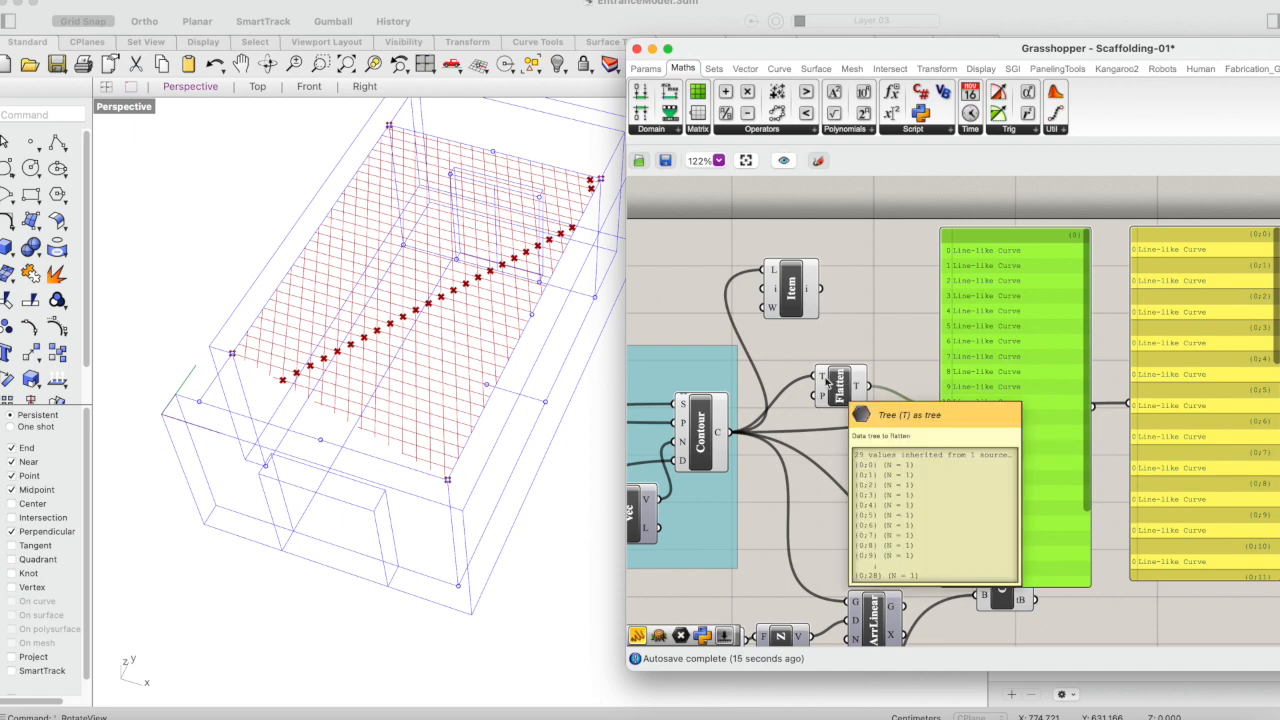
pyautogui.moveTo(1238, 238); pyautogui.dragTo(1195, 272)
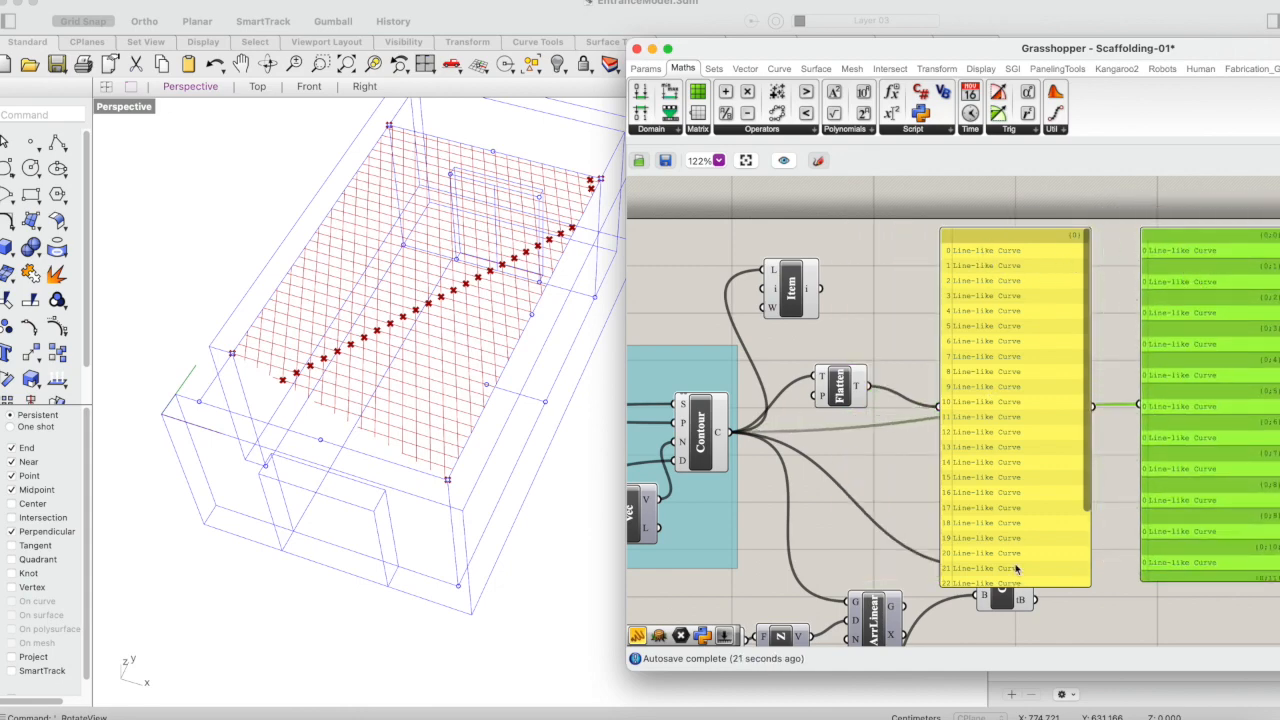
pyautogui.moveTo(1086, 425); pyautogui.dragTo(1086, 517)
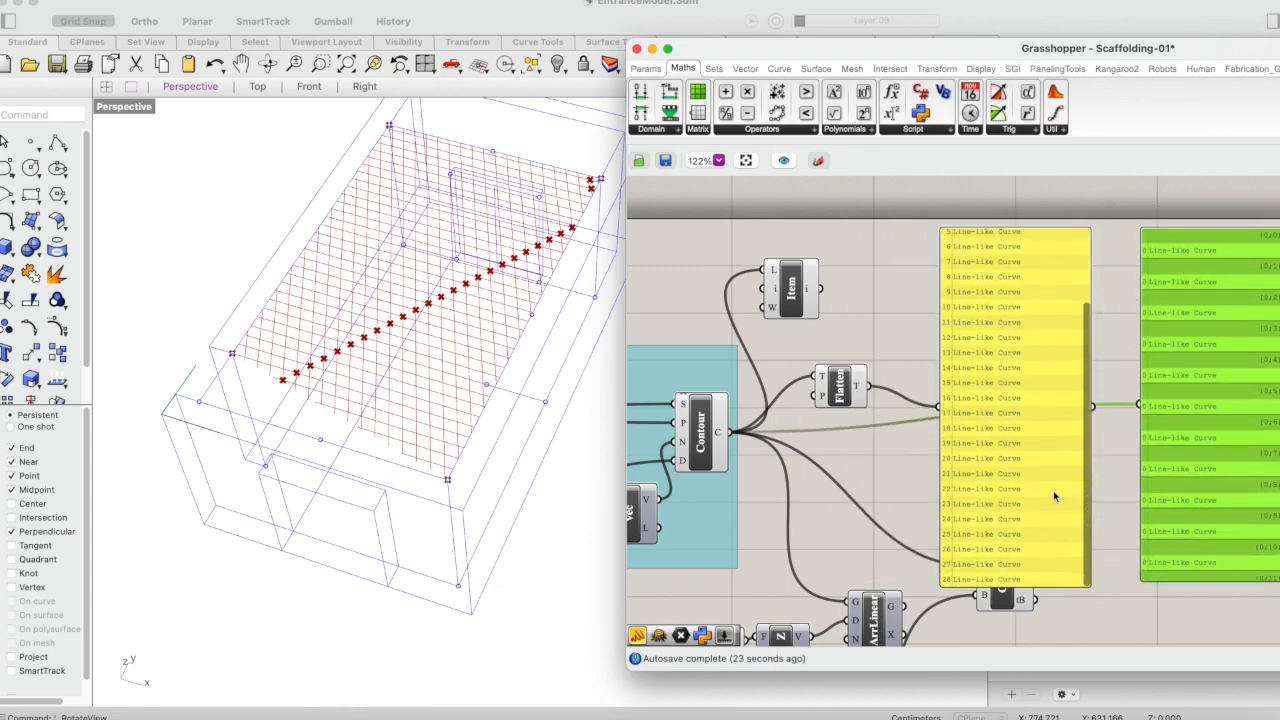
pyautogui.click(1022, 430)
pyautogui.moveTo(1022, 430); pyautogui.dragTo(1012, 368)
# Step: Delete both Panels showing the contour tree and the flattened list
pyautogui.click(1198, 343)
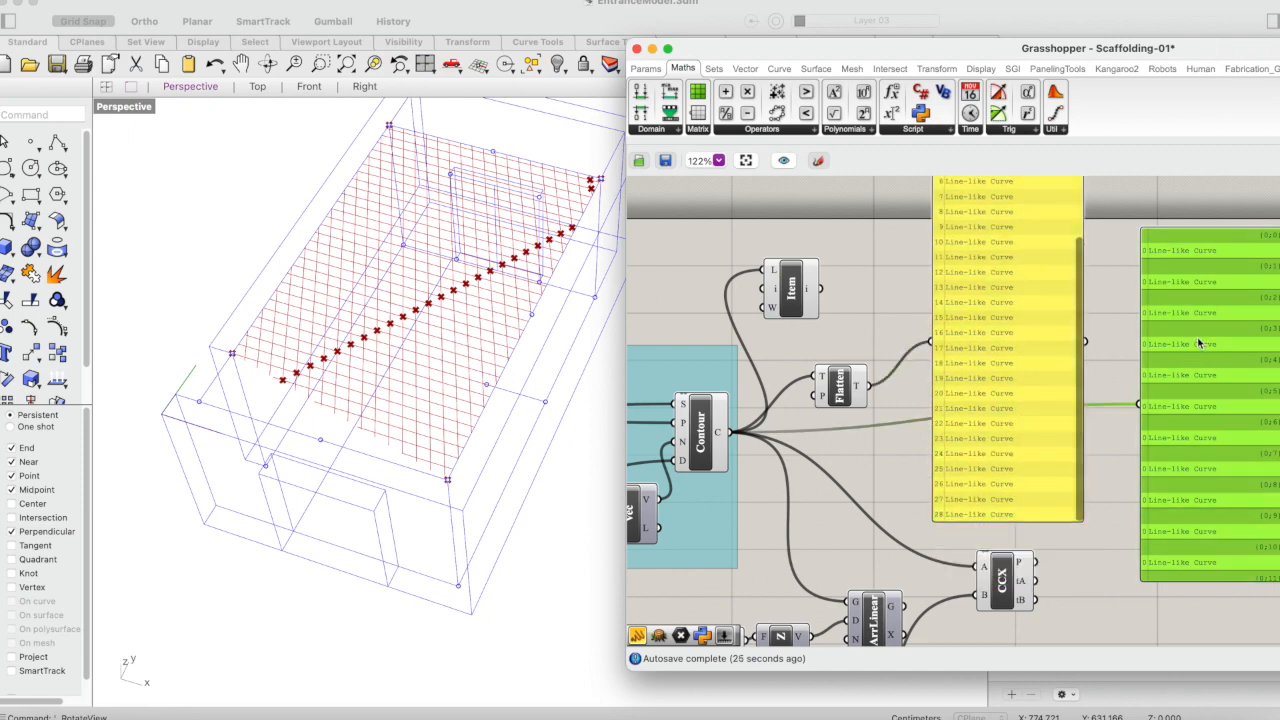
pyautogui.press('Delete')
pyautogui.click(1015, 348)
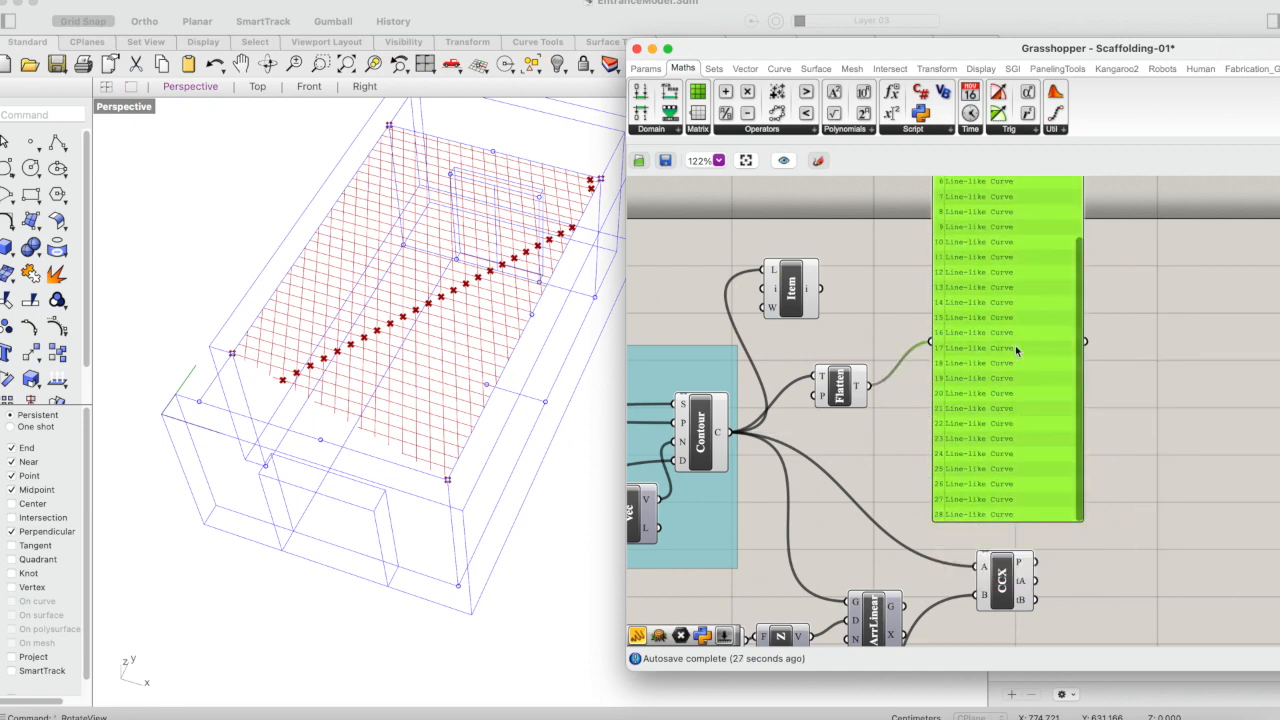
pyautogui.press('Delete')
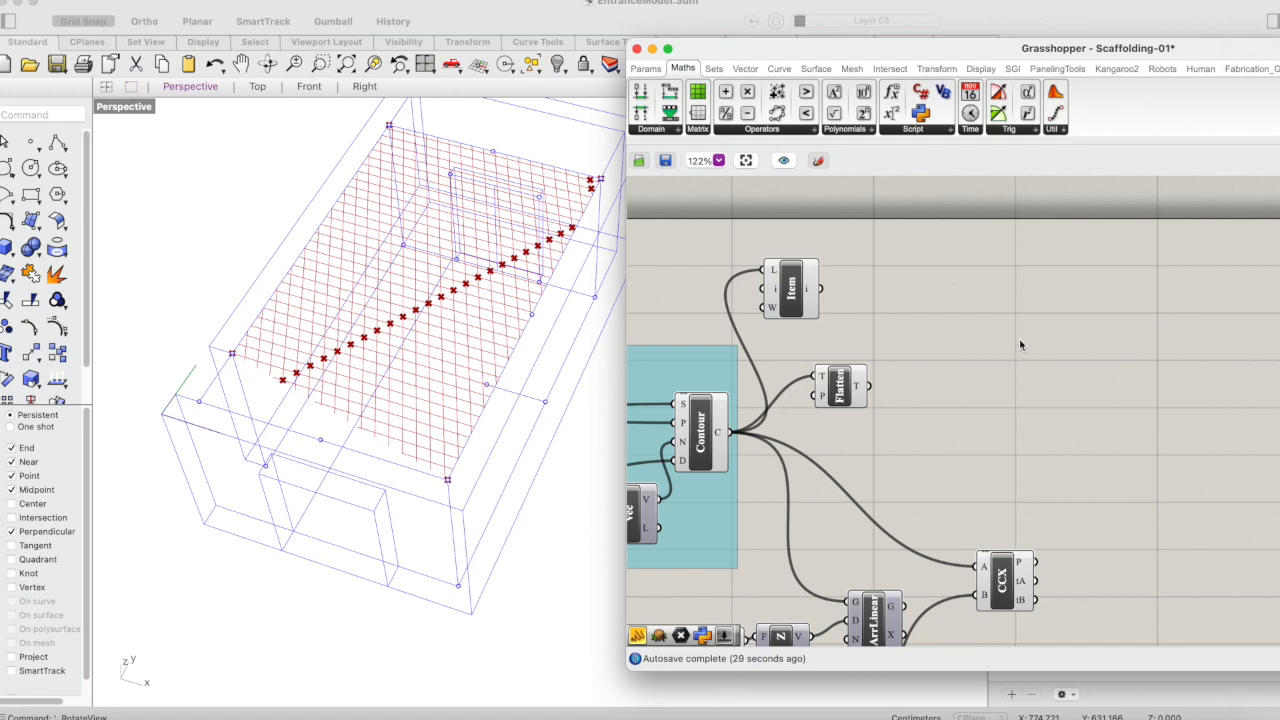
# Step: Connect the Flatten Tree output to input A of the CCX component in place of the direct Contour wire, and reposition CCX slightly
pyautogui.scroll(-4, 1037, 354)
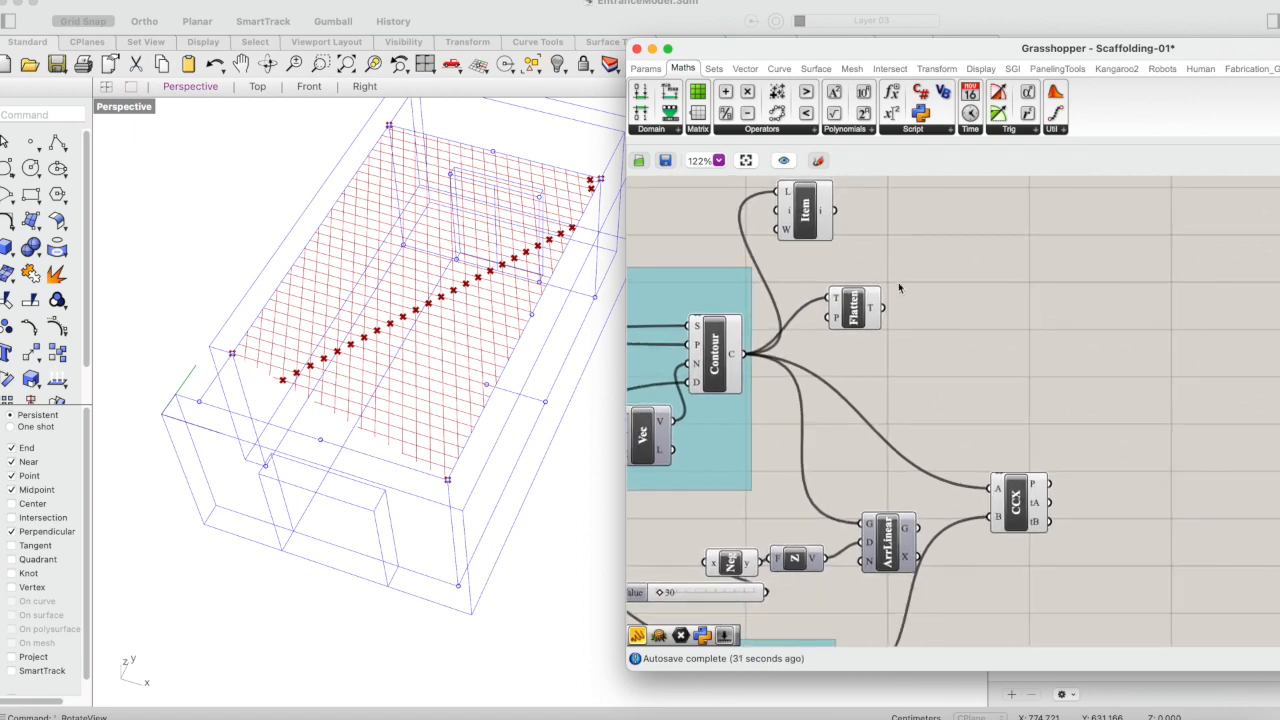
pyautogui.click(852, 310)
pyautogui.moveTo(881, 307); pyautogui.dragTo(996, 488)
pyautogui.click(1163, 388)
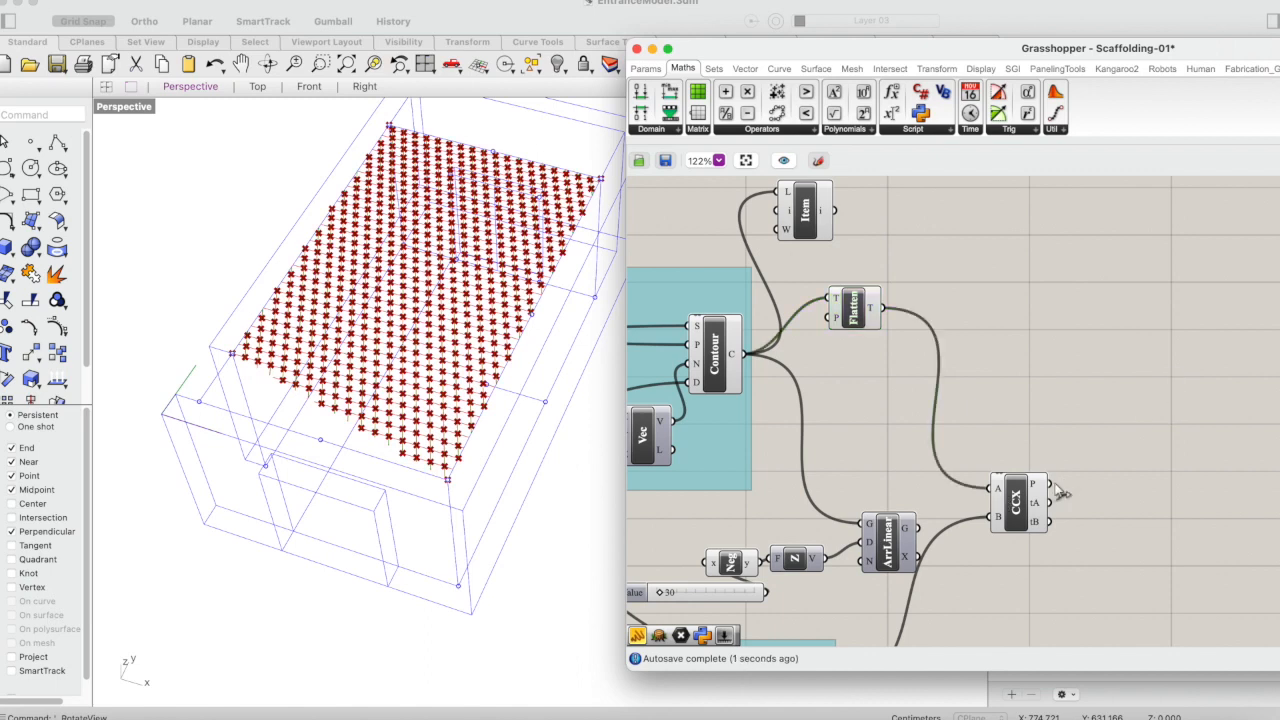
pyautogui.moveTo(1018, 500); pyautogui.dragTo(1039, 490)
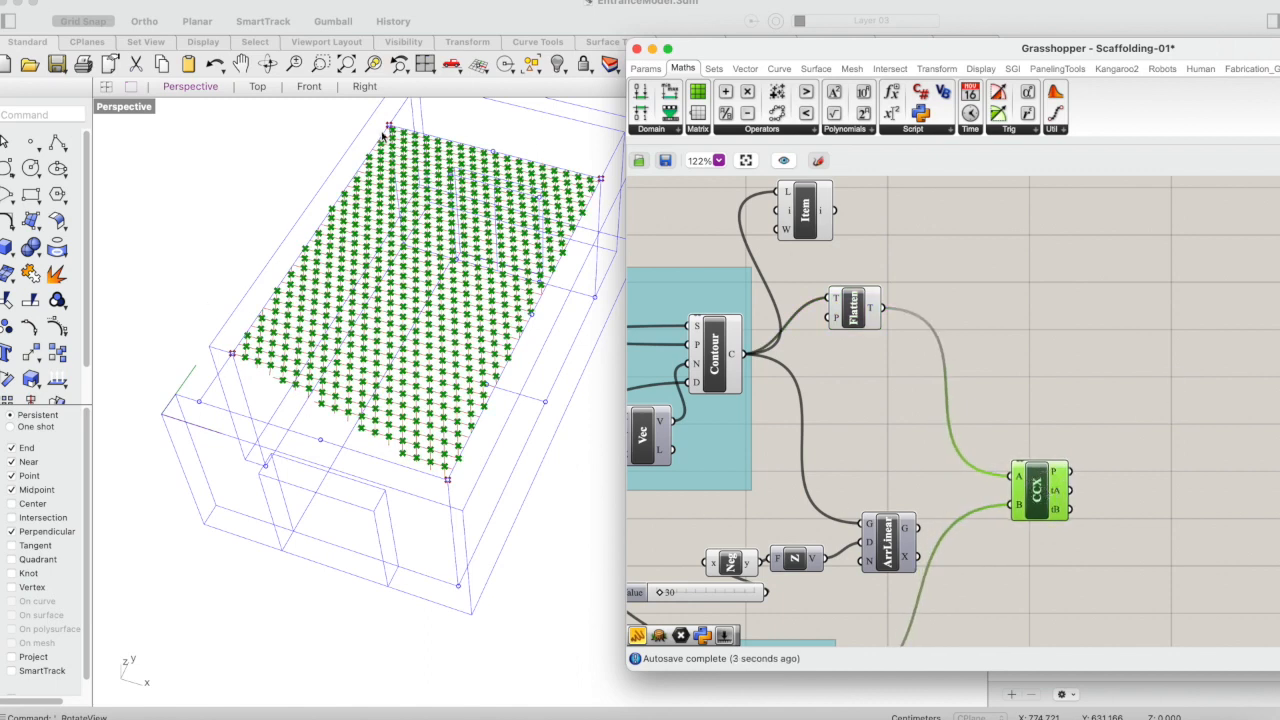
# Step: Shift the CCX component slightly away from the Contour components and inspect its intersection points from a rotated Rhino perspective view
pyautogui.scroll(-3, 950, 353)
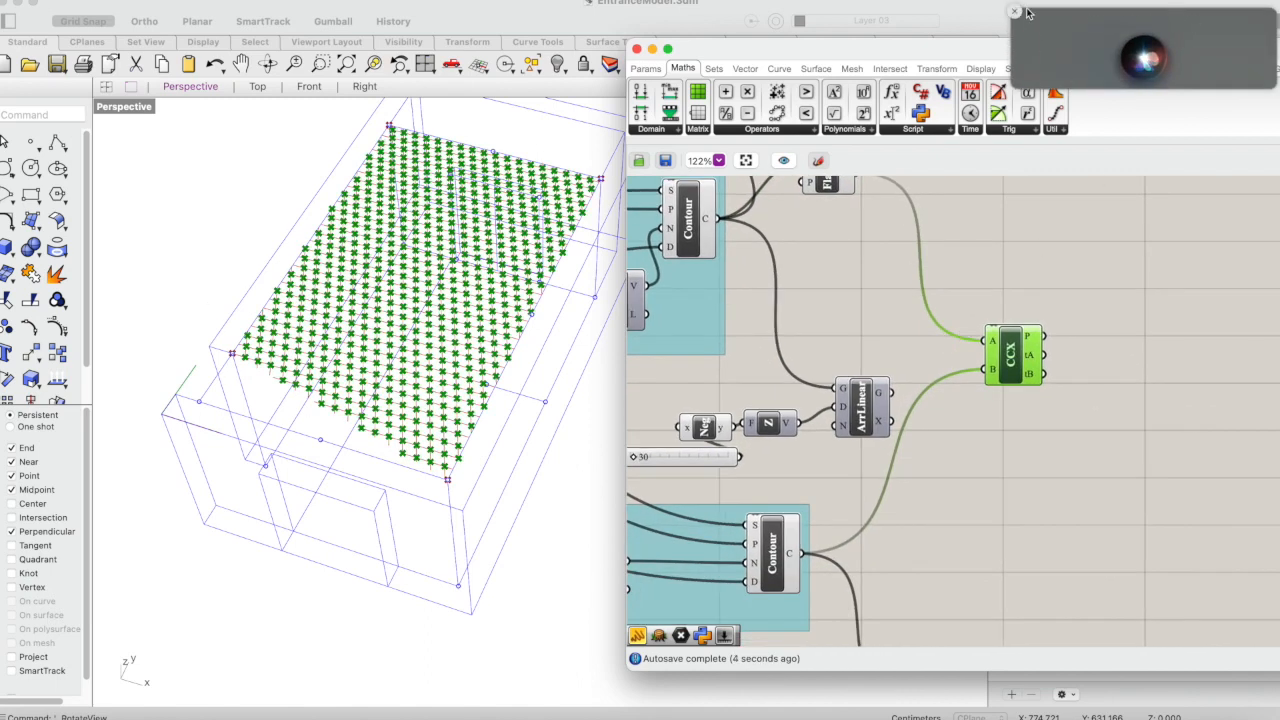
pyautogui.click(1016, 12)
pyautogui.click(1134, 276)
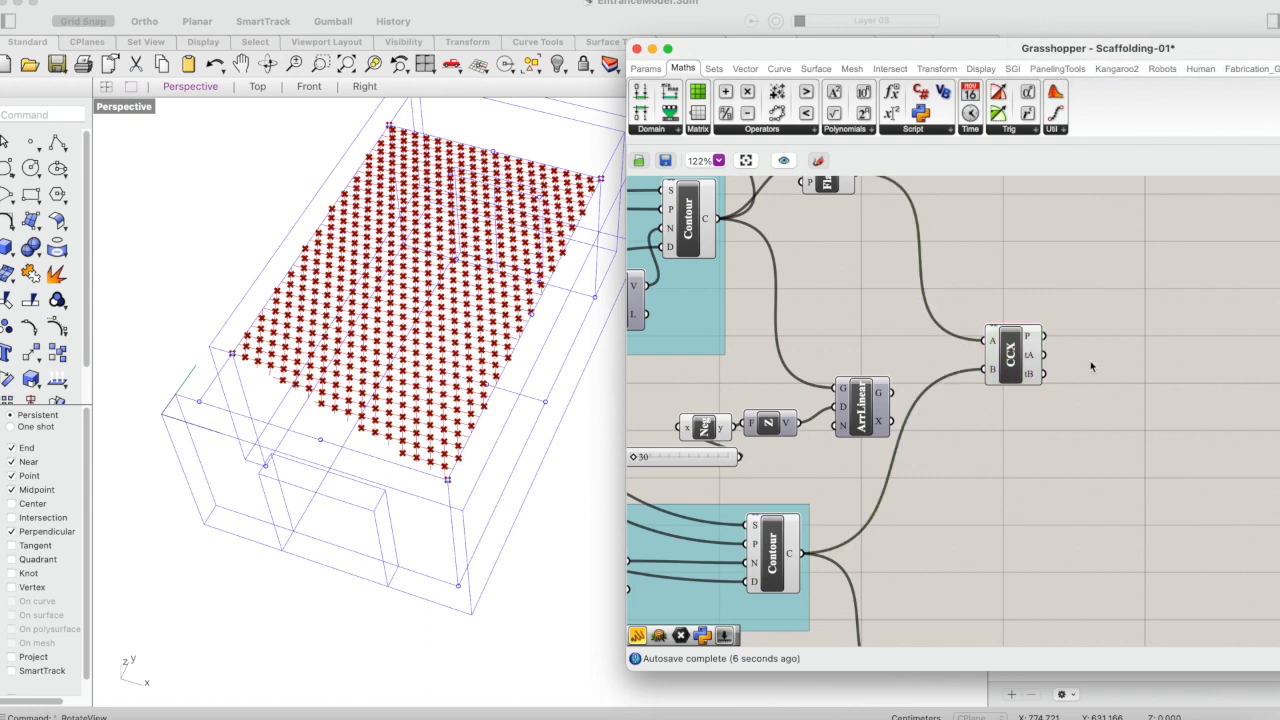
pyautogui.click(1029, 374)
pyautogui.click(1023, 480)
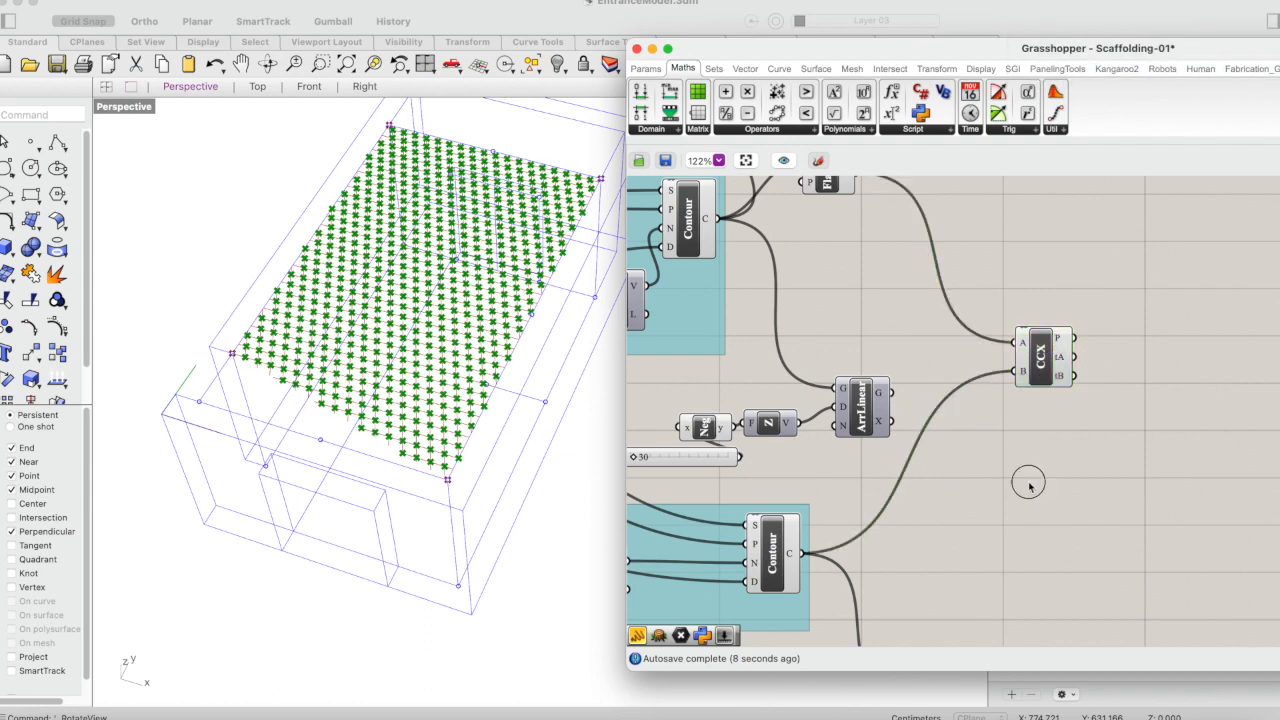
pyautogui.scroll(3, 1025, 479)
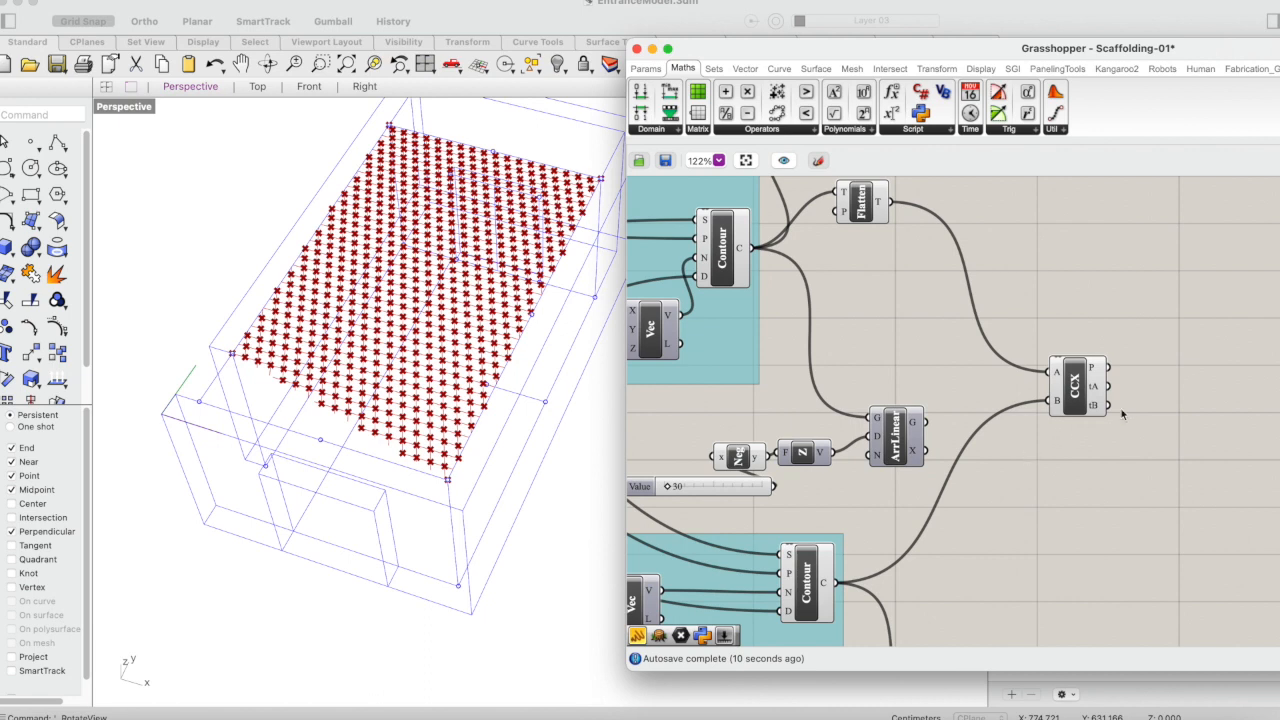
pyautogui.click(1071, 385)
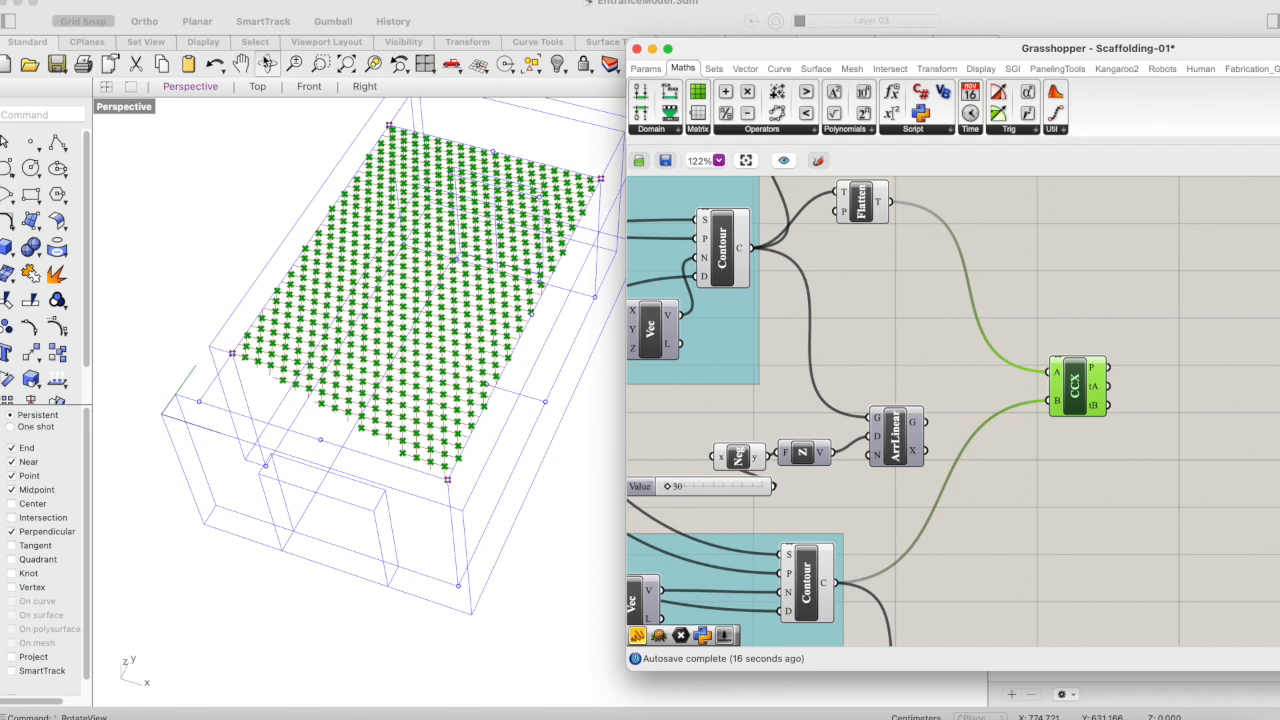
pyautogui.click(267, 63)
pyautogui.moveTo(430, 302)
pyautogui.mouseDown()
pyautogui.moveTo(459, 328)
pyautogui.moveTo(452, 342)
pyautogui.moveTo(427, 286)
pyautogui.moveTo(443, 281)
pyautogui.mouseUp()
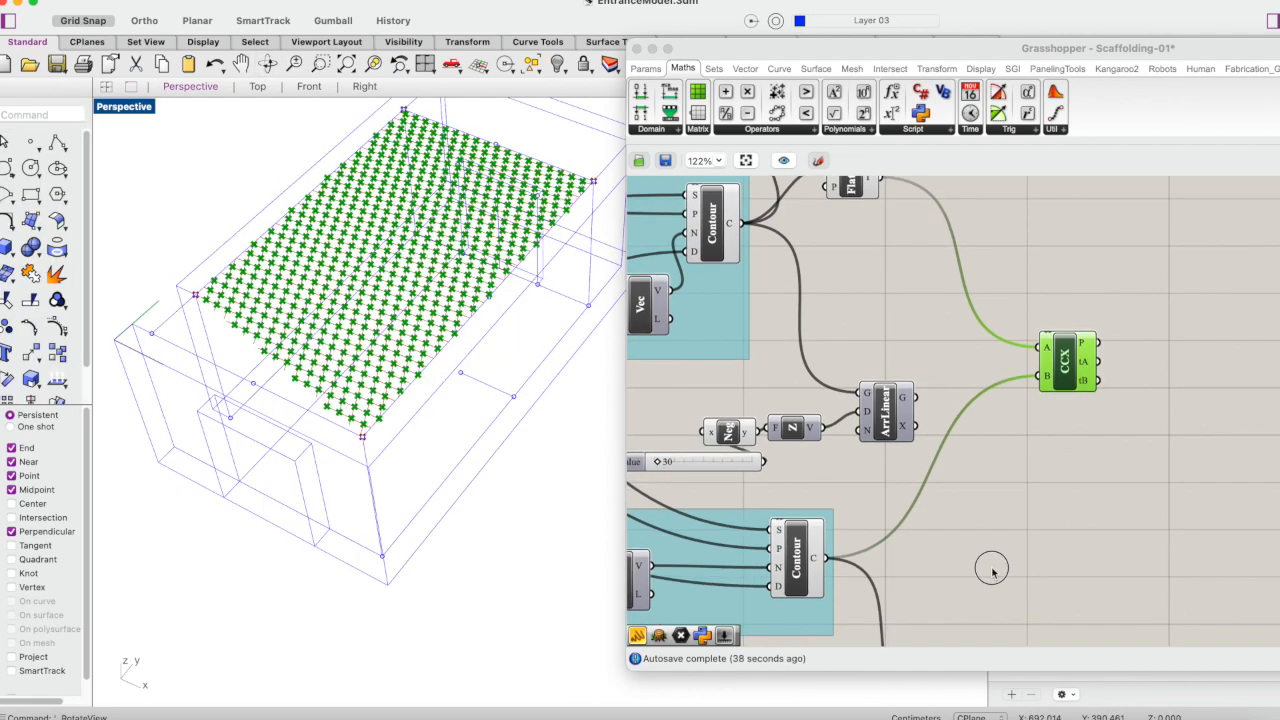
# Step: Add a second Flatten Tree component beside the horizontal curves' Contour component
pyautogui.doubleClick(992, 570)
pyautogui.click(1036, 491)
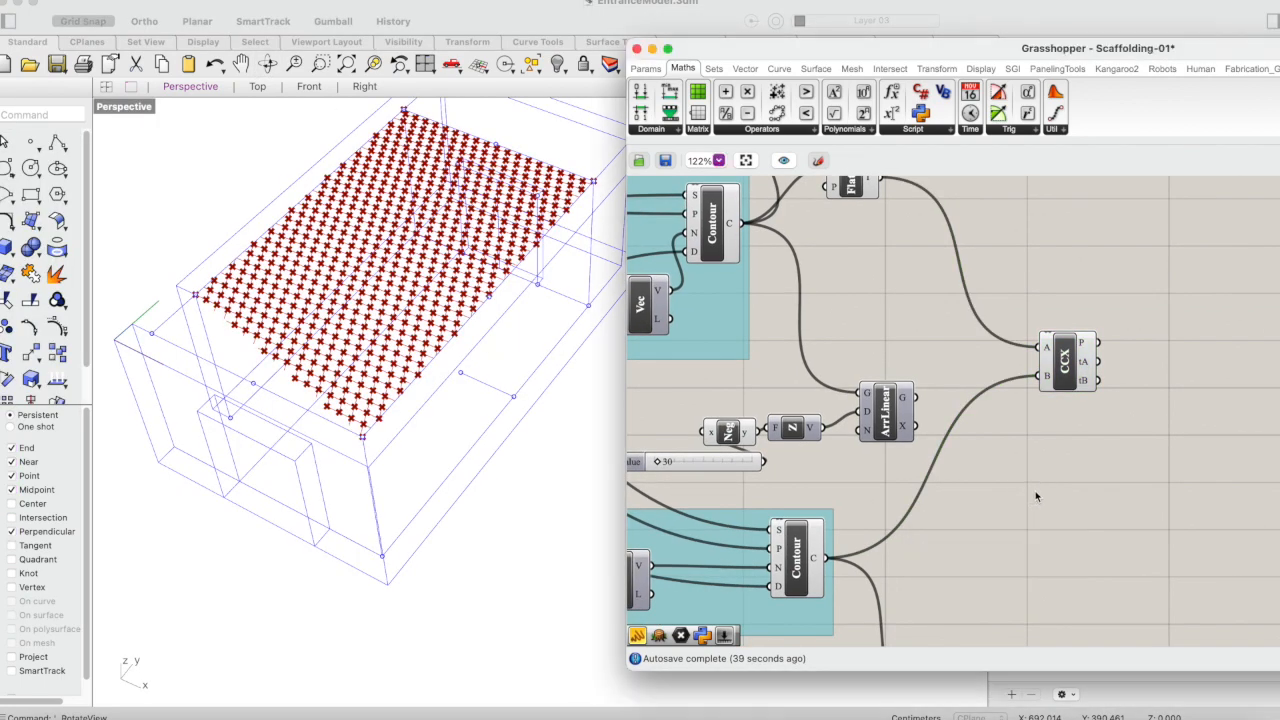
pyautogui.scroll(2, 1036, 491)
pyautogui.scroll(-1, 1036, 491)
pyautogui.doubleClick(992, 584)
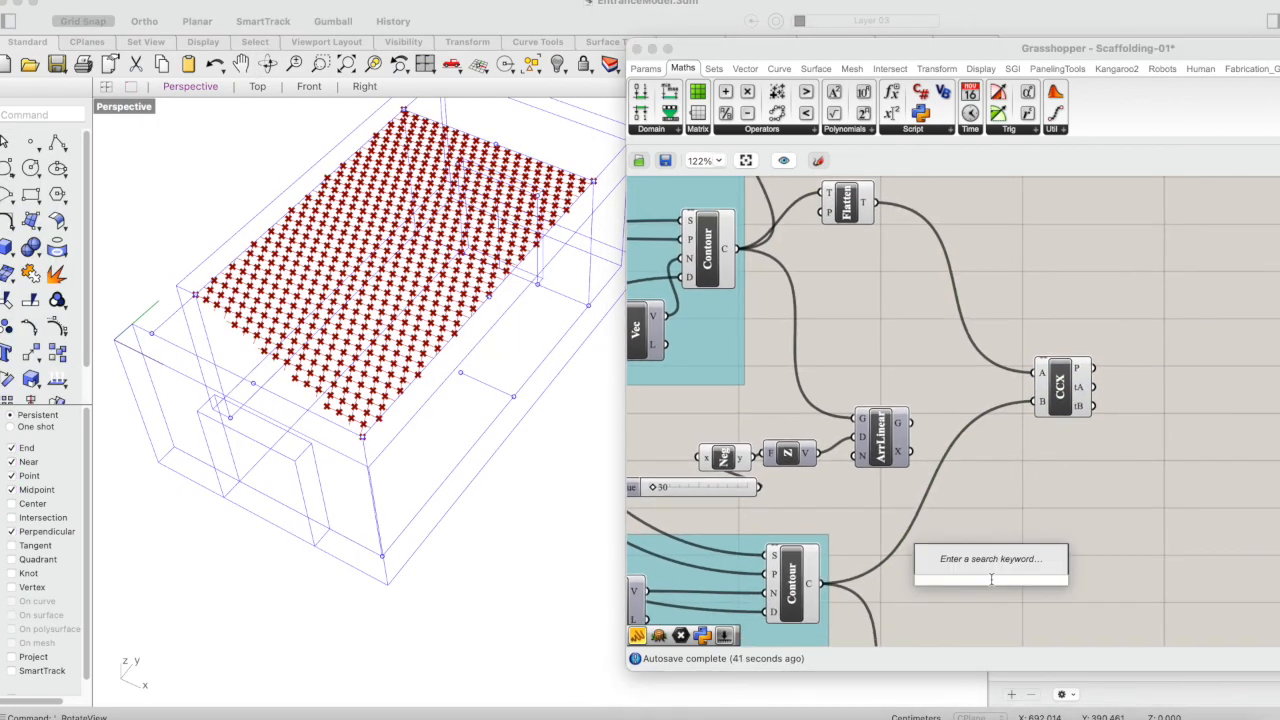
pyautogui.write('fall')
pyautogui.press('BackSpace')
pyautogui.press('BackSpace')
pyautogui.press('BackSpace')
pyautogui.write('latte')
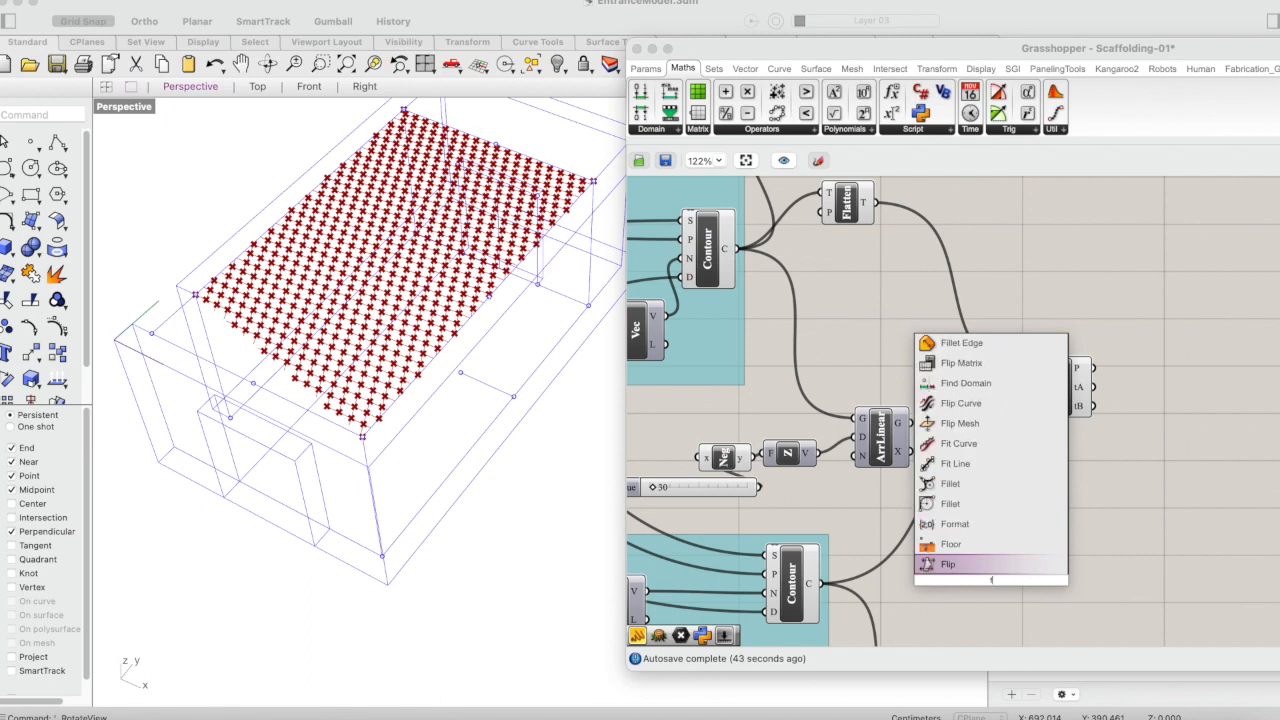
pyautogui.press('Return')
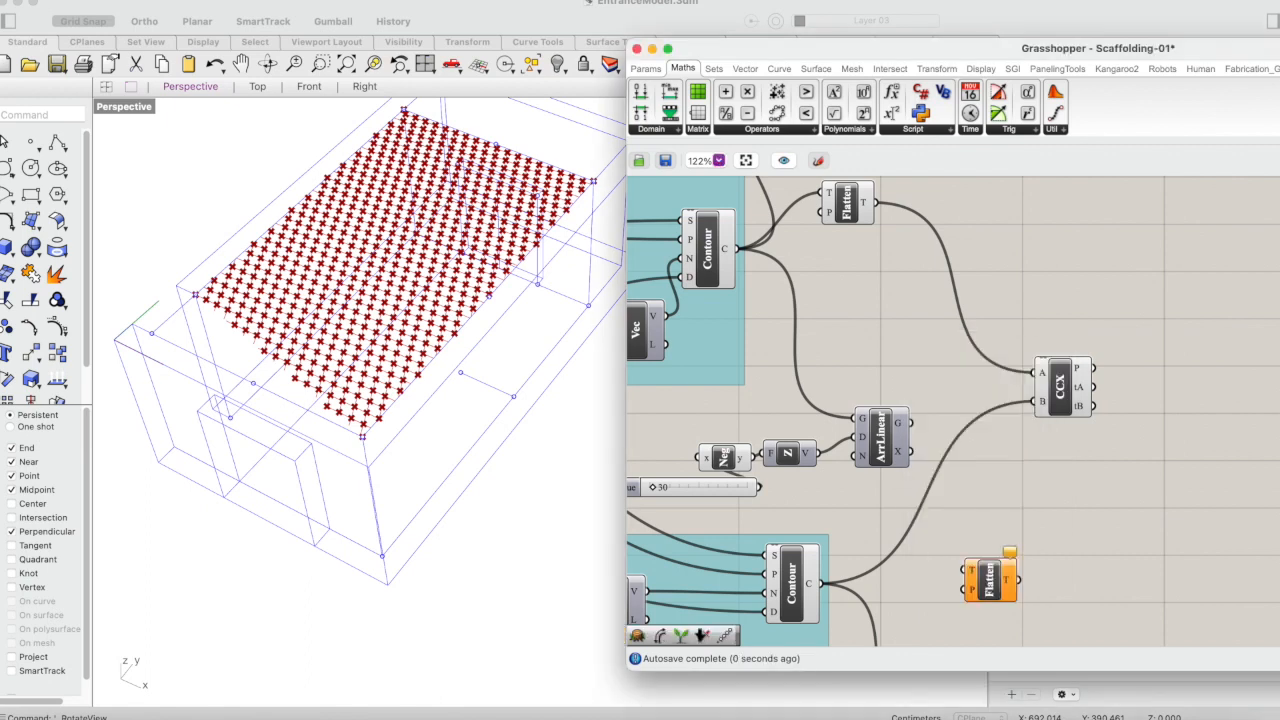
# Step: Route the horizontal Contour output through the new Flatten Tree into input B of CCX
pyautogui.moveTo(822, 593); pyautogui.dragTo(966, 570)
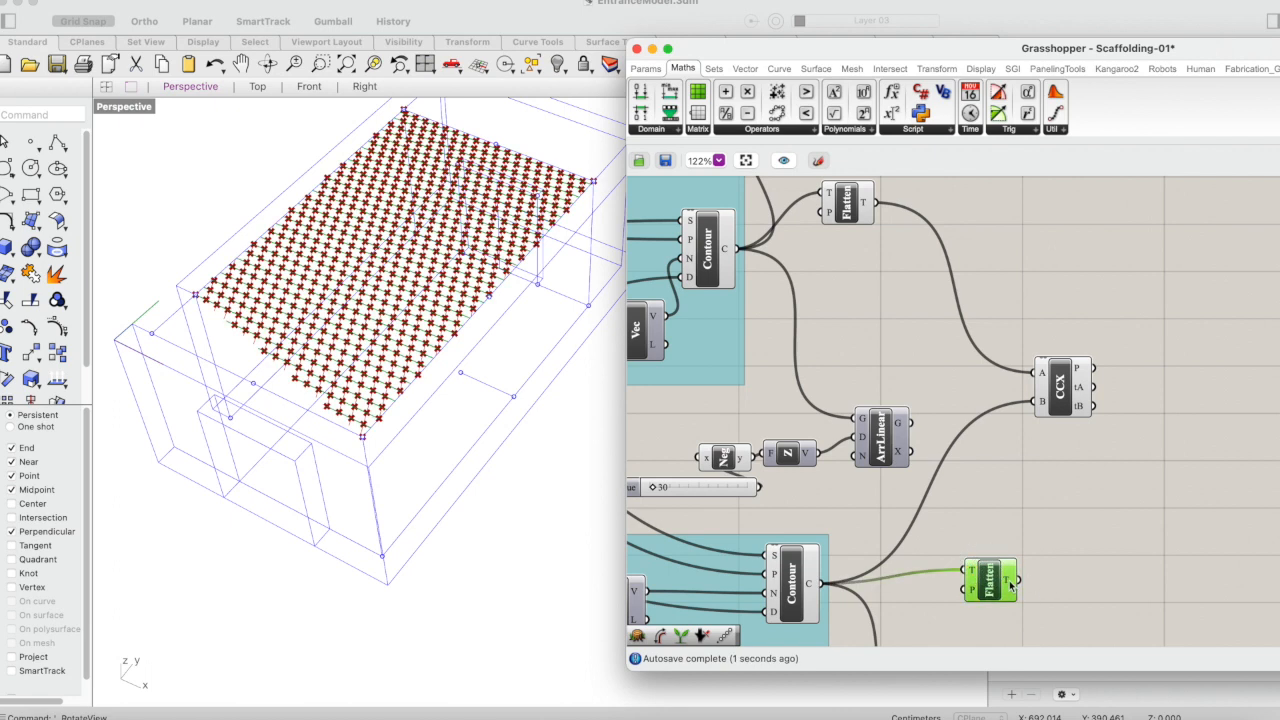
pyautogui.click(1017, 546)
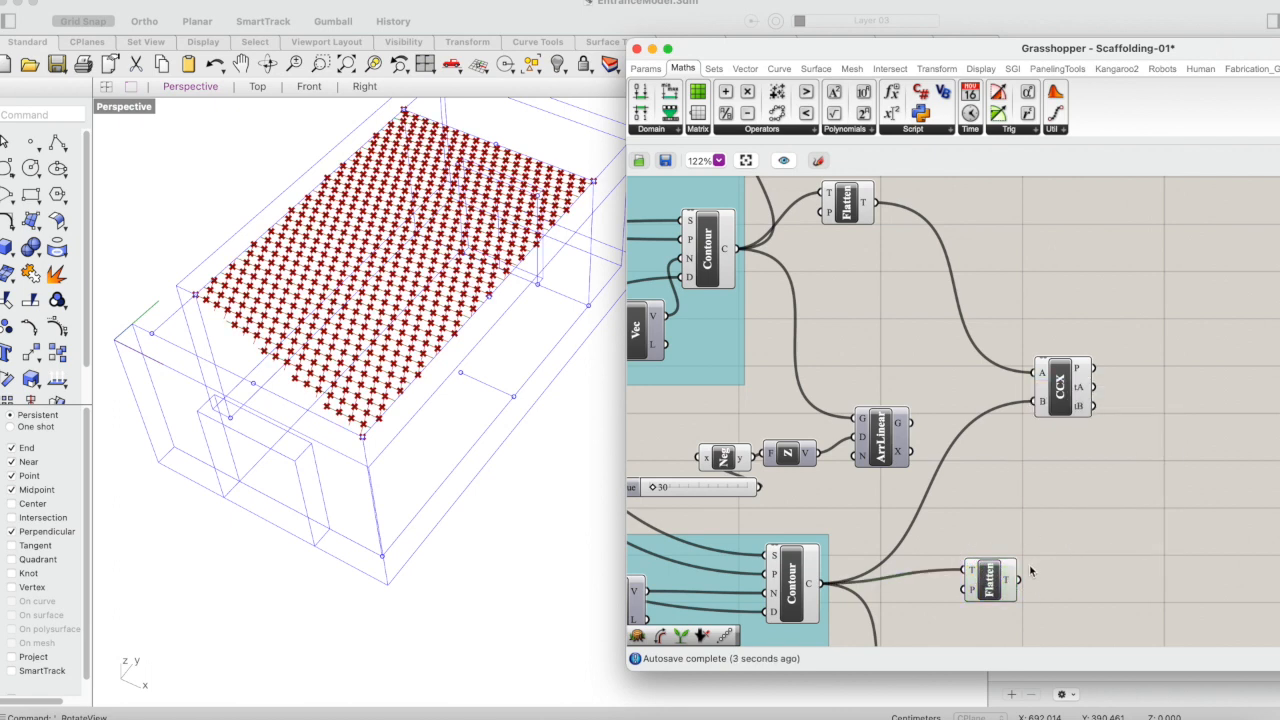
pyautogui.moveTo(1019, 579); pyautogui.dragTo(1047, 396)
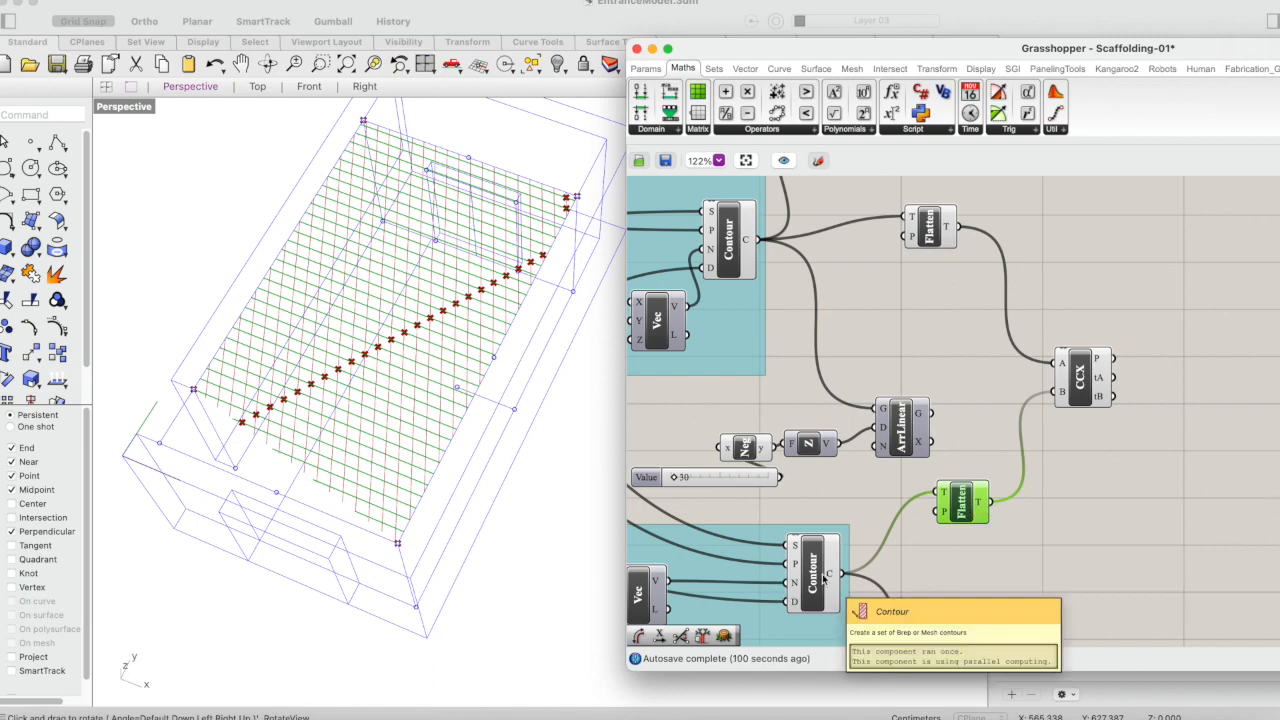
# Step: Replace the second Flatten Tree with a List Item component and feed its L input from the horizontal Contour output
pyautogui.moveTo(828, 578)
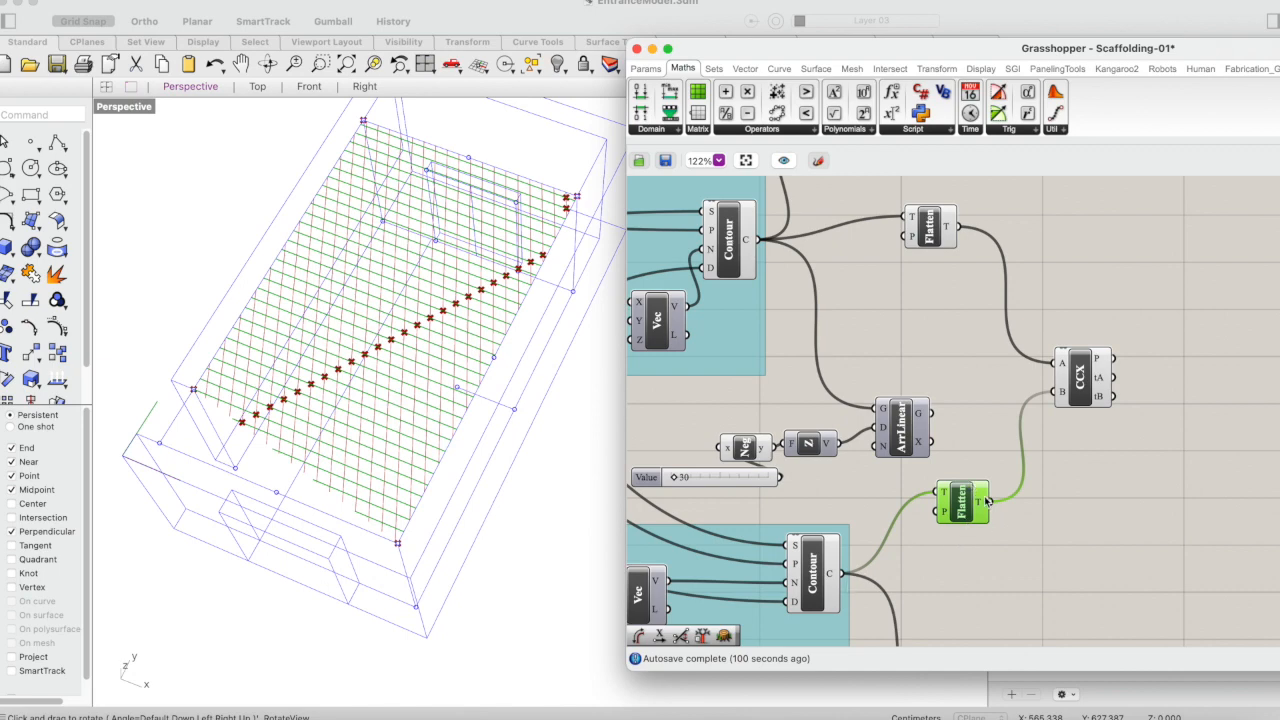
pyautogui.press('Delete')
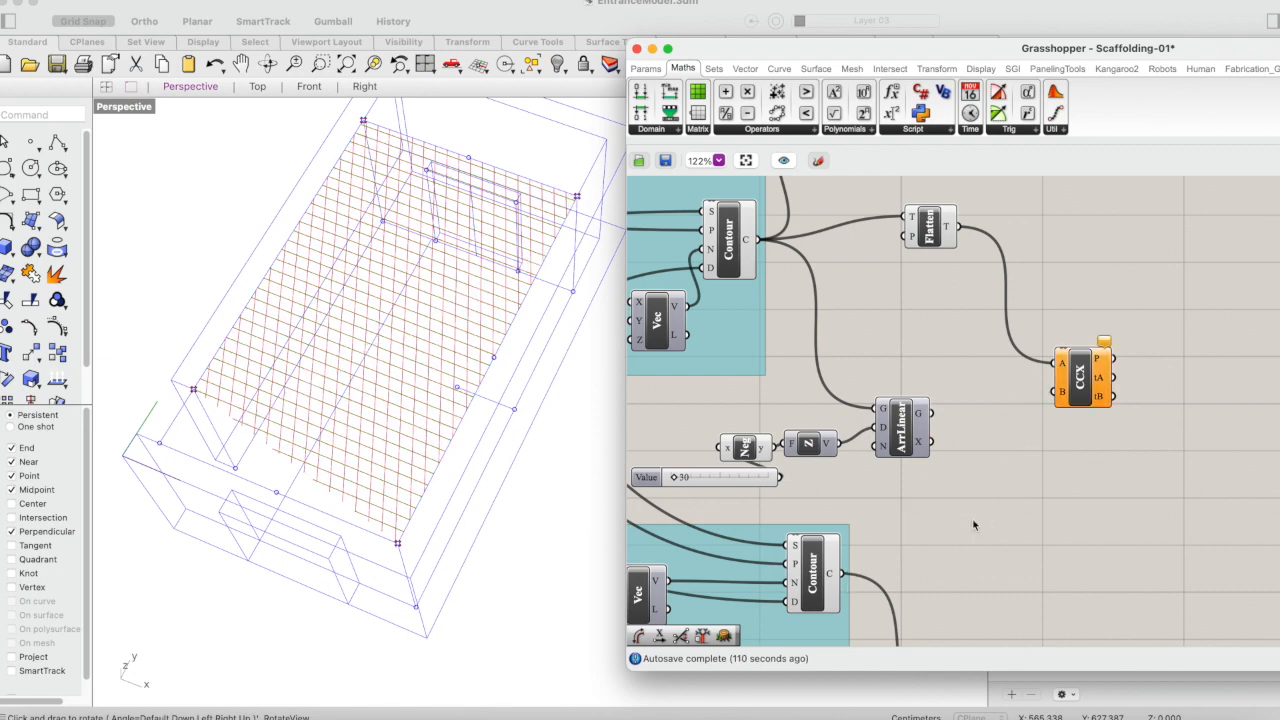
pyautogui.doubleClick(971, 519)
pyautogui.write('list')
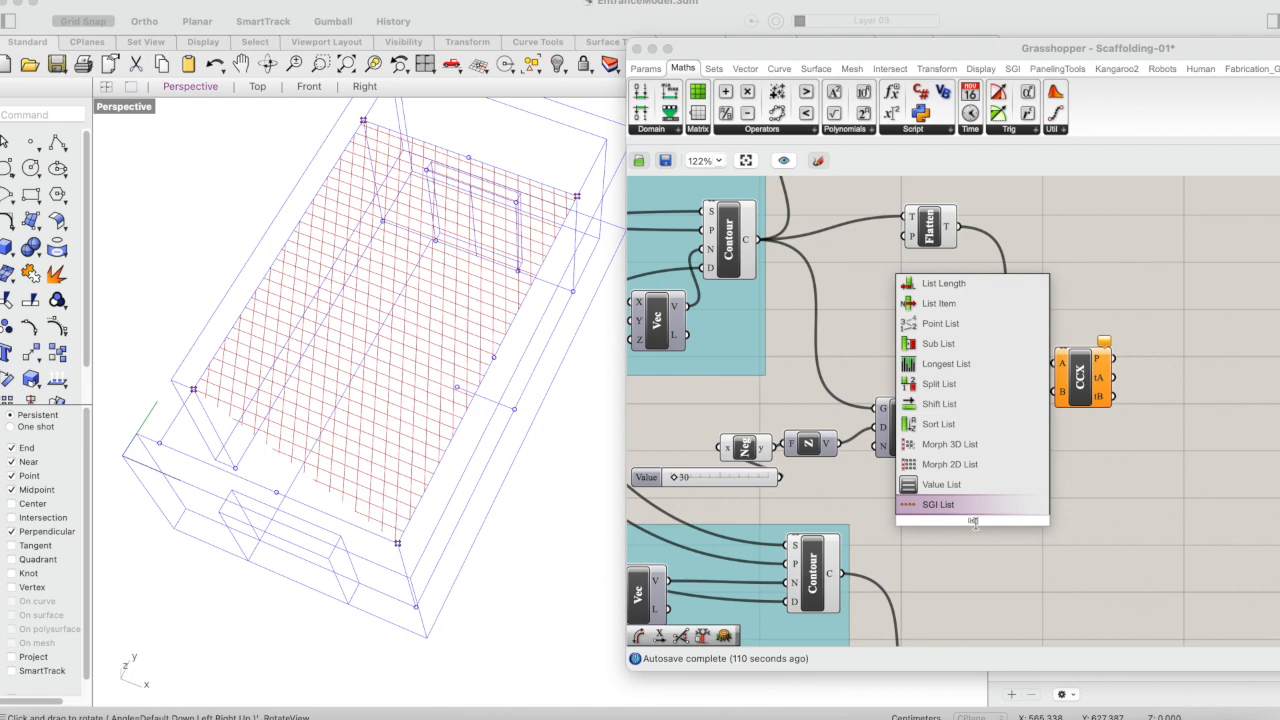
pyautogui.click(956, 303)
pyautogui.moveTo(974, 528); pyautogui.dragTo(968, 544)
pyautogui.click(874, 482)
pyautogui.moveTo(843, 573); pyautogui.dragTo(972, 541)
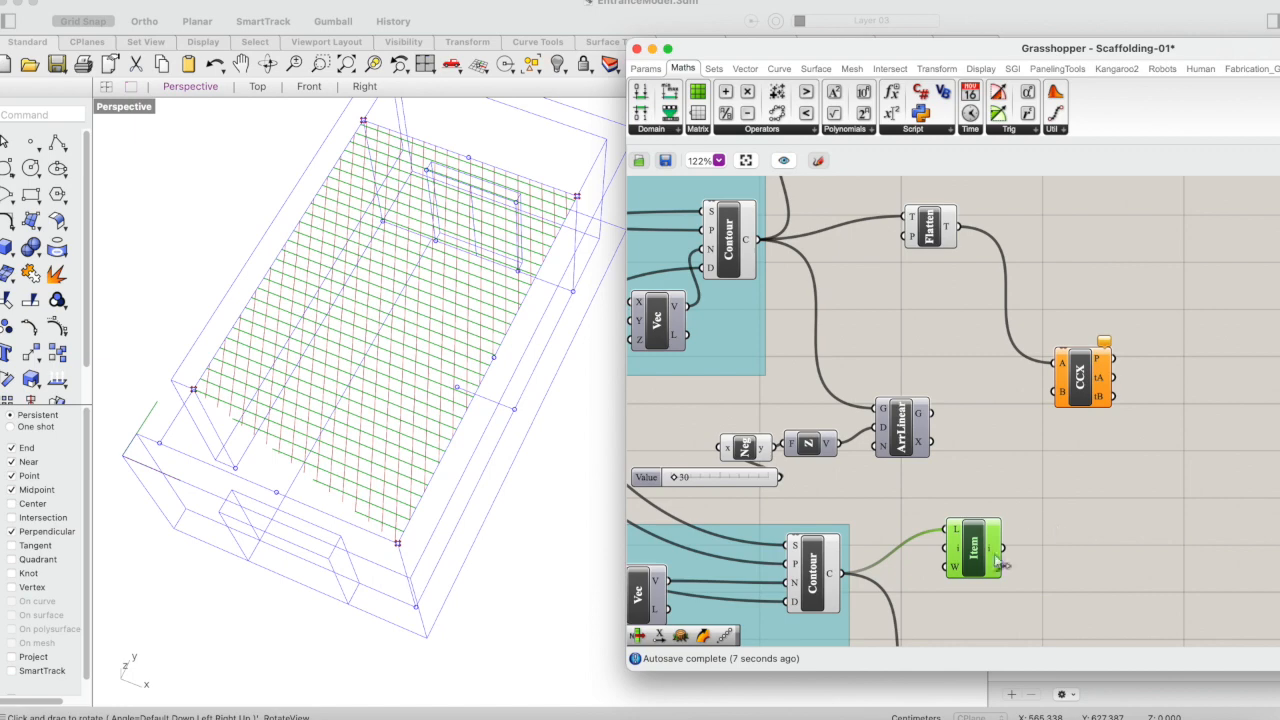
pyautogui.moveTo(978, 541); pyautogui.dragTo(970, 565)
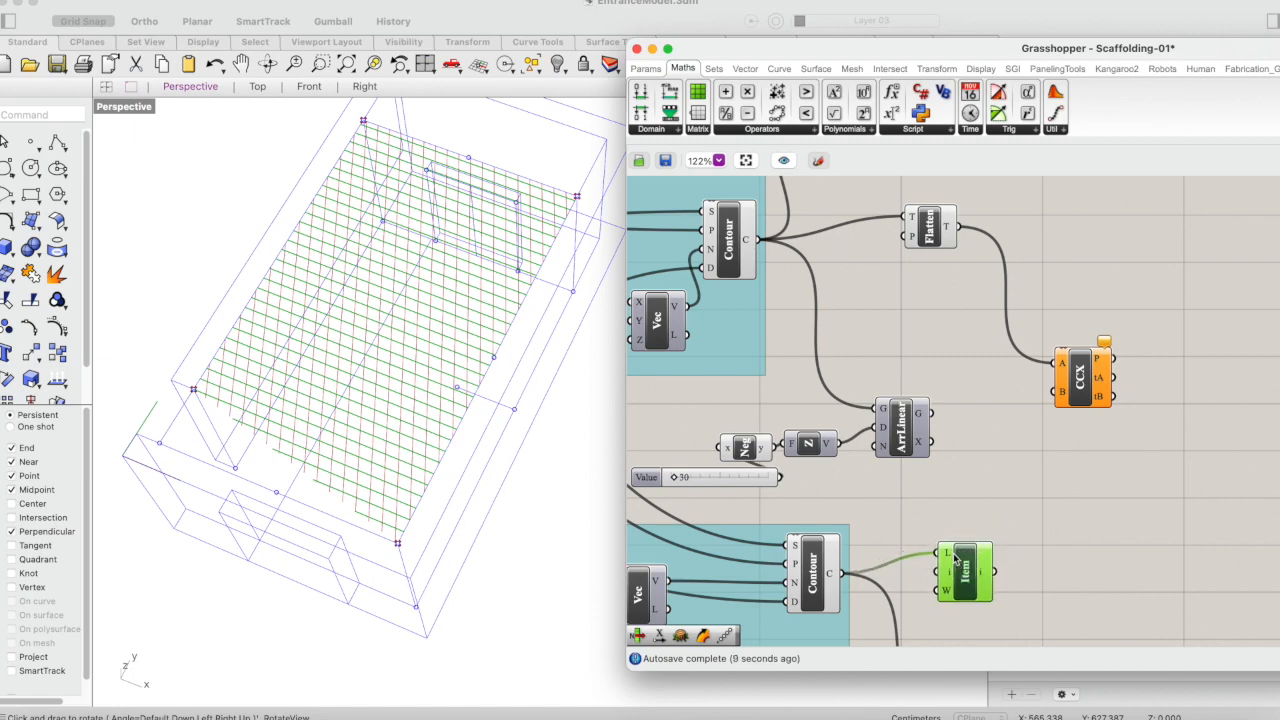
pyautogui.moveTo(983, 581)
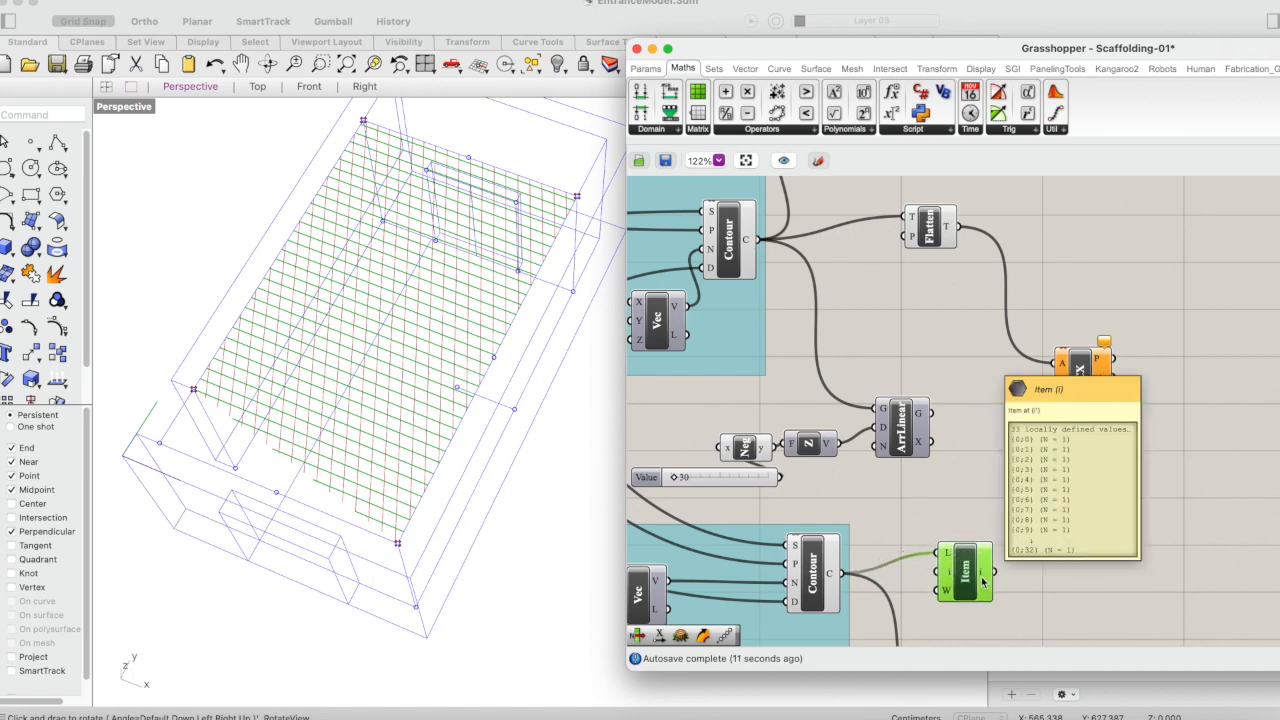
pyautogui.click(1131, 531)
pyautogui.moveTo(980, 570); pyautogui.dragTo(980, 555)
pyautogui.click(1079, 548)
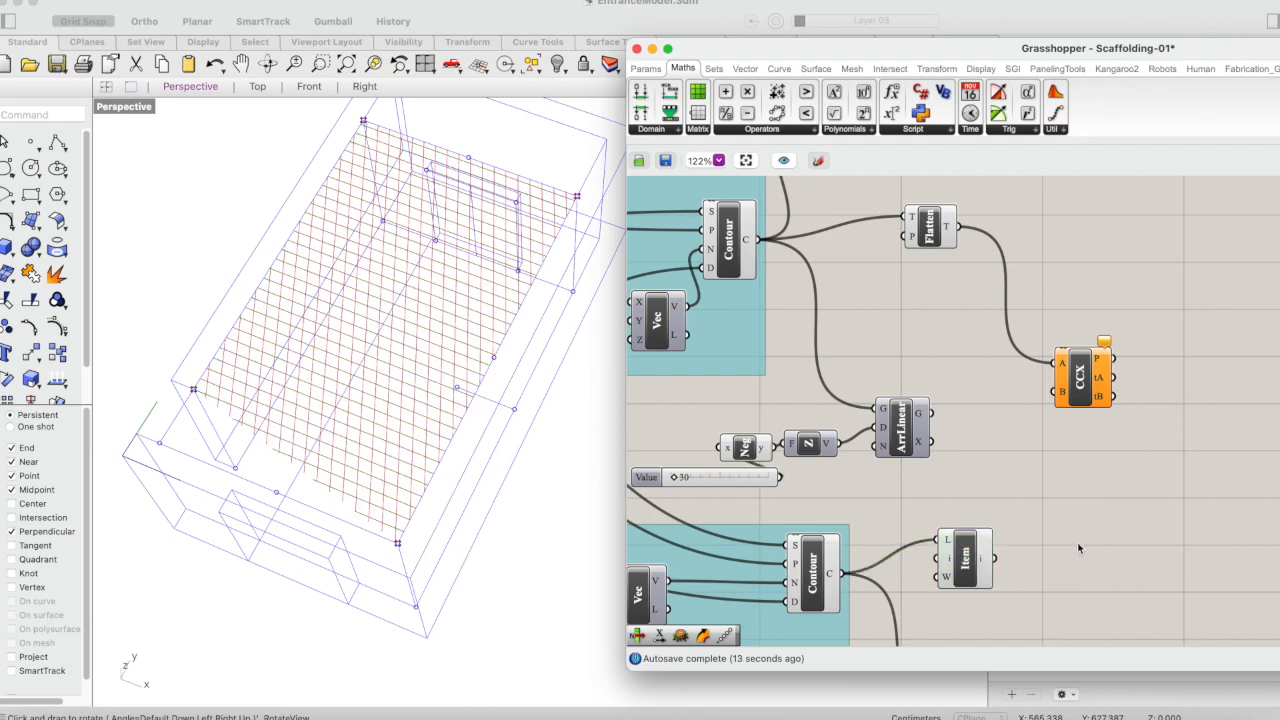
# Step: Add a Panel beside the horizontal curves' List Item component
pyautogui.doubleClick(1079, 548)
pyautogui.write('list')
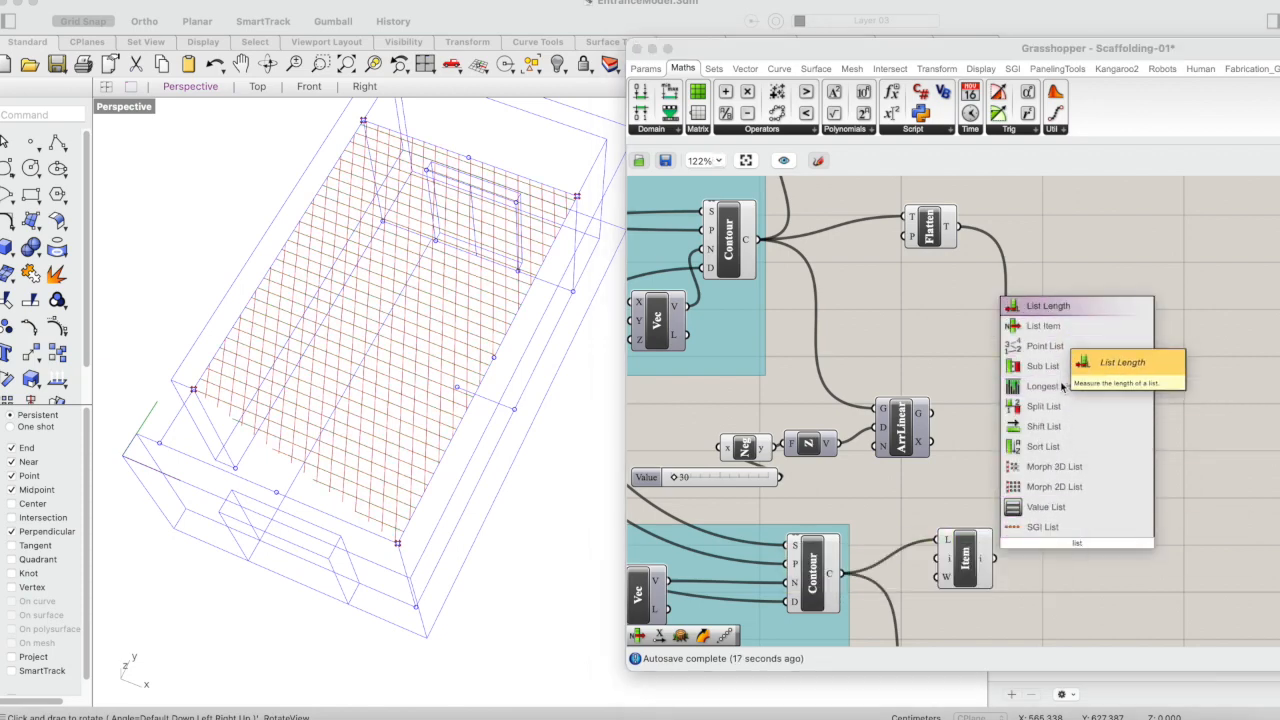
pyautogui.press('BackSpace')
pyautogui.press('BackSpace')
pyautogui.press('BackSpace')
pyautogui.press('BackSpace')
pyautogui.write('panel')
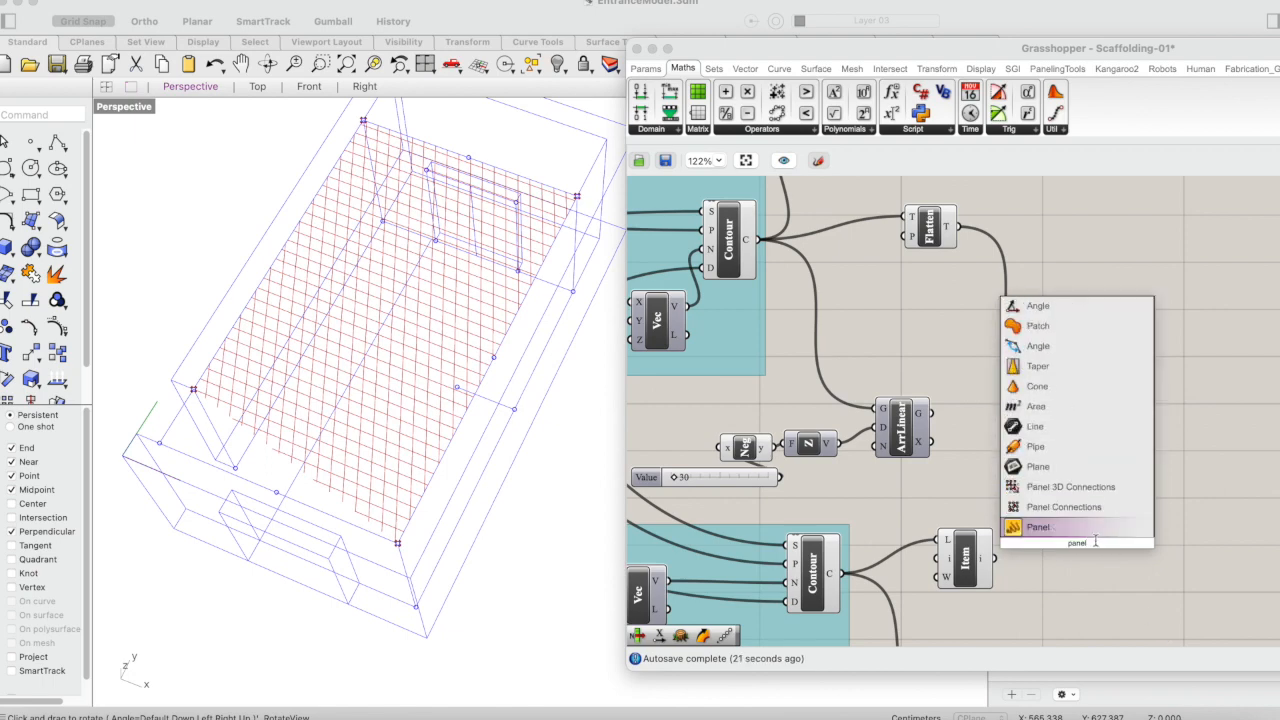
pyautogui.click(1084, 527)
pyautogui.moveTo(1128, 539); pyautogui.dragTo(1180, 557)
# Step: Connect the List Item output to the Panel, enlarge the Panel to read its branches, and delete it
pyautogui.click(1017, 568)
pyautogui.moveTo(996, 558); pyautogui.dragTo(1041, 504)
pyautogui.moveTo(1095, 547); pyautogui.dragTo(1104, 620)
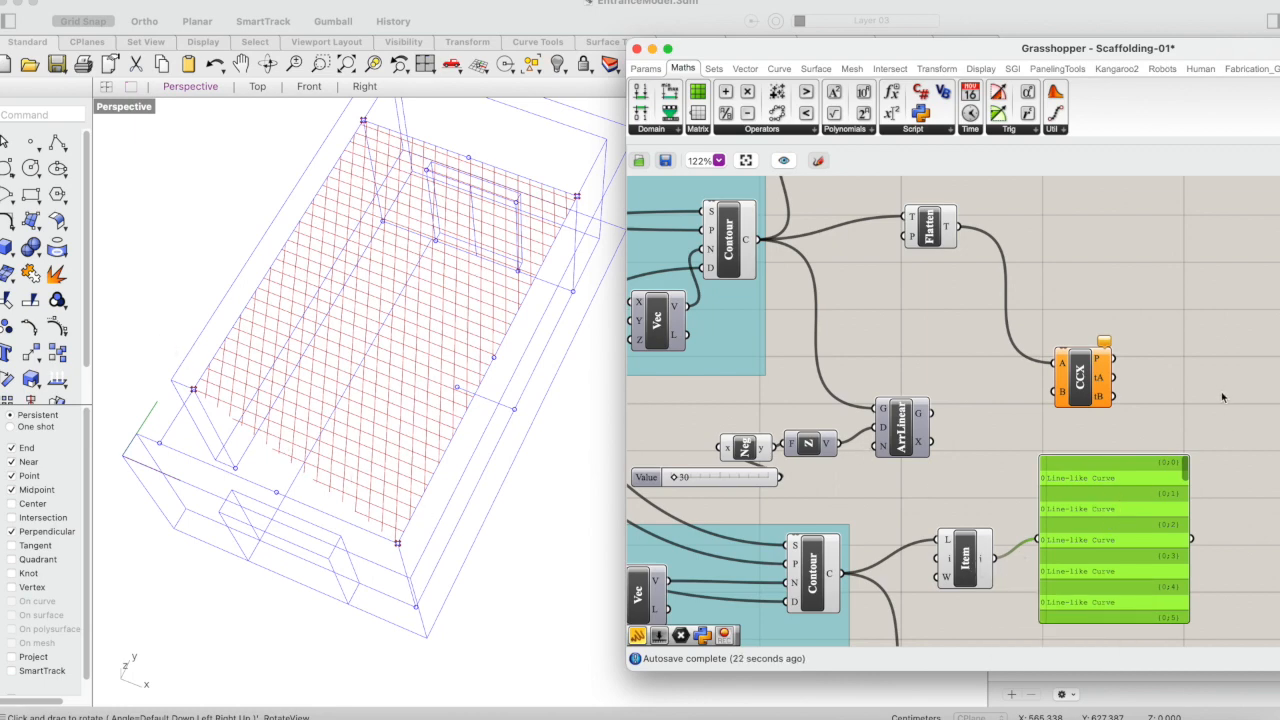
pyautogui.press('Delete')
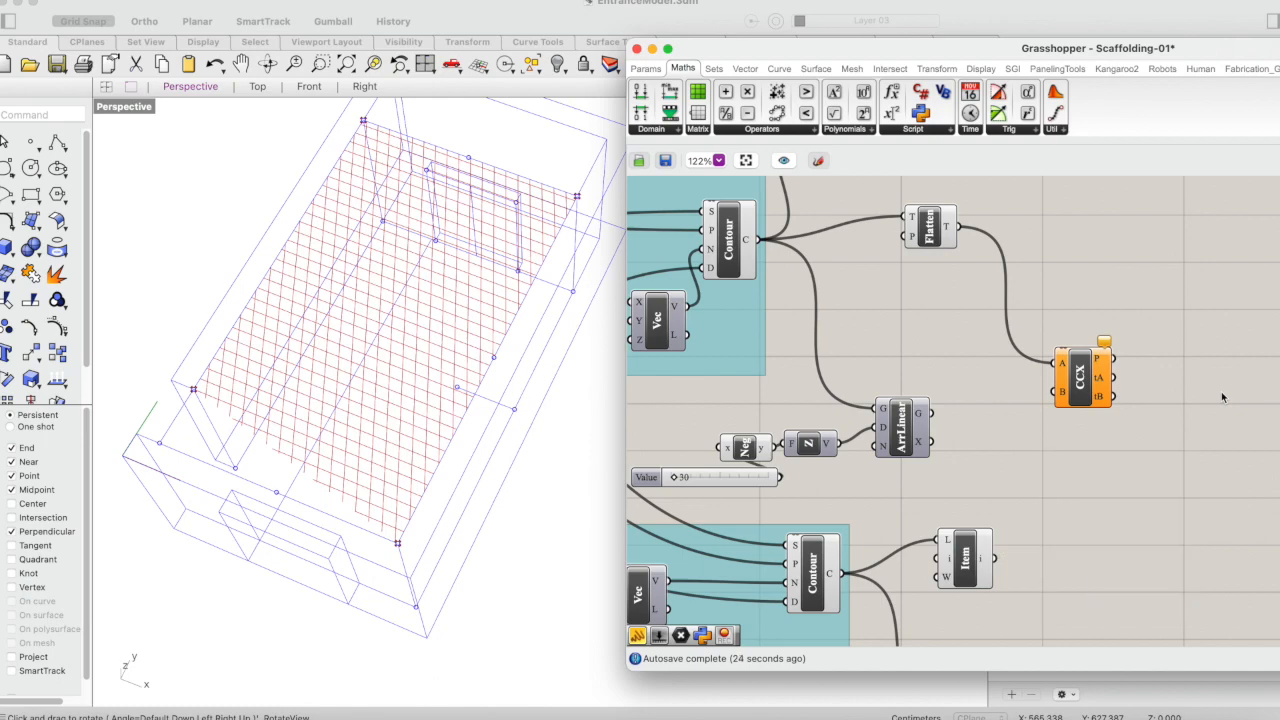
# Step: Connect the horizontal List Item output to input B of CCX and inspect the intersection points
pyautogui.click(1140, 450)
pyautogui.click(976, 561)
pyautogui.click(1060, 537)
pyautogui.moveTo(994, 558); pyautogui.dragTo(1056, 395)
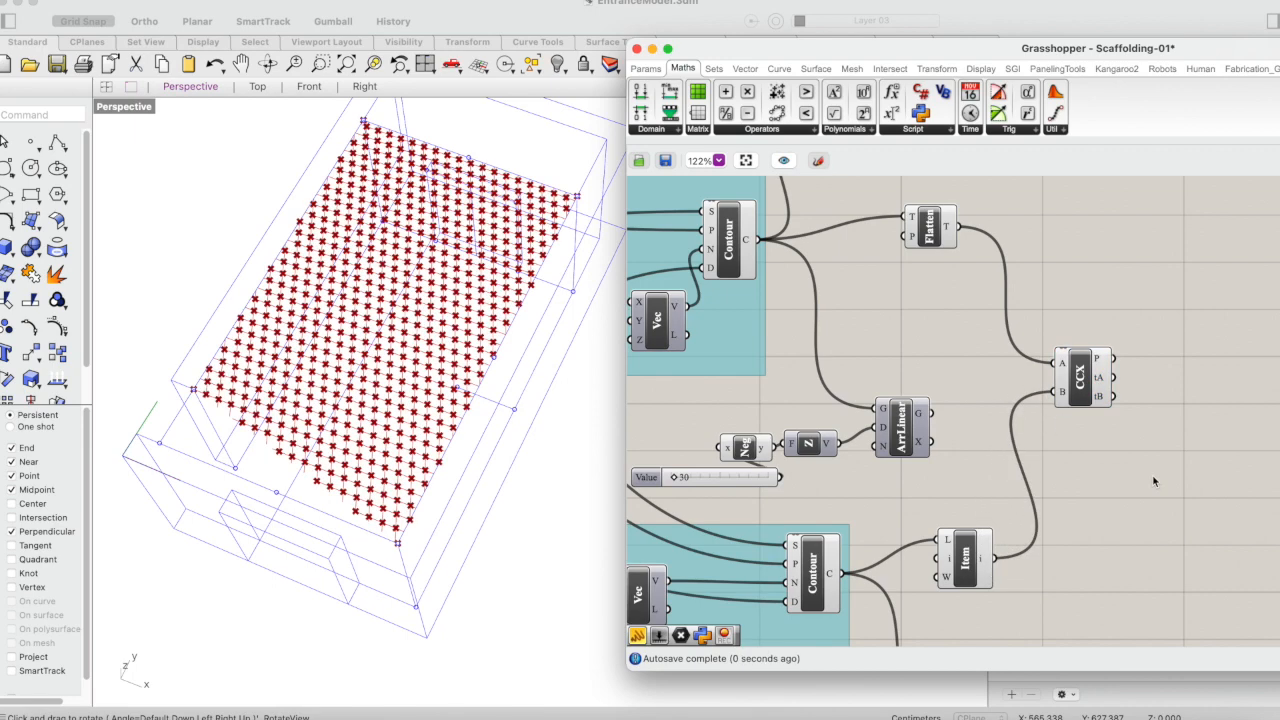
pyautogui.click(1084, 366)
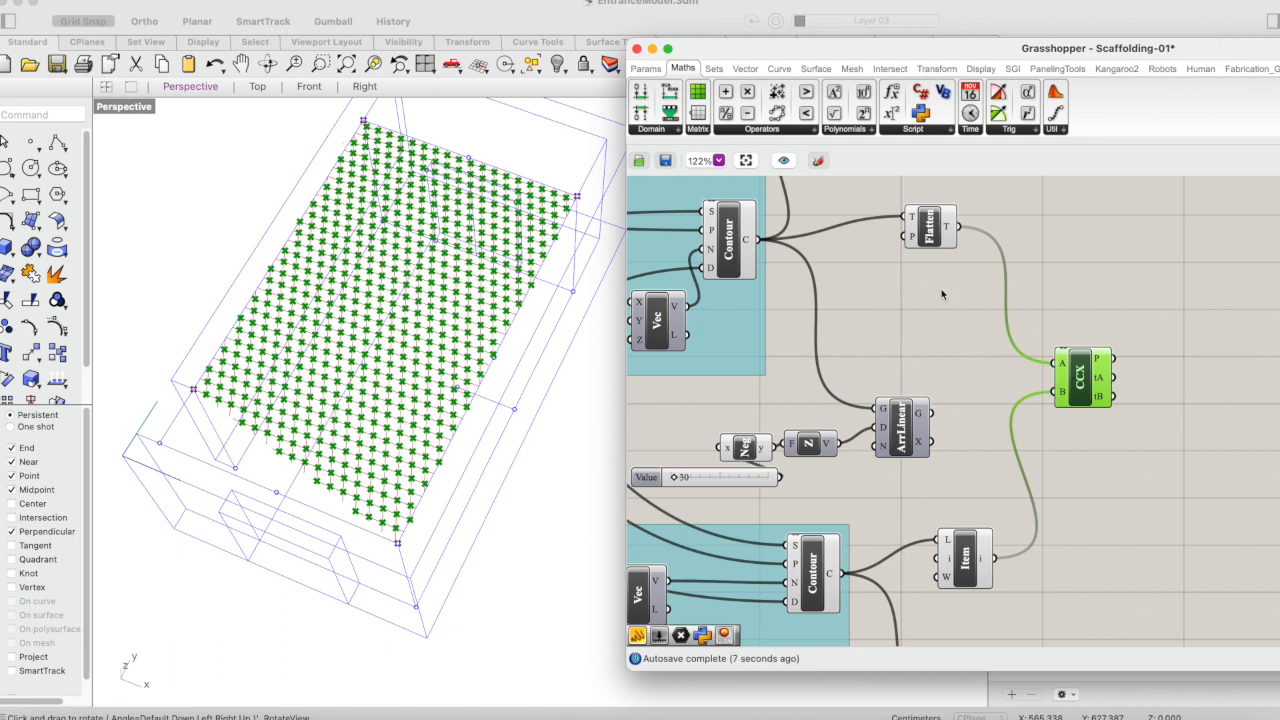
# Step: Rearrange the Flatten Tree and the horizontal List Item to sit closer to the CCX component
pyautogui.moveTo(1031, 387); pyautogui.dragTo(1005, 420, button='right')
pyautogui.moveTo(898, 278); pyautogui.dragTo(915, 327)
pyautogui.moveTo(950, 608); pyautogui.dragTo(945, 590)
pyautogui.click(967, 406)
pyautogui.moveTo(967, 406); pyautogui.dragTo(954, 446, button='right')
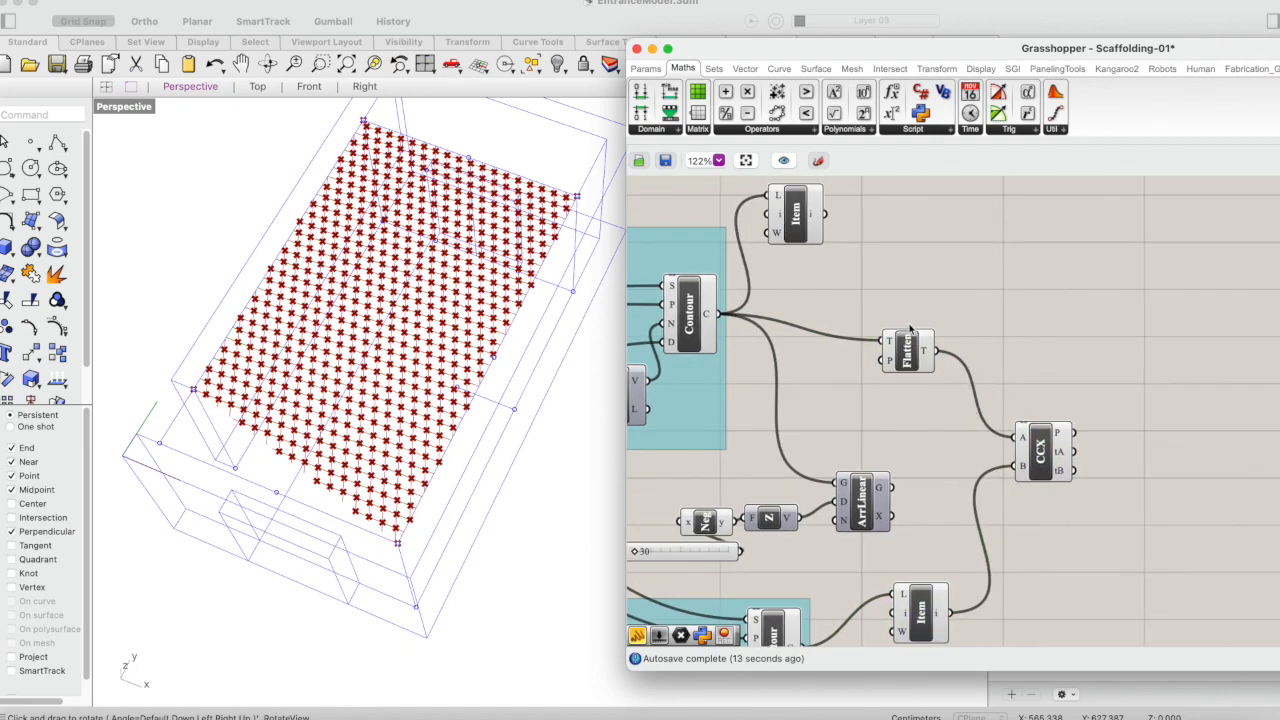
# Step: Insert the diagonal List Item between Contour and Flatten Tree by wiring its output into the T input, and tidy its position
pyautogui.moveTo(792, 210); pyautogui.dragTo(800, 258)
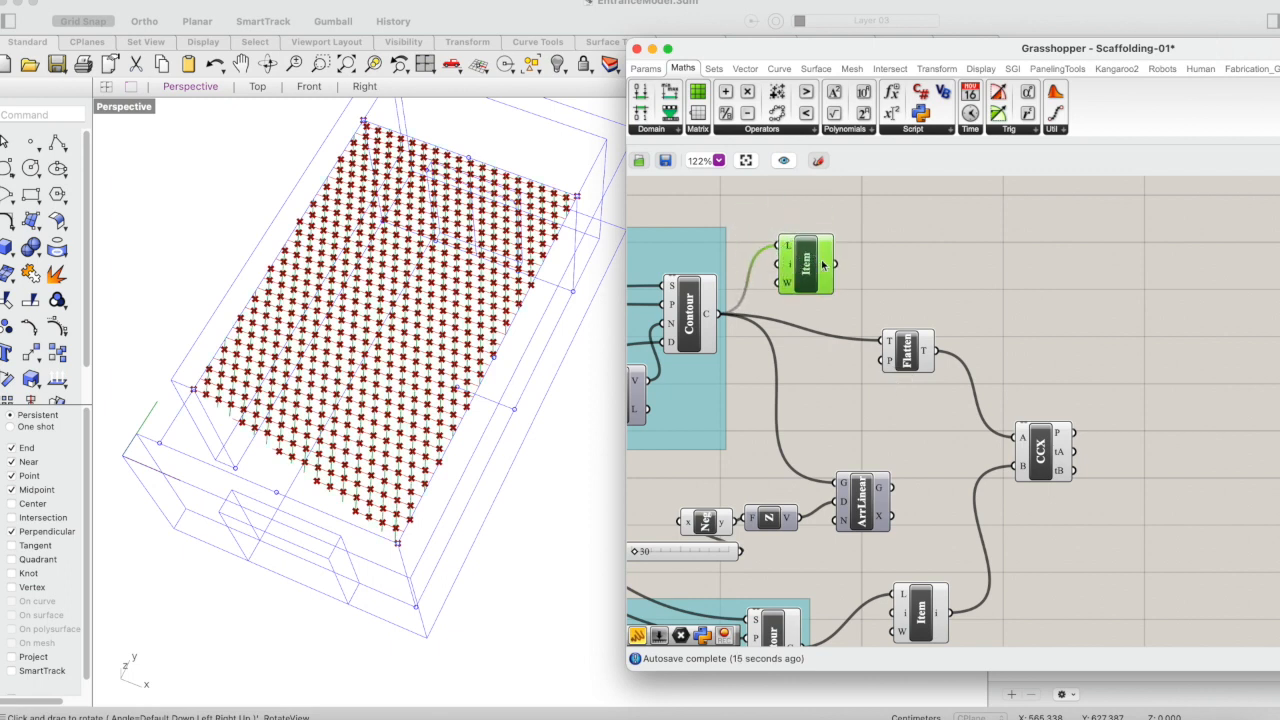
pyautogui.click(928, 230)
pyautogui.moveTo(833, 263); pyautogui.dragTo(932, 332)
pyautogui.moveTo(805, 263); pyautogui.dragTo(817, 295)
pyautogui.click(965, 234)
# Step: Check the data tree structure of the CCX Points output
pyautogui.moveTo(1082, 393); pyautogui.dragTo(1031, 295, button='right')
pyautogui.click(997, 365)
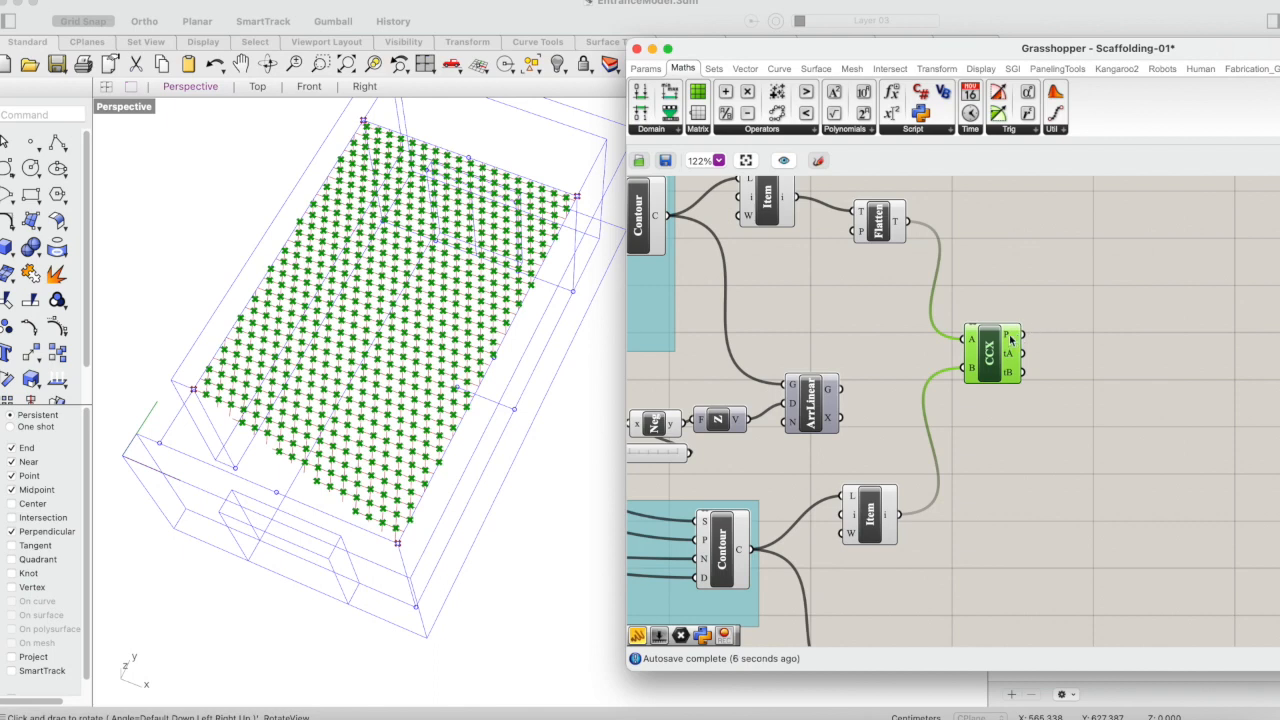
pyautogui.moveTo(1012, 340)
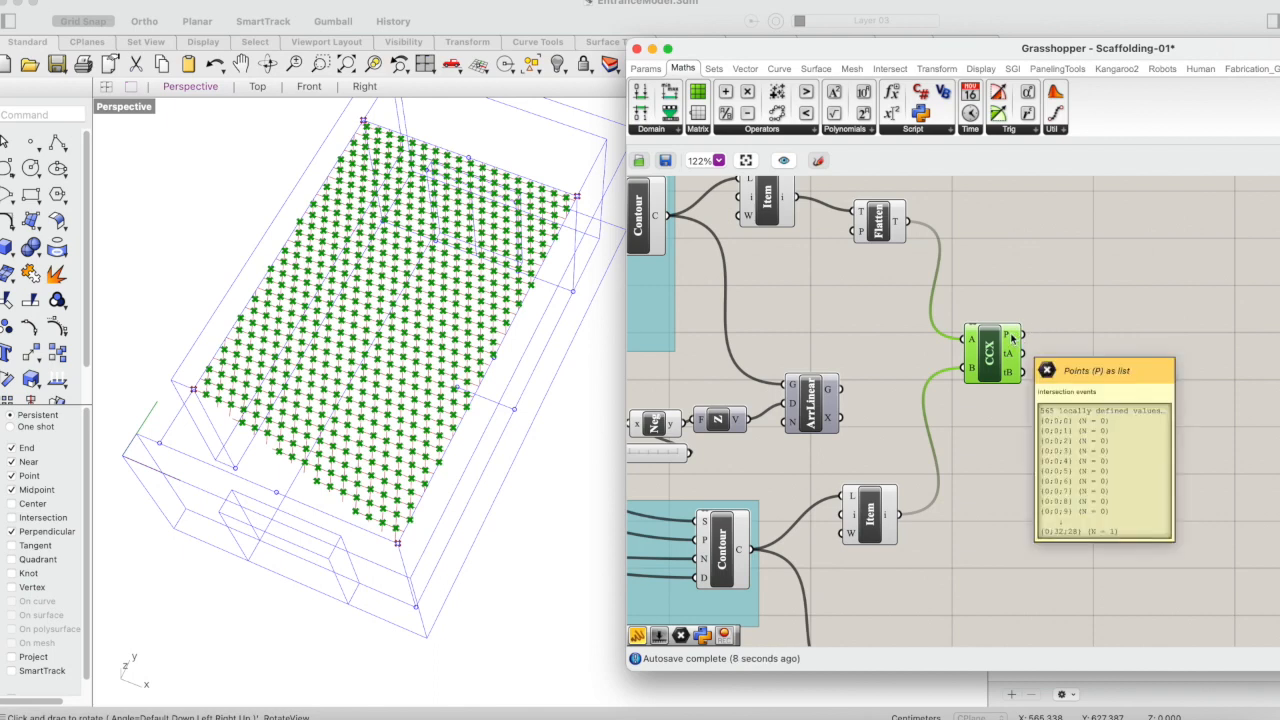
pyautogui.click(1081, 326)
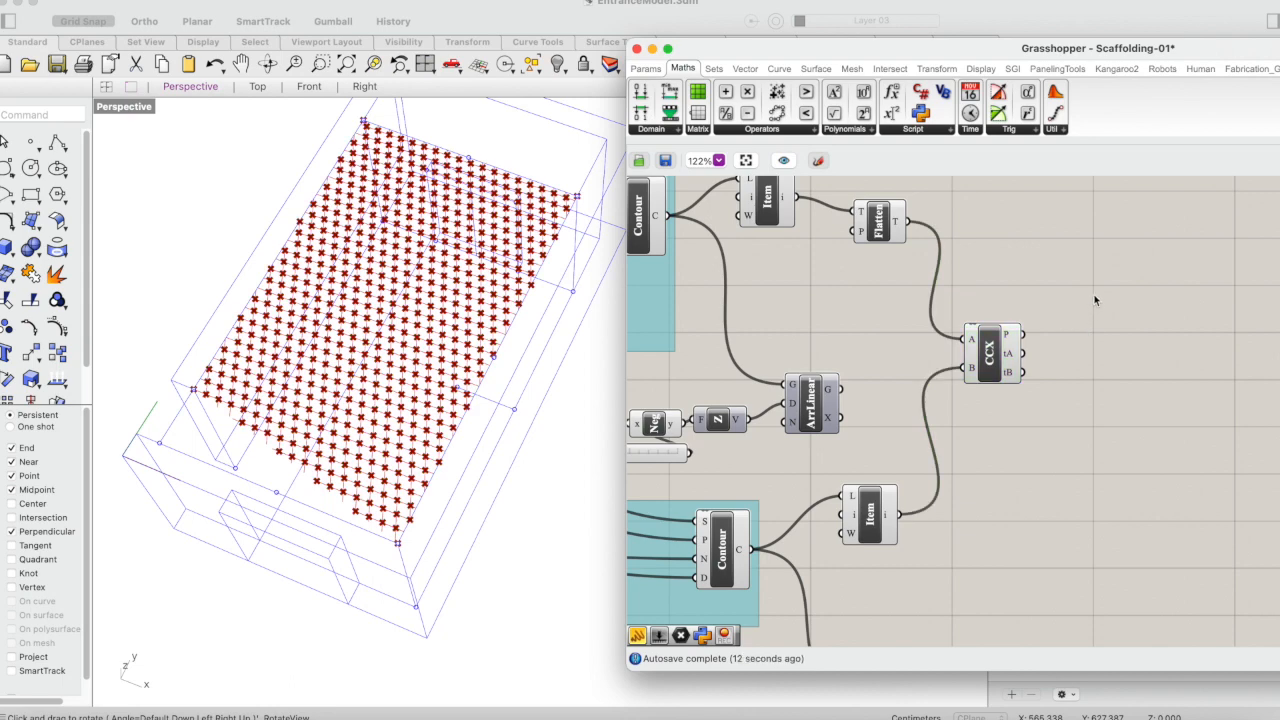
# Step: Examine the diagonal and horizontal curve branches, including the value sliders driving their linear arrays
pyautogui.scroll(-3, 1098, 290)
pyautogui.moveTo(944, 322); pyautogui.dragTo(1060, 322, button='right')
pyautogui.moveTo(890, 475); pyautogui.dragTo(869, 432, button='right')
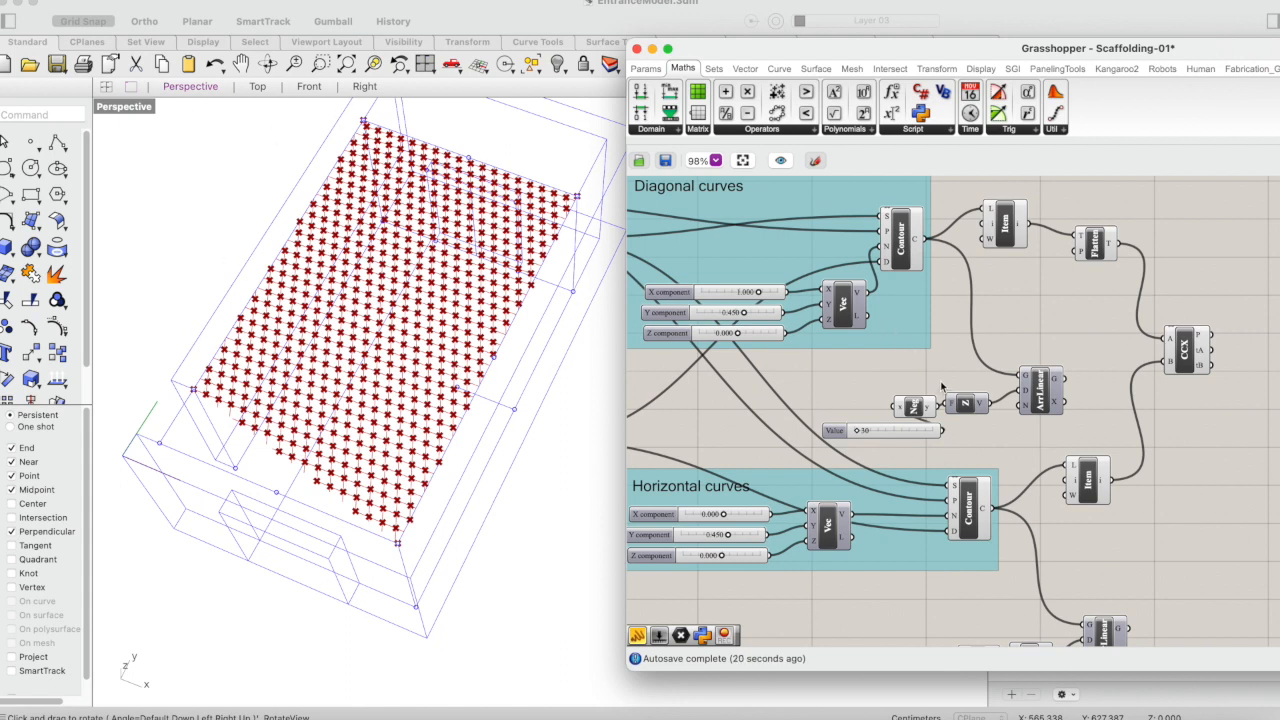
pyautogui.hscroll(-1, 891, 364)
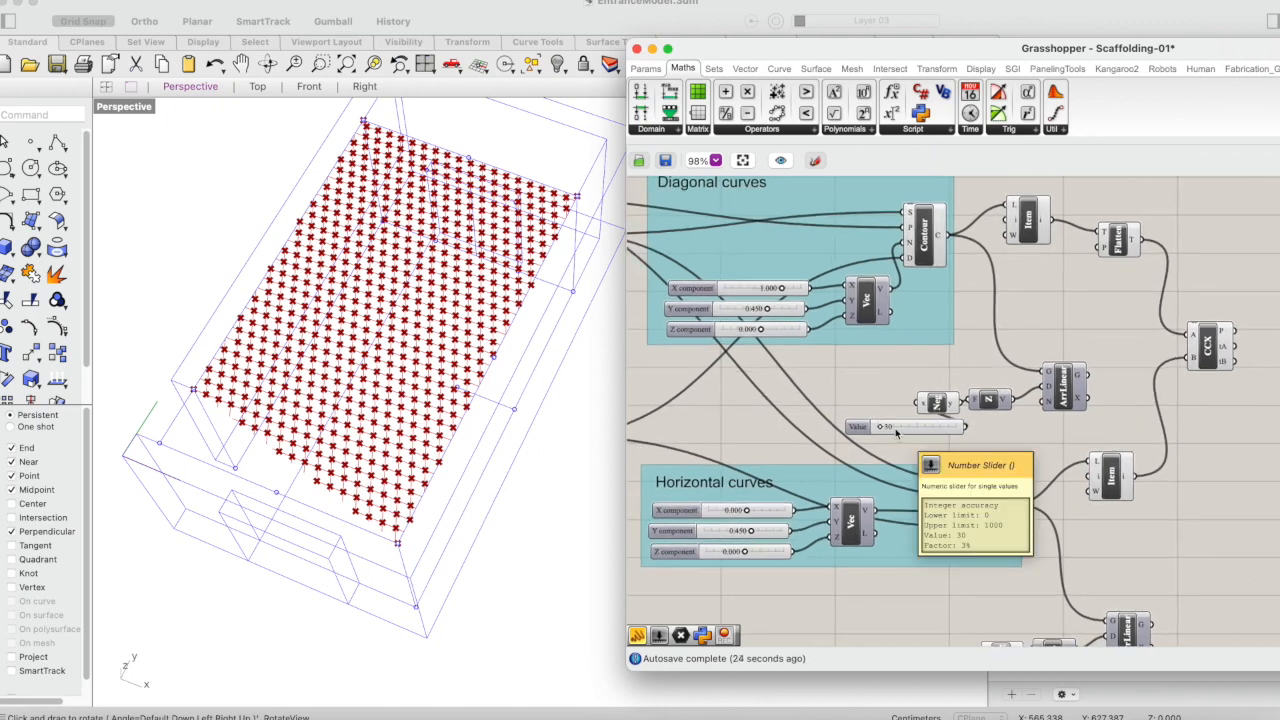
pyautogui.doubleClick(895, 430)
pyautogui.click(889, 388)
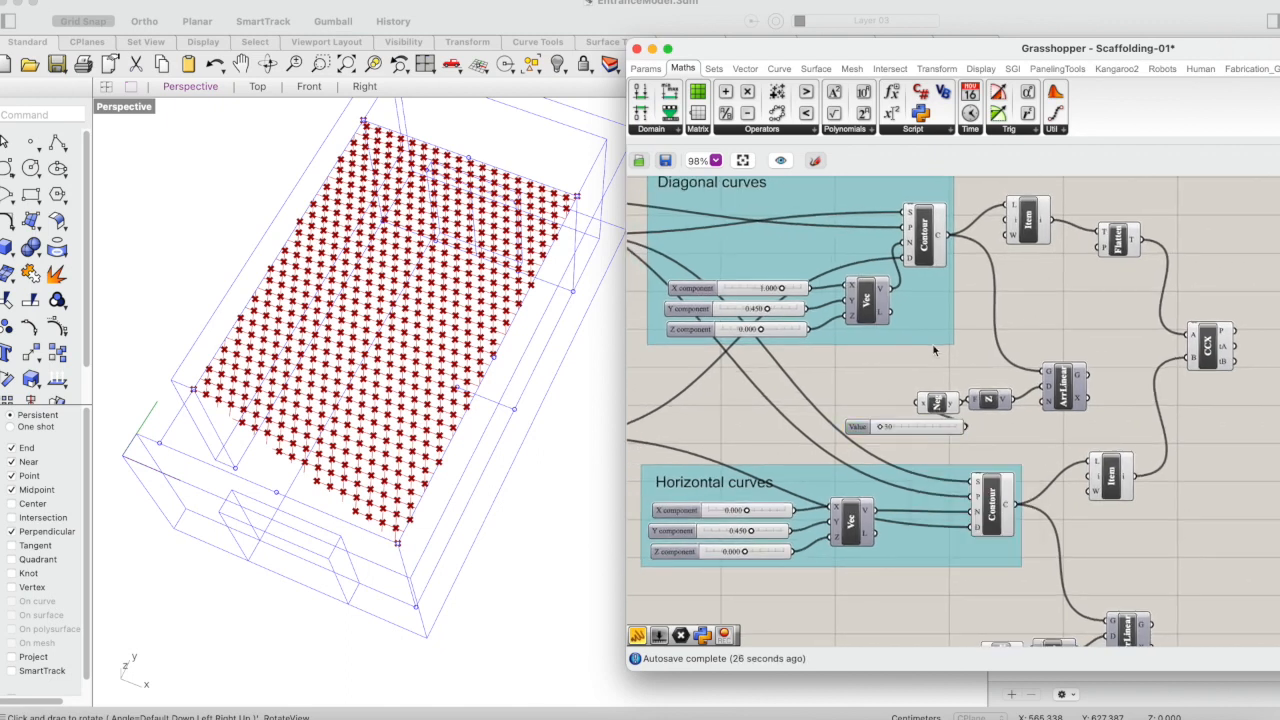
pyautogui.scroll(-1, 933, 346)
pyautogui.scroll(-2, 1014, 468)
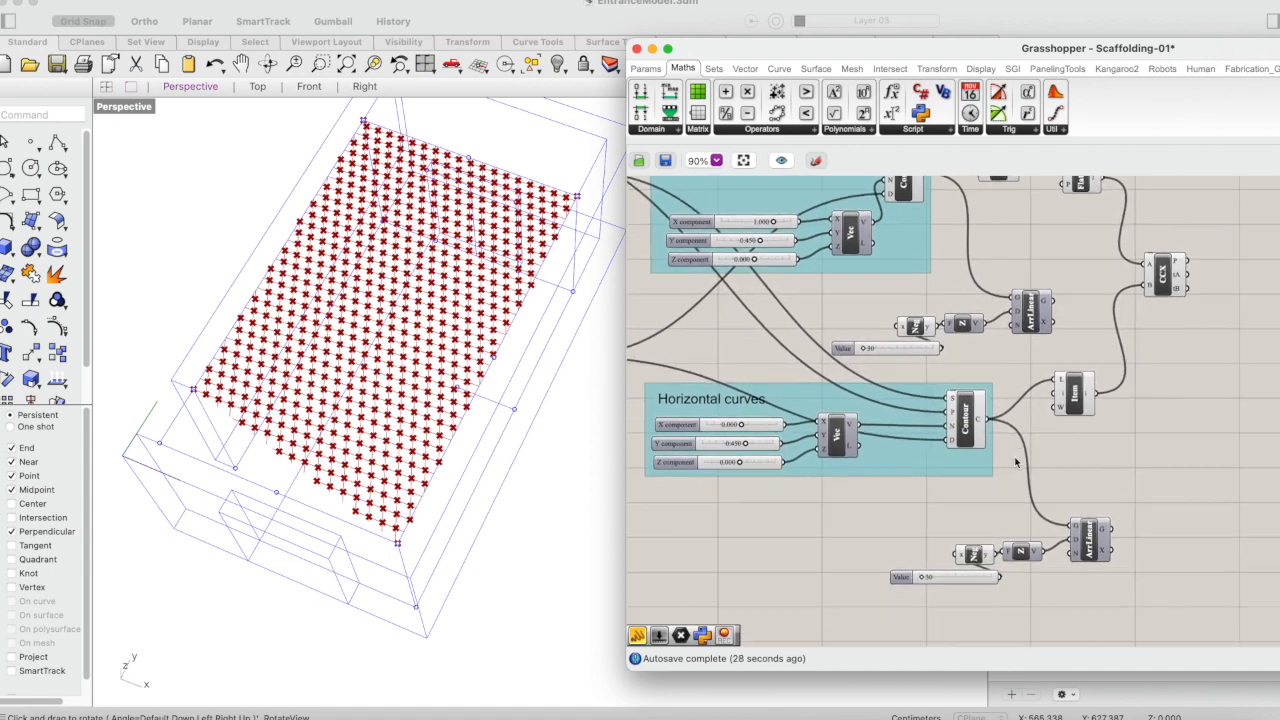
pyautogui.click(1035, 313)
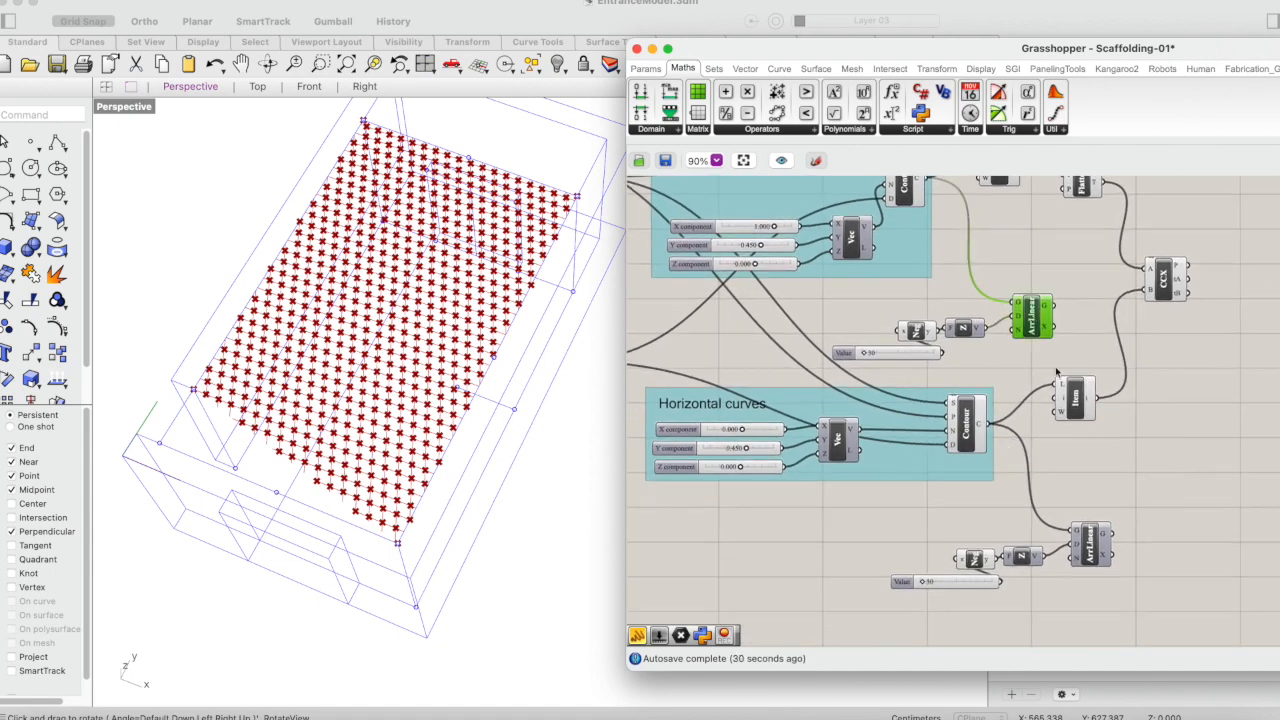
pyautogui.click(1100, 540)
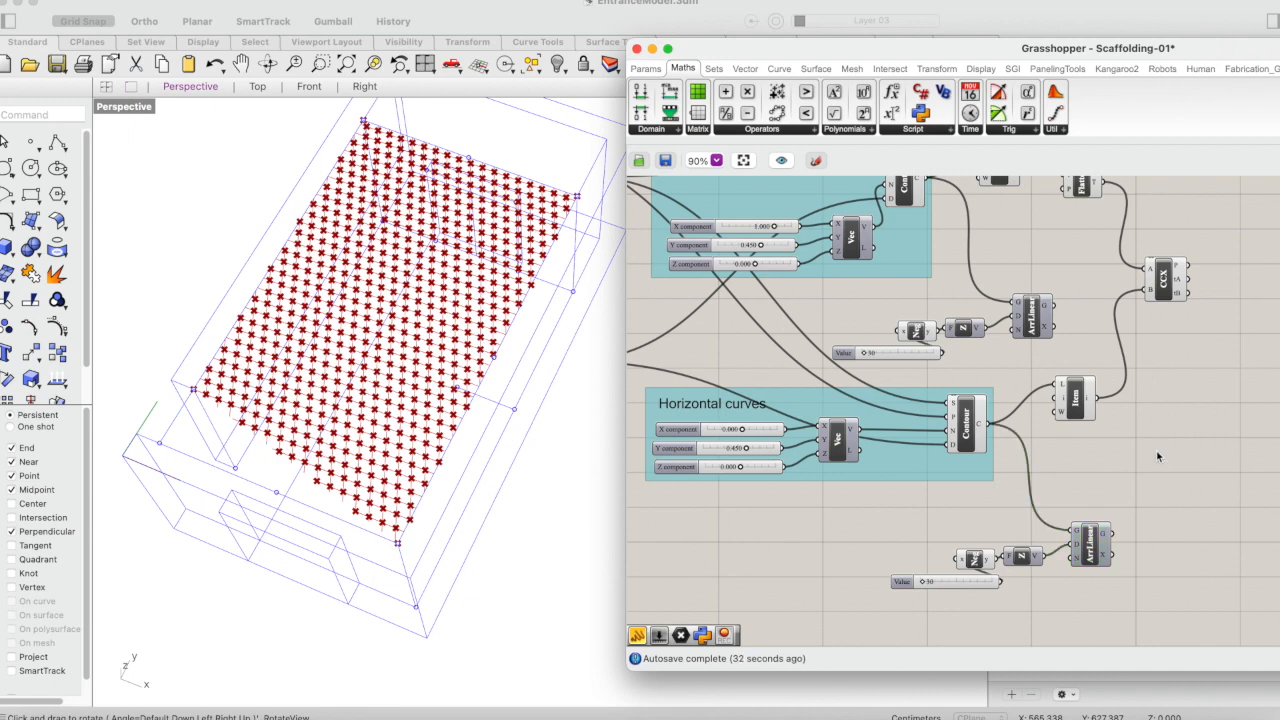
pyautogui.hscroll(-6, 1163, 450)
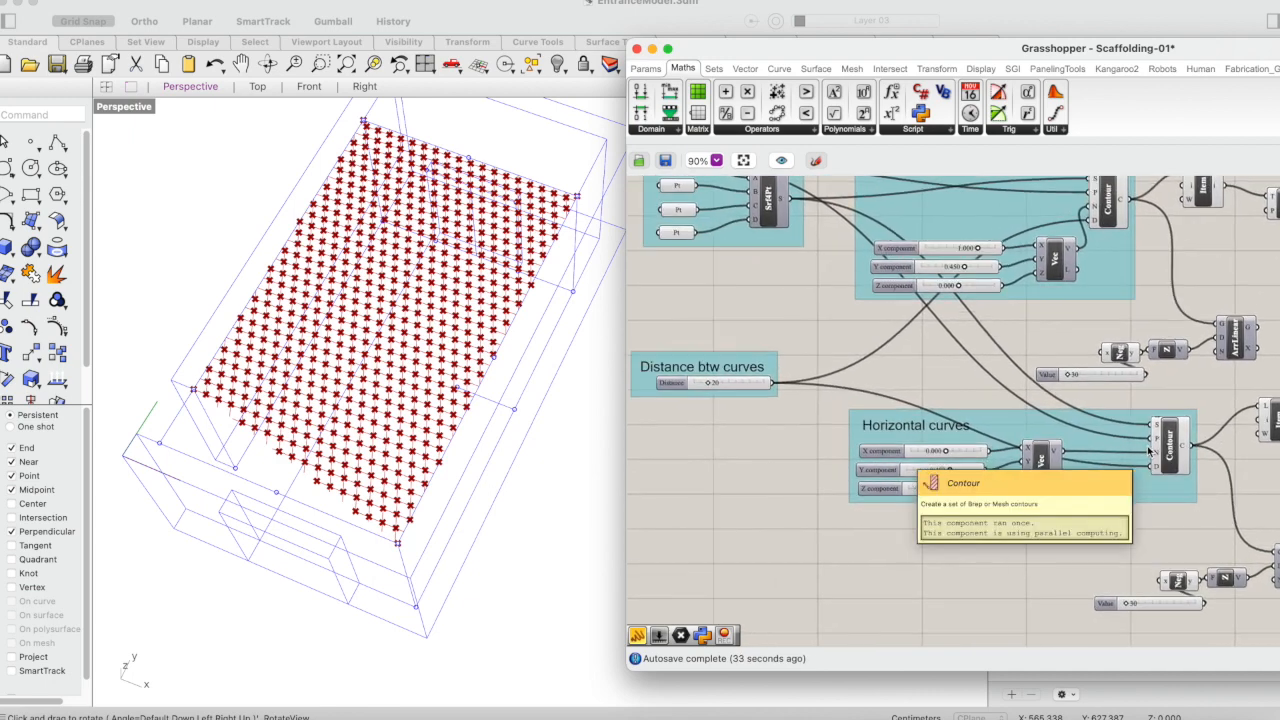
pyautogui.click(726, 384)
pyautogui.doubleClick(726, 384)
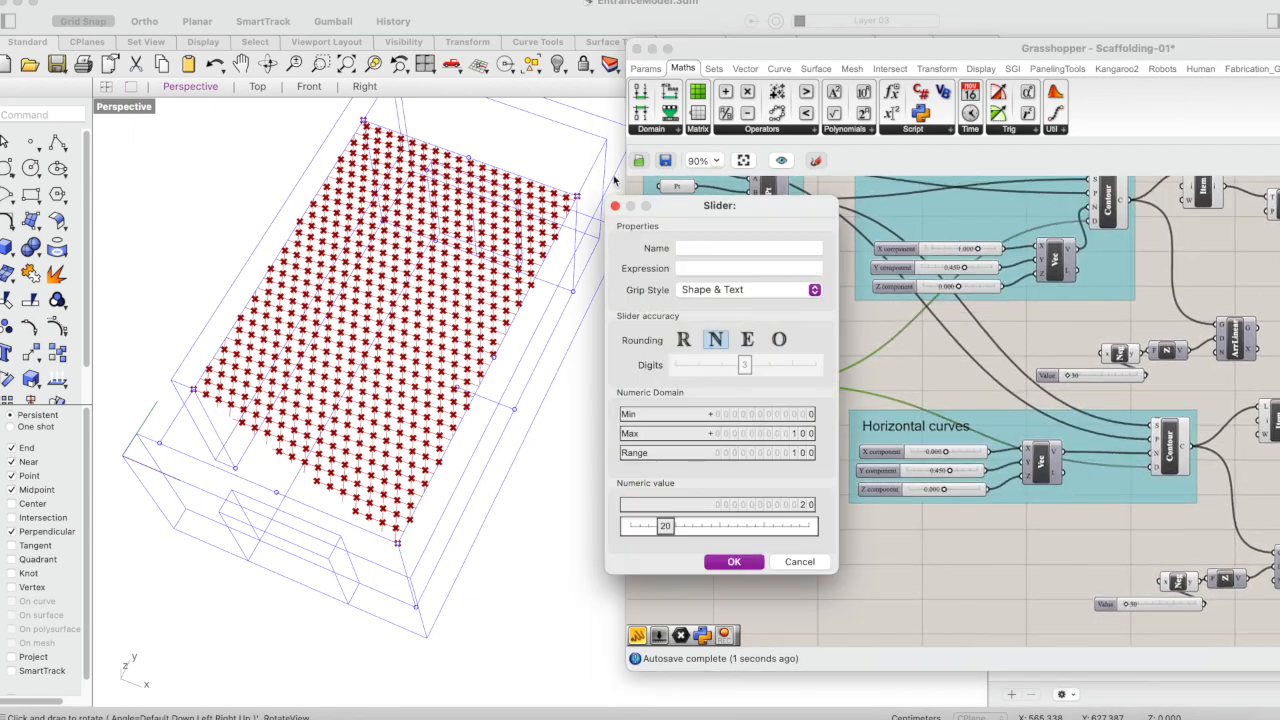
pyautogui.click(615, 206)
# Step: Set the Distance slider in the Distance btw curves group to 50
pyautogui.scroll(5, 713, 369)
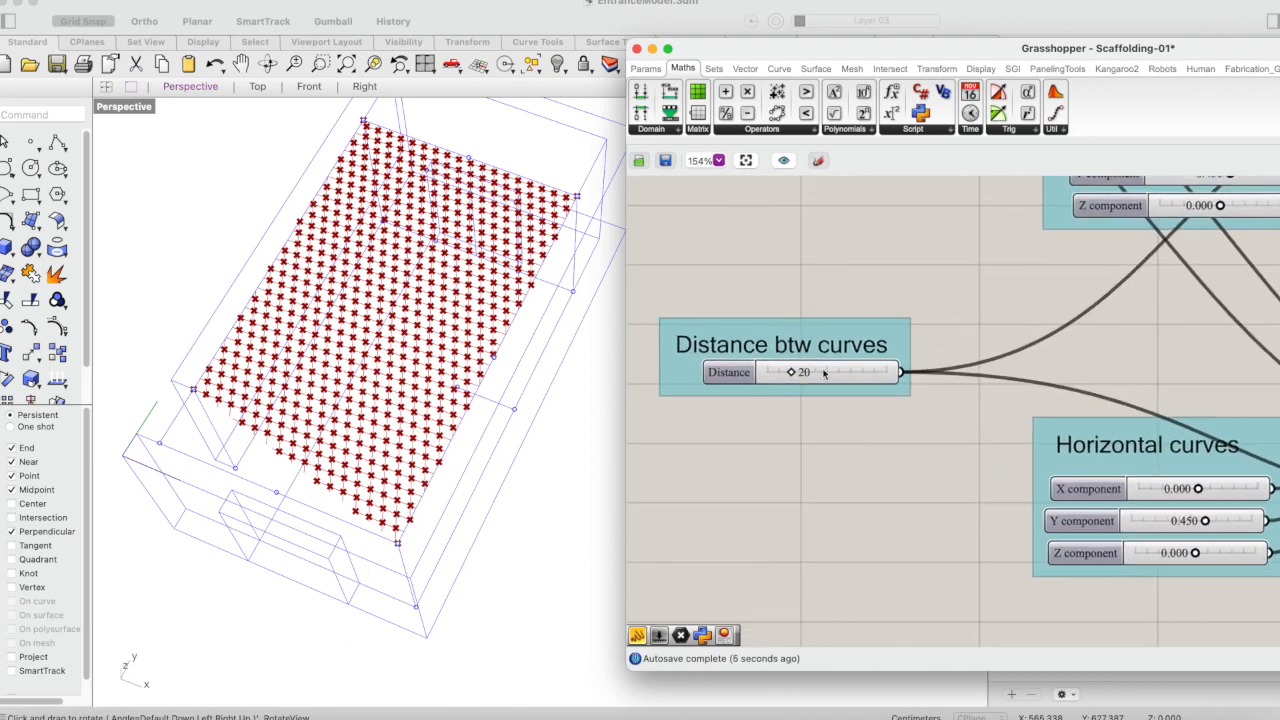
pyautogui.doubleClick(812, 371)
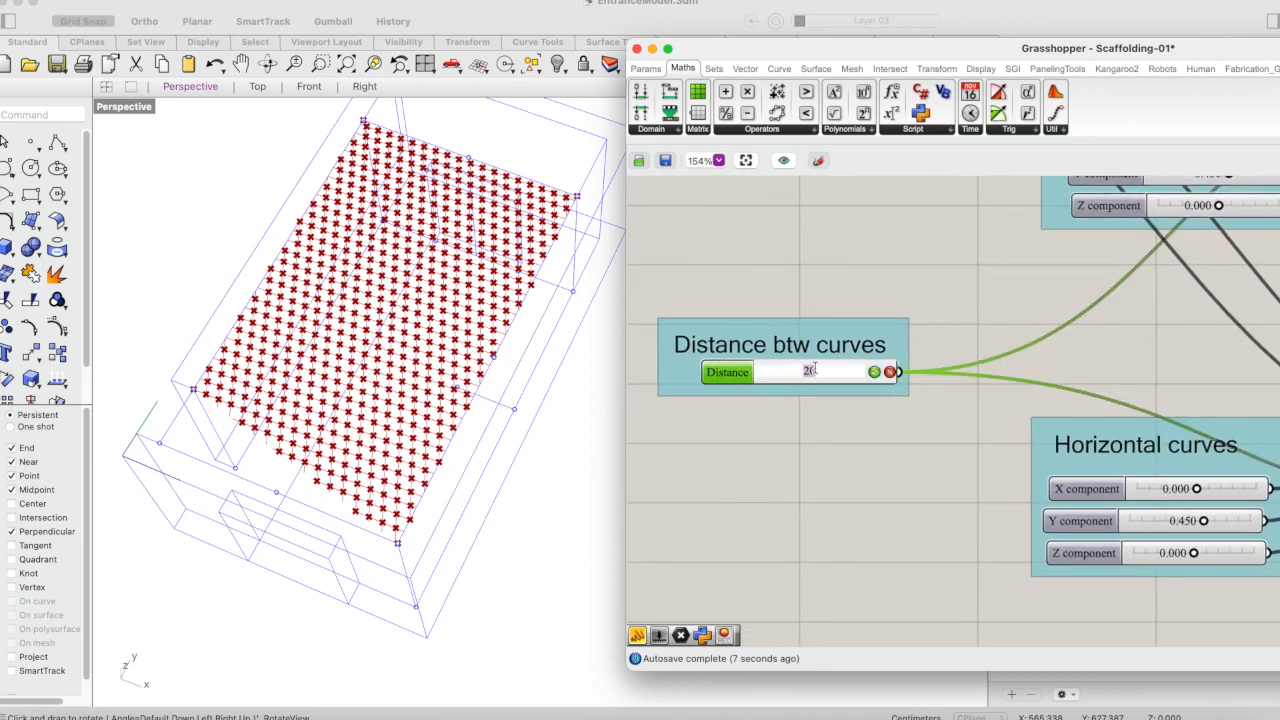
pyautogui.click(817, 411)
pyautogui.doubleClick(812, 374)
pyautogui.write('50')
pyautogui.press('Return')
pyautogui.click(923, 300)
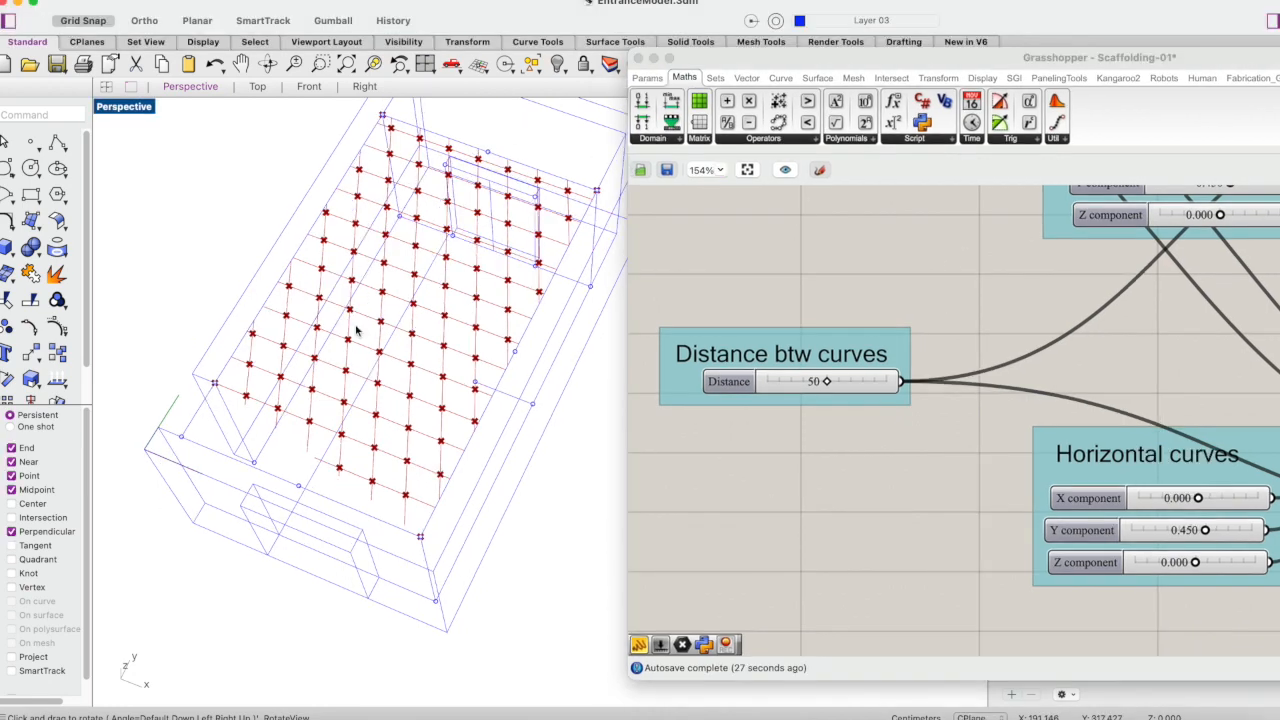
pyautogui.click(879, 286)
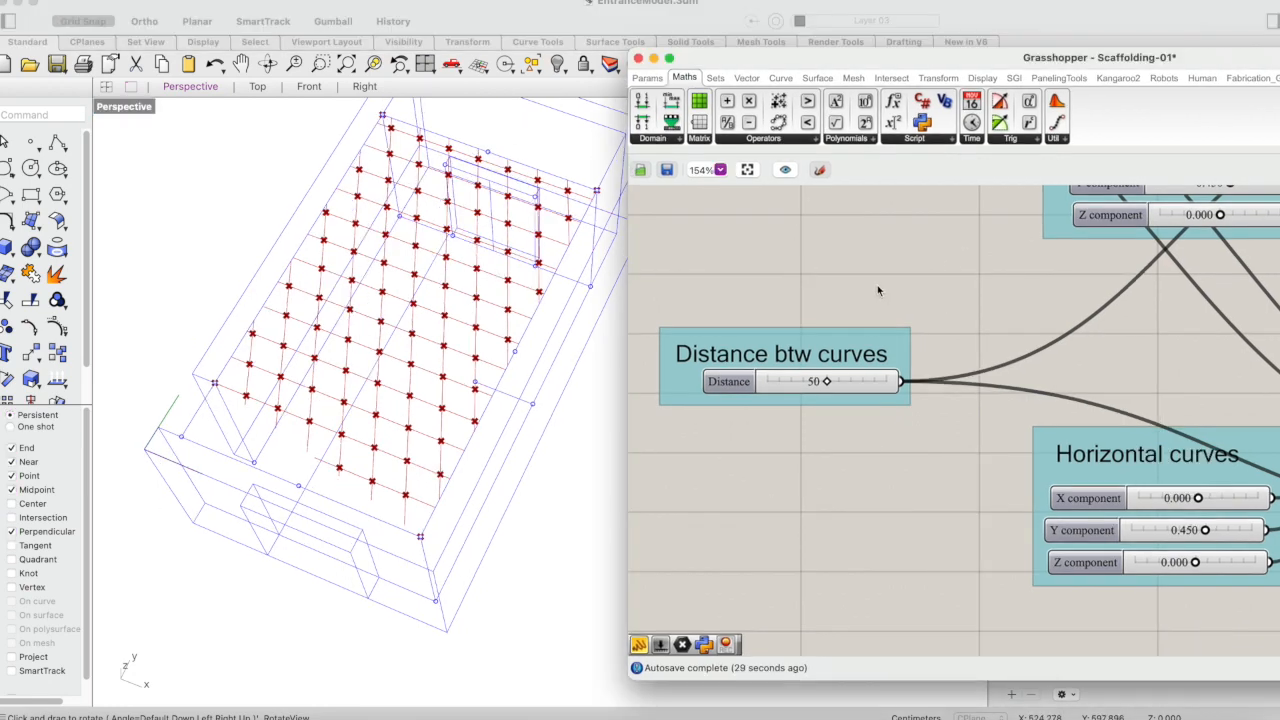
# Step: Examine the CCX intersection points in the model and the diagonal and horizontal branches that feed them
pyautogui.scroll(-5, 877, 285)
pyautogui.moveTo(1209, 240); pyautogui.dragTo(871, 292, button='right')
pyautogui.scroll(1, 1148, 322)
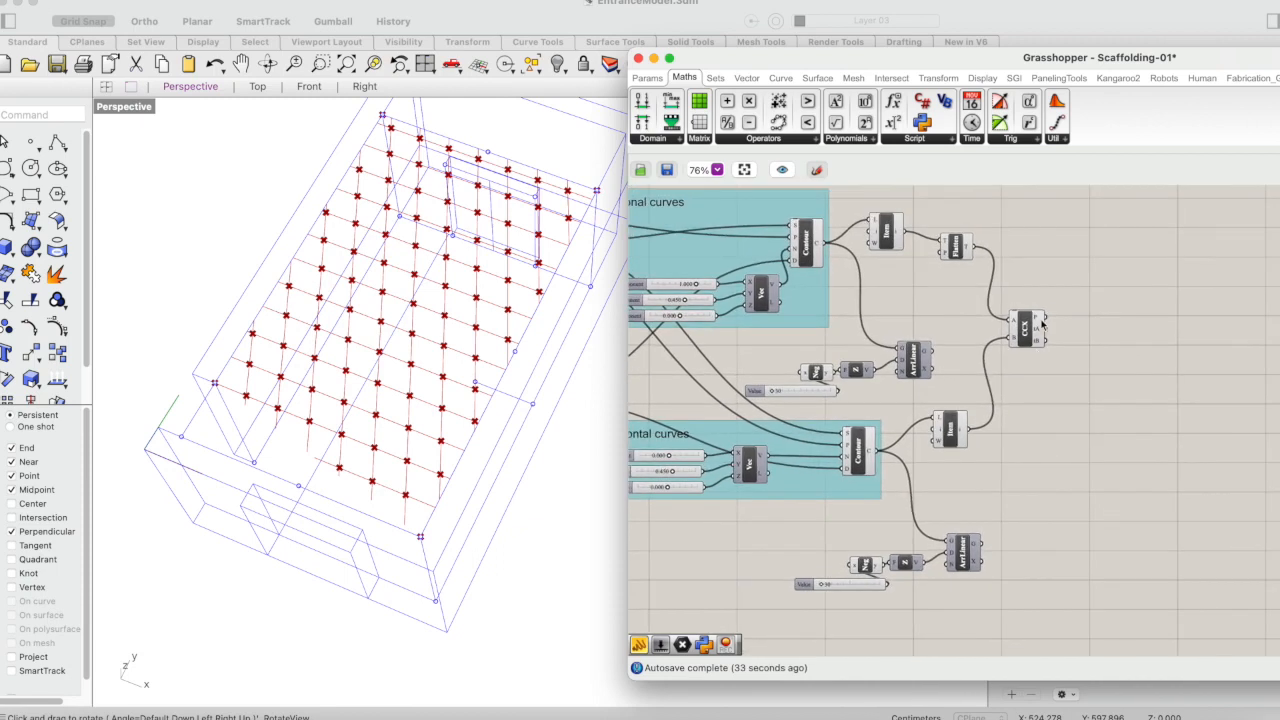
pyautogui.click(1023, 322)
pyautogui.moveTo(1137, 315); pyautogui.dragTo(1089, 343, button='right')
pyautogui.scroll(1, 985, 388)
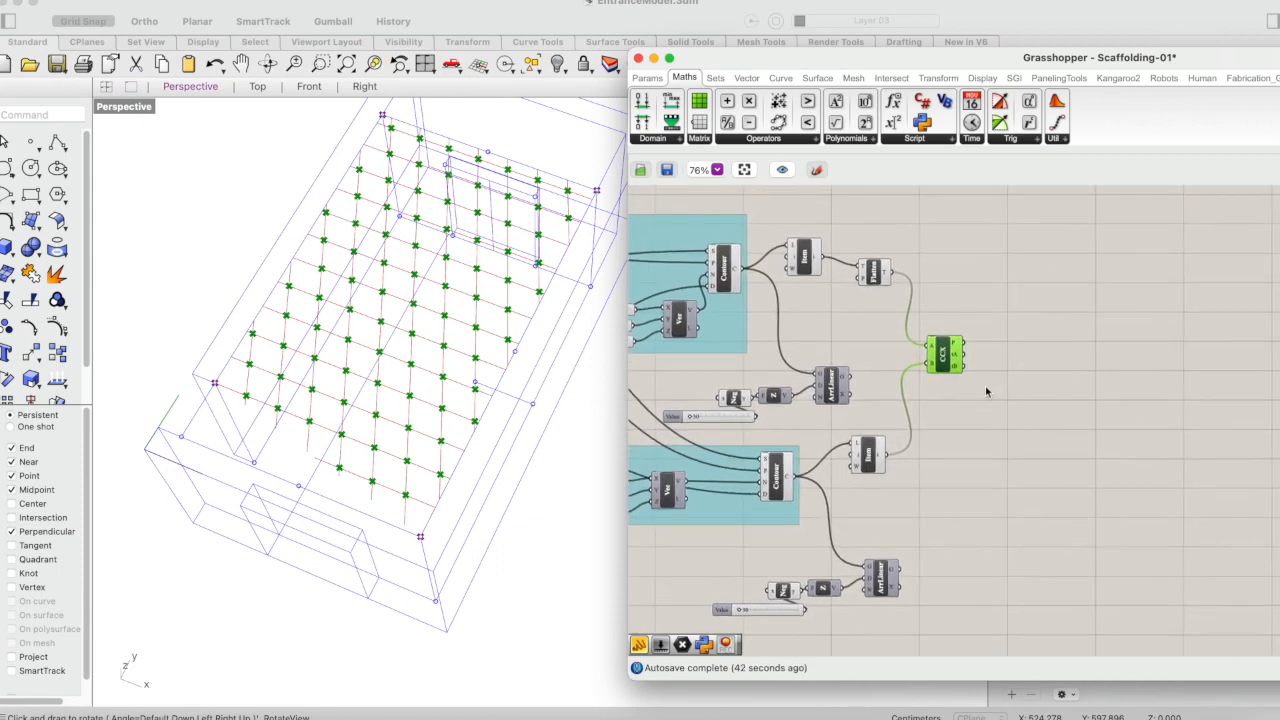
pyautogui.scroll(2, 987, 388)
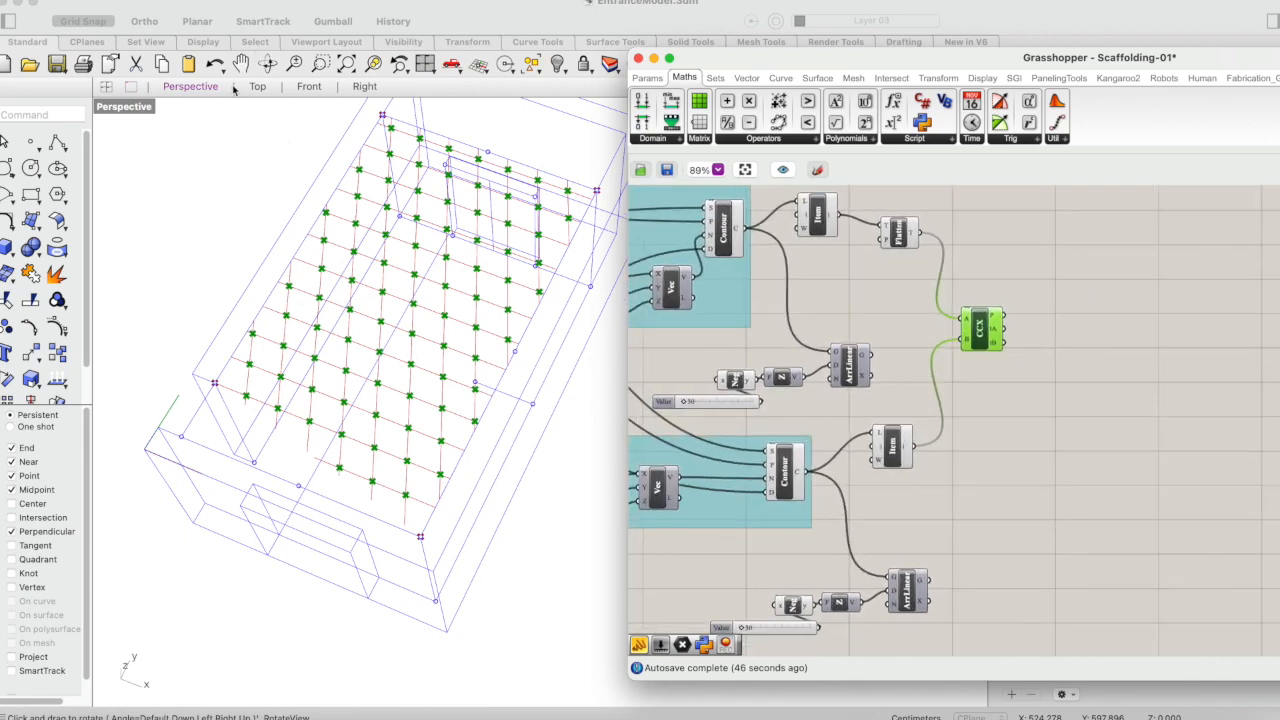
pyautogui.click(268, 63)
pyautogui.moveTo(343, 309); pyautogui.dragTo(342, 224)
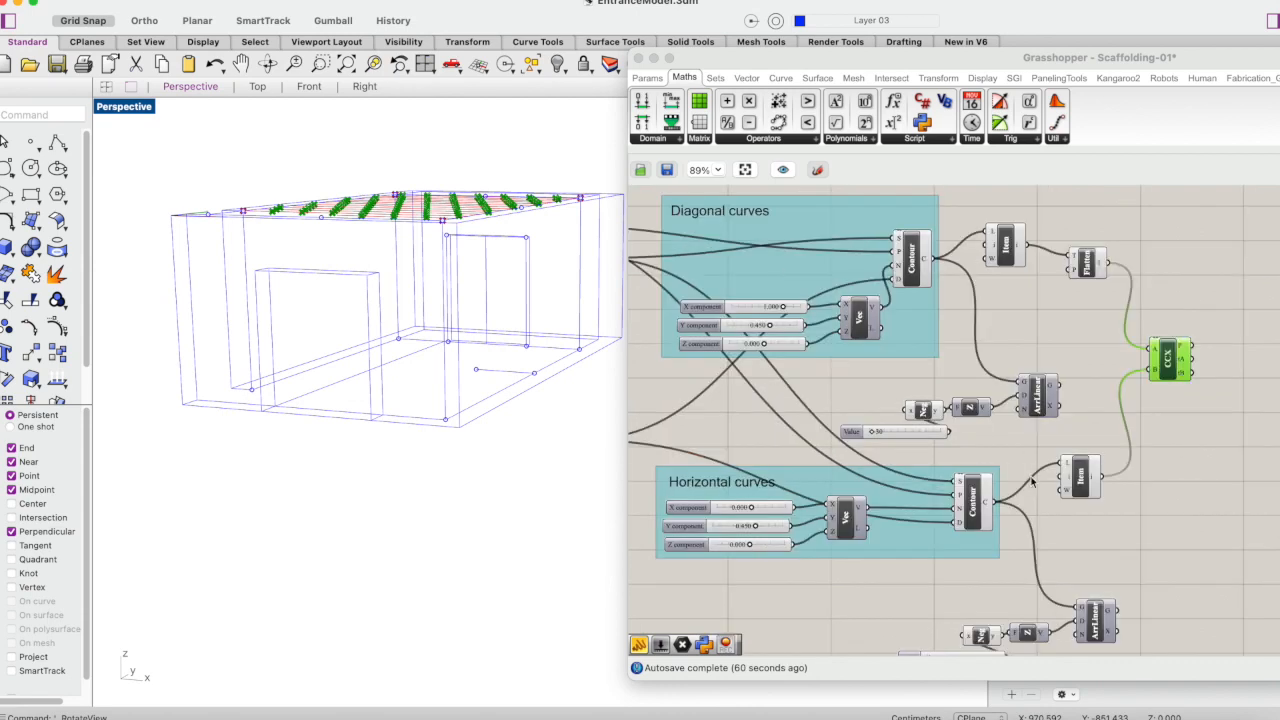
pyautogui.hscroll(2, 1032, 481)
pyautogui.hscroll(-1, 1032, 481)
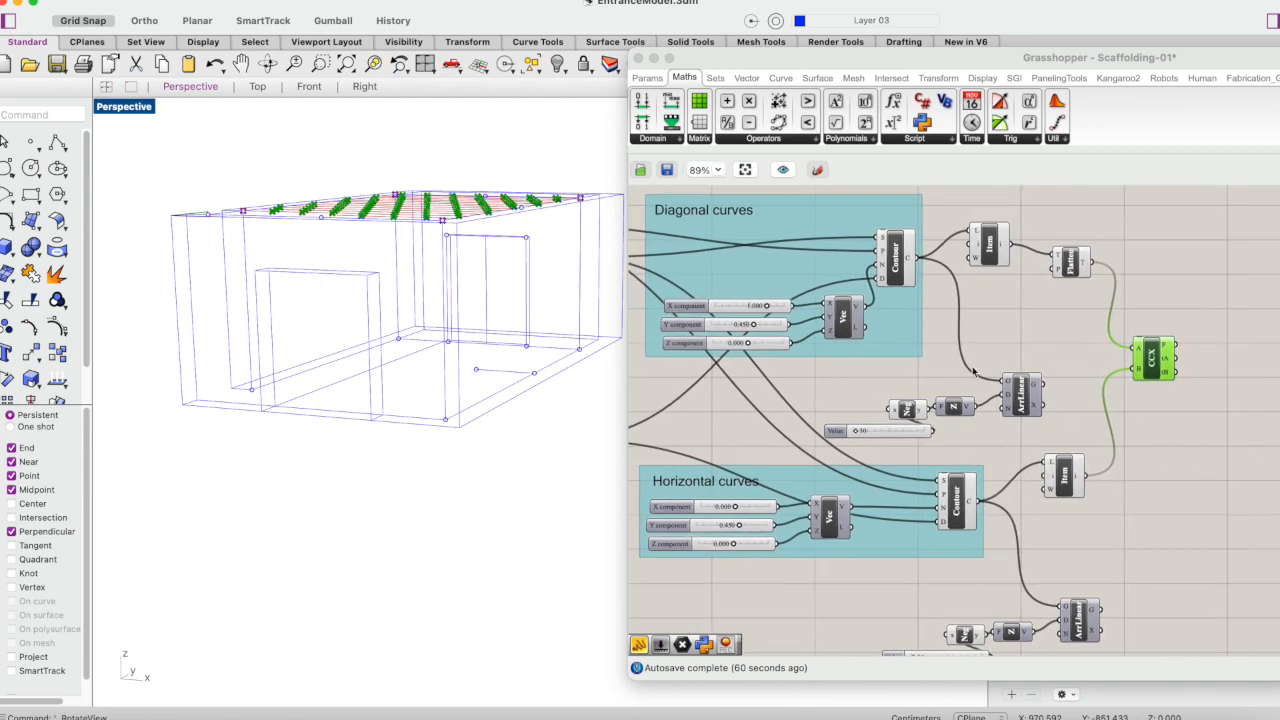
pyautogui.hscroll(3, 1035, 399)
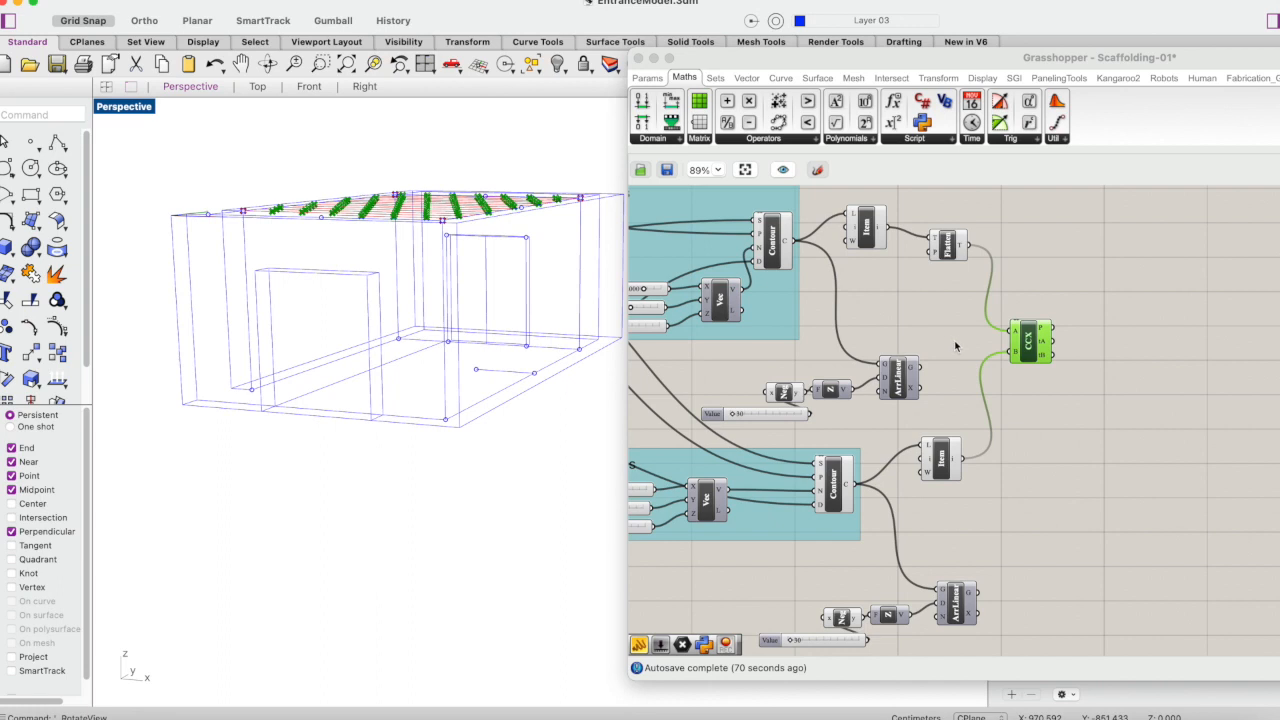
# Step: Duplicate the diagonal branch's Value slider, Negative, Unit Z and Linear Array components and place the copy beyond the CCX component
pyautogui.moveTo(940, 340); pyautogui.dragTo(766, 430)
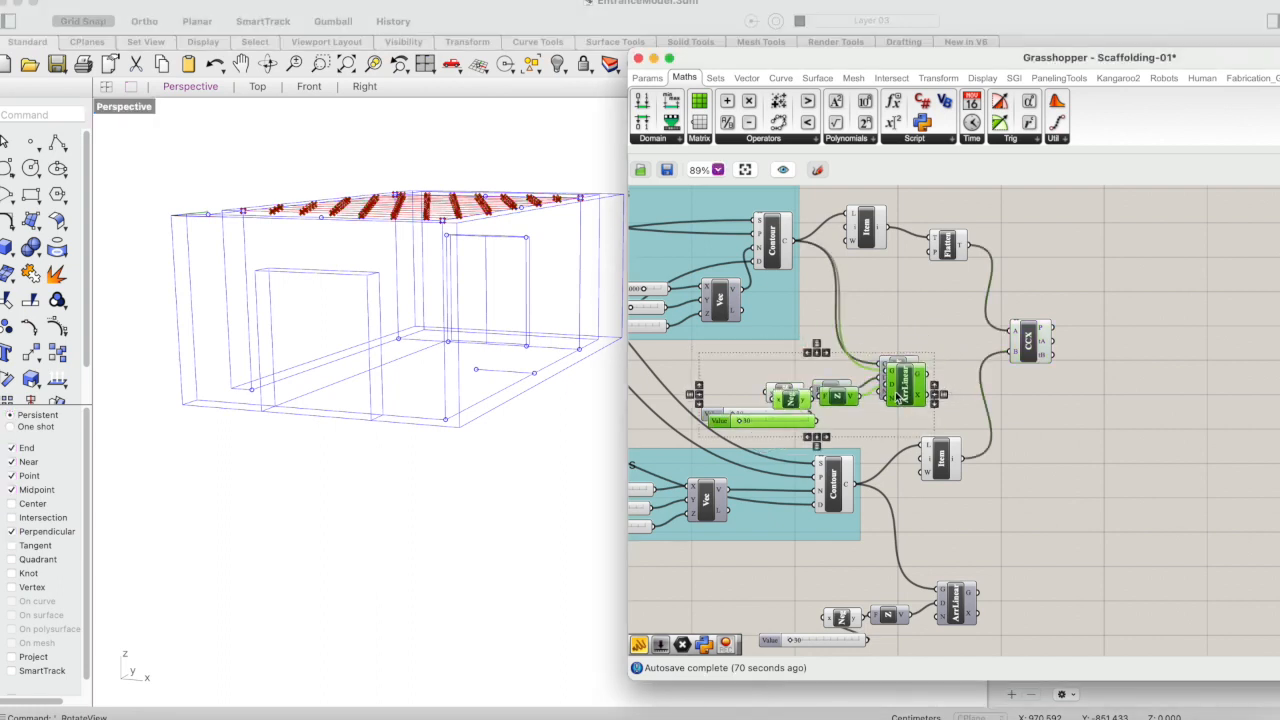
pyautogui.keyDown('alt'); pyautogui.moveTo(904, 387); pyautogui.dragTo(1210, 393); pyautogui.keyUp('alt')
pyautogui.hscroll(5, 1205, 385)
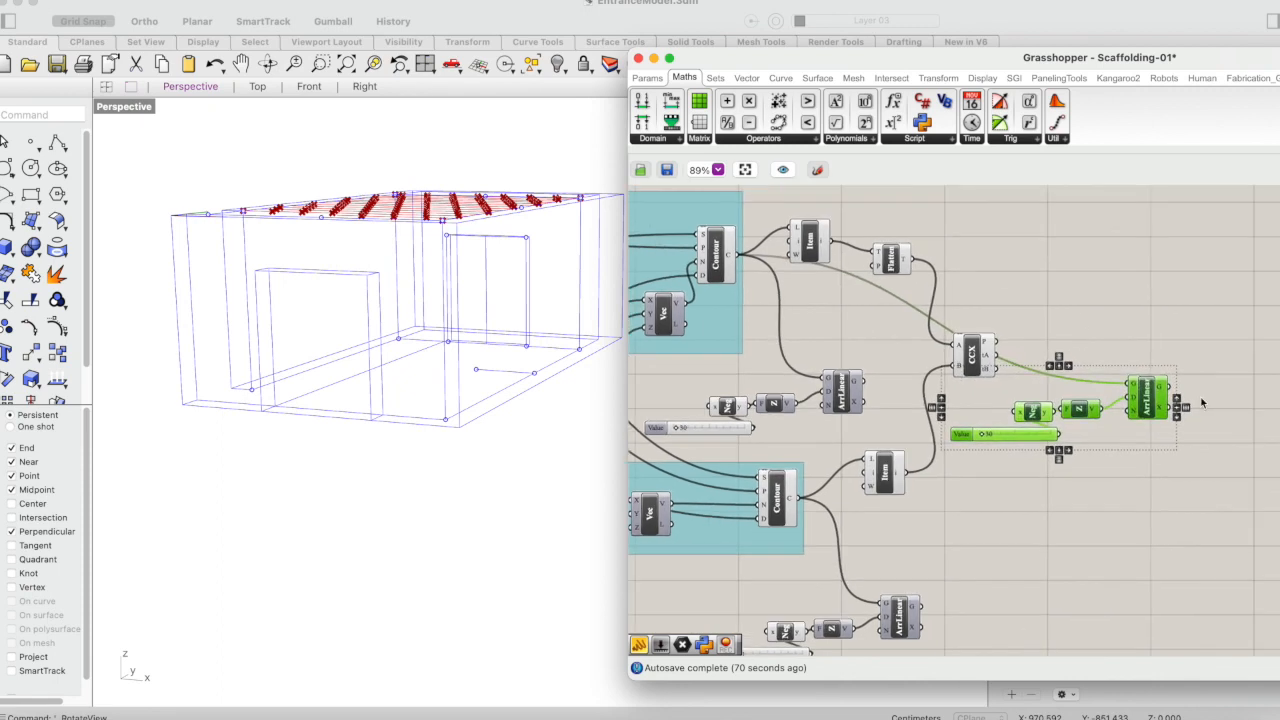
pyautogui.click(1196, 371)
# Step: Wire the CCX Points output into the copied Linear Array's Geometry input, replacing the Contour connection
pyautogui.click(870, 355)
pyautogui.click(946, 303)
pyautogui.moveTo(896, 346); pyautogui.dragTo(1030, 388)
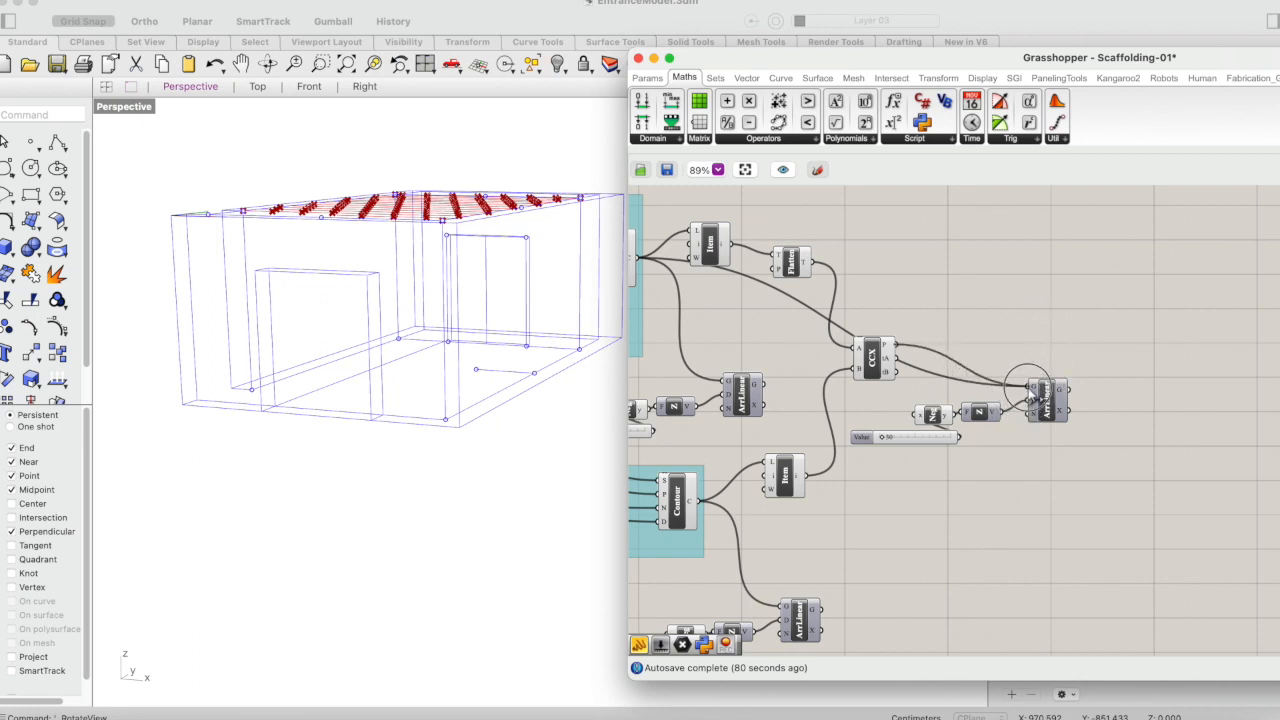
pyautogui.click(1047, 400)
pyautogui.moveTo(1079, 355); pyautogui.dragTo(845, 455)
pyautogui.click(1122, 366)
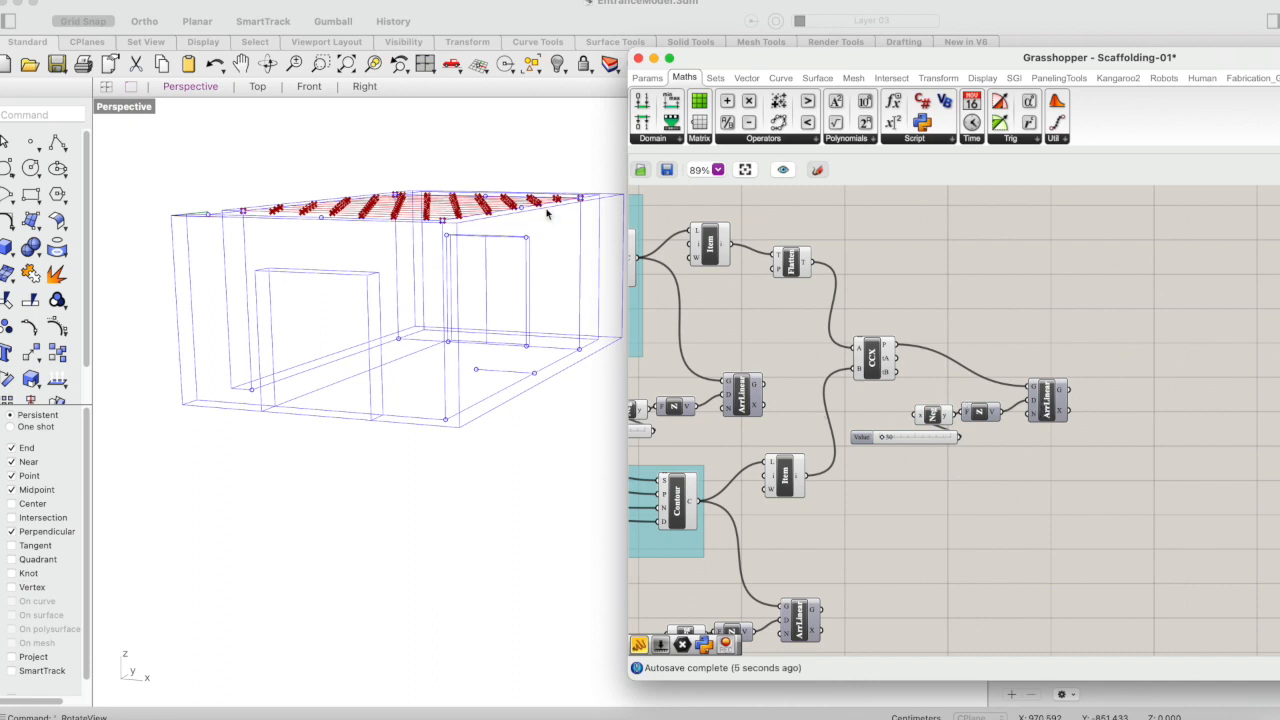
# Step: Turn on the preview of the copied Linear Array and inspect its arrayed points in the model
pyautogui.click(1050, 400)
pyautogui.click(1066, 343)
pyautogui.click(1048, 400)
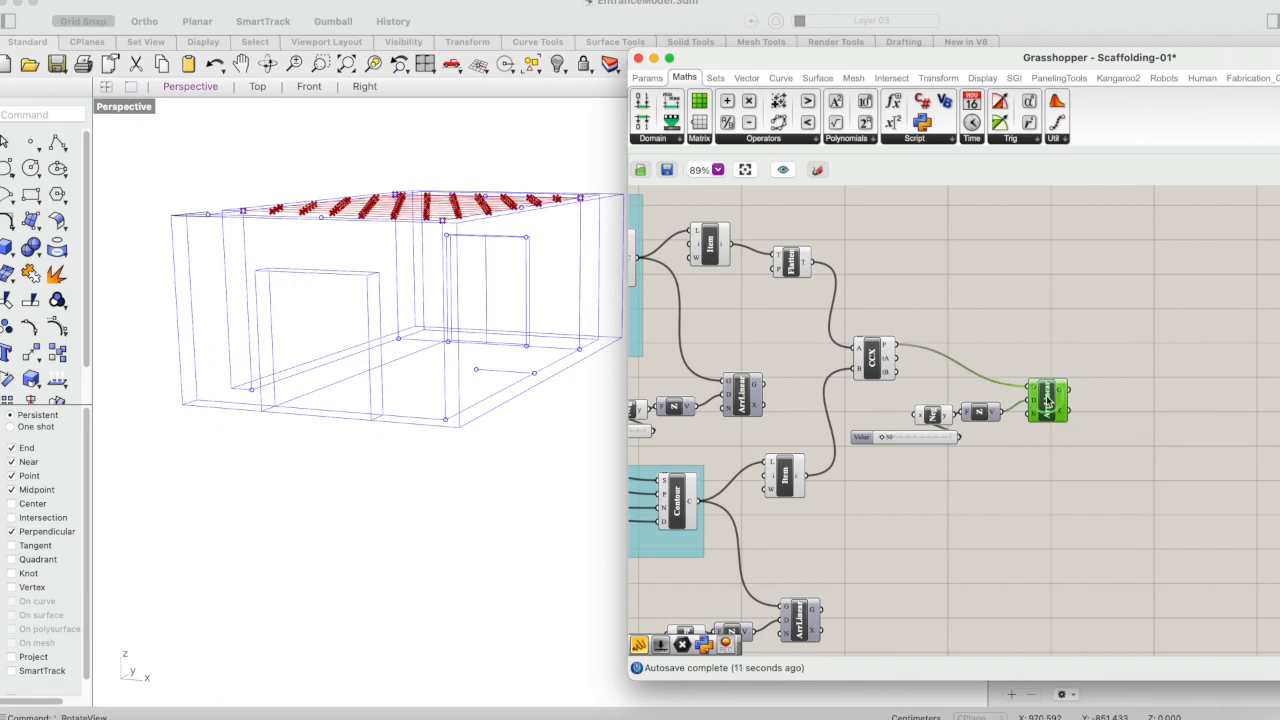
pyautogui.rightClick(1048, 400)
pyautogui.click(1090, 422)
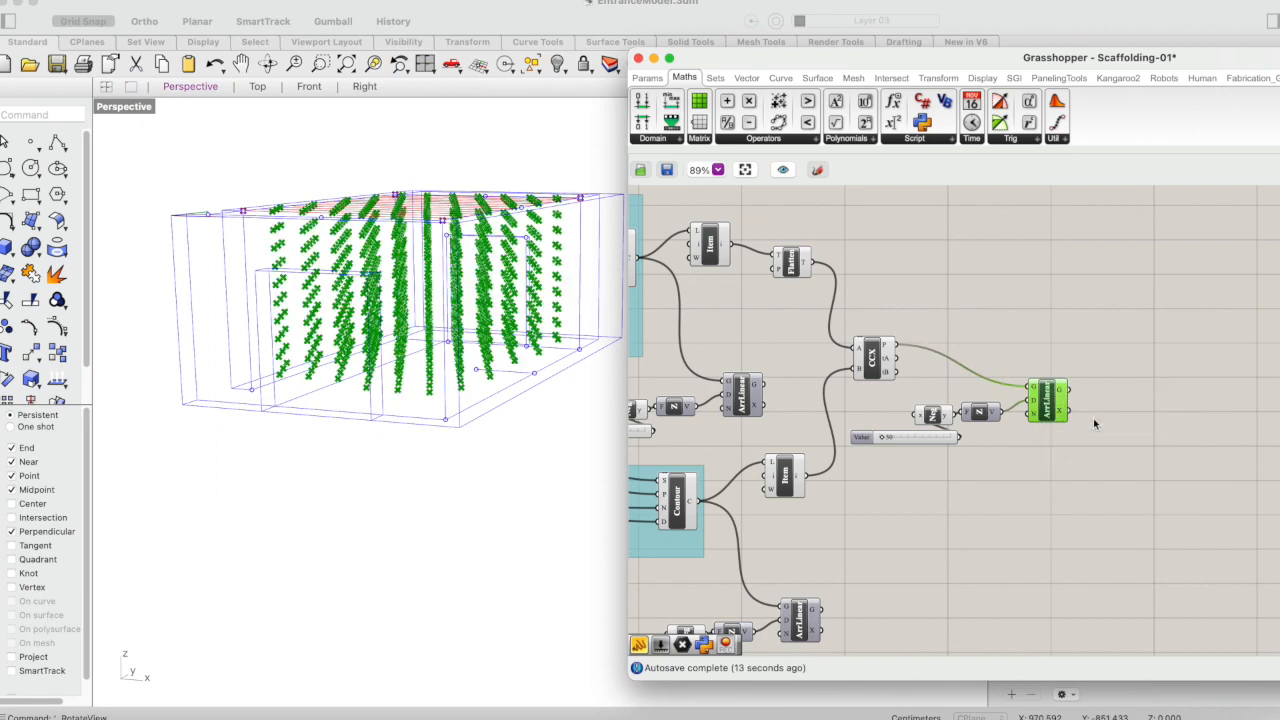
pyautogui.click(1120, 348)
pyautogui.click(268, 64)
pyautogui.moveTo(430, 262); pyautogui.dragTo(545, 229)
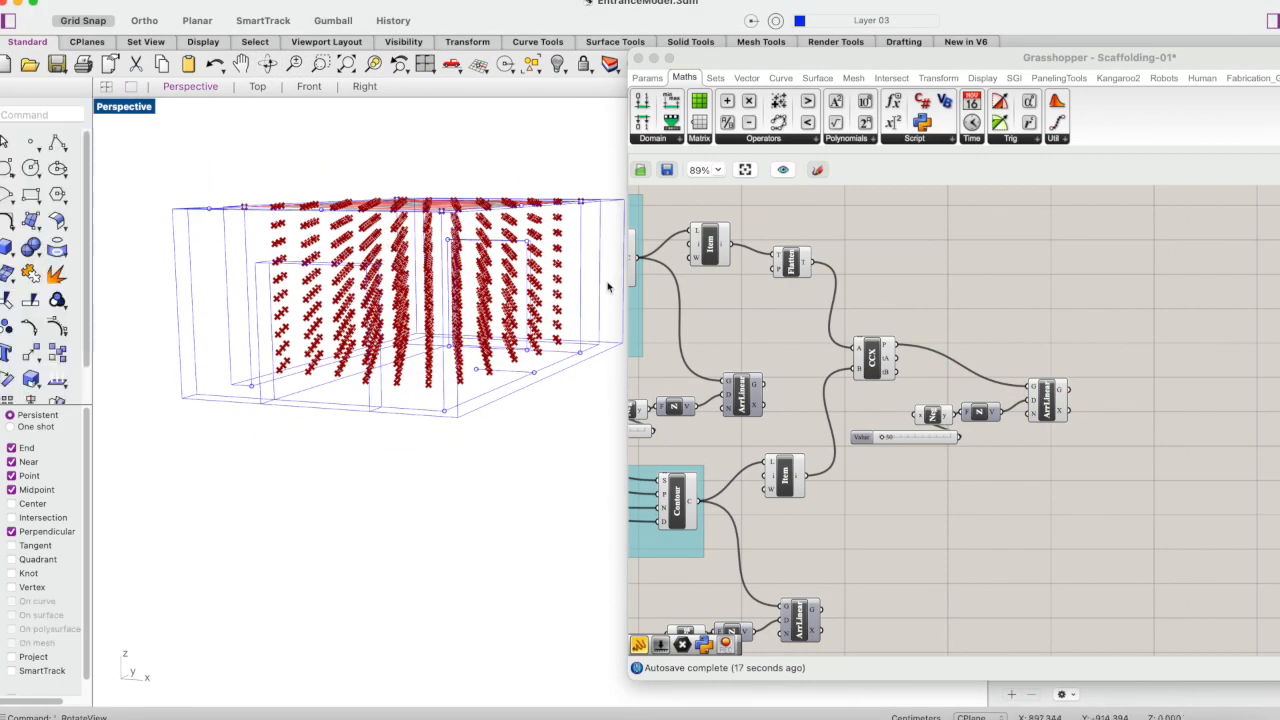
pyautogui.click(884, 345)
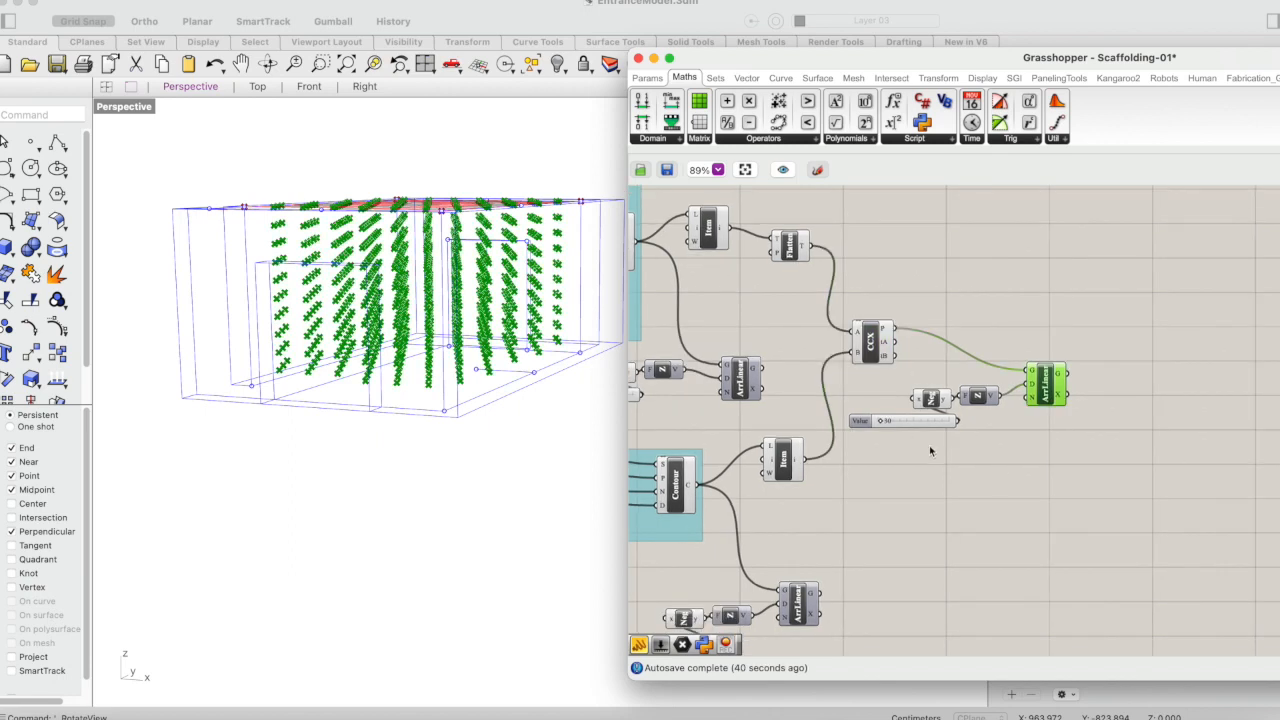
pyautogui.click(944, 453)
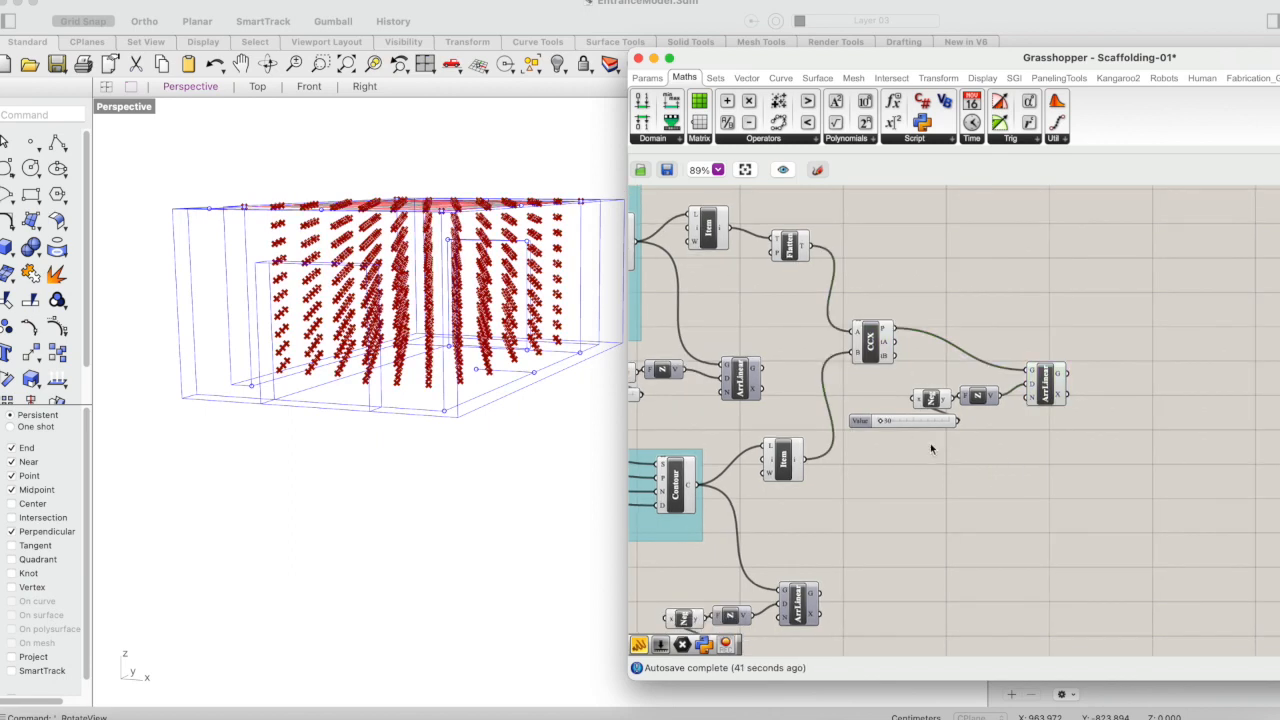
# Step: Add a PolyLine component, wire the copied Linear Array's Geometry output into its V input, and place it closer to the array
pyautogui.hscroll(-5, 920, 435)
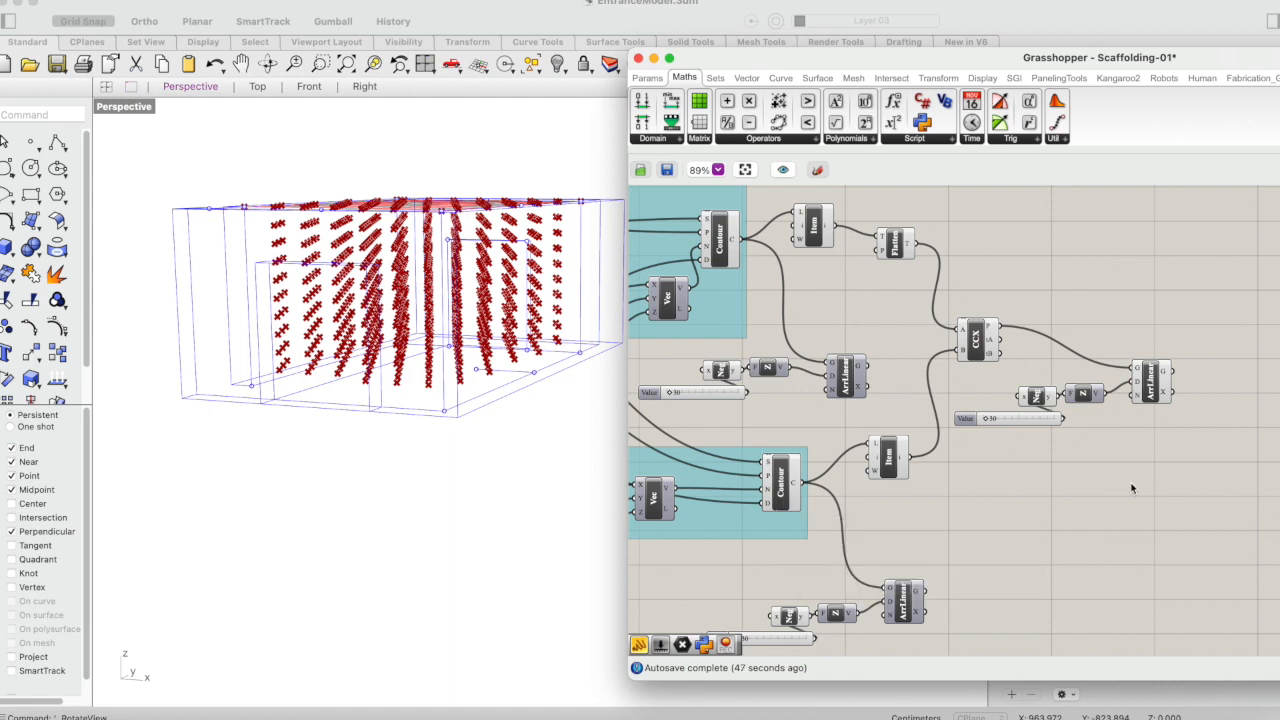
pyautogui.hscroll(6, 1129, 477)
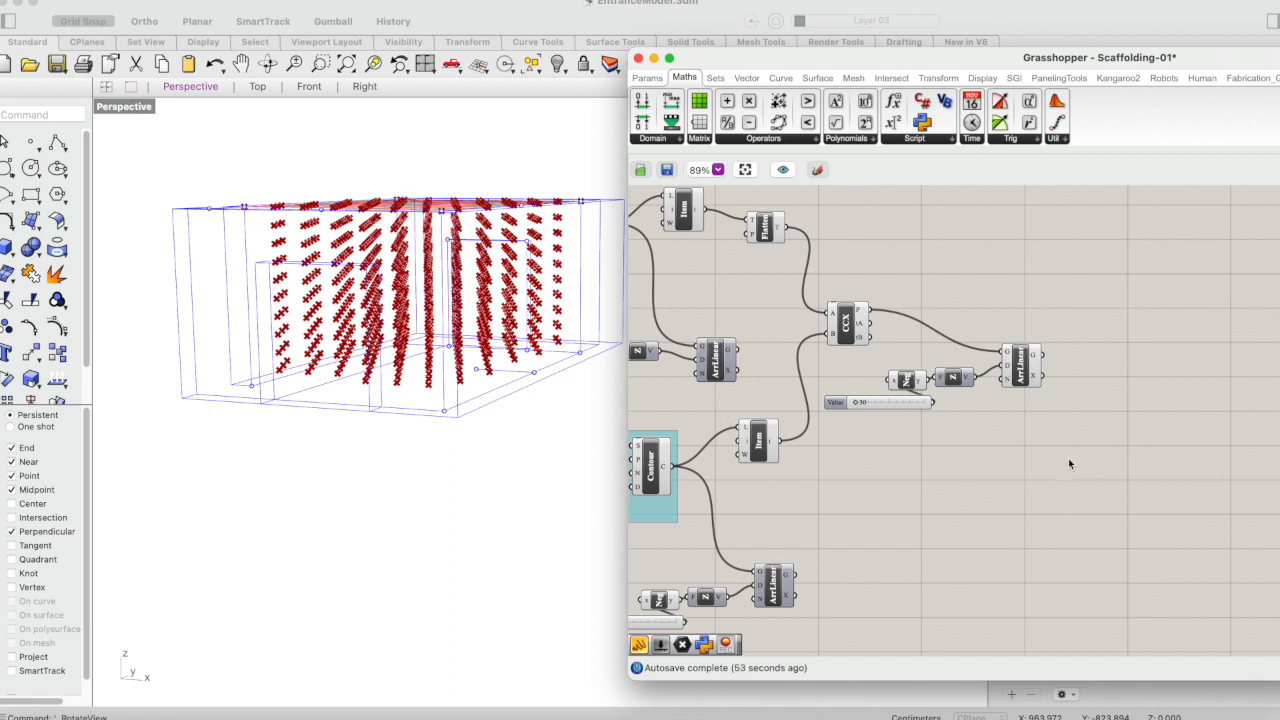
pyautogui.hscroll(3, 1069, 463)
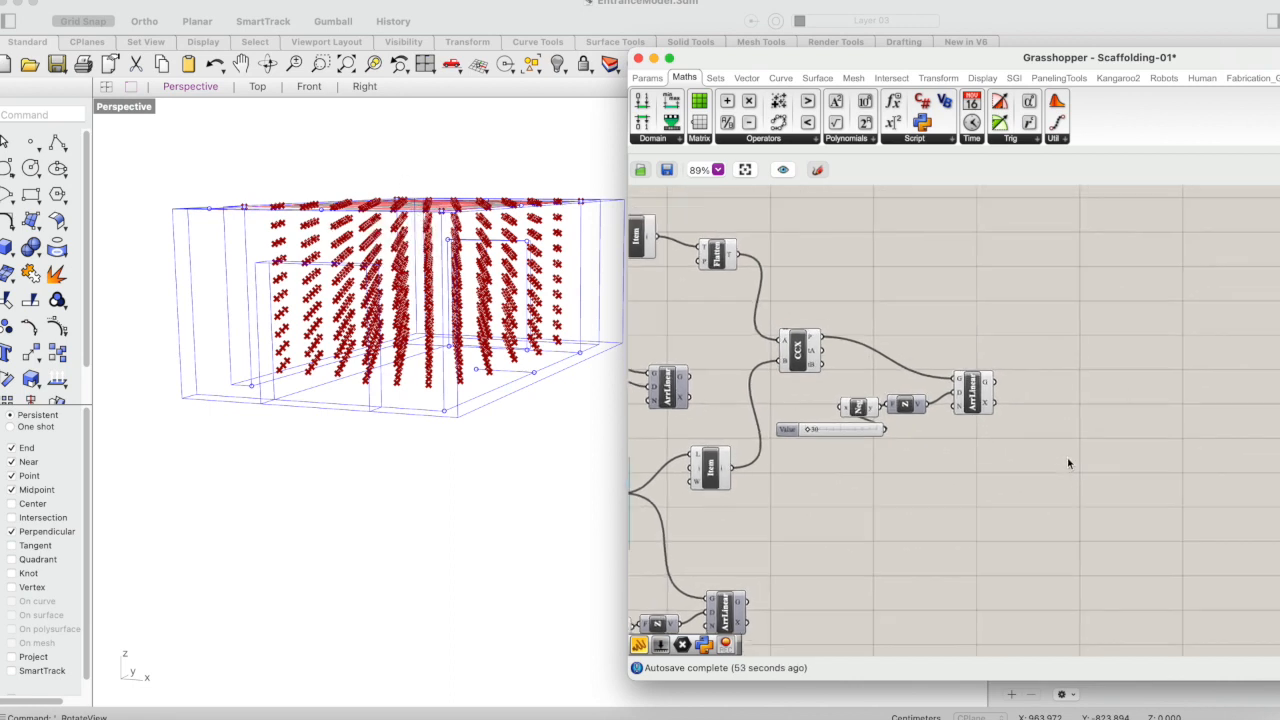
pyautogui.doubleClick(1090, 398)
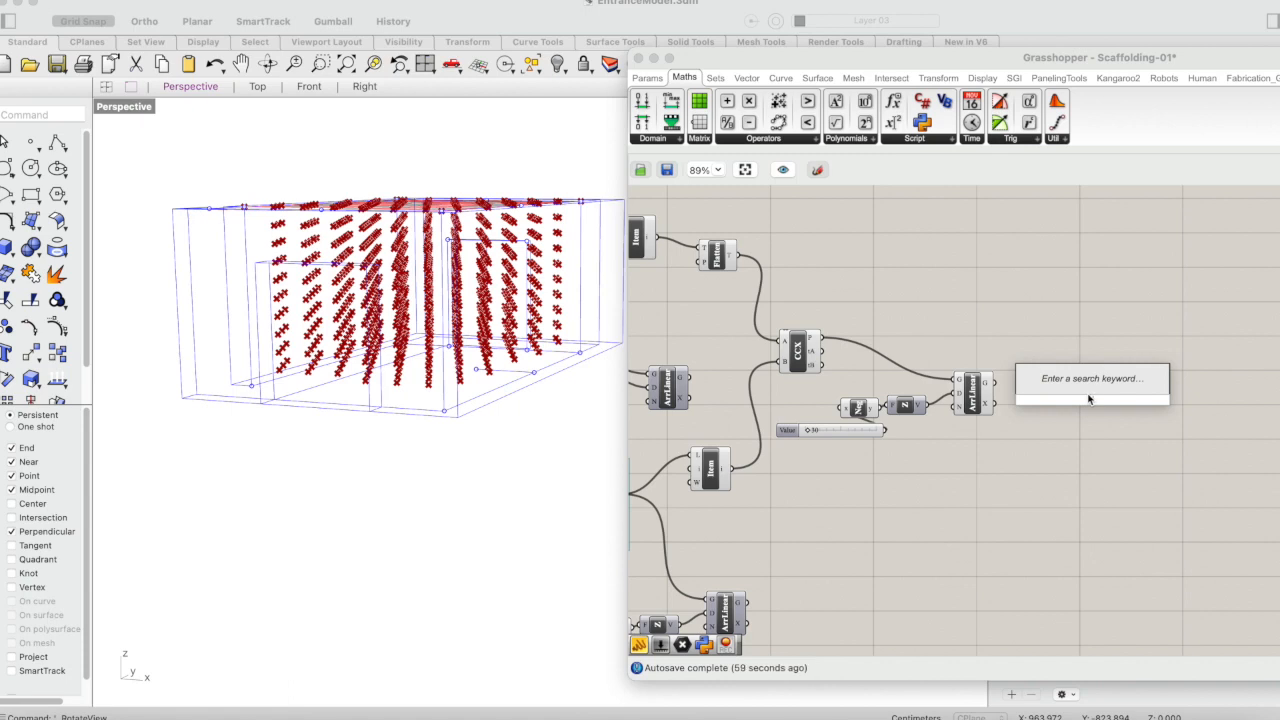
pyautogui.write('poly')
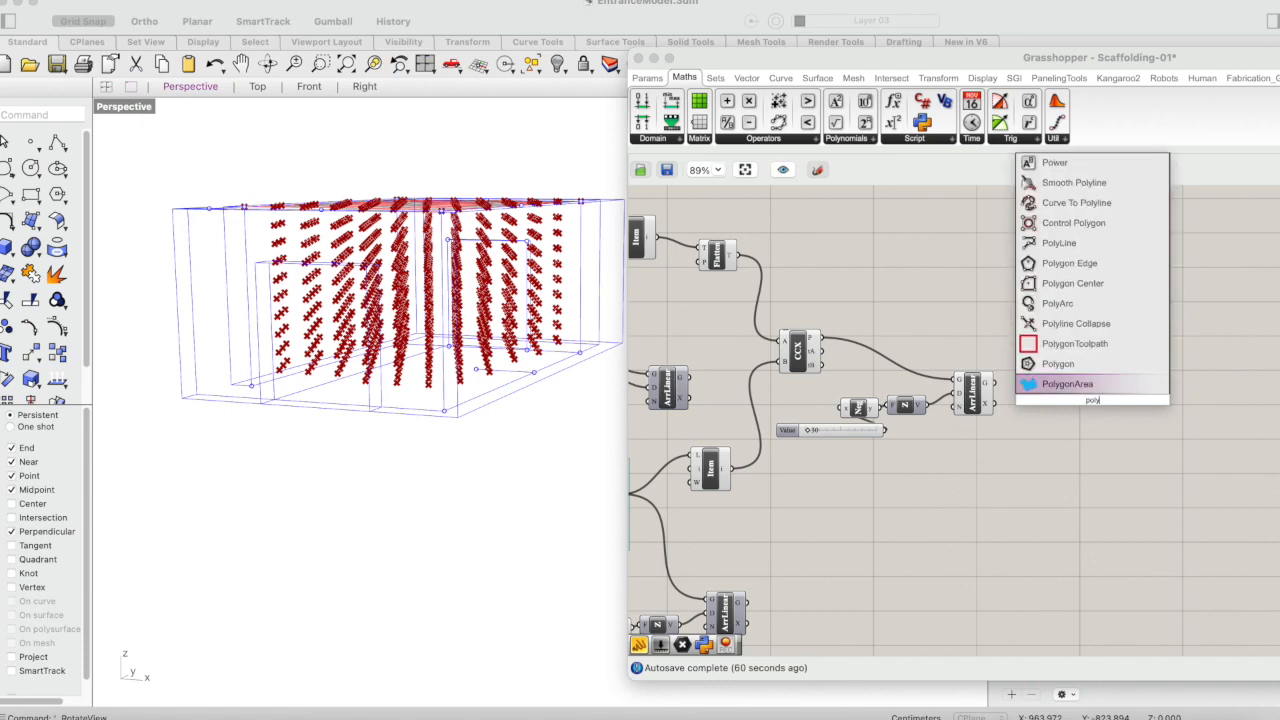
pyautogui.click(1059, 243)
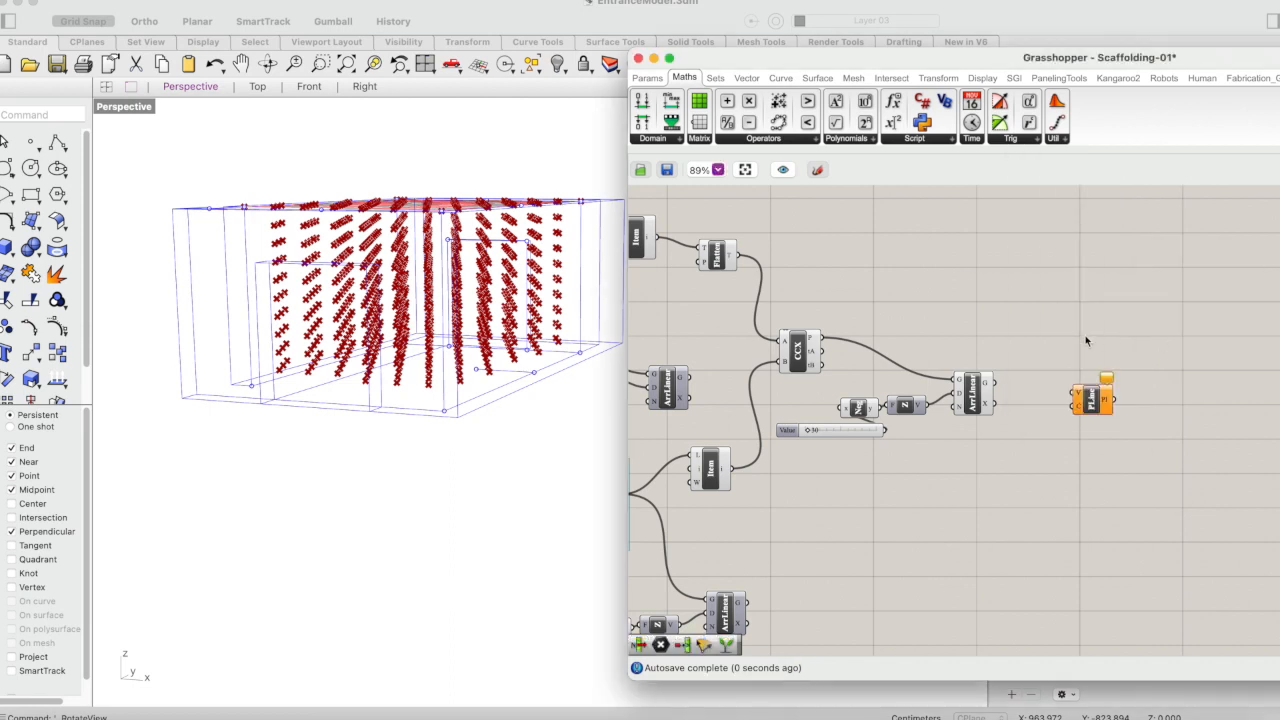
pyautogui.click(998, 391)
pyautogui.moveTo(996, 383); pyautogui.dragTo(1064, 404)
pyautogui.click(1090, 395)
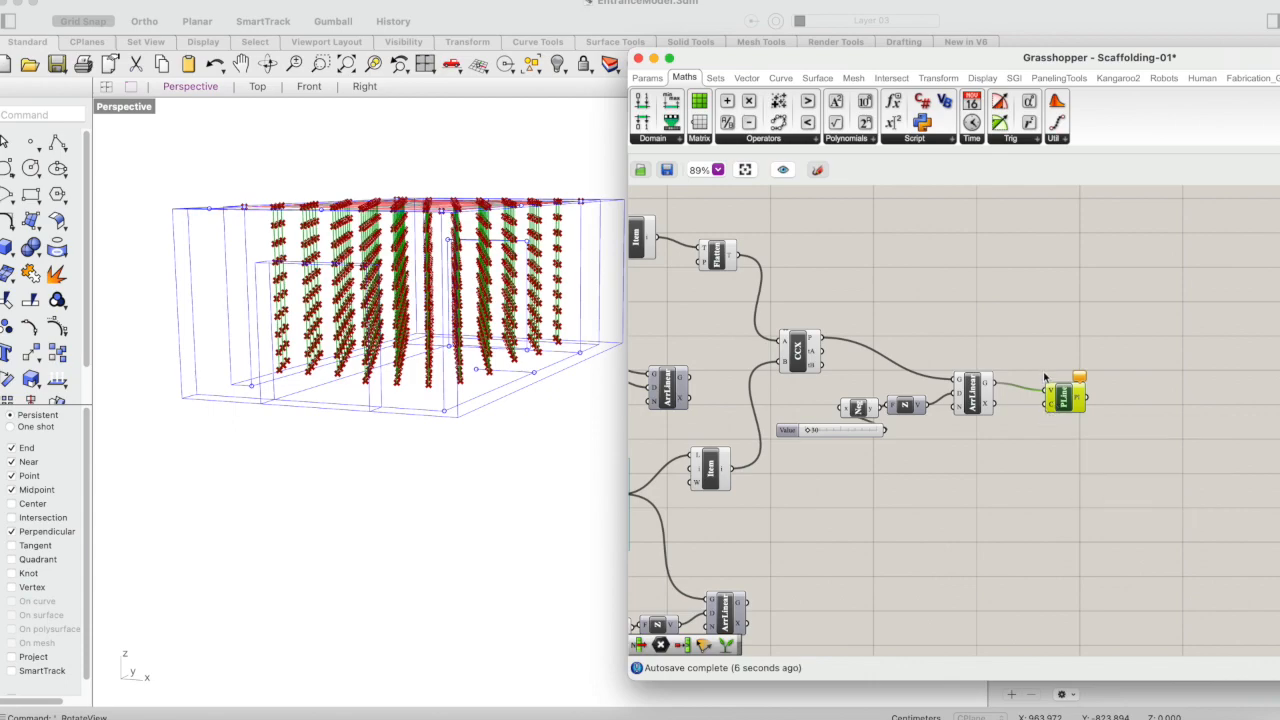
# Step: Inspect the CCX points from above and check the data tree of the copied Linear Array's Geometry output
pyautogui.click(267, 63)
pyautogui.moveTo(353, 186); pyautogui.dragTo(348, 215)
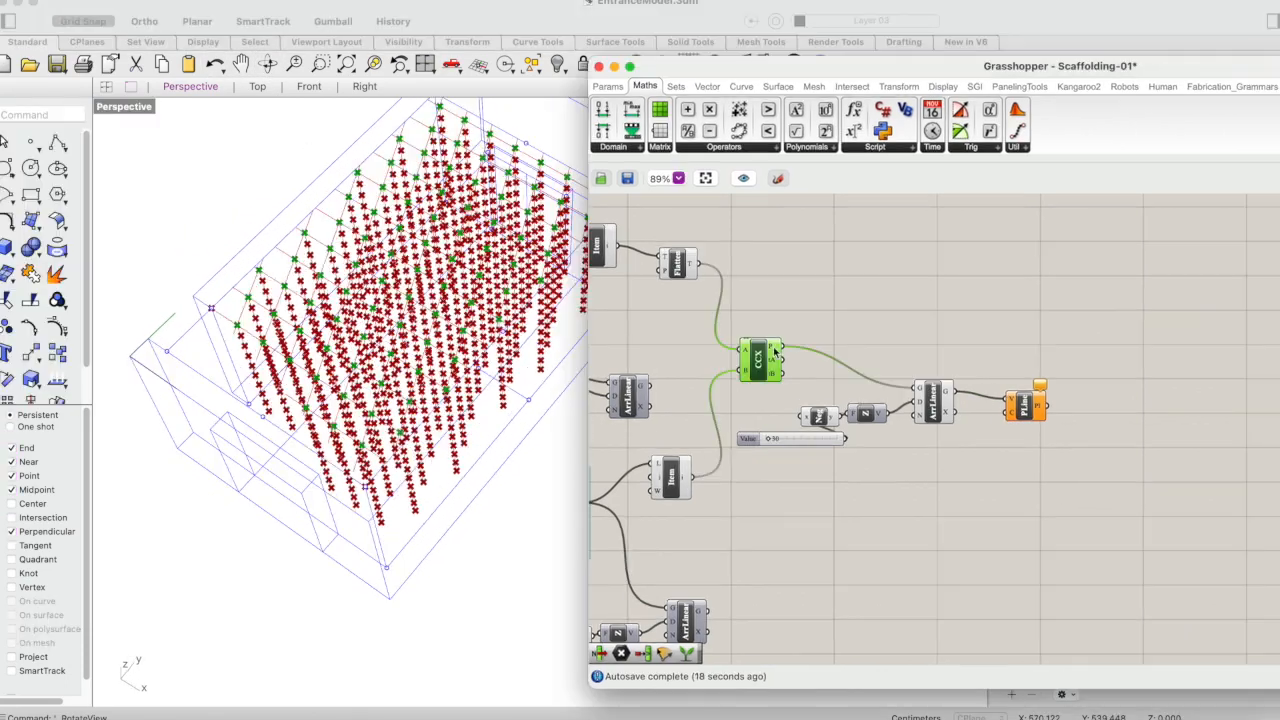
pyautogui.click(931, 305)
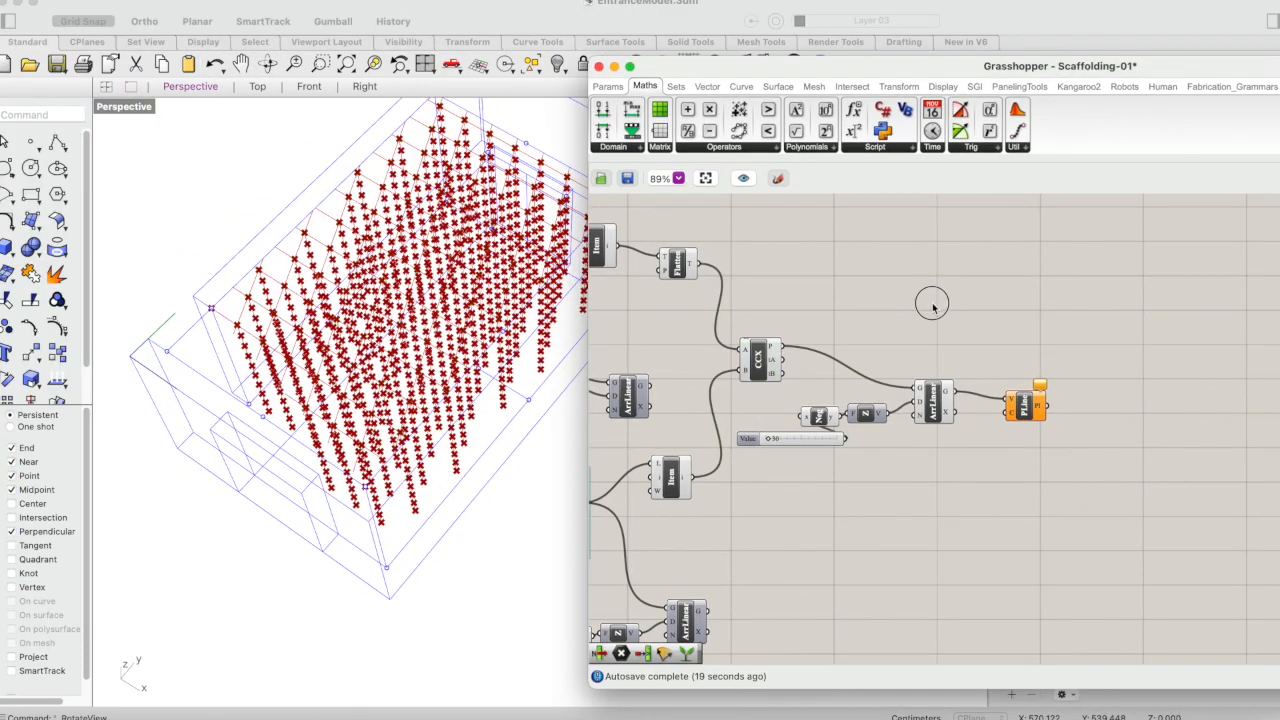
pyautogui.moveTo(952, 393)
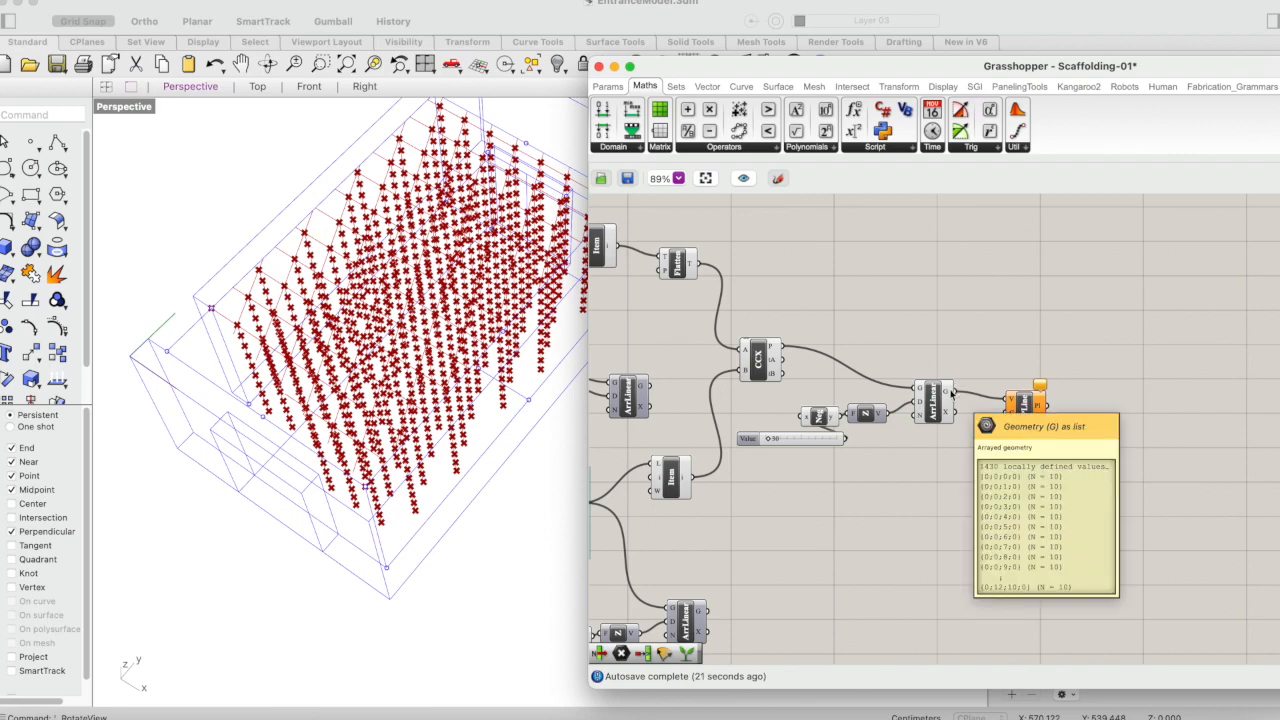
# Step: Move the Grasshopper window over the model and restrict the geometry preview to selected components only
pyautogui.moveTo(1174, 75); pyautogui.dragTo(896, 73)
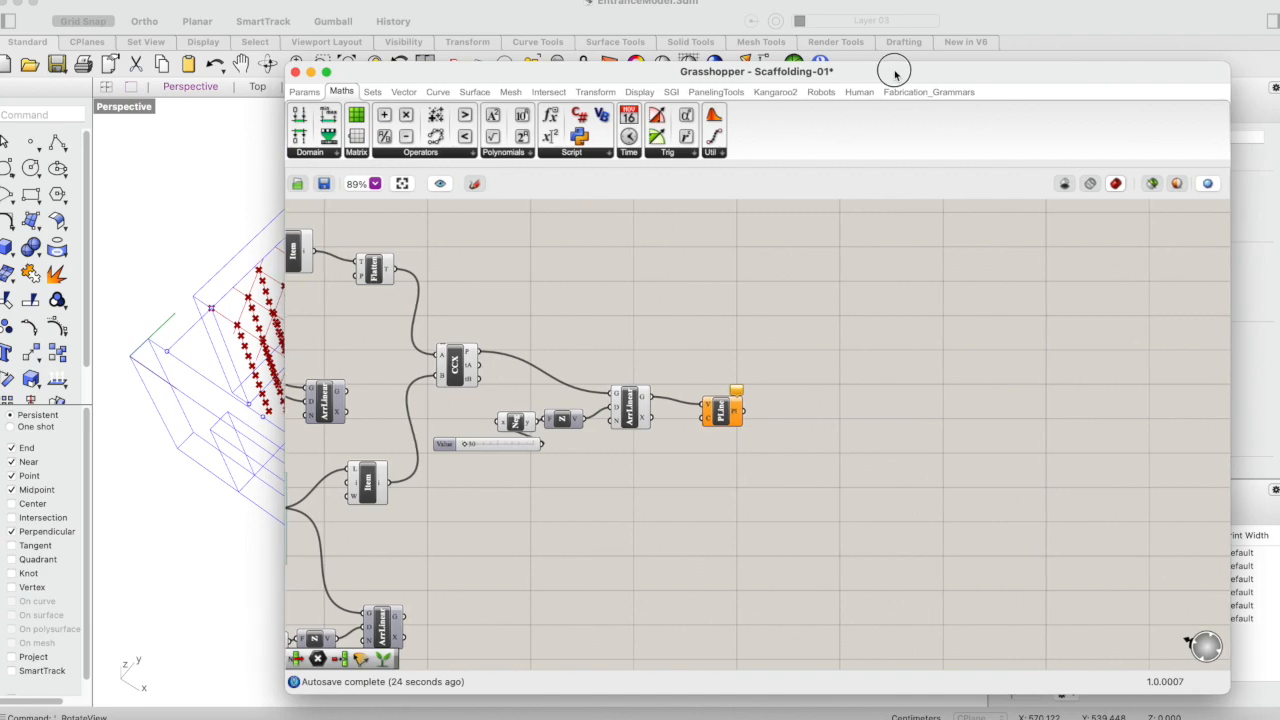
pyautogui.click(1152, 184)
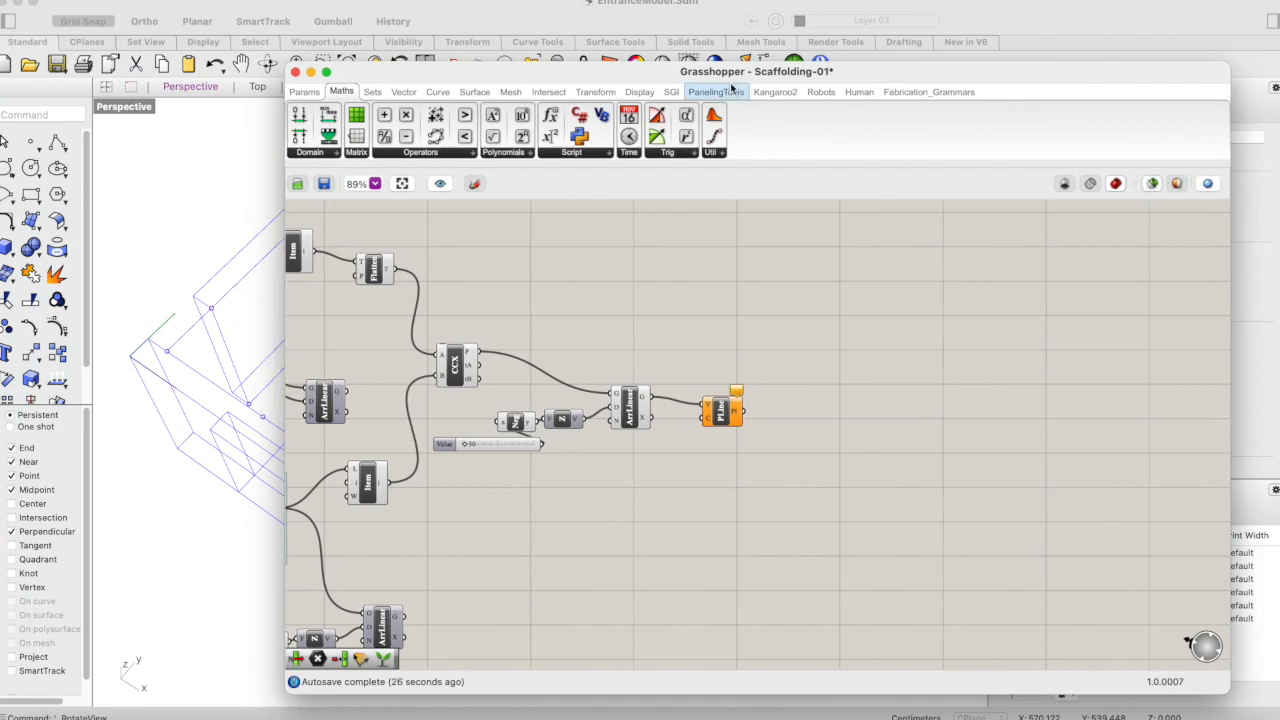
# Step: Move the Grasshopper window clear of the model, select the PolyLine component and inspect its vertical lines in perspective
pyautogui.moveTo(728, 76); pyautogui.dragTo(1203, 73)
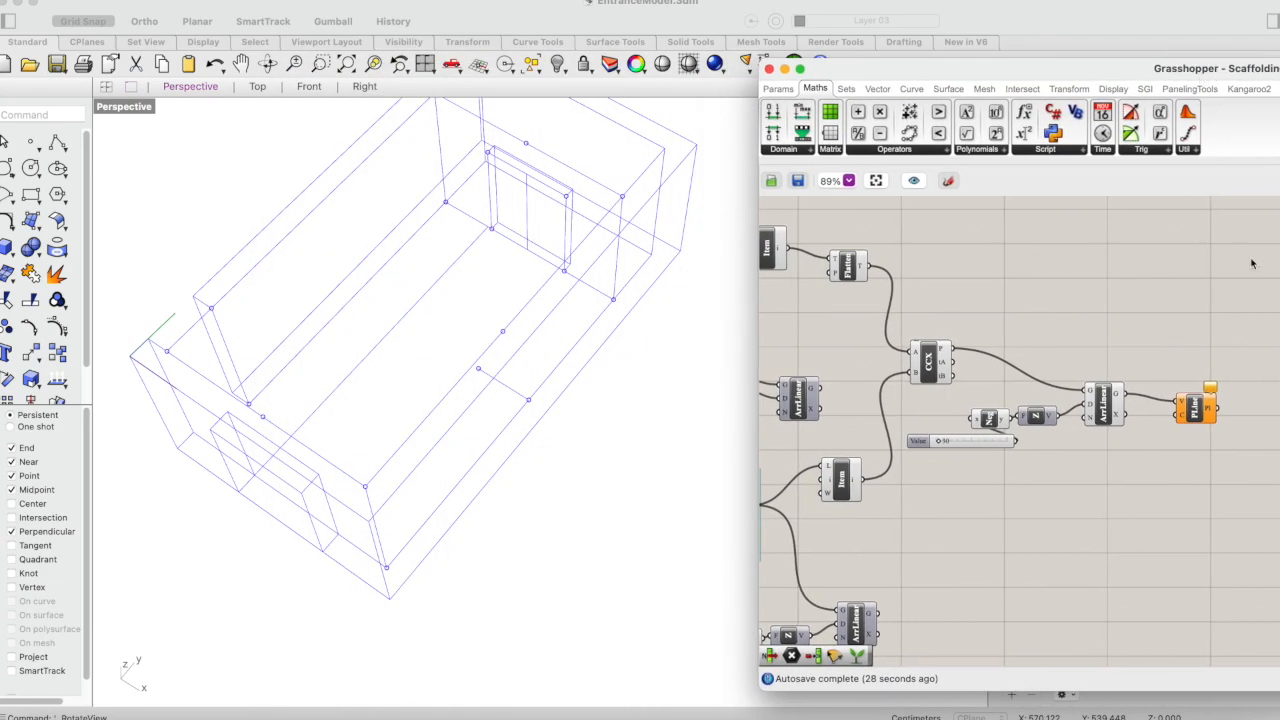
pyautogui.click(1195, 402)
pyautogui.click(267, 63)
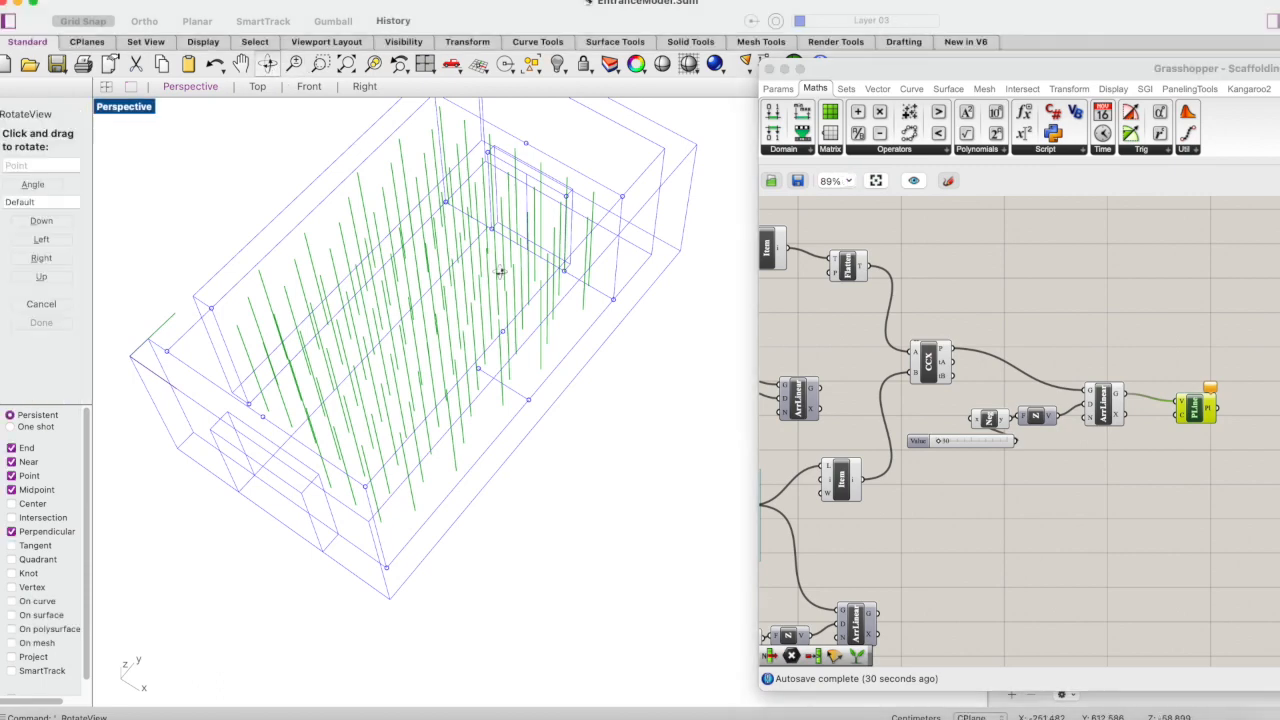
pyautogui.moveTo(497, 270); pyautogui.dragTo(519, 257)
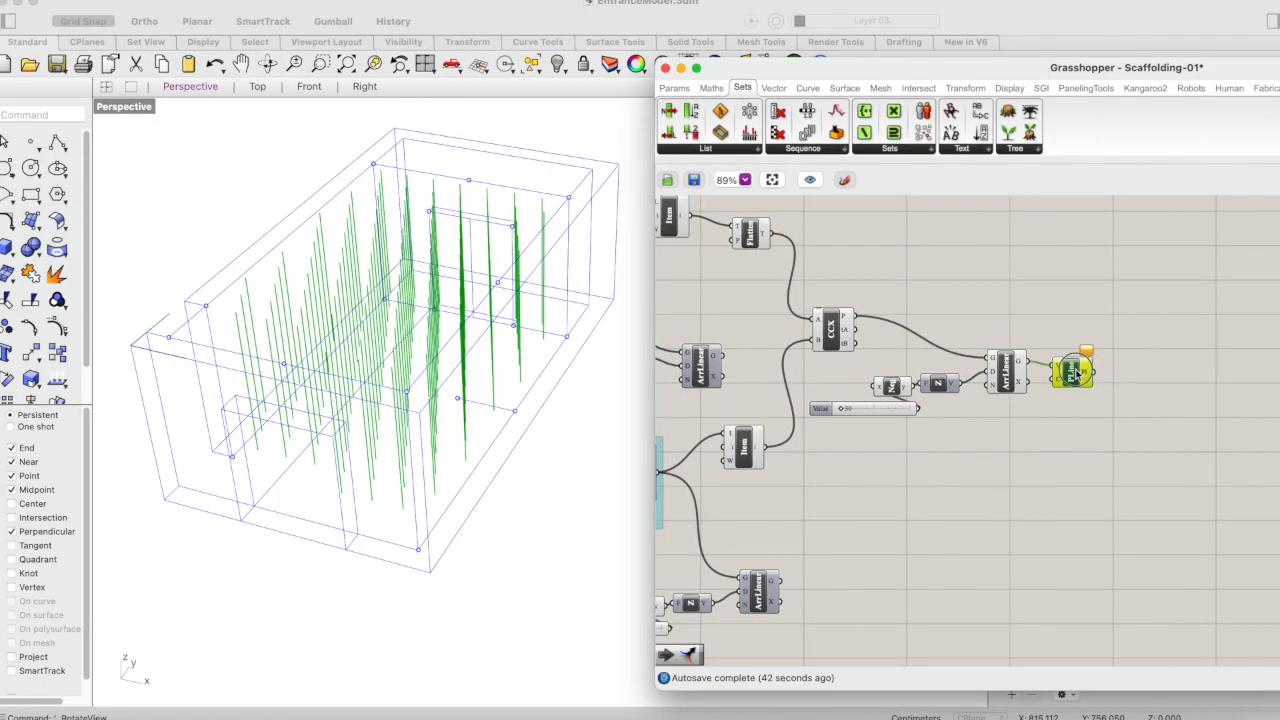
pyautogui.click(1137, 354)
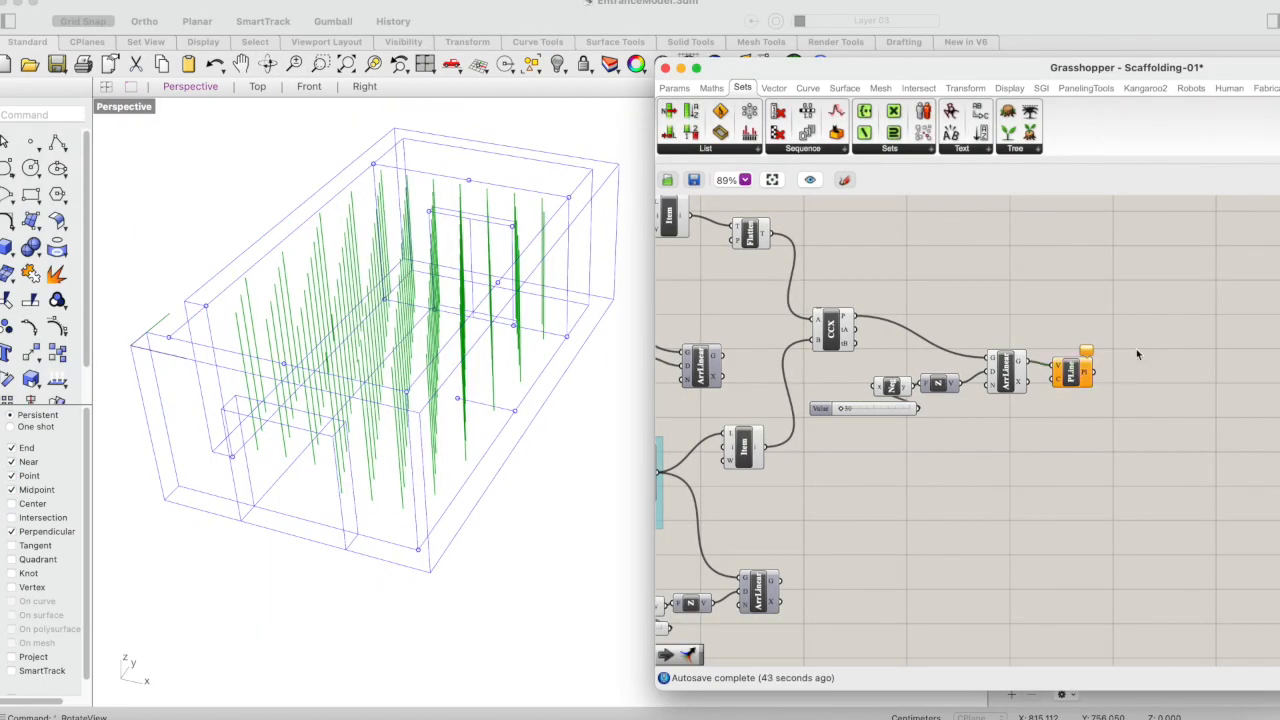
pyautogui.click(1068, 377)
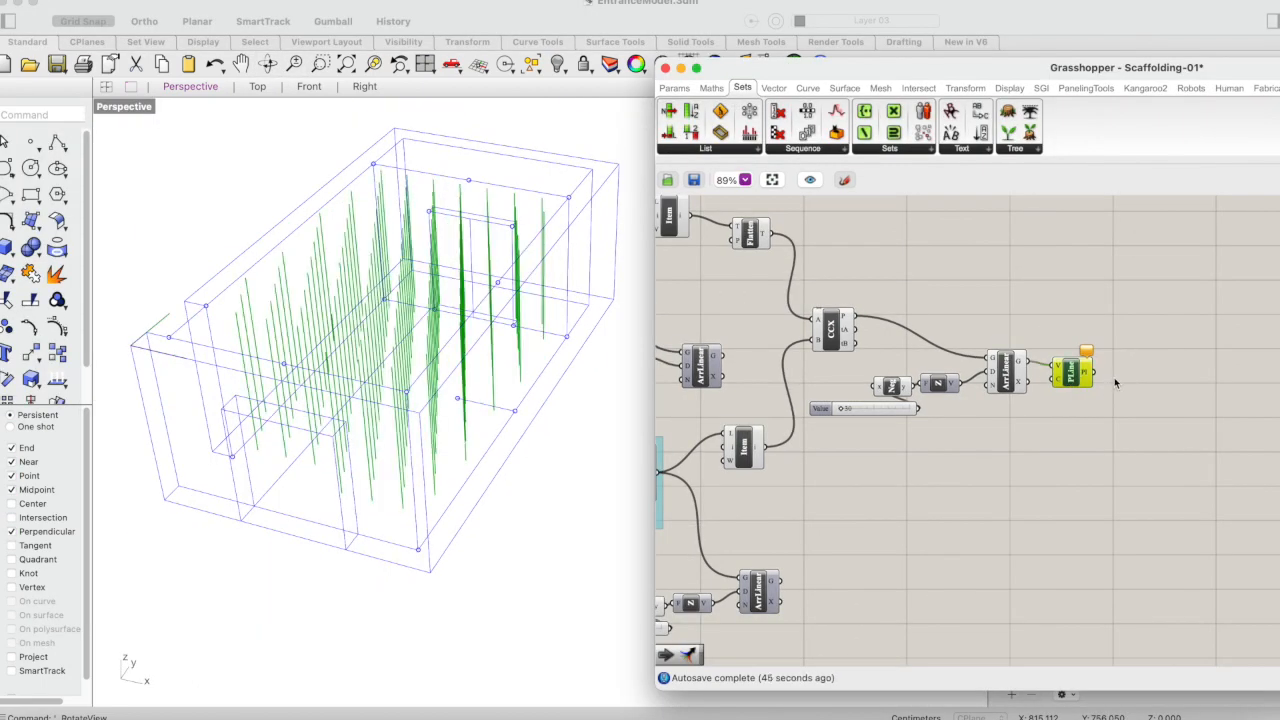
pyautogui.click(269, 65)
pyautogui.moveTo(400, 252); pyautogui.dragTo(365, 244)
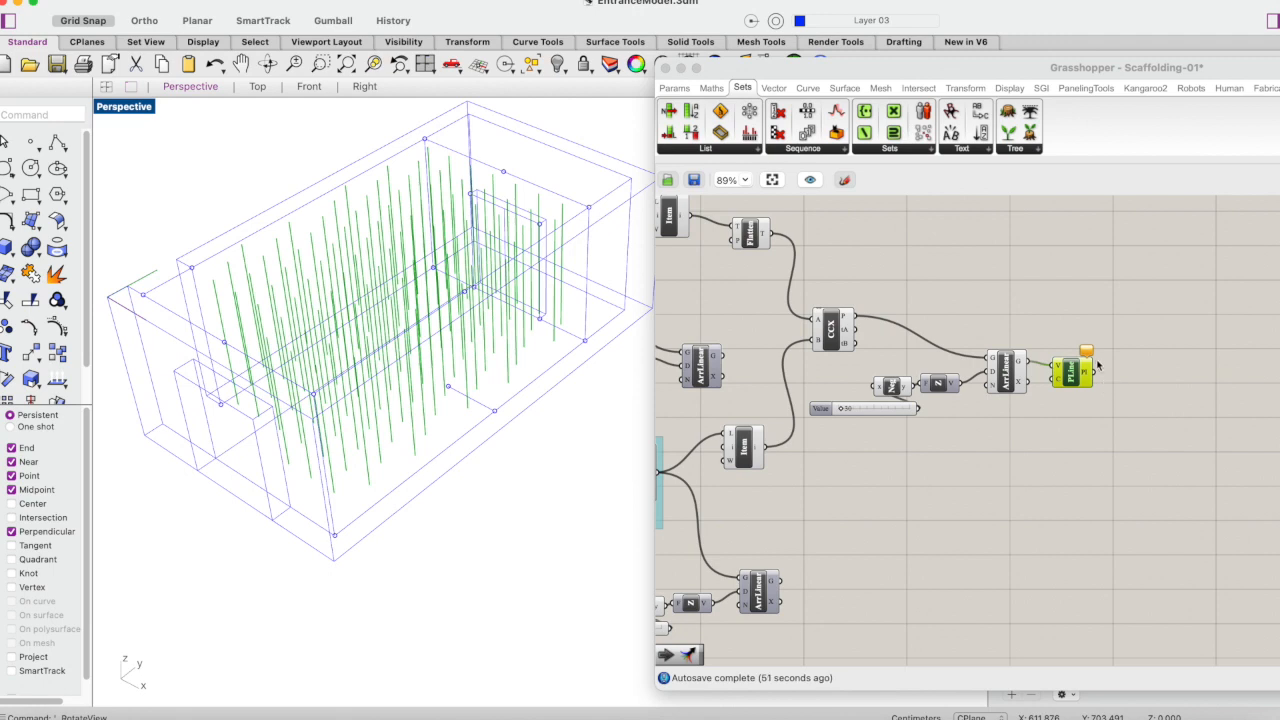
# Step: Read the warning on the PolyLine component
pyautogui.moveTo(1090, 351)
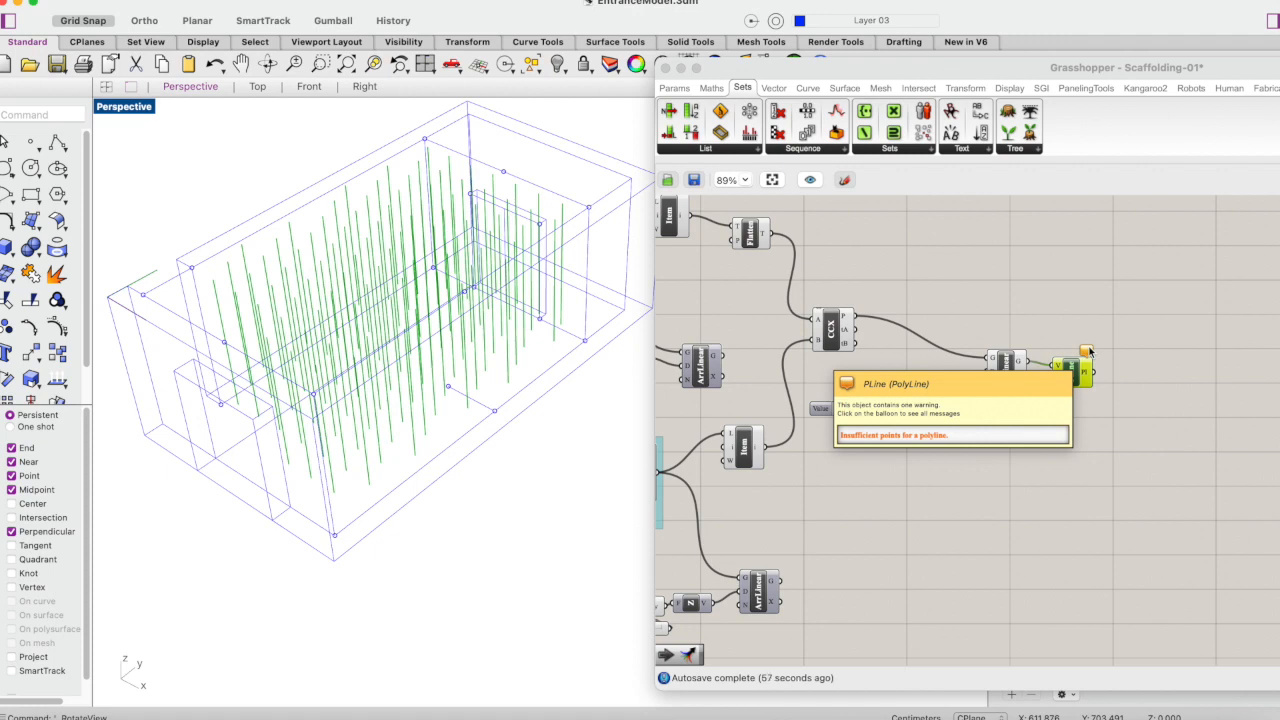
pyautogui.click(1170, 328)
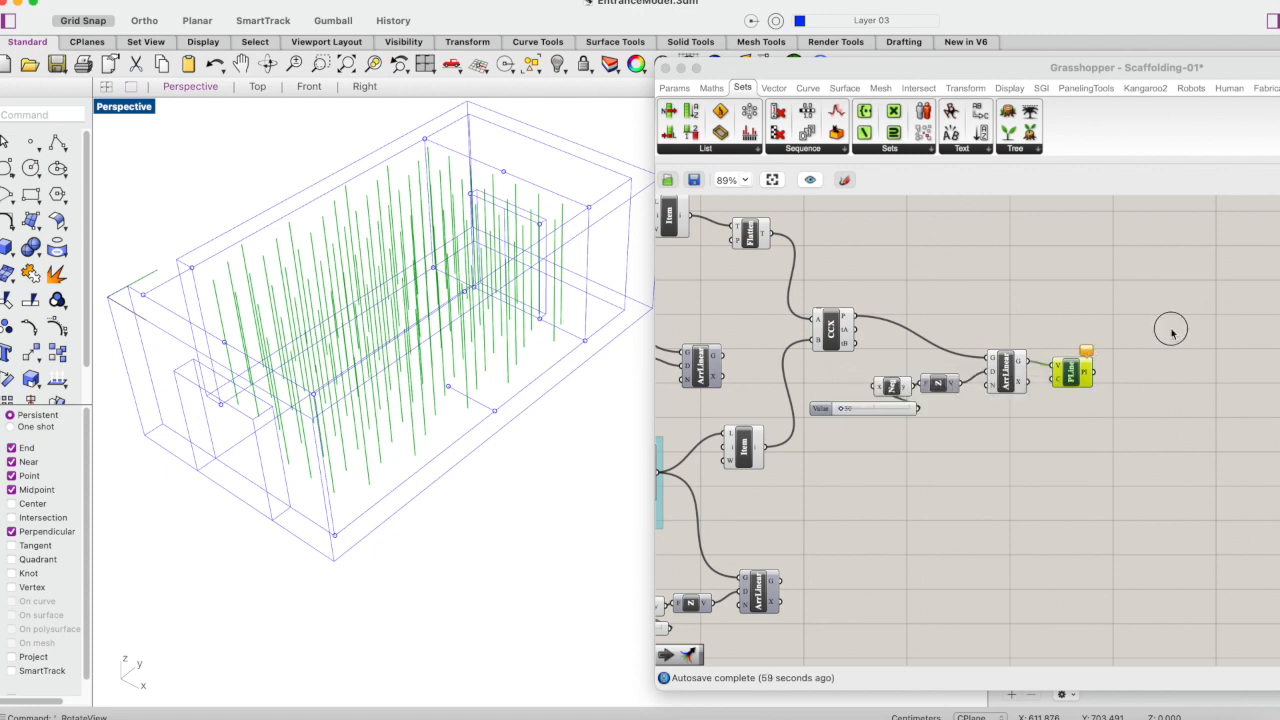
pyautogui.click(1086, 360)
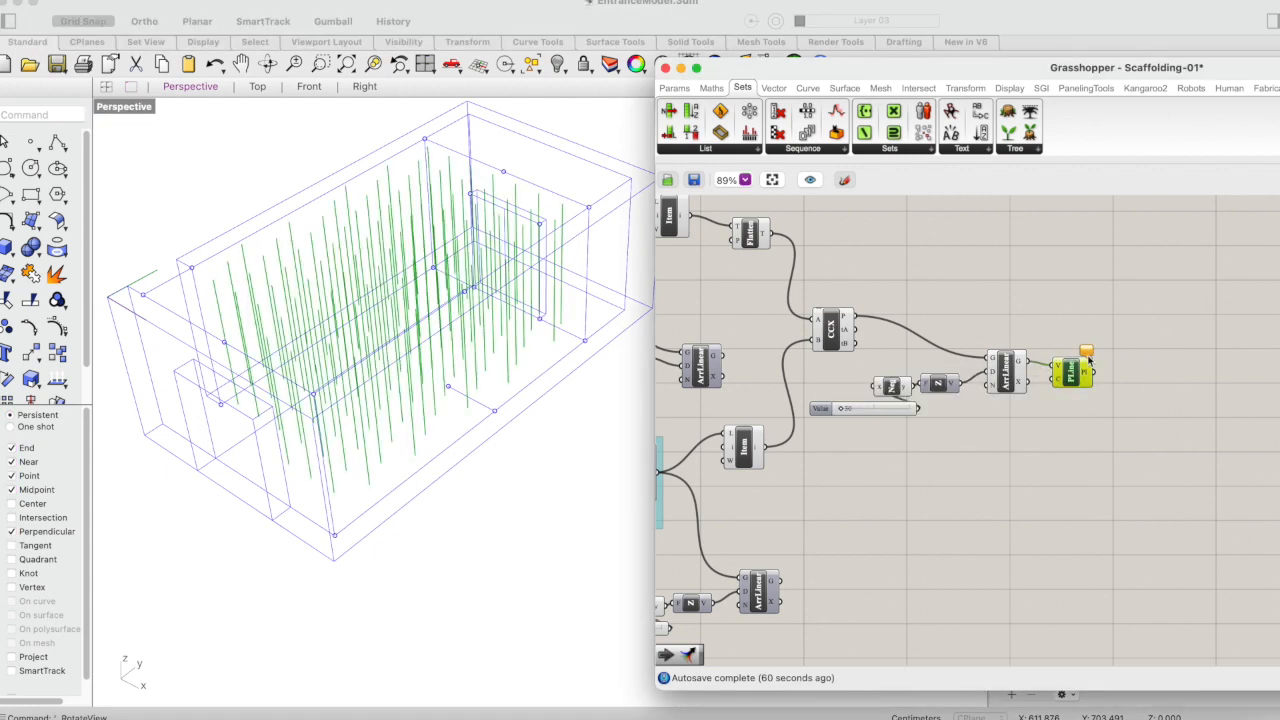
pyautogui.moveTo(1090, 356)
# Step: Select both List Item components together with the PolyLine to compare the contour curves with the vertical lines
pyautogui.moveTo(1053, 72); pyautogui.dragTo(1080, 71)
pyautogui.hscroll(-5, 1078, 272)
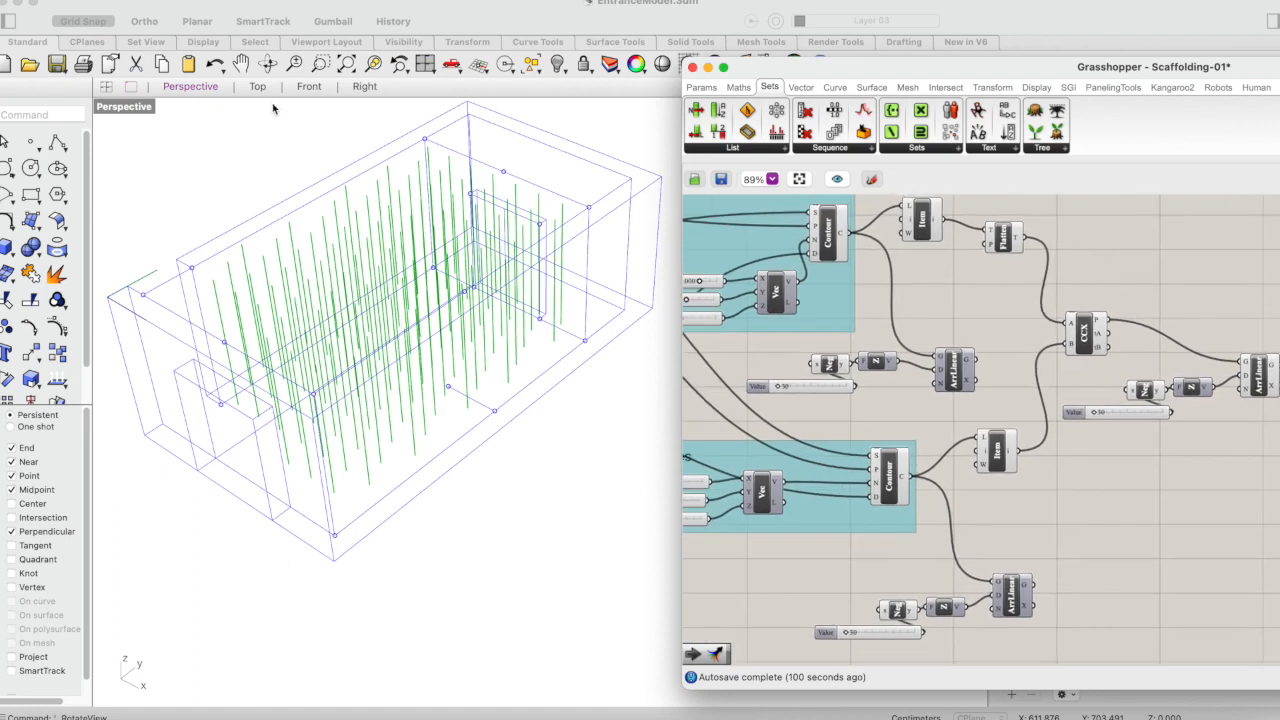
pyautogui.hscroll(4, 1036, 352)
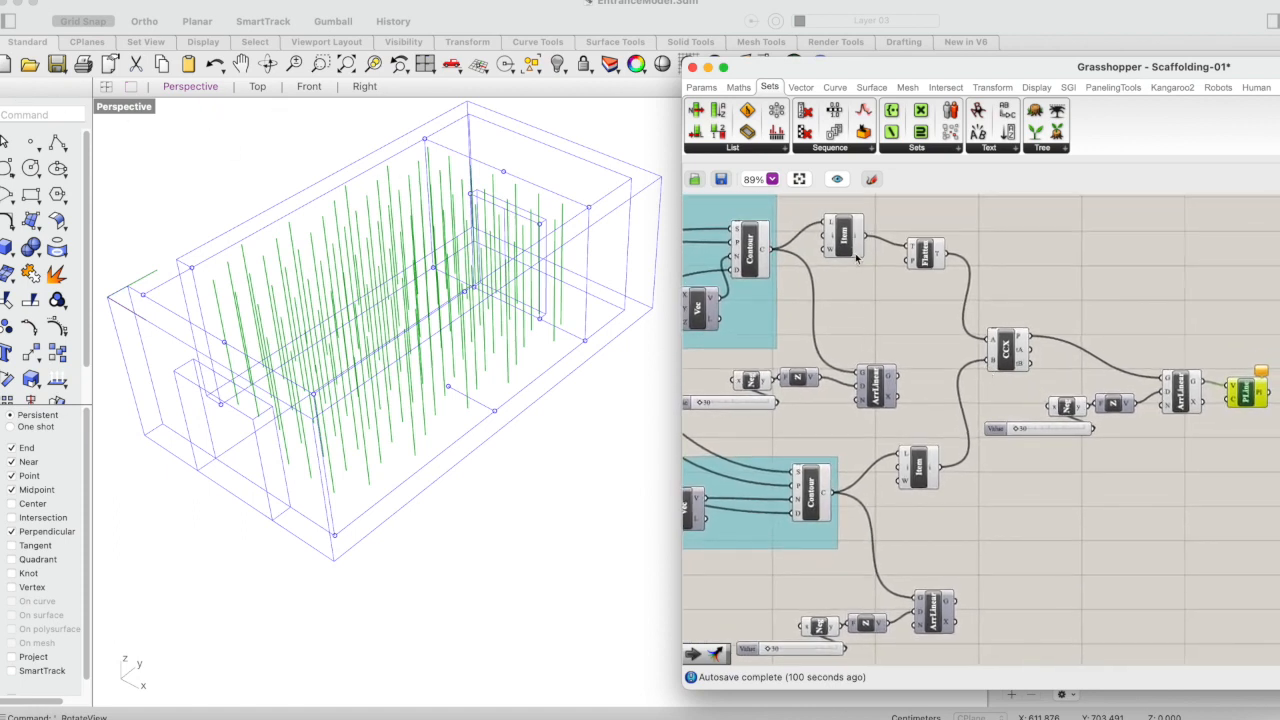
pyautogui.click(848, 236)
pyautogui.keyDown('shift'); pyautogui.click(918, 467); pyautogui.keyUp('shift')
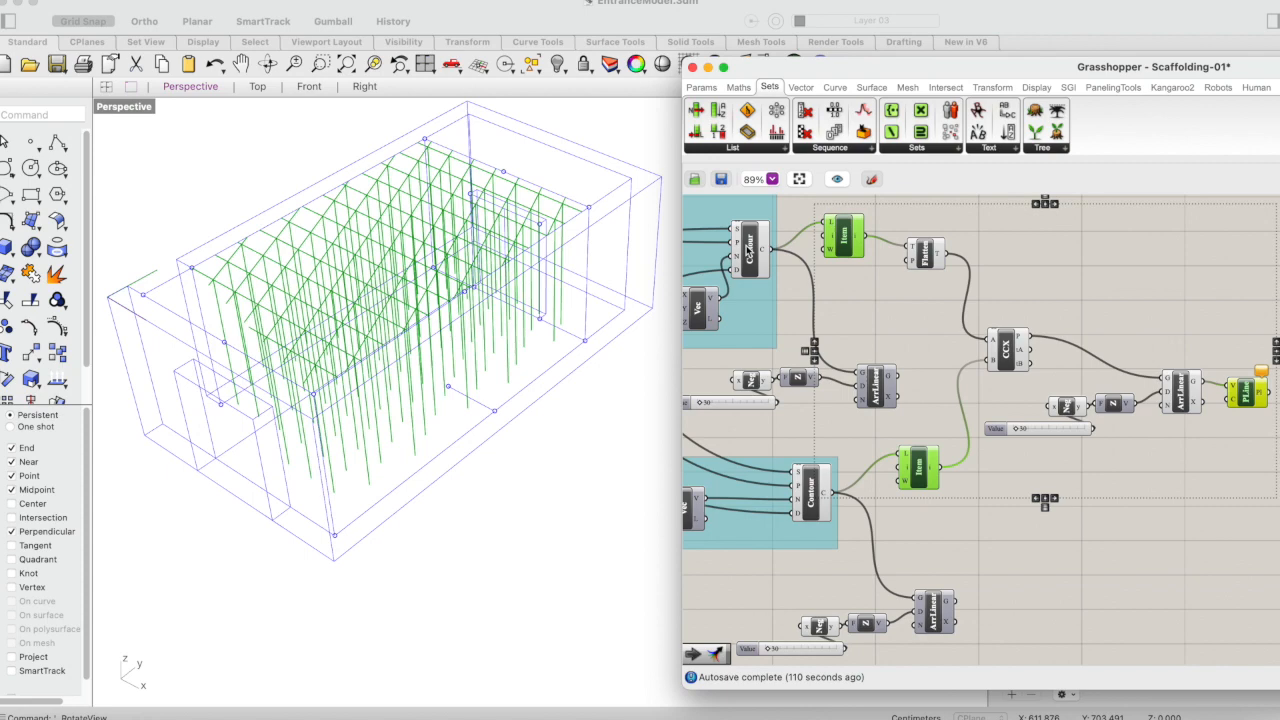
pyautogui.click(940, 352)
# Step: Turn on the preview of the two Linear Arrays fed by the diagonal and horizontal contours
pyautogui.click(878, 386)
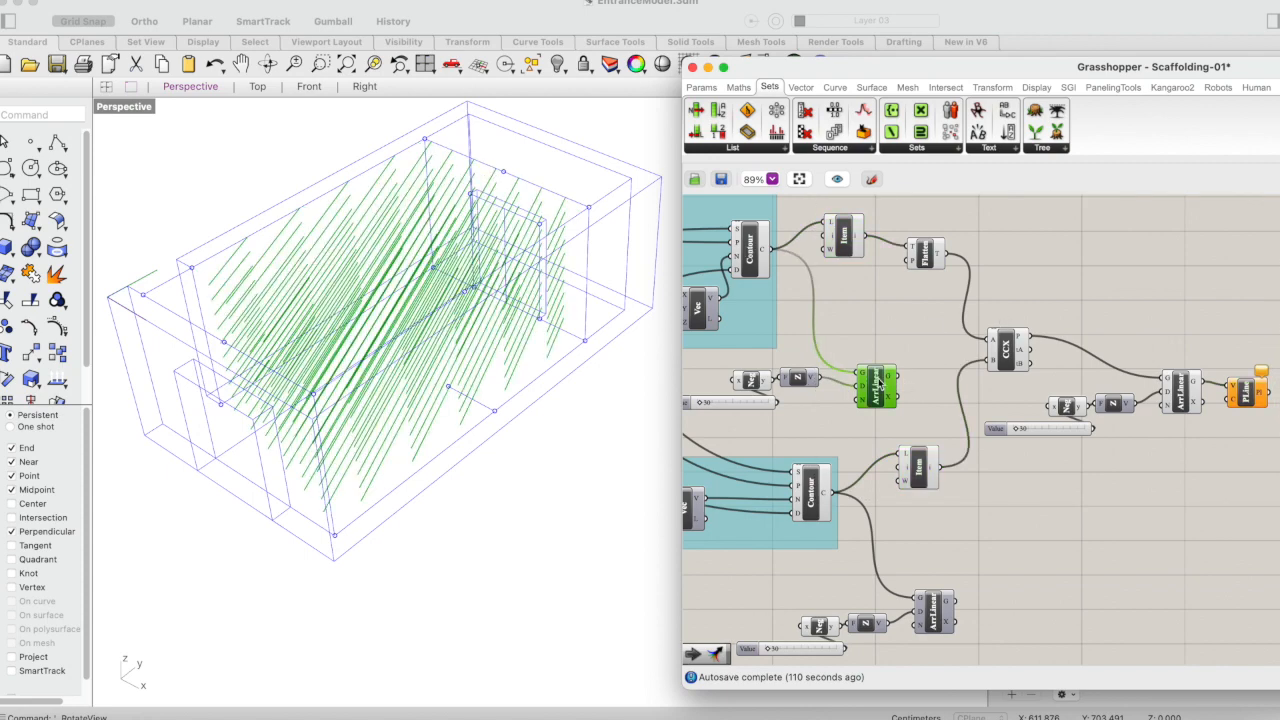
pyautogui.rightClick(880, 384)
pyautogui.click(922, 404)
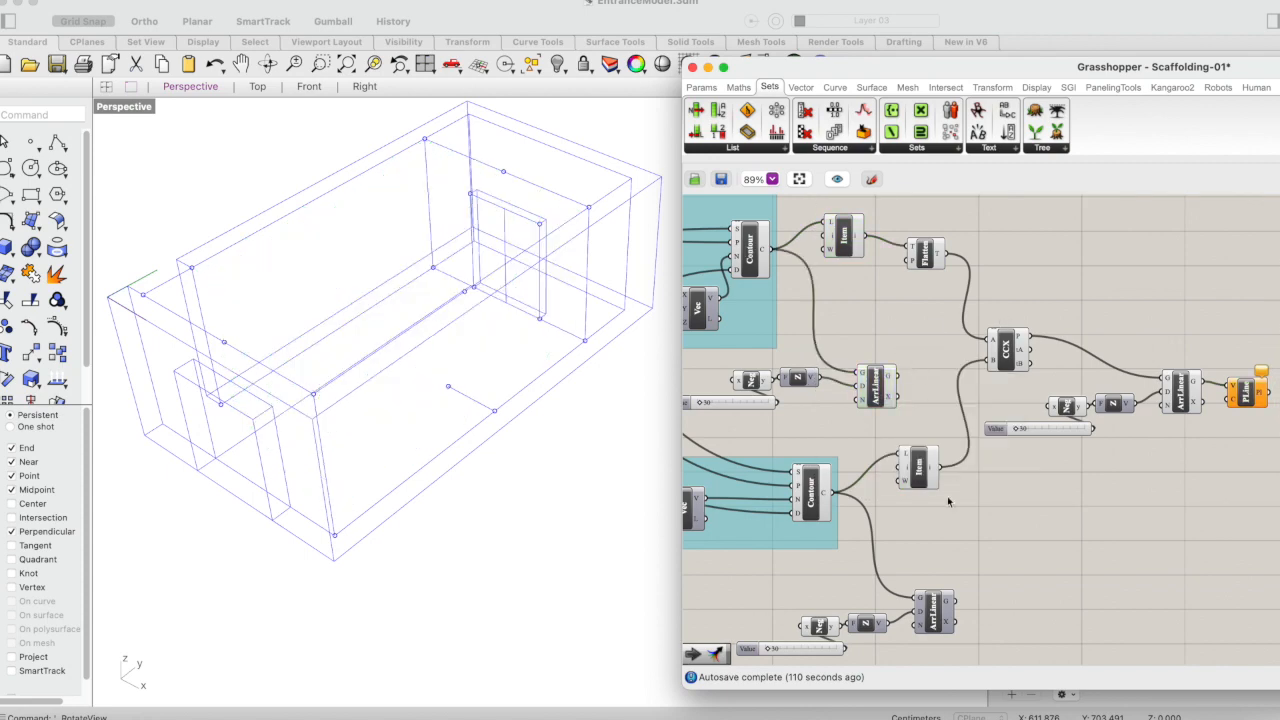
pyautogui.click(931, 604)
pyautogui.rightClick(931, 604)
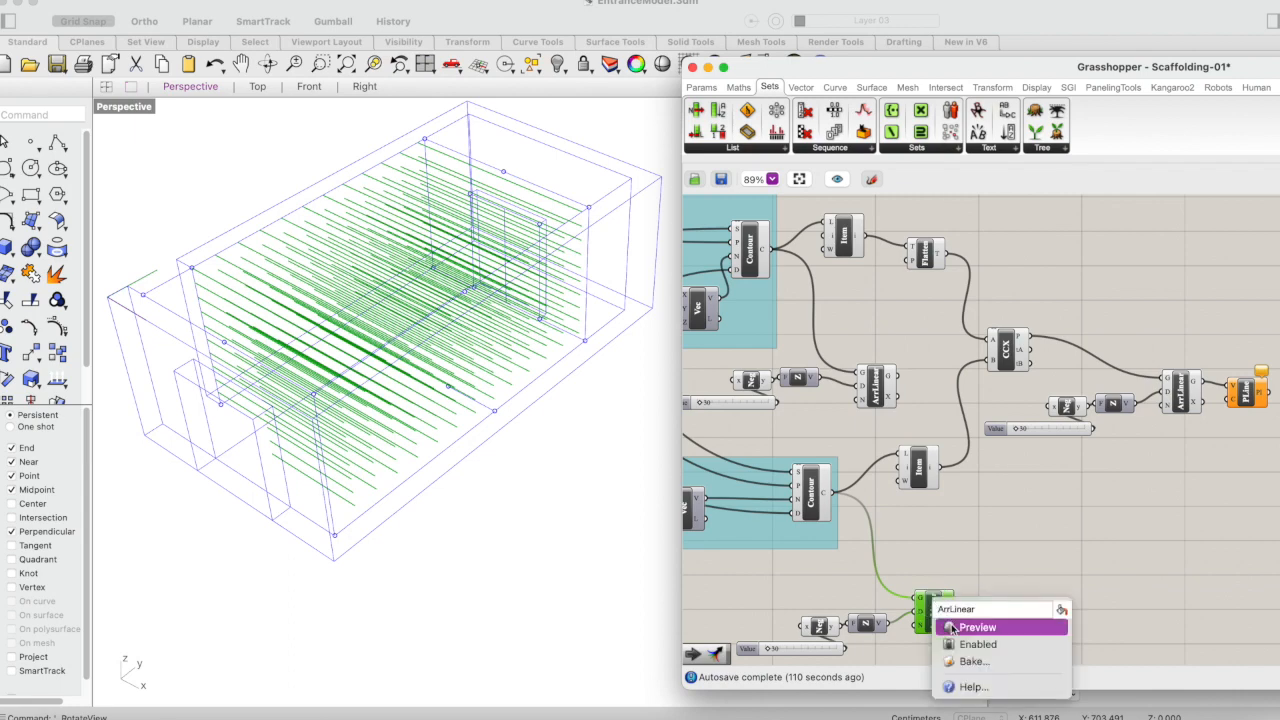
pyautogui.click(965, 626)
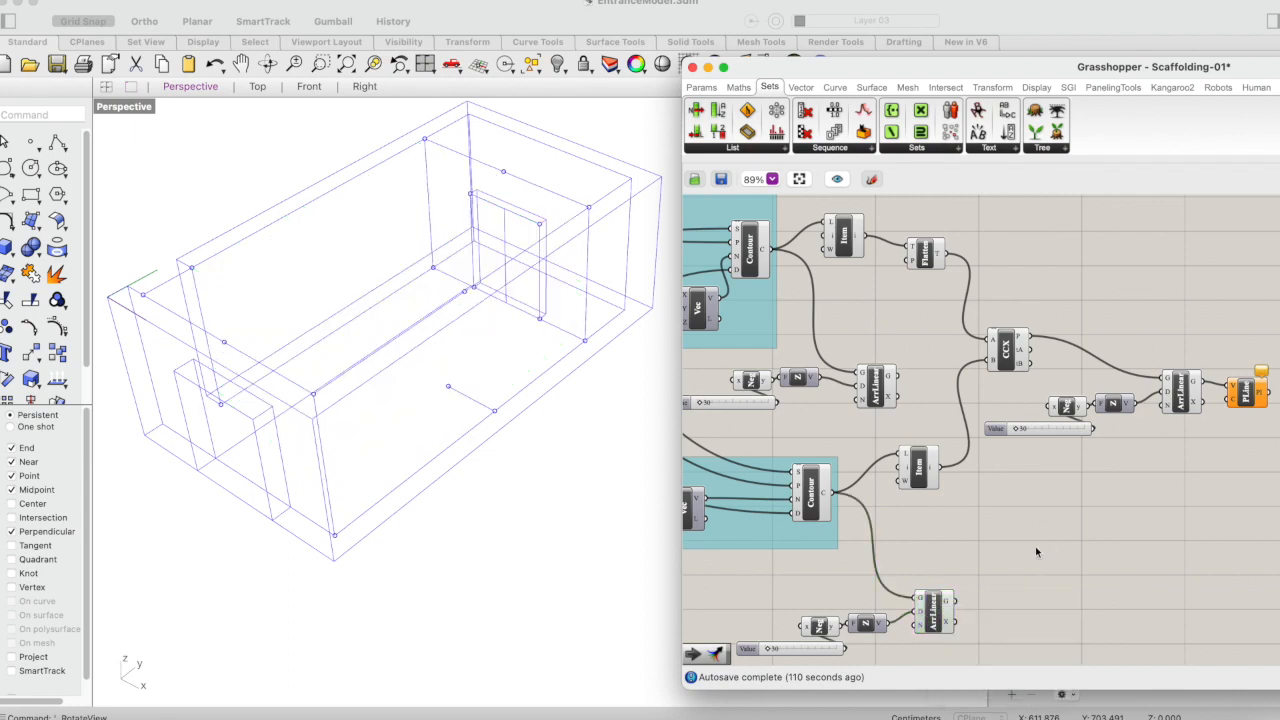
# Step: Select both contour Linear Arrays together with the PolyLine and inspect the combined scaffolding lines in perspective
pyautogui.click(877, 388)
pyautogui.keyDown('shift'); pyautogui.click(938, 612); pyautogui.keyUp('shift')
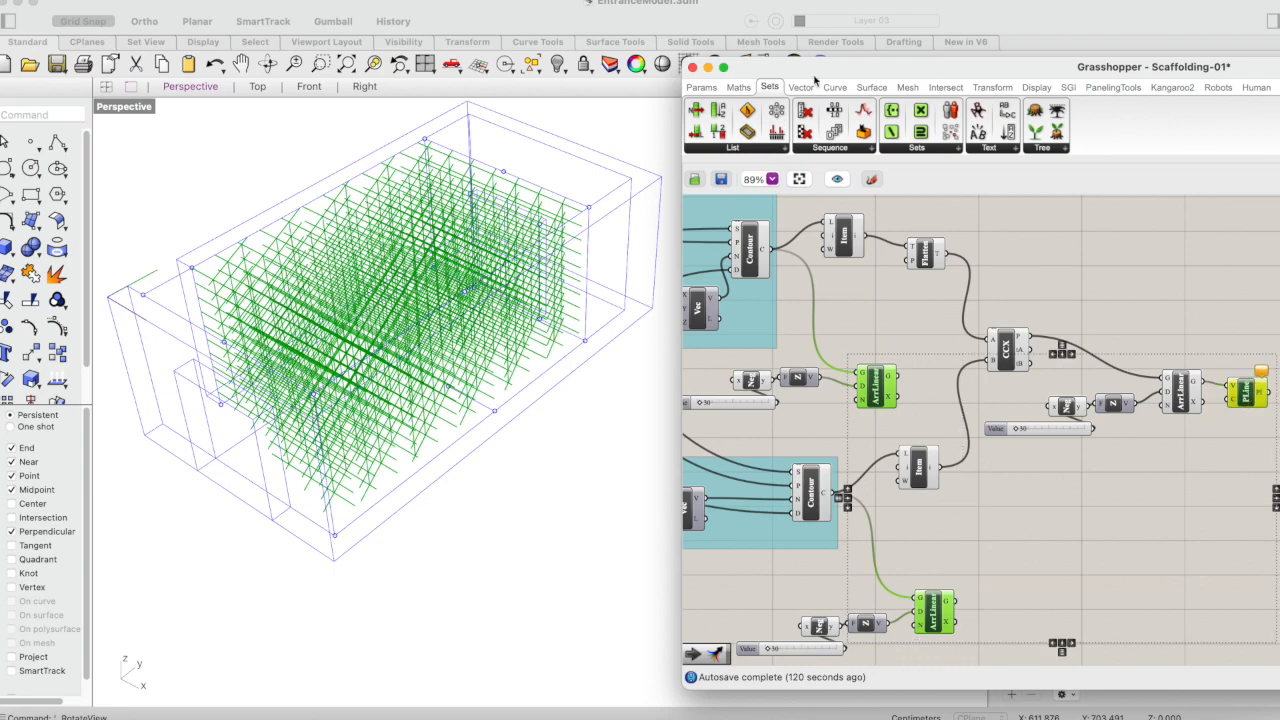
pyautogui.moveTo(817, 77); pyautogui.dragTo(937, 76)
pyautogui.click(267, 65)
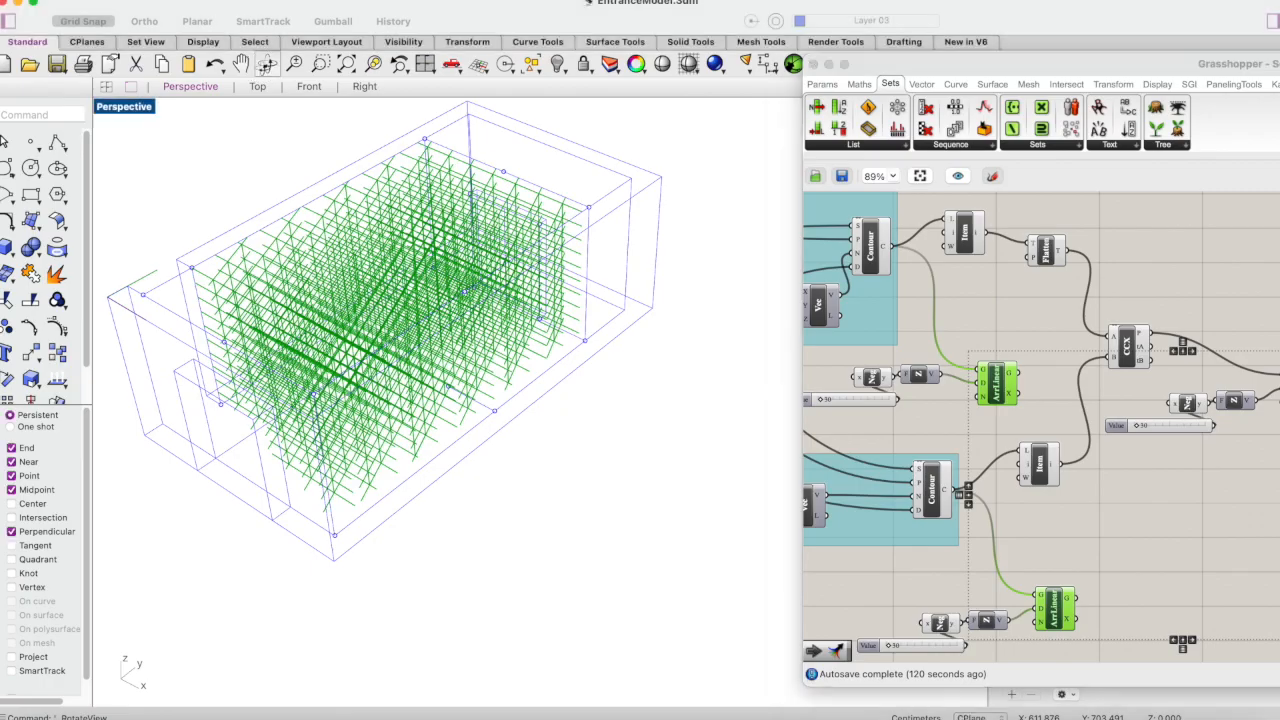
pyautogui.moveTo(354, 293)
pyautogui.mouseDown()
pyautogui.moveTo(343, 277)
pyautogui.moveTo(361, 268)
pyautogui.moveTo(349, 262)
pyautogui.moveTo(343, 306)
pyautogui.moveTo(335, 281)
pyautogui.moveTo(357, 274)
pyautogui.moveTo(348, 311)
pyautogui.mouseUp()
pyautogui.moveTo(348, 312); pyautogui.dragTo(348, 314, button='right')
# Step: Examine the combined scaffolding grid in the maximized Top view and check the PolyLine part of the definition
pyautogui.doubleClick(108, 109)
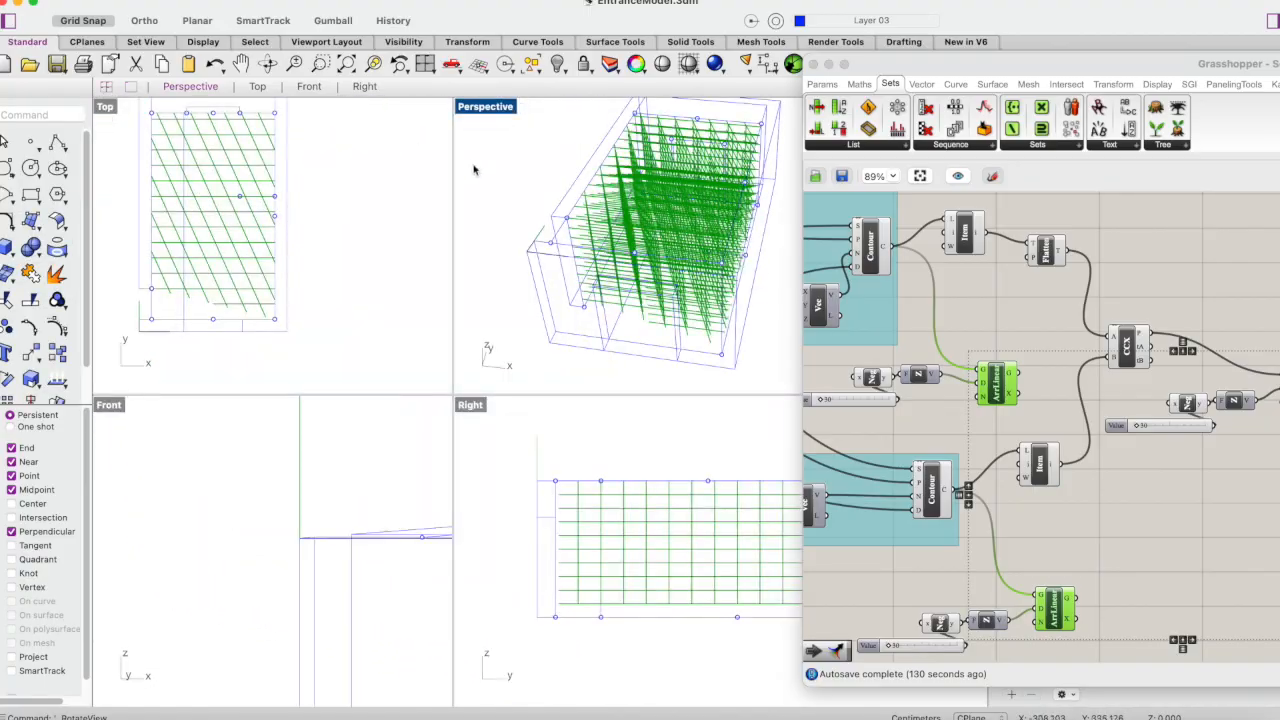
pyautogui.doubleClick(101, 107)
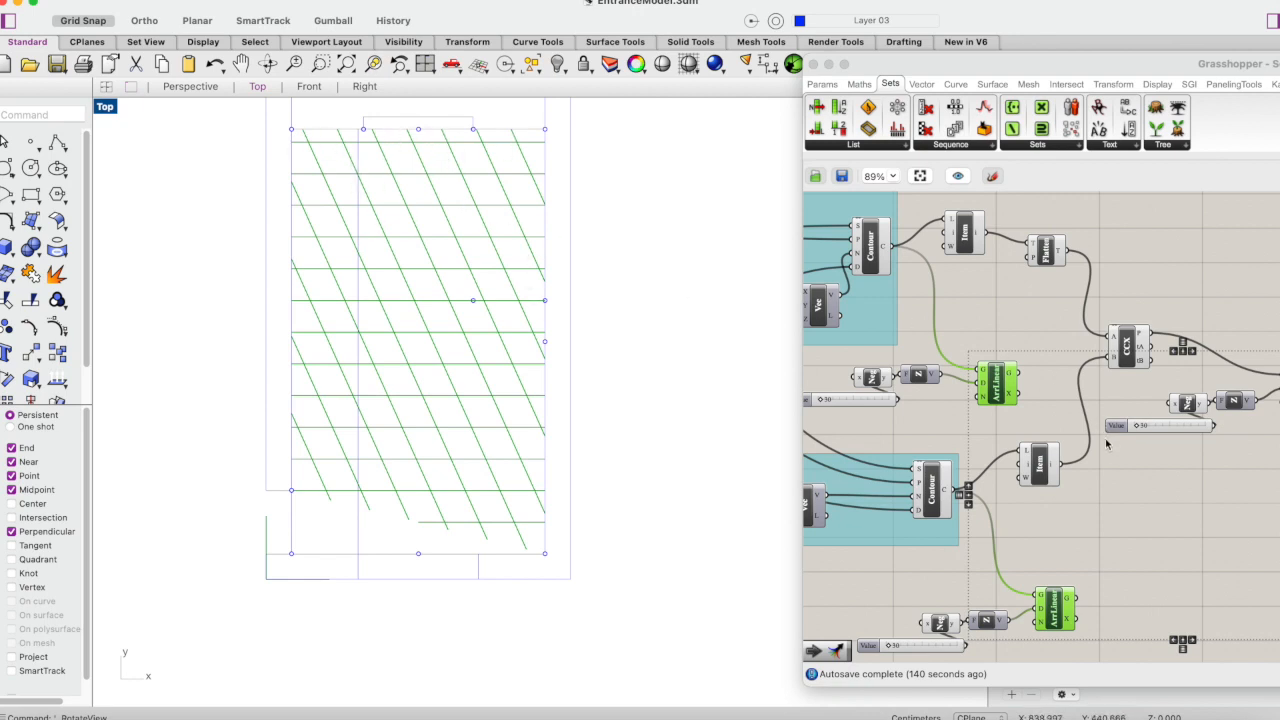
pyautogui.hscroll(3, 1047, 394)
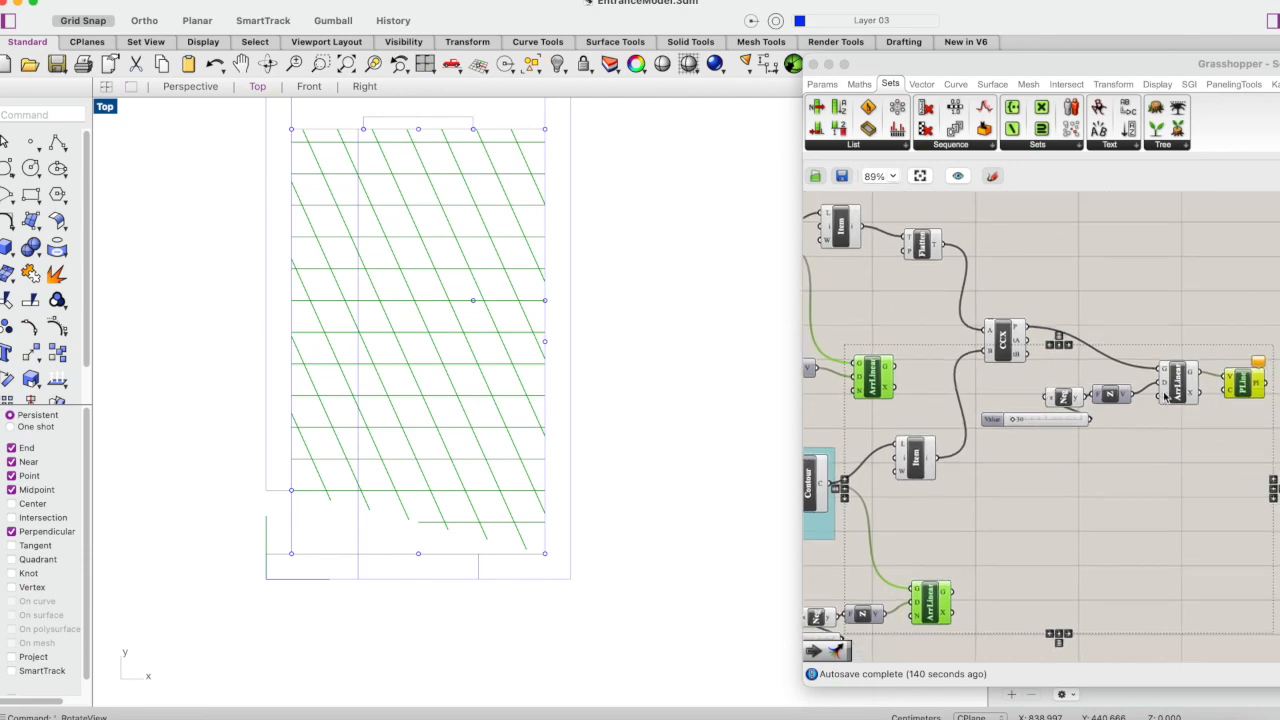
# Step: Return to the maximized Perspective view and examine the scaffolding's vertical, diagonal and horizontal lines from low and raised angles
pyautogui.doubleClick(106, 110)
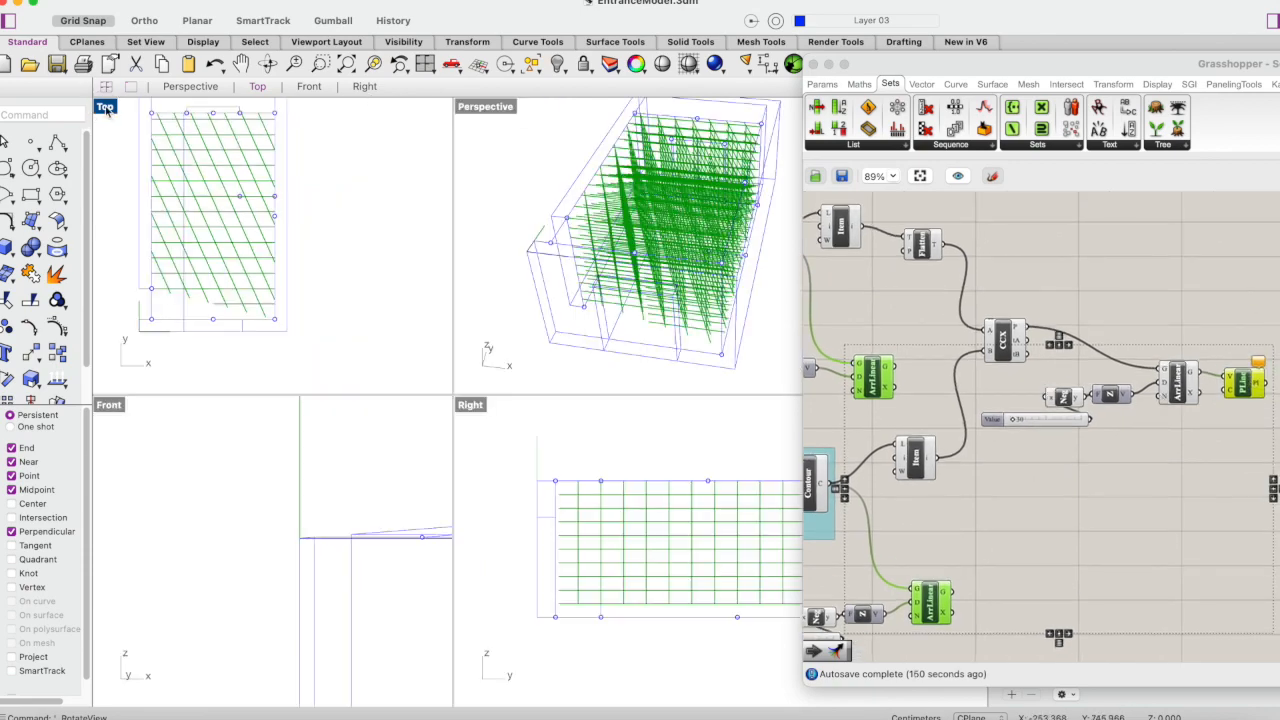
pyautogui.doubleClick(480, 114)
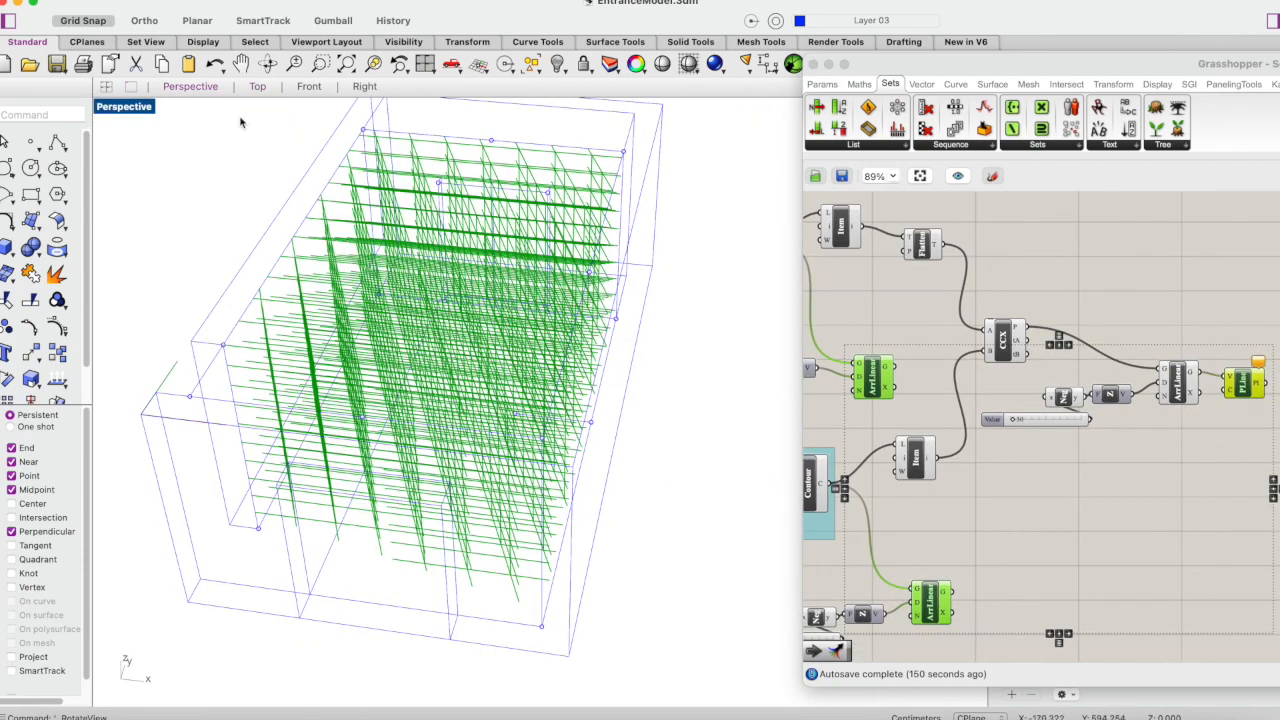
pyautogui.click(268, 63)
pyautogui.moveTo(404, 279); pyautogui.dragTo(414, 247)
pyautogui.scroll(3, 475, 298)
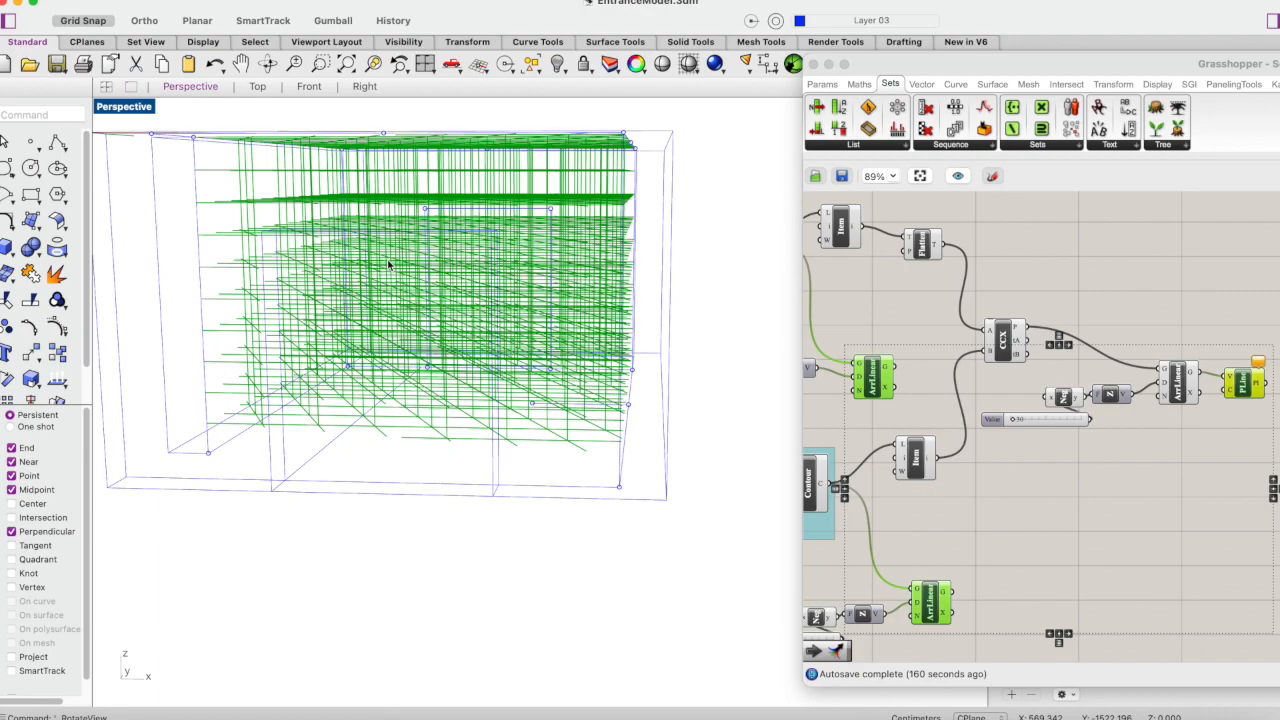
pyautogui.click(268, 63)
pyautogui.moveTo(430, 271); pyautogui.dragTo(454, 360)
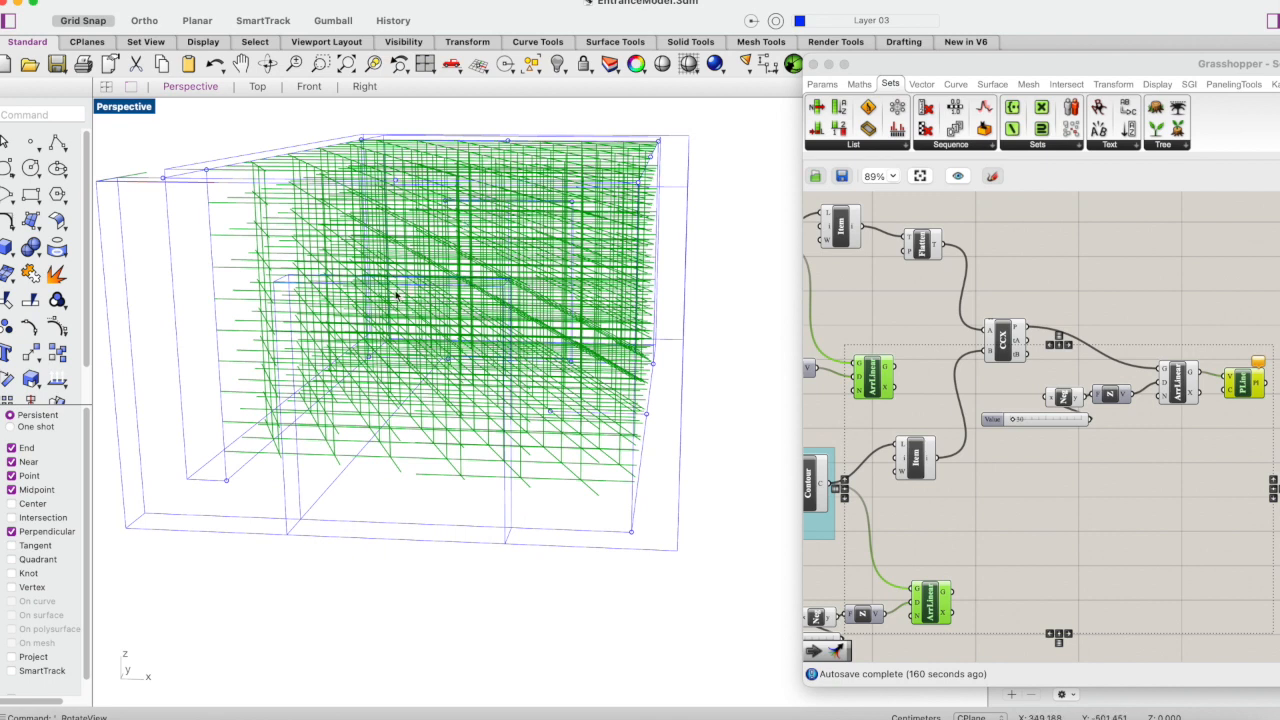